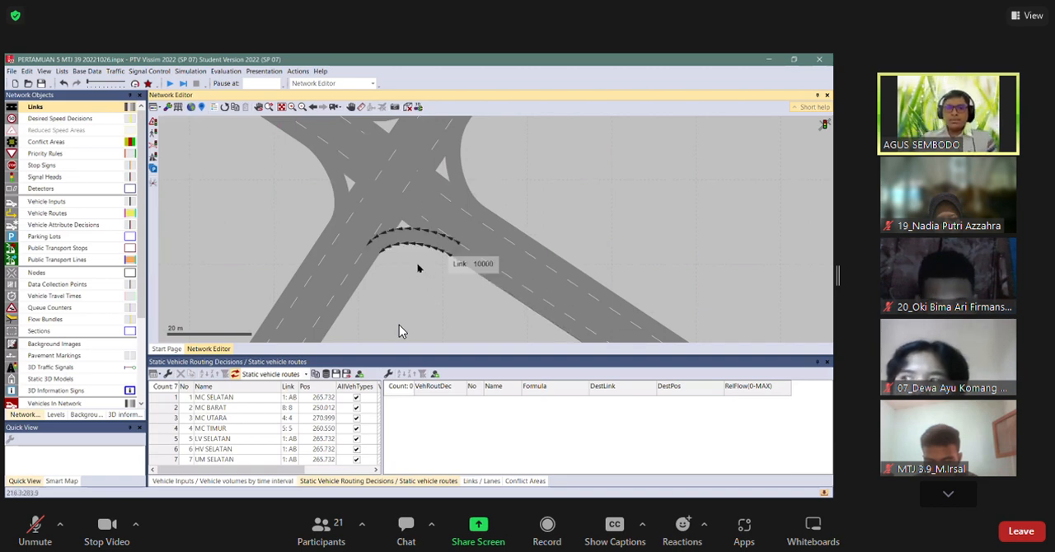
Review the network's links, conflict areas and vehicle inputs lists alongside the intersection.
scroll(411, 292, "down", 1)
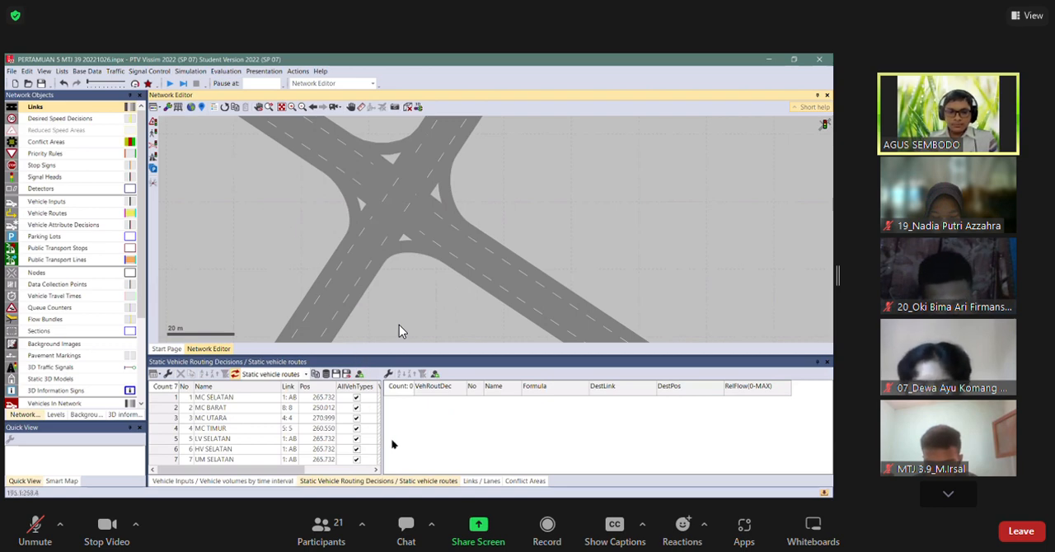
left_click(481, 481)
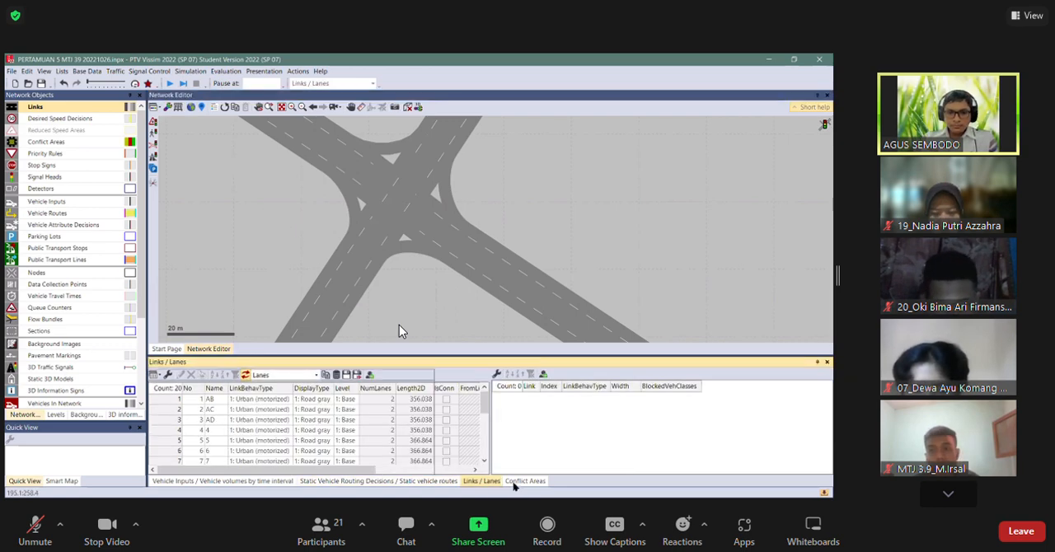
left_click(525, 481)
left_click(221, 480)
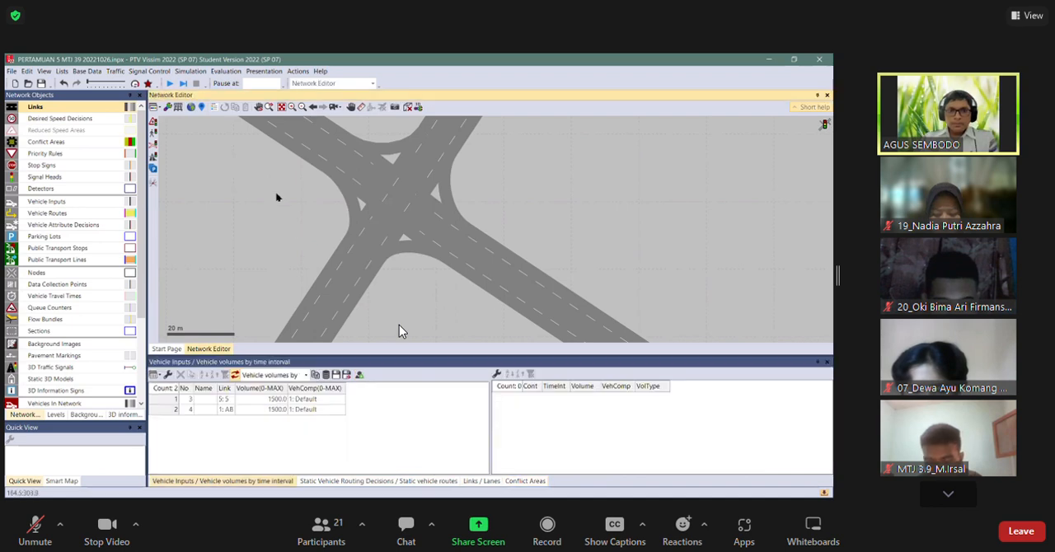
scroll(310, 216, "down", 1)
left_click_drag(315, 203, 341, 226)
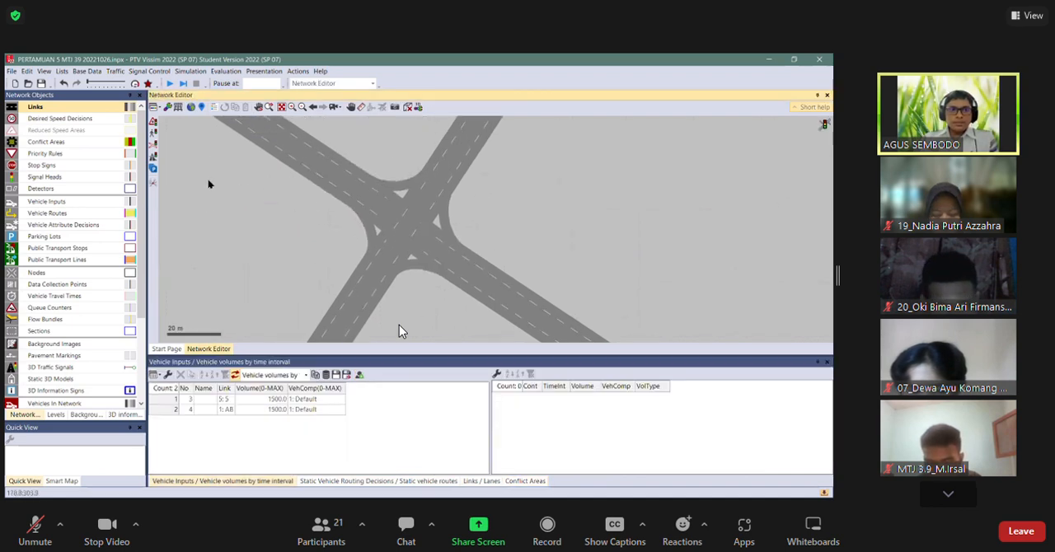
Look through the conflict areas, stop signs, signal heads and 3D traffic signals object types at the intersection.
left_click(66, 142)
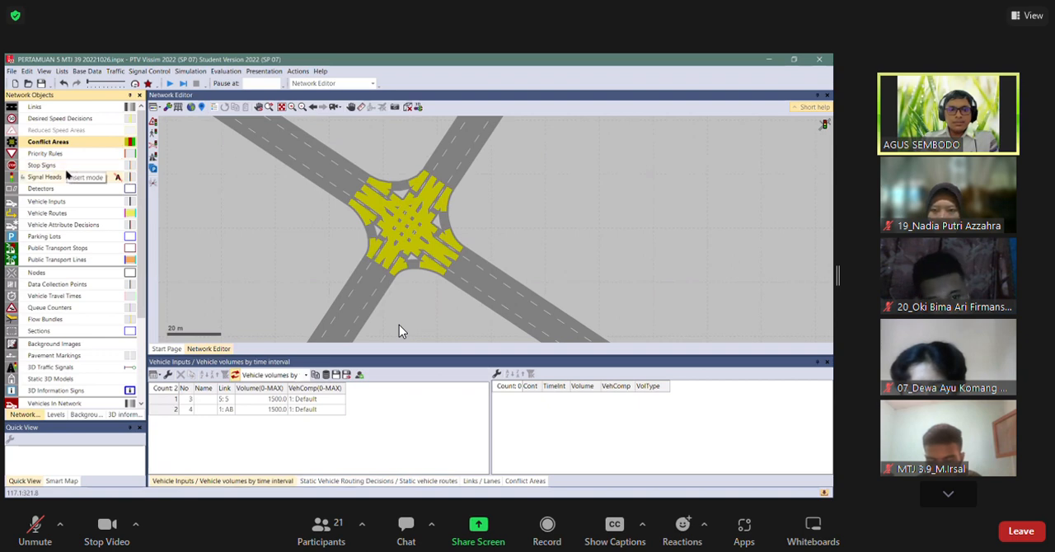
left_click(67, 167)
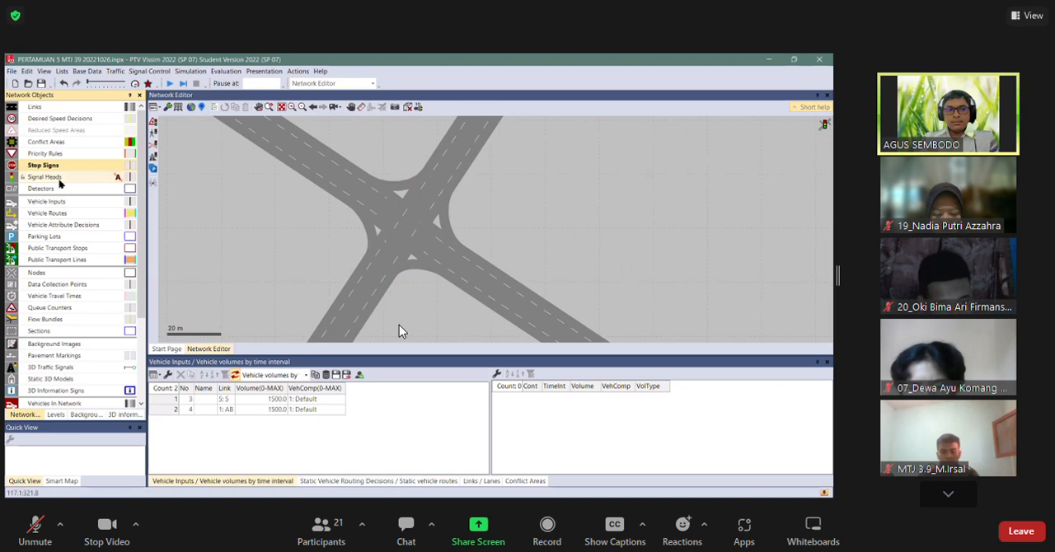
left_click(56, 178)
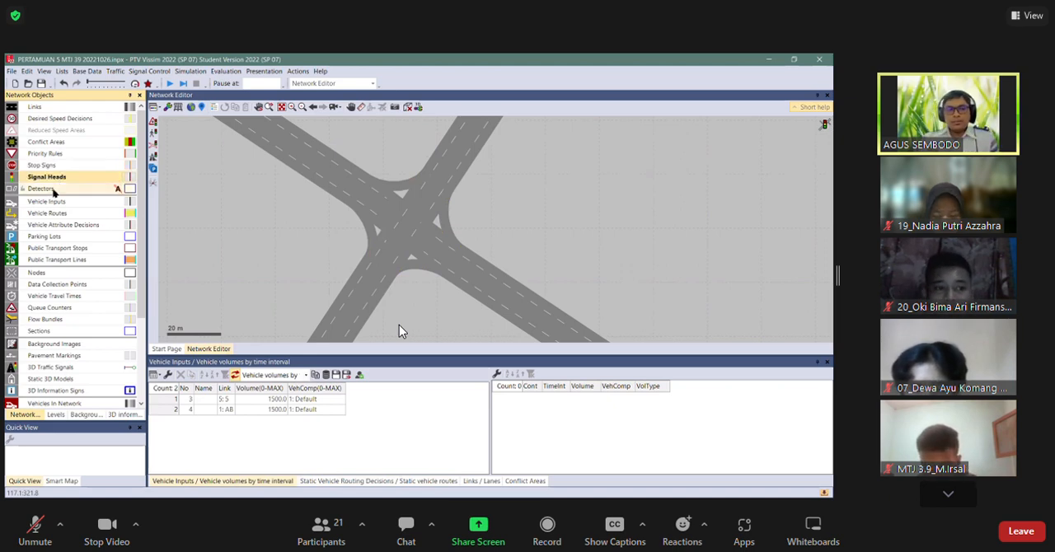
left_click(63, 369)
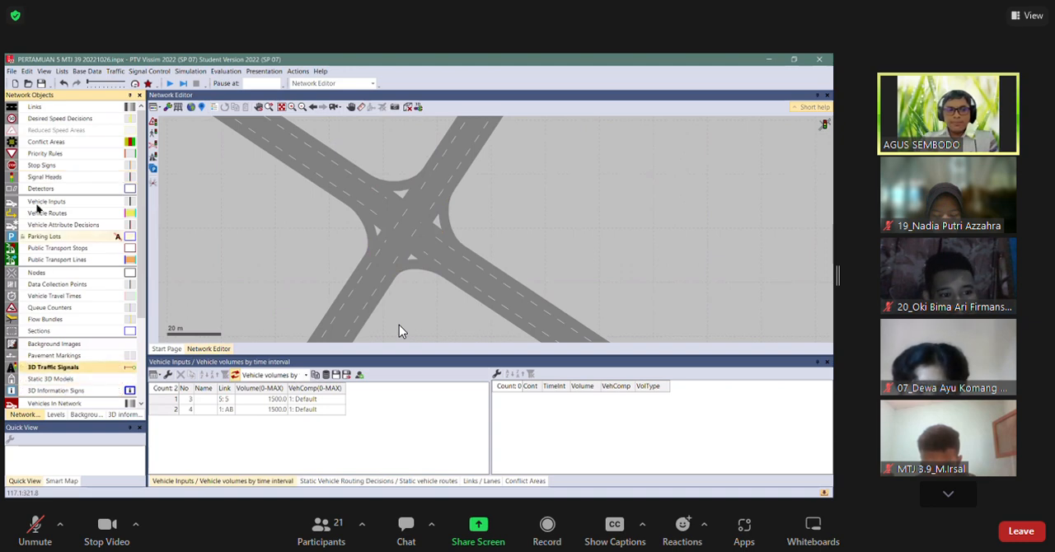
left_click(49, 178)
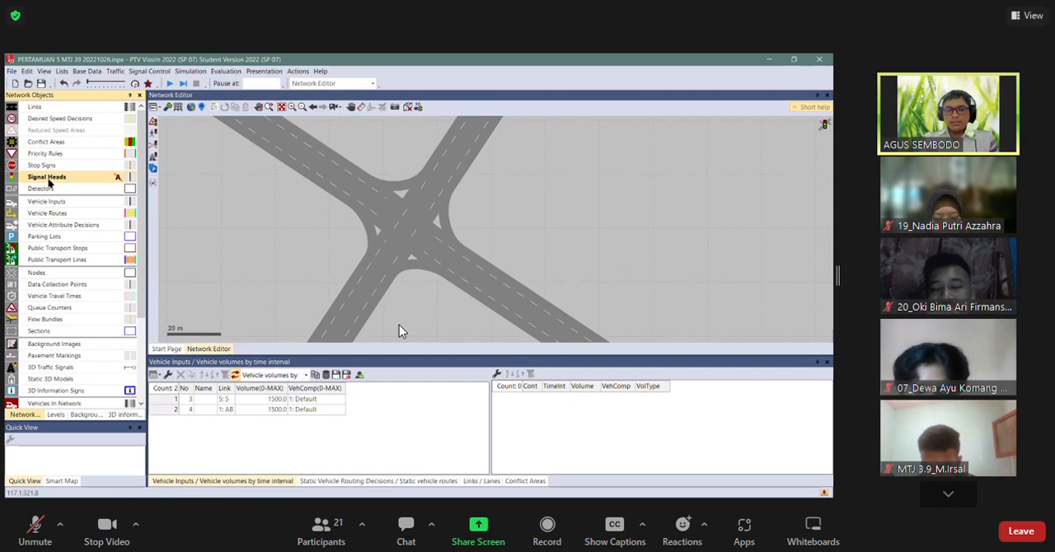
left_click(351, 178)
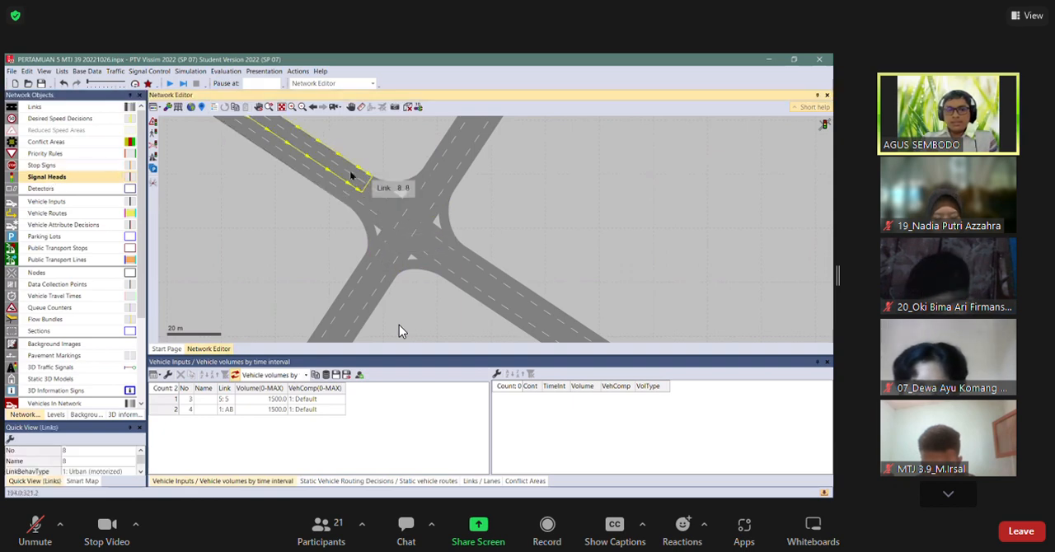
left_click(62, 368)
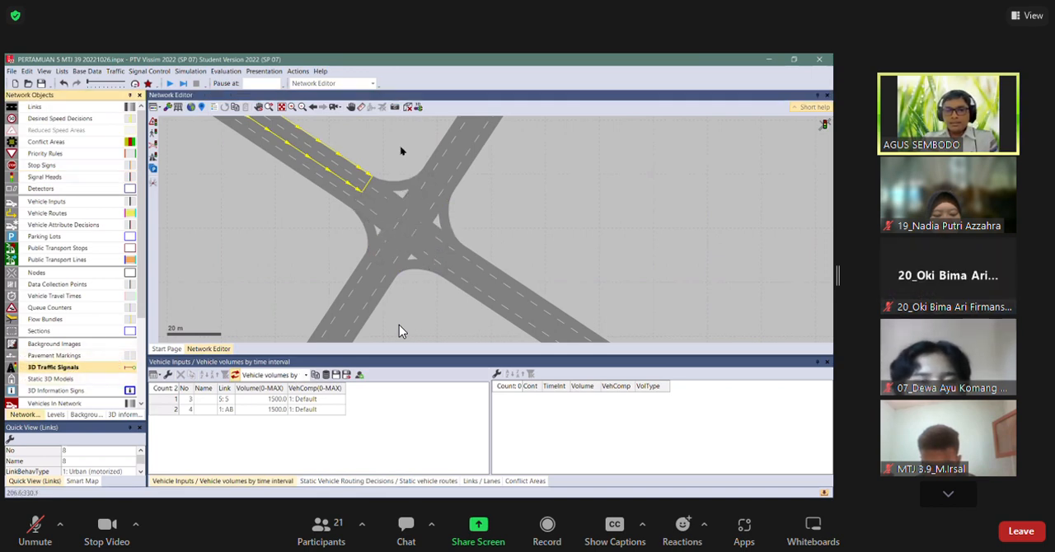
left_click_drag(388, 174, 338, 212)
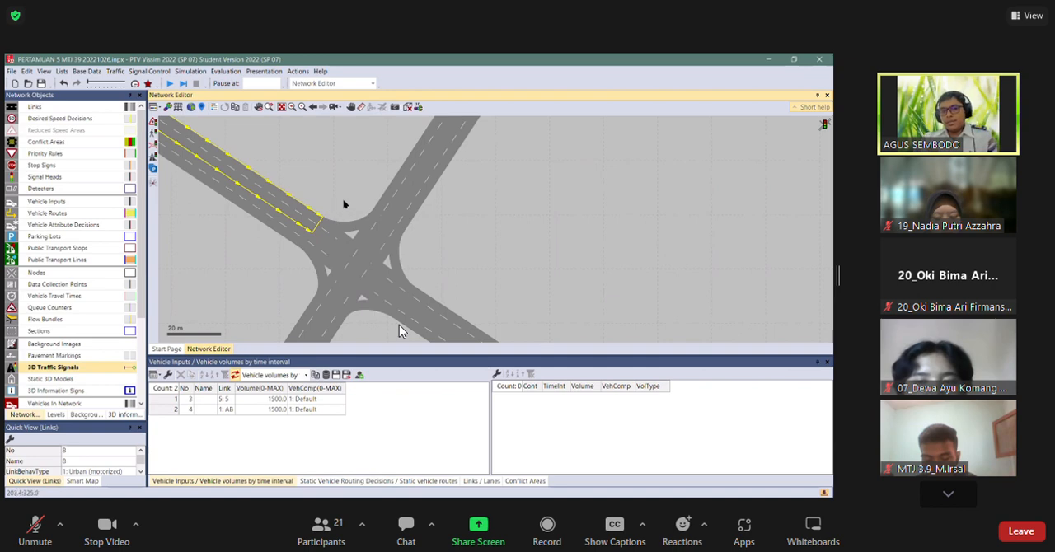
left_click(345, 204)
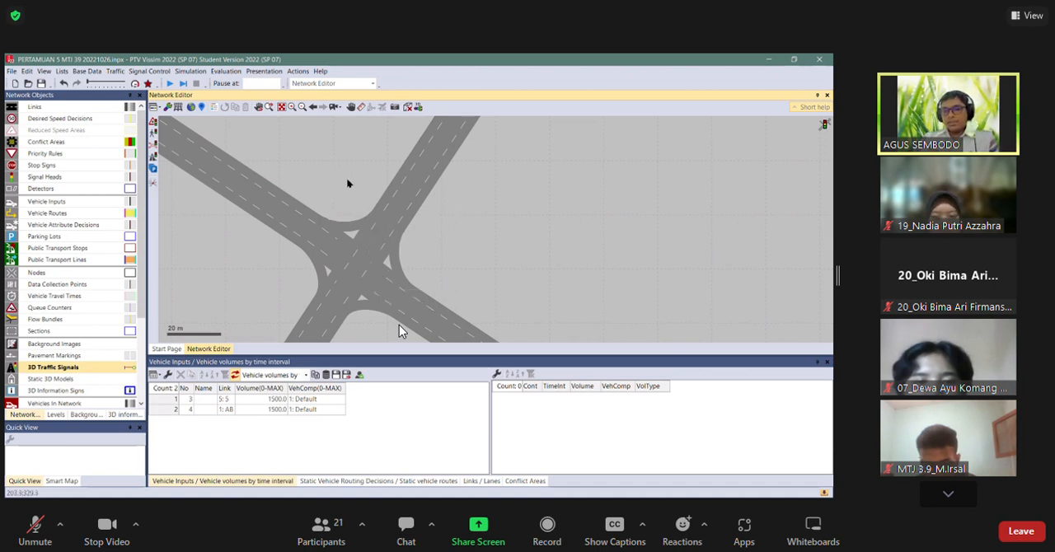
scroll(341, 189, "down", 1)
left_click_drag(341, 190, 399, 153)
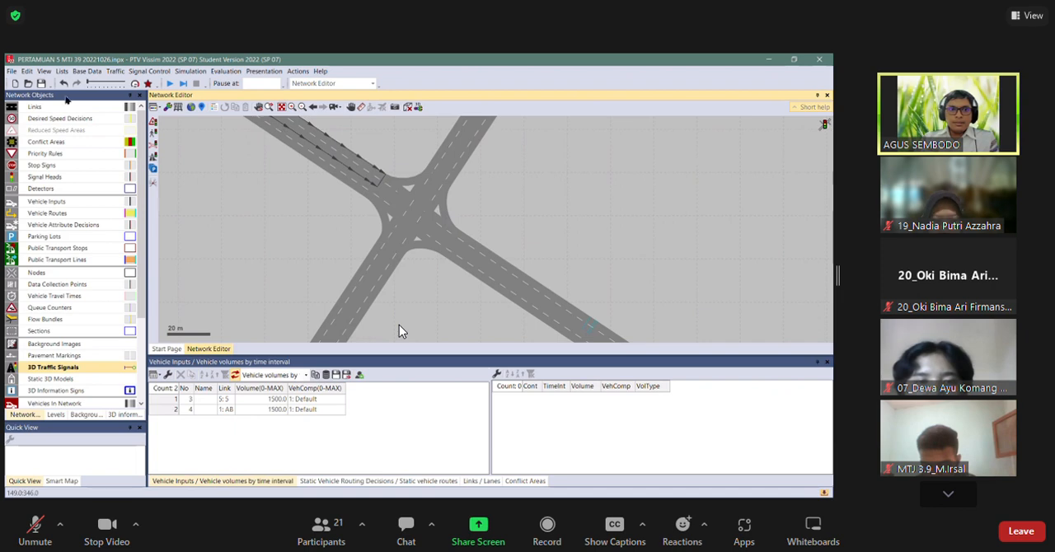
left_click(66, 213)
left_click(71, 177)
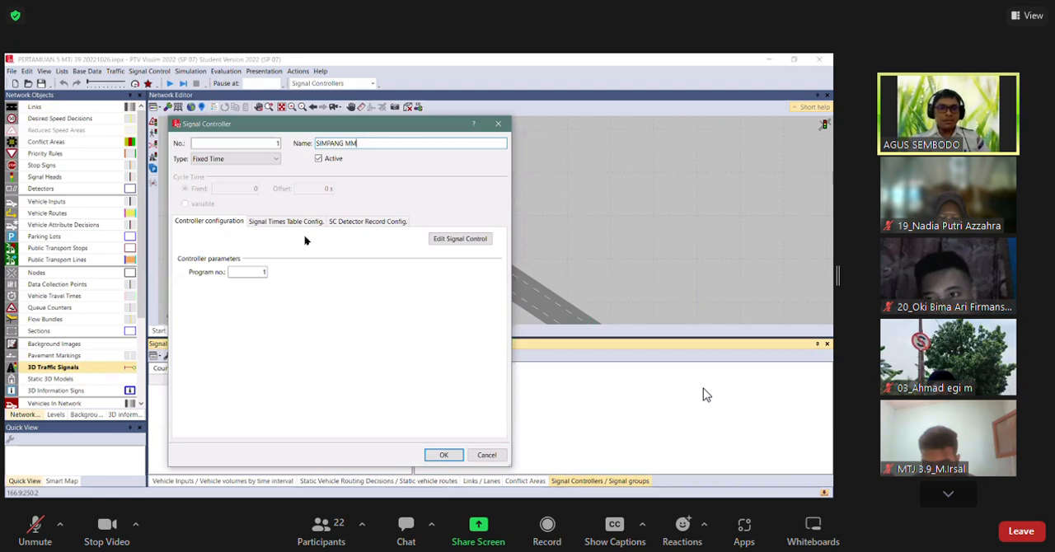
Examine the available controller types and the signal times table and detector record configurations of the SIMPANG MM signal controller.
left_click(213, 158)
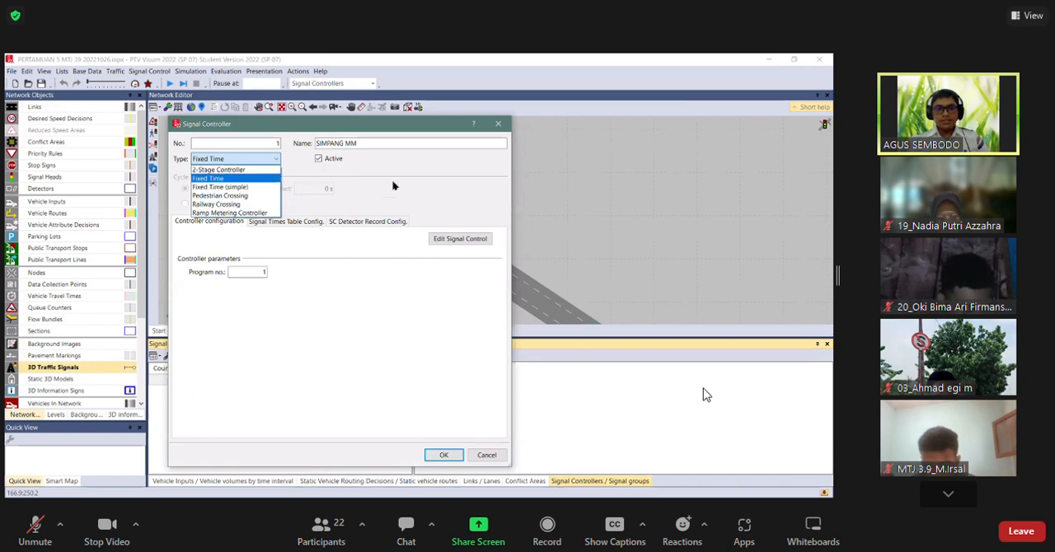
left_click(243, 231)
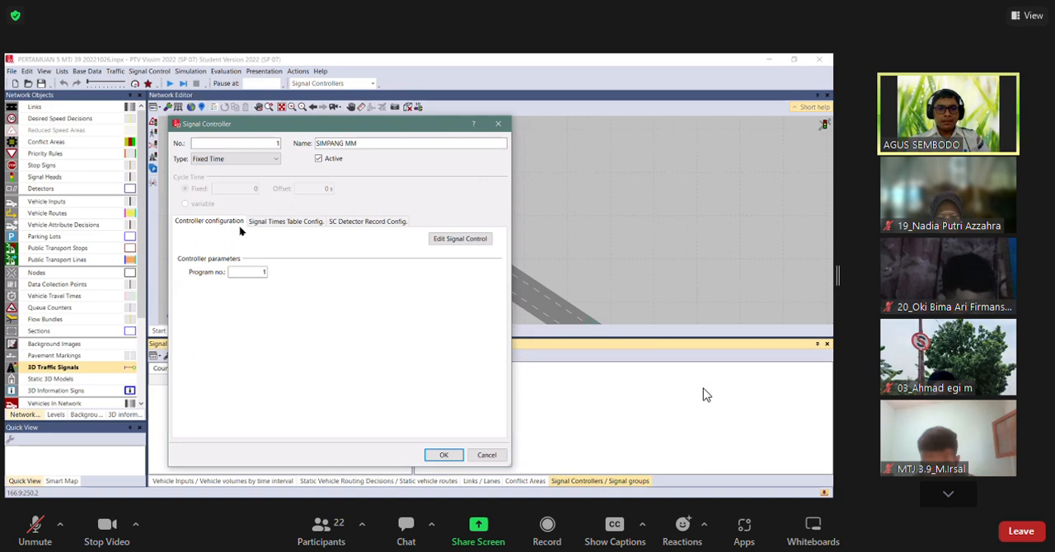
left_click(284, 225)
left_click(344, 225)
left_click(202, 221)
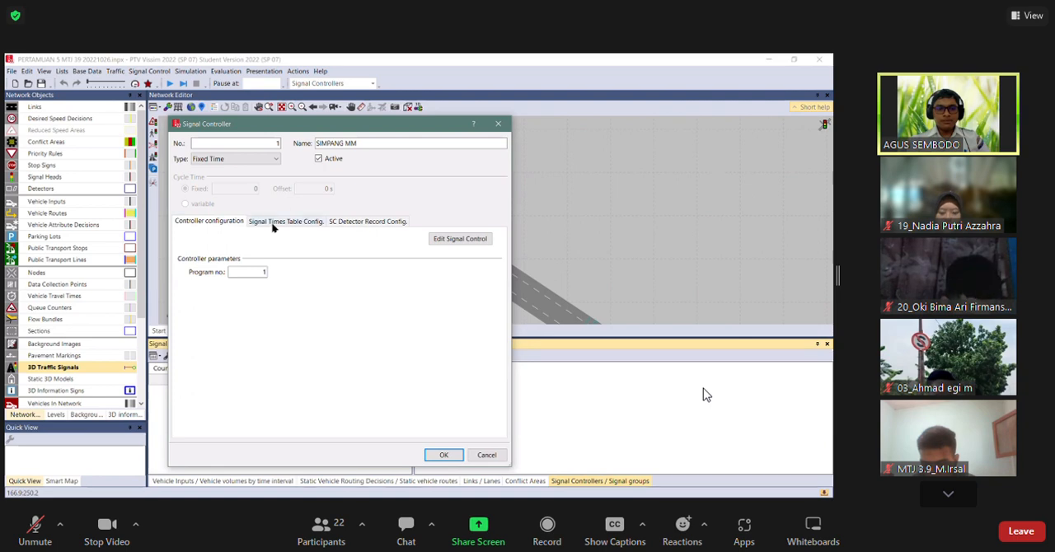
left_click(273, 228)
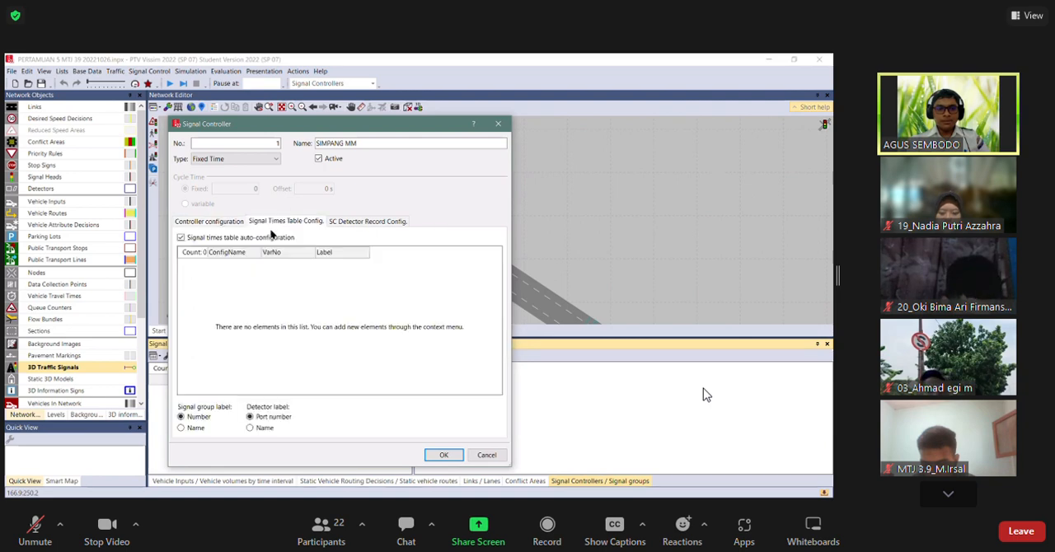
left_click(357, 227)
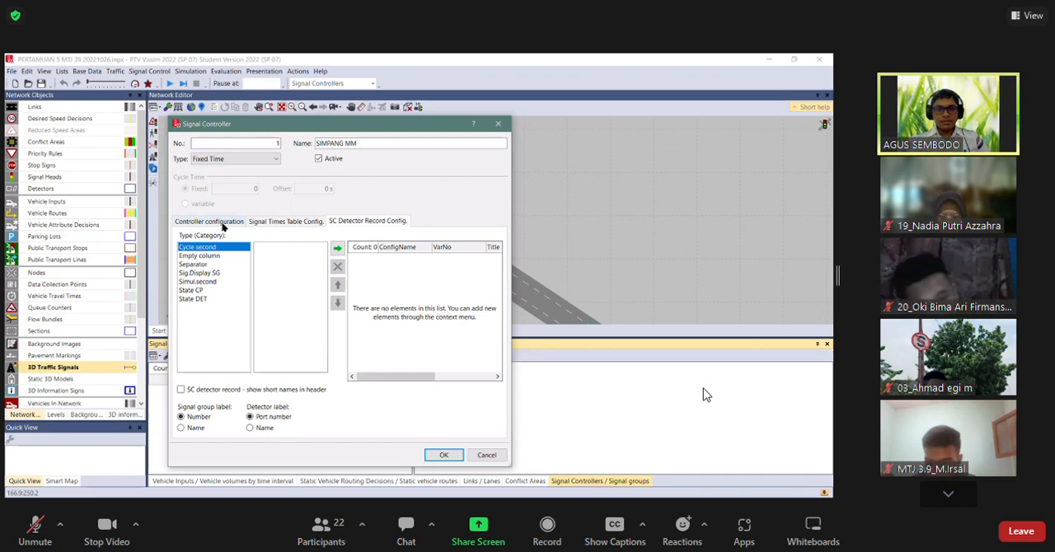
left_click(222, 227)
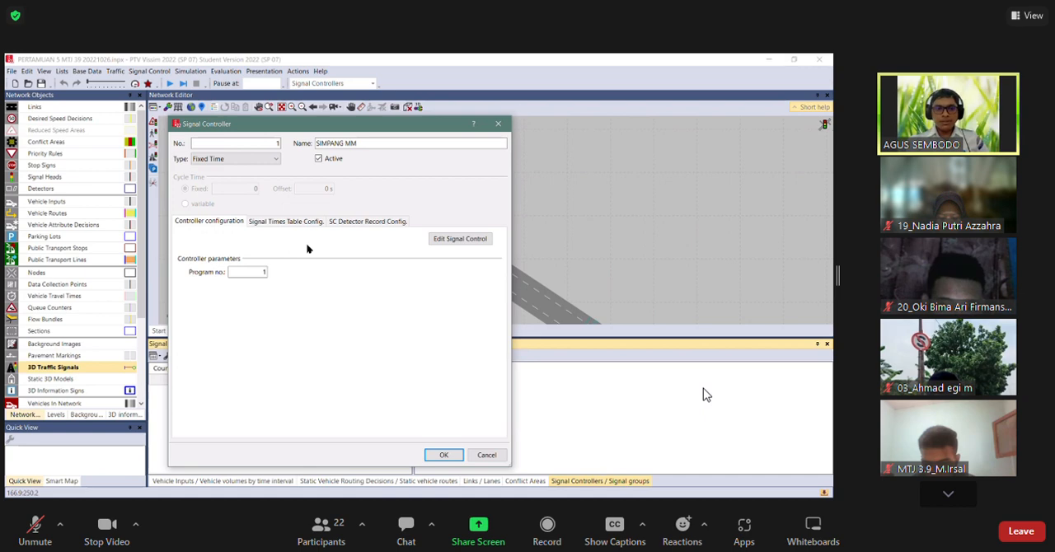
Open the fixed-time signal control editor for the controller and name the signal control SIMPANG MM.
left_click(466, 240)
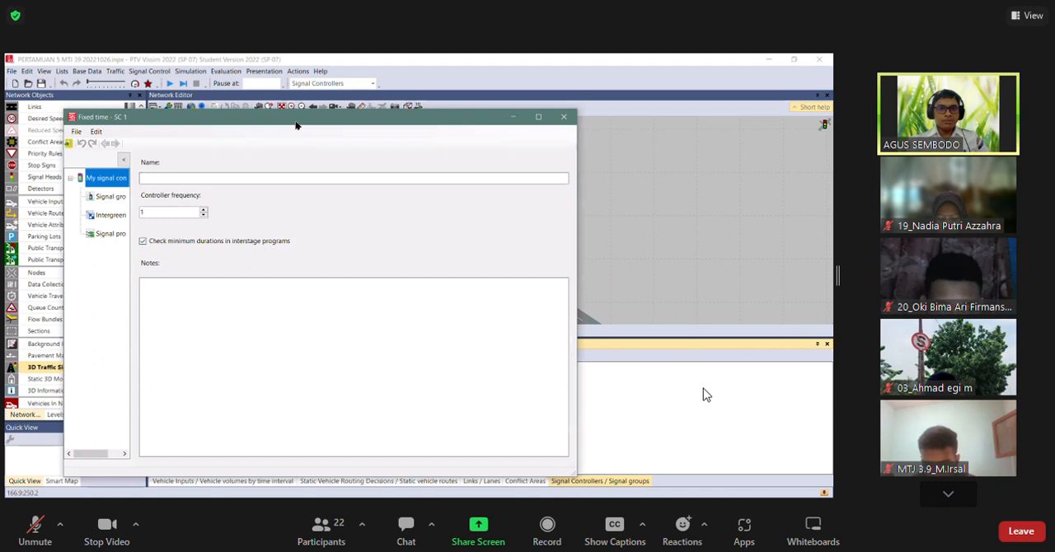
left_click_drag(297, 125, 255, 102)
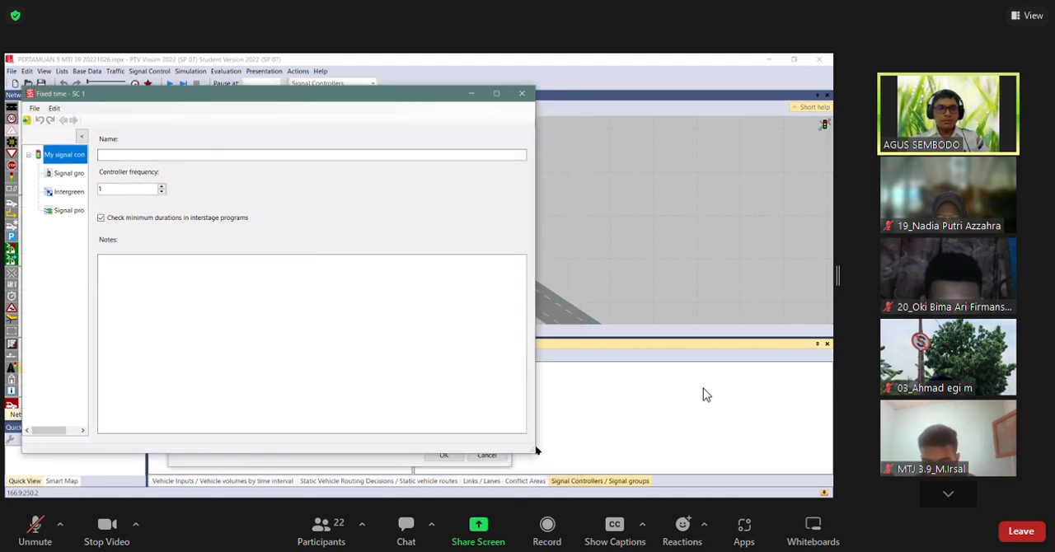
left_click_drag(535, 451, 519, 447)
left_click(118, 157)
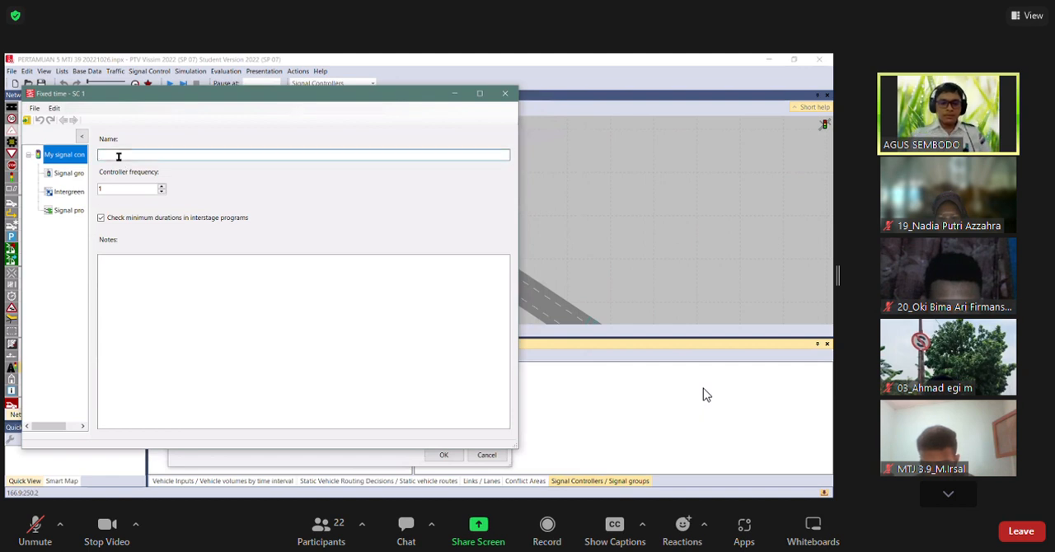
type("SIMP")
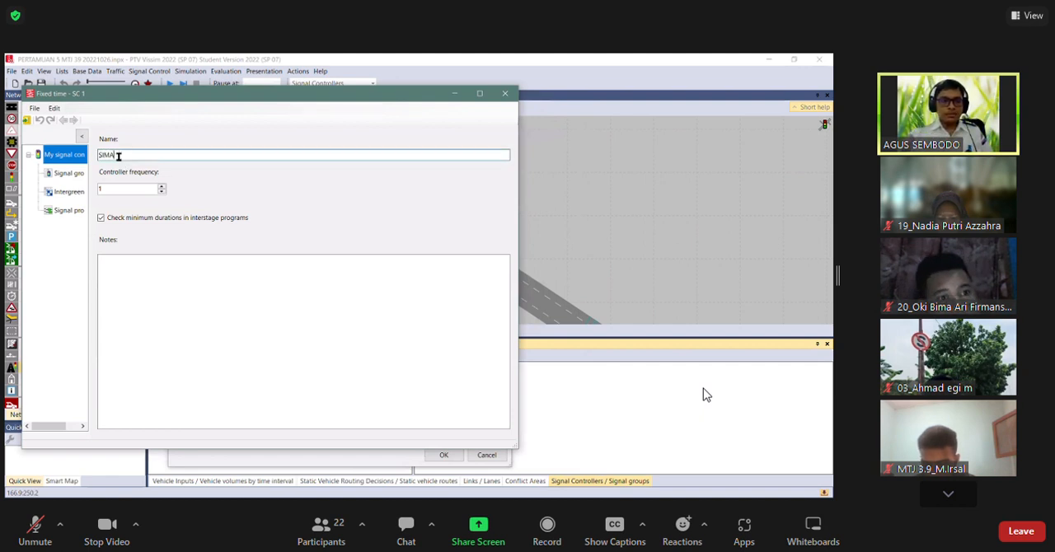
type("ANG MM")
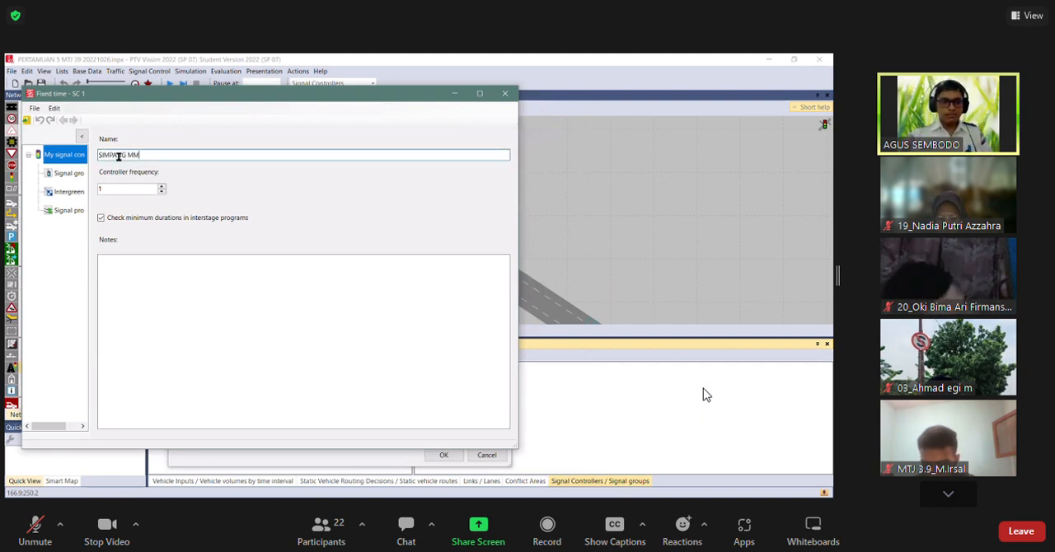
Add four signal groups to the SIMPANG MM signal control.
left_click(75, 174)
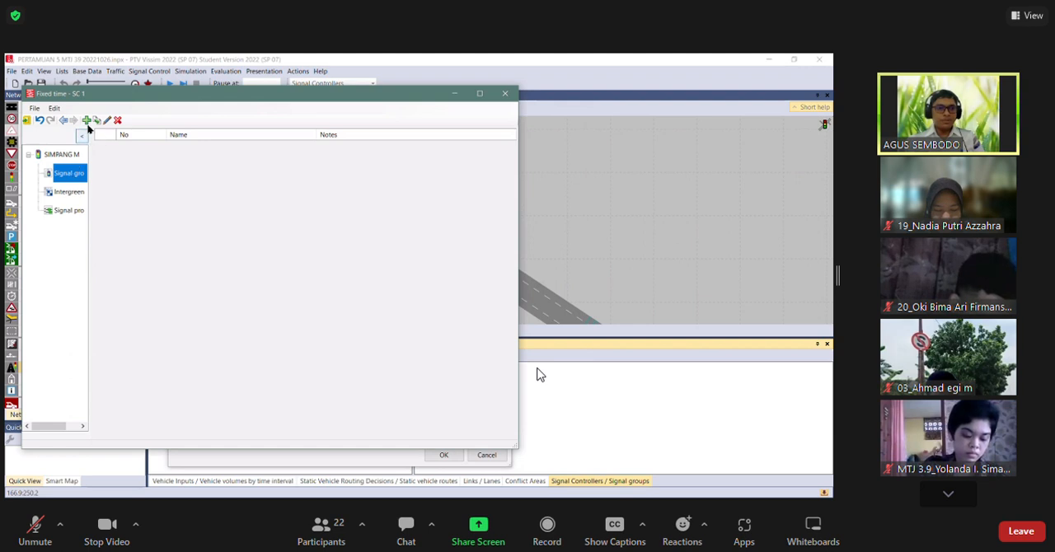
left_click(86, 120)
left_click(86, 120)
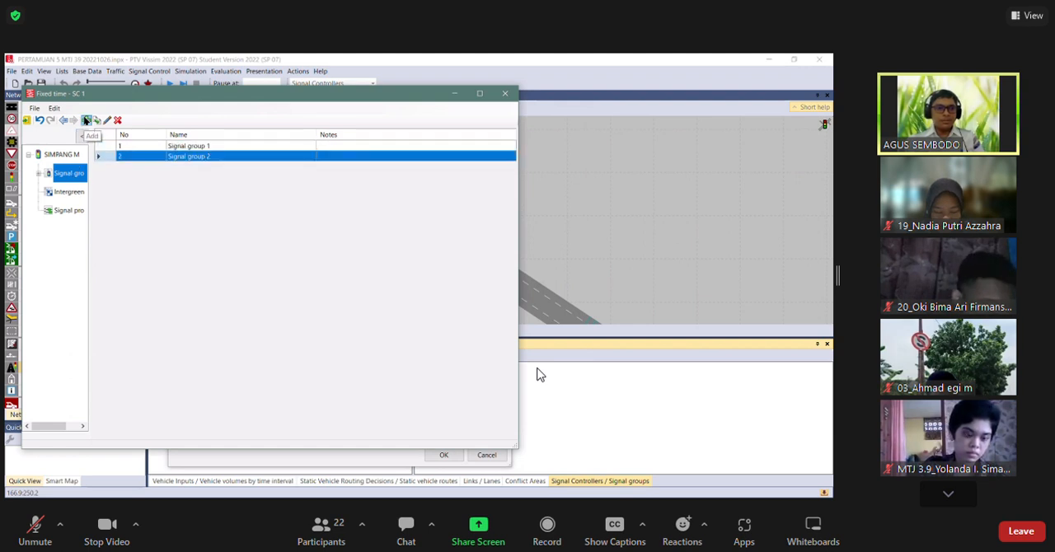
left_click(85, 120)
left_click(86, 120)
Rename the four signal groups in order as FASE 1, FASE 2, FASE 3 and FASE 4.
left_click(214, 146)
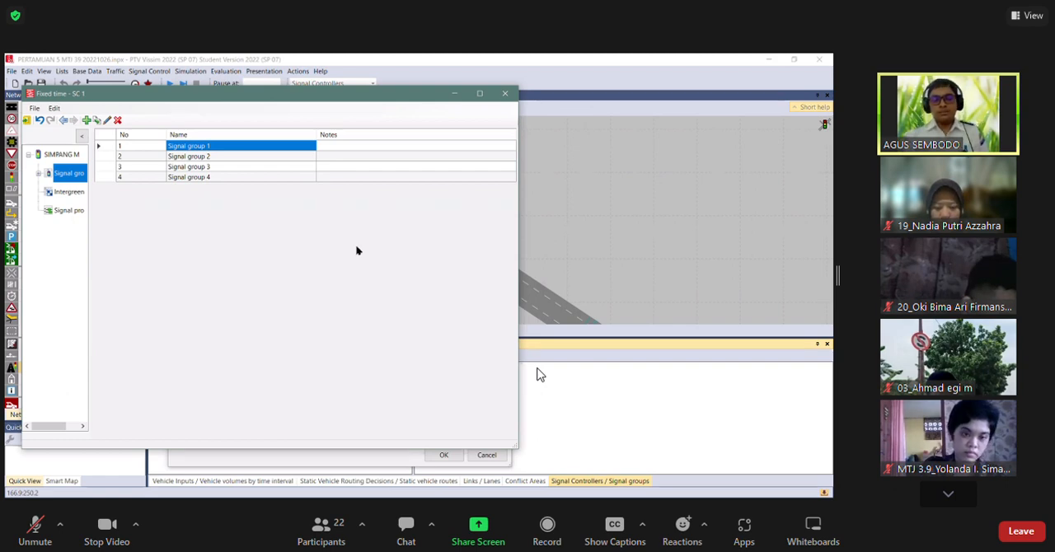
type("FASE")
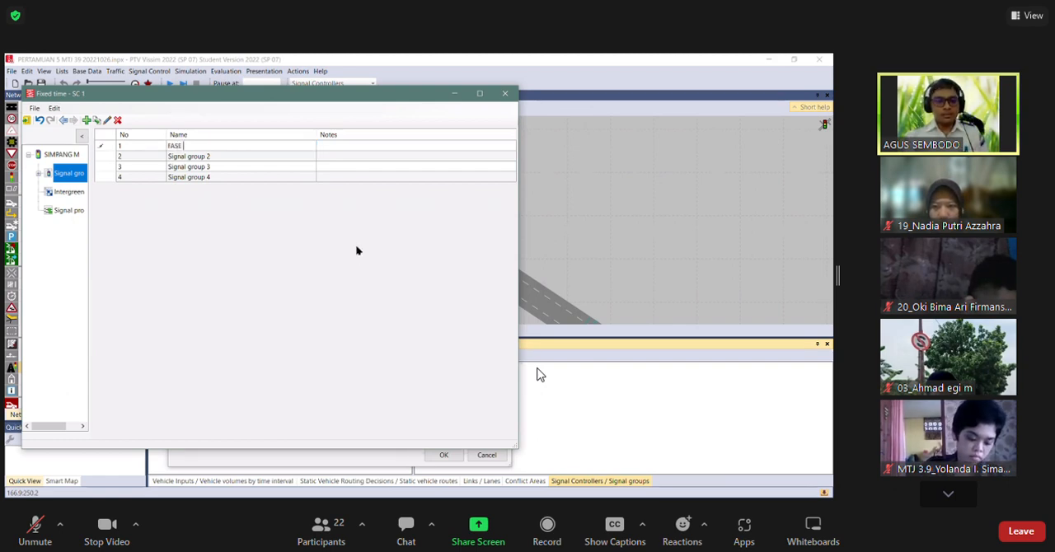
key("Down")
type("FASE 2")
key("Down")
type("FASE 3")
key("Down")
type("FASE4")
key("Return")
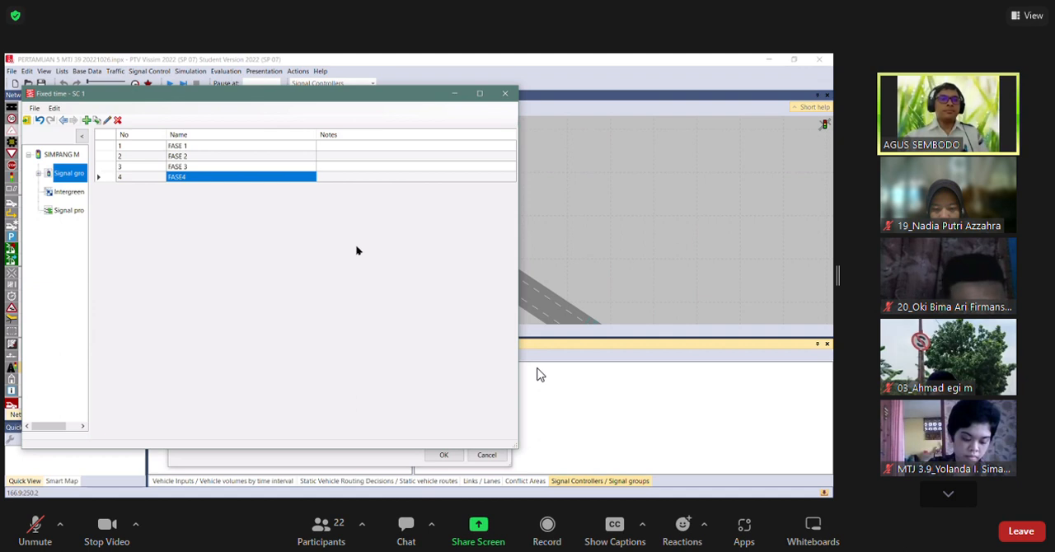
key("F2")
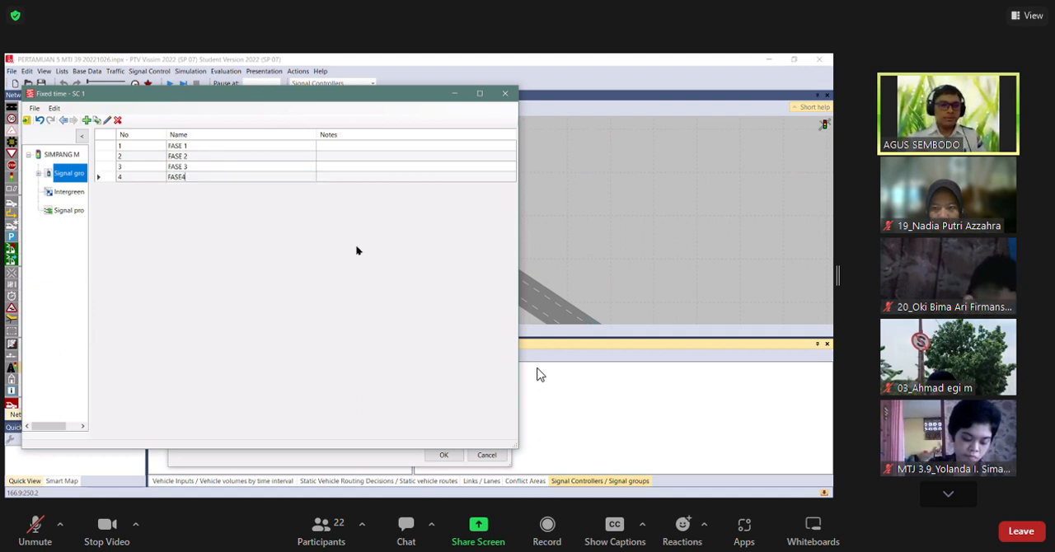
key("Return")
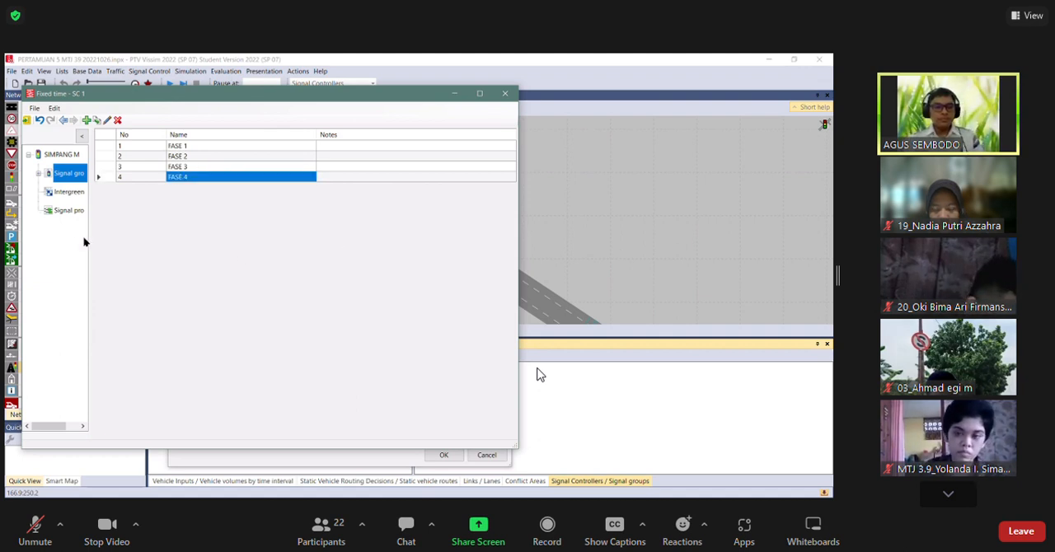
Expand the signal groups in the controller tree and go through the FASE 1, FASE 2 and FASE 3 entries.
left_click(38, 174)
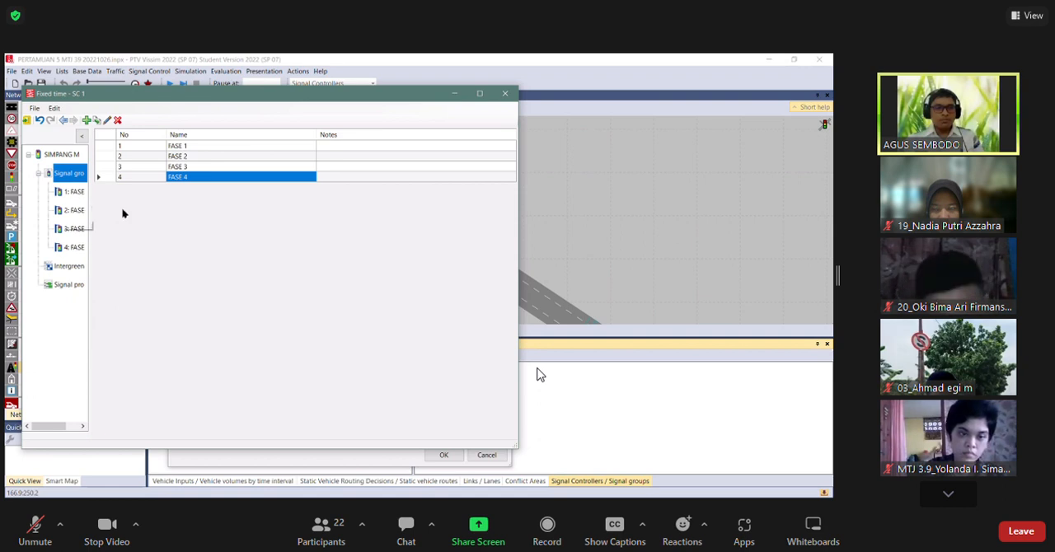
left_click(189, 147)
left_click(189, 156)
left_click(187, 167)
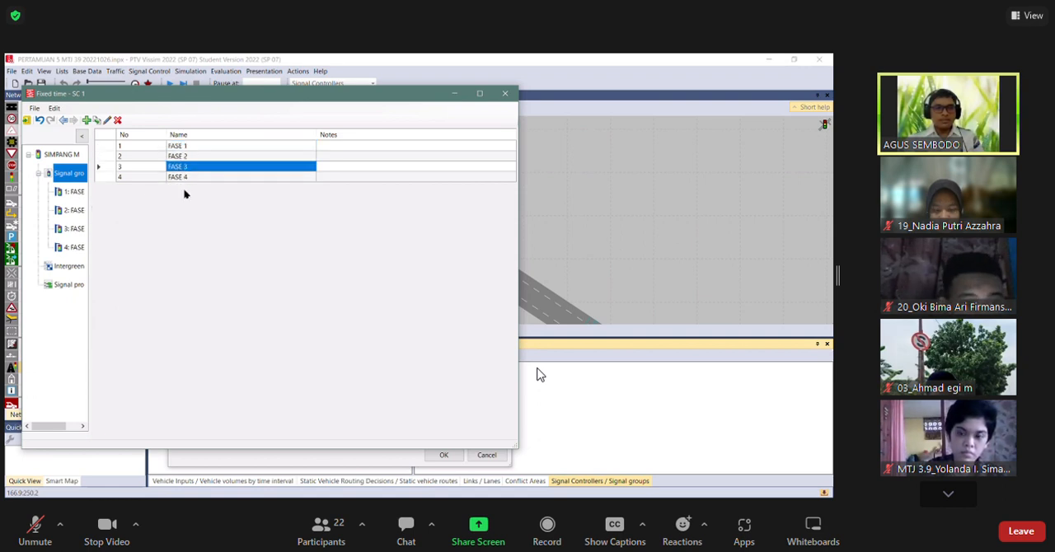
Open the FASE 1 signal group, go through its minimum durations and set its default sequence to Red-green-amber.
left_click(182, 177)
left_click(74, 192)
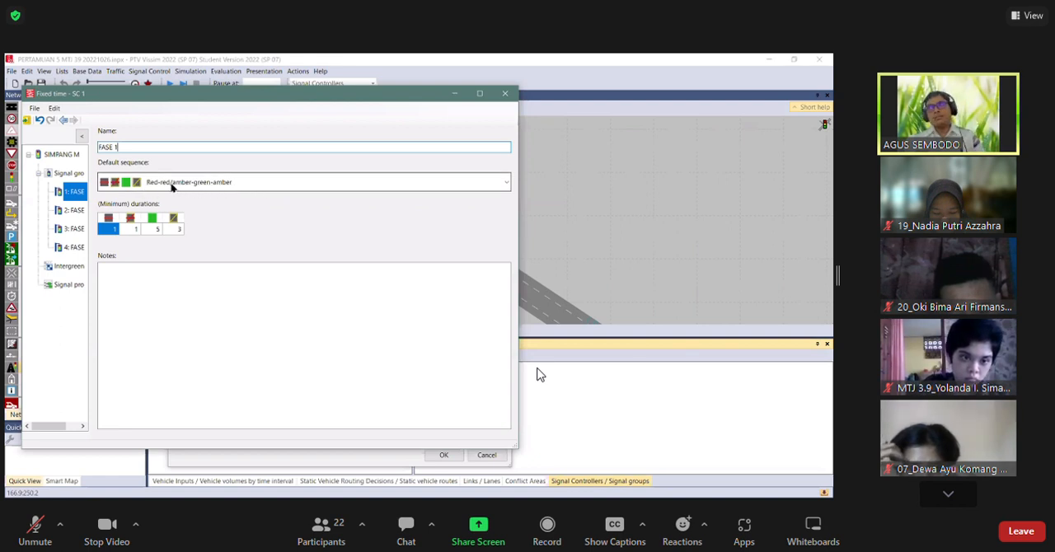
left_click(131, 231)
left_click(153, 233)
left_click(168, 233)
left_click(150, 303)
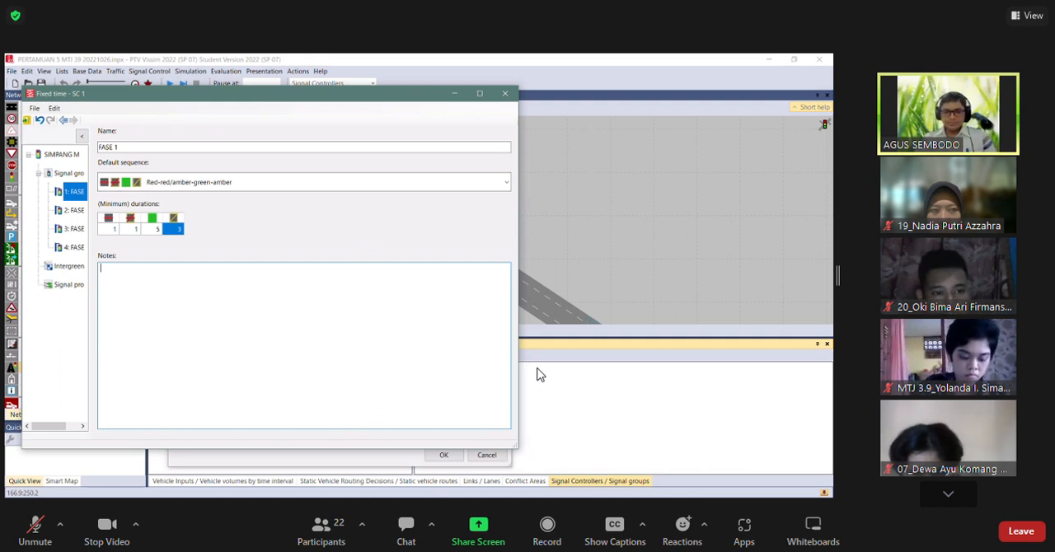
left_click(538, 370)
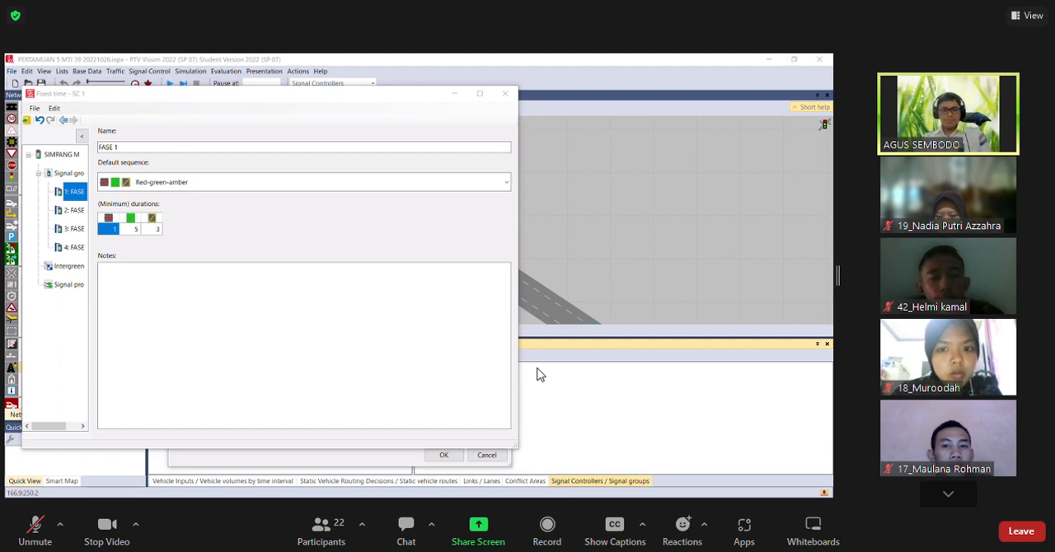
Set the default sequence of FASE 2, FASE 3 and FASE 4 to Red-green-amber.
left_click(76, 210)
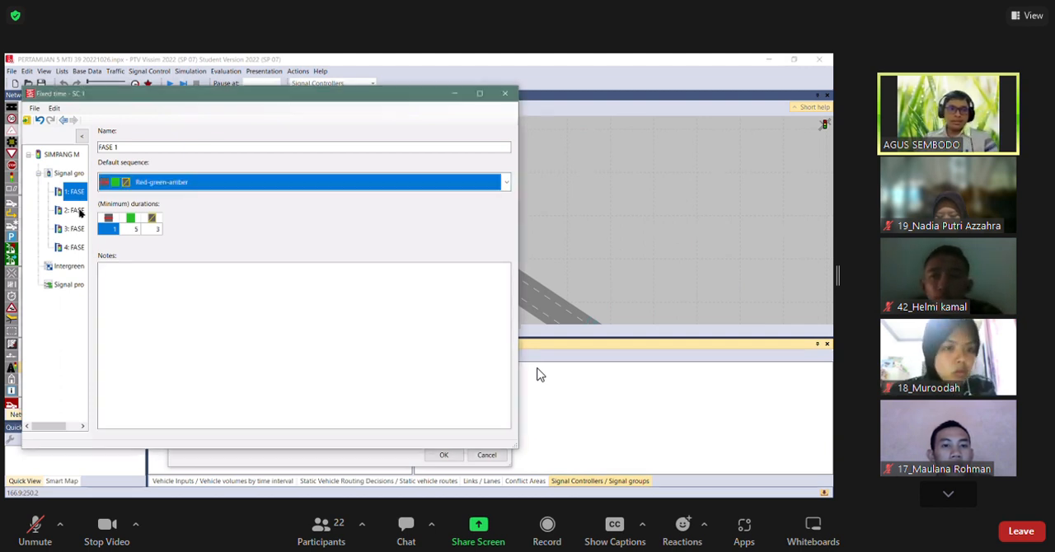
left_click(176, 183)
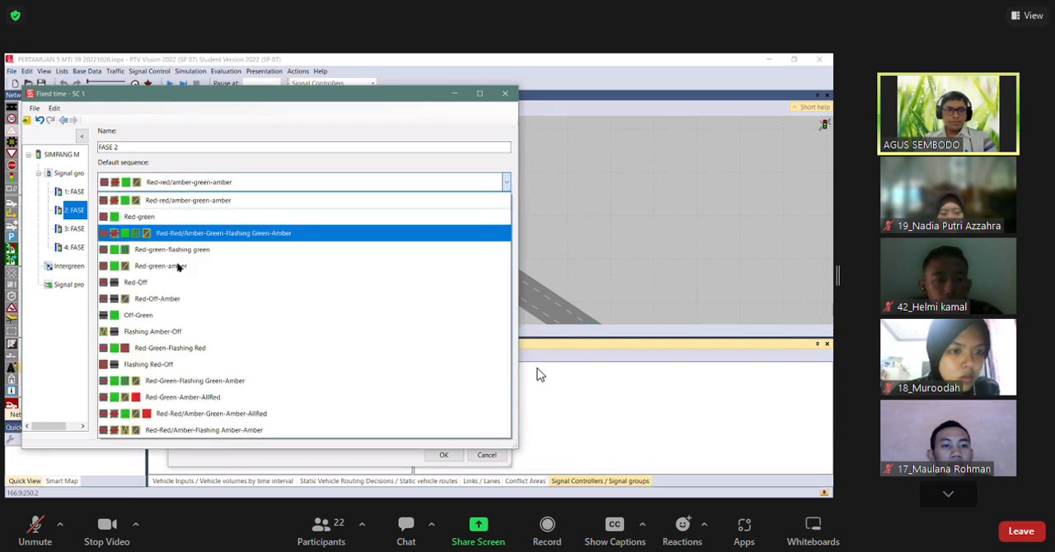
left_click(178, 266)
left_click(70, 228)
left_click(155, 185)
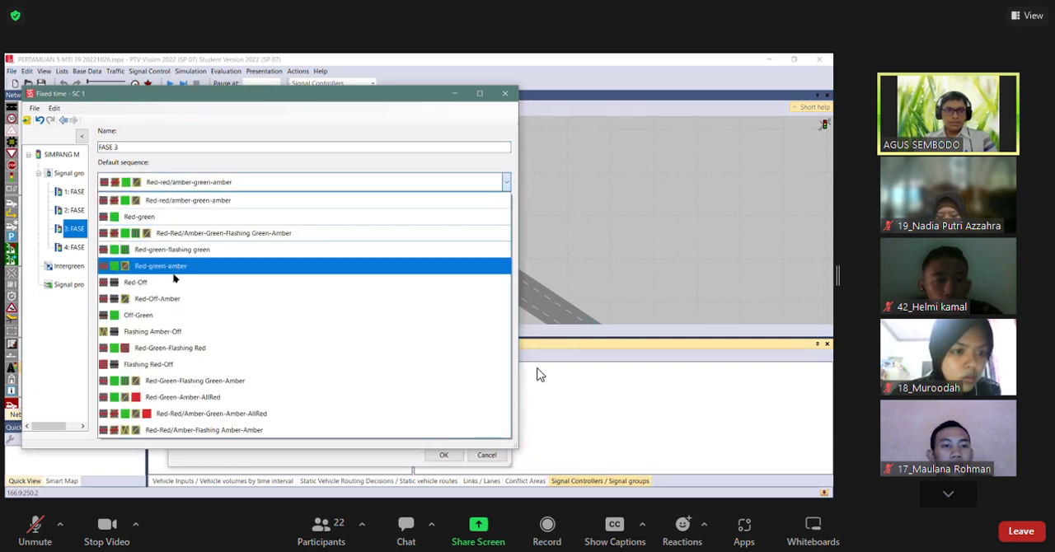
left_click(77, 247)
left_click(196, 183)
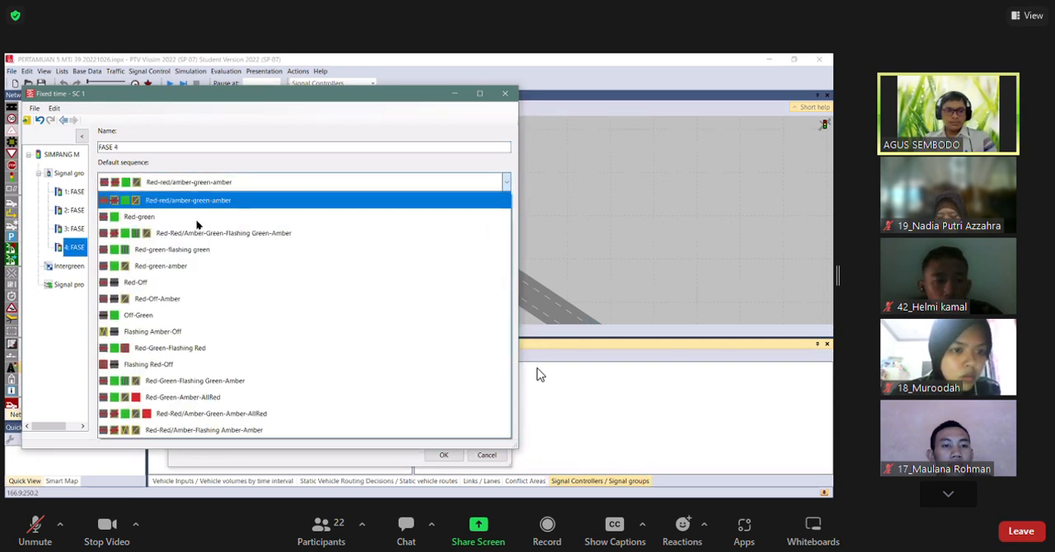
left_click(200, 267)
Review the default sequence and minimum durations of each signal group, ending on the signal groups list.
left_click(70, 195)
left_click(75, 211)
left_click(75, 247)
left_click(73, 193)
left_click(75, 211)
left_click(75, 246)
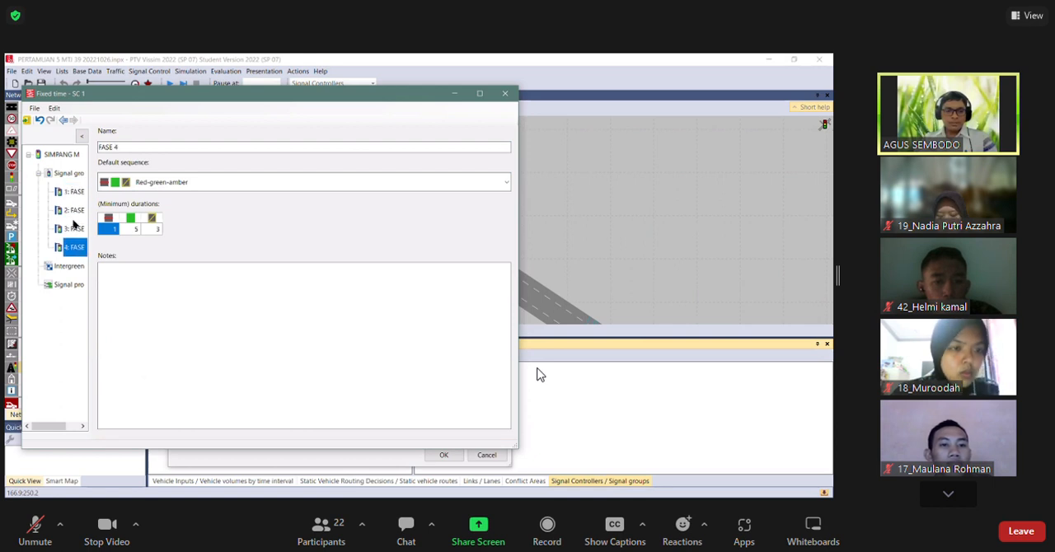
left_click(74, 227)
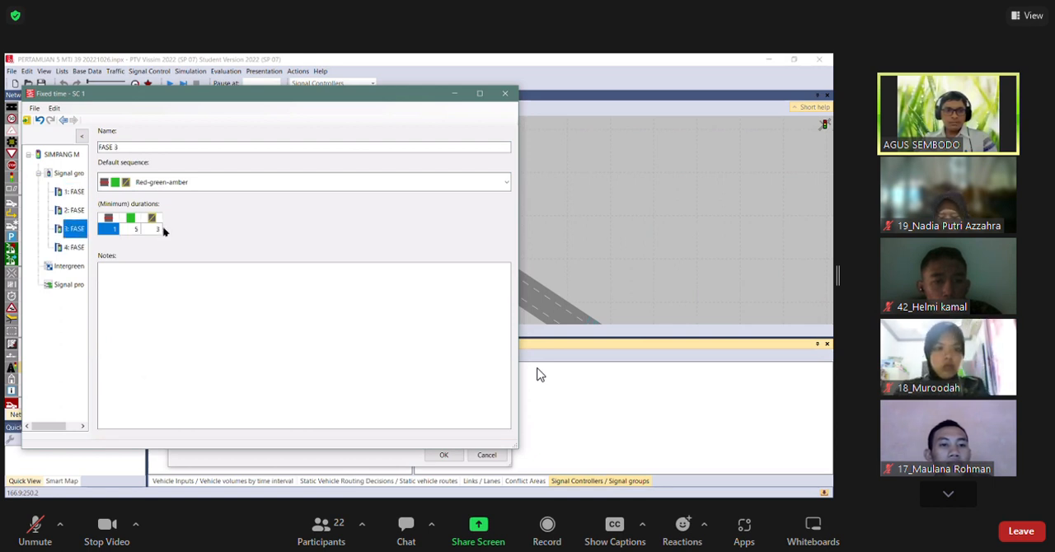
key("Up")
key("Up")
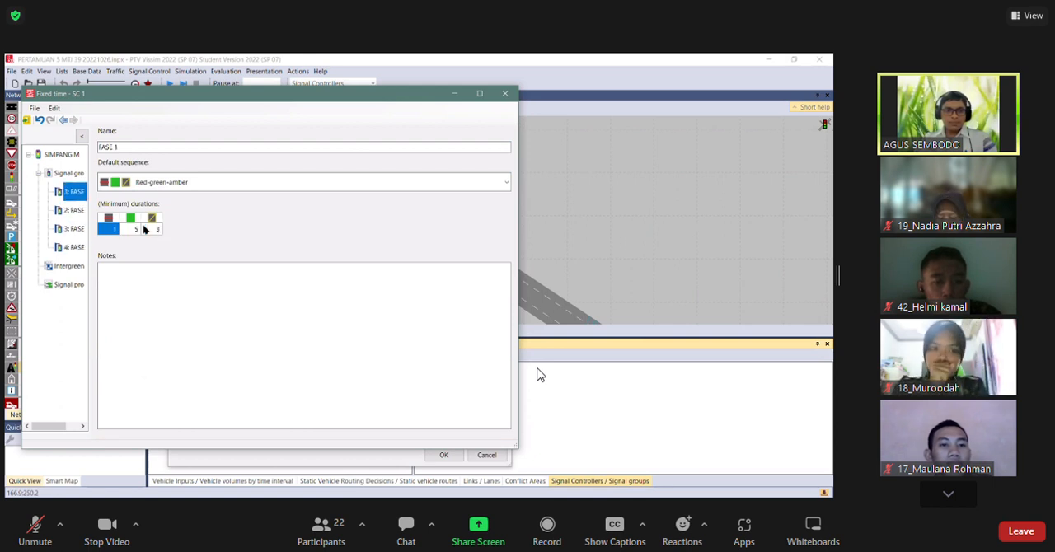
left_click(66, 175)
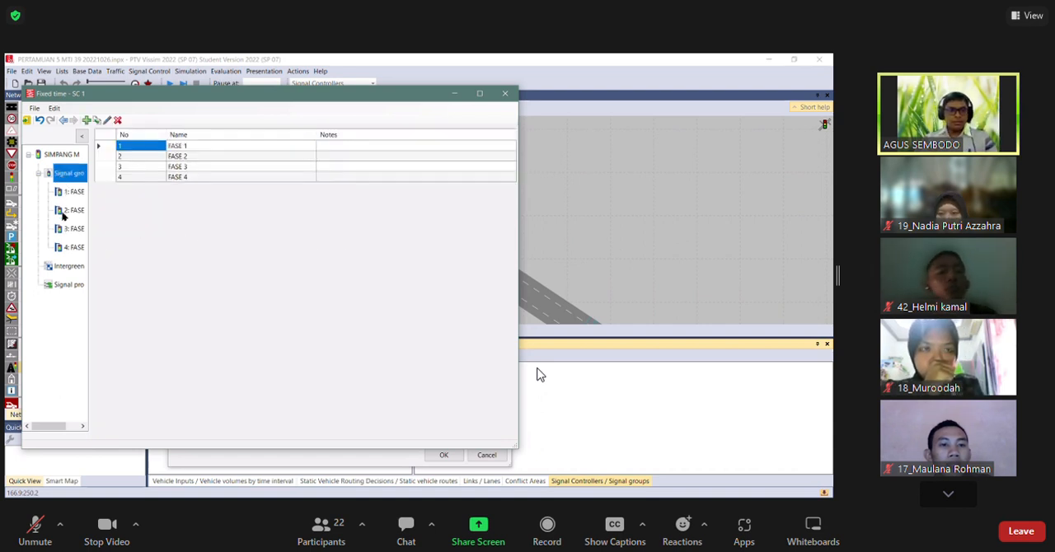
Add a signal program to the SIMPANG MM control, open its timing diagram and adjust the tree's width.
left_click(59, 287)
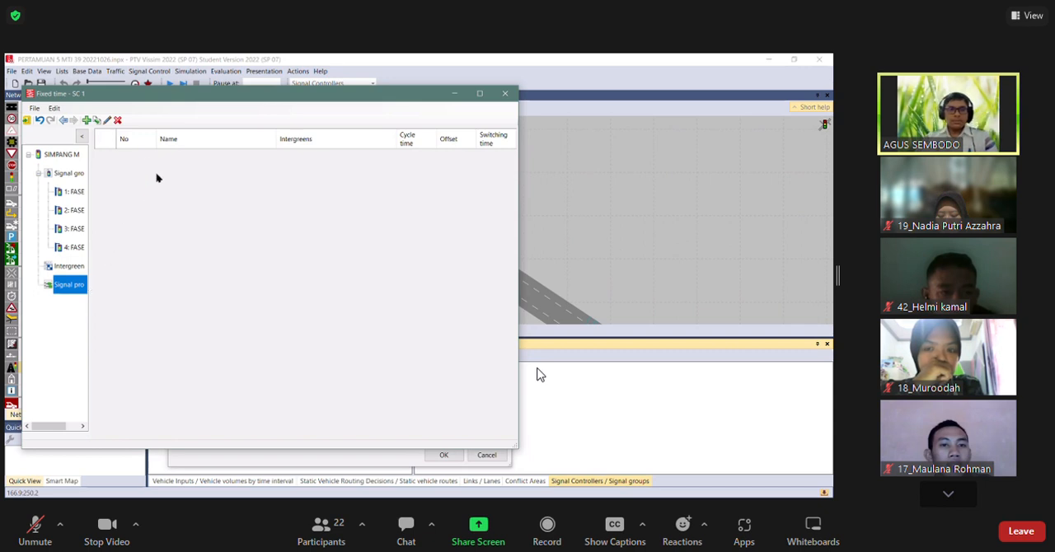
left_click(87, 121)
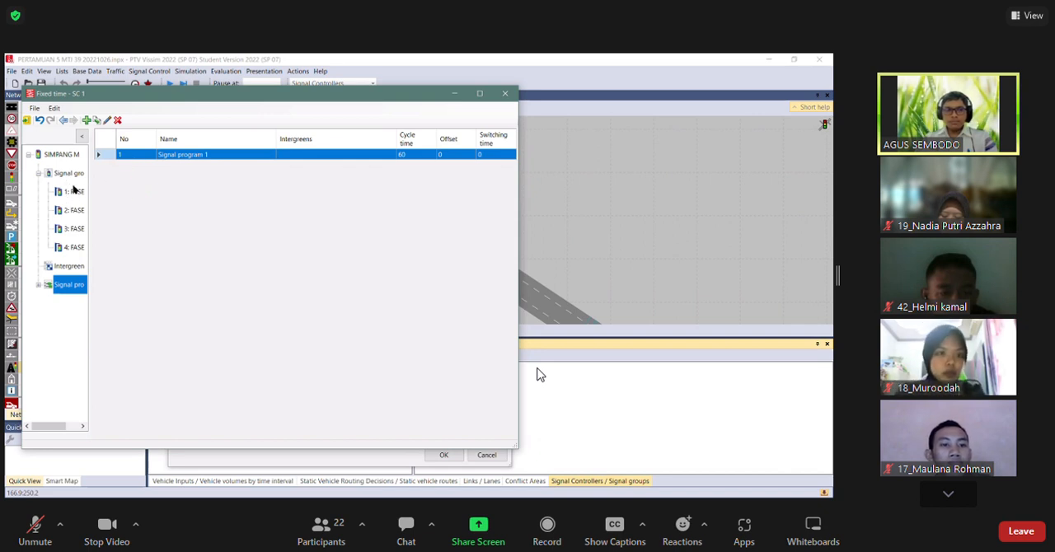
left_click(39, 286)
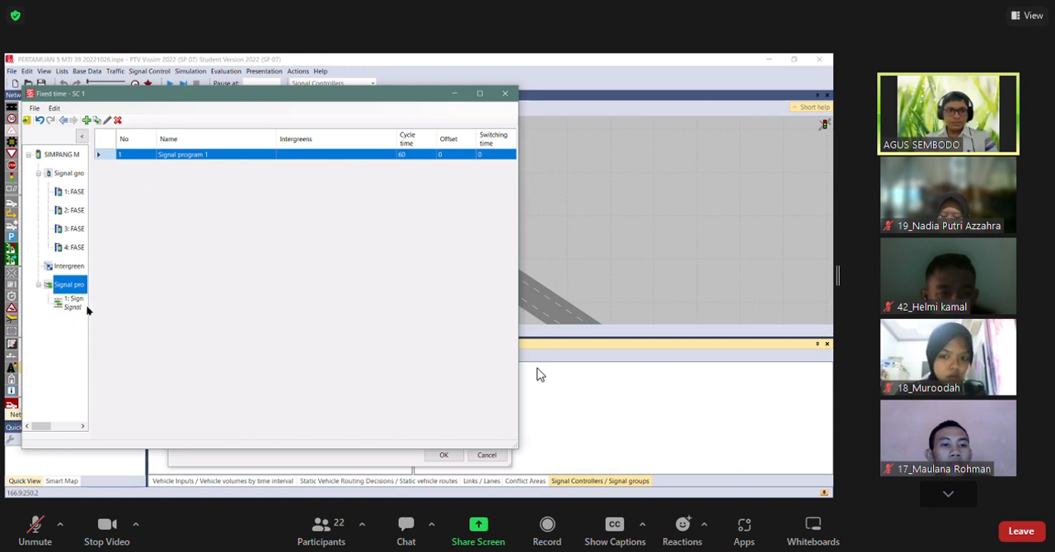
left_click_drag(90, 304, 154, 305)
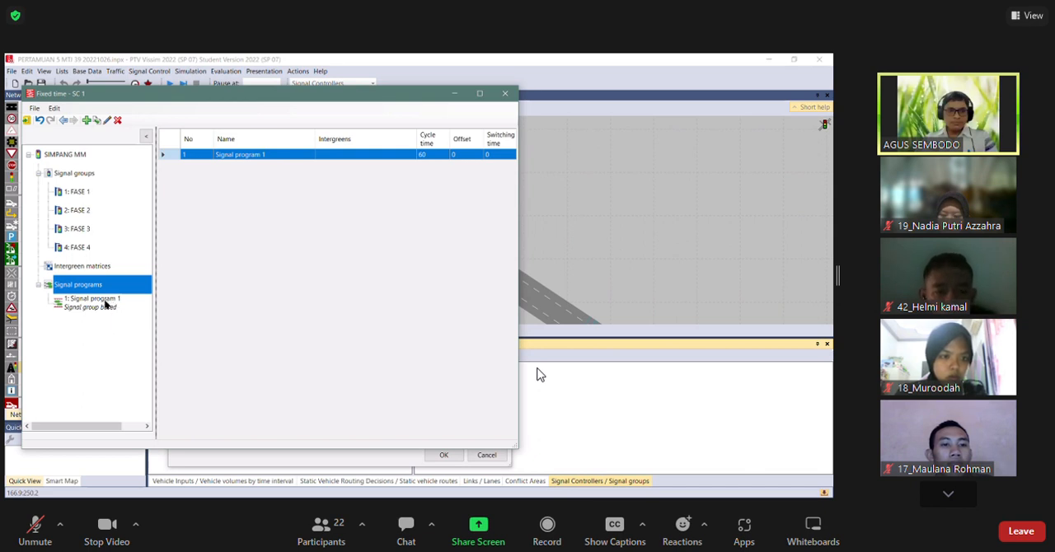
left_click(105, 302)
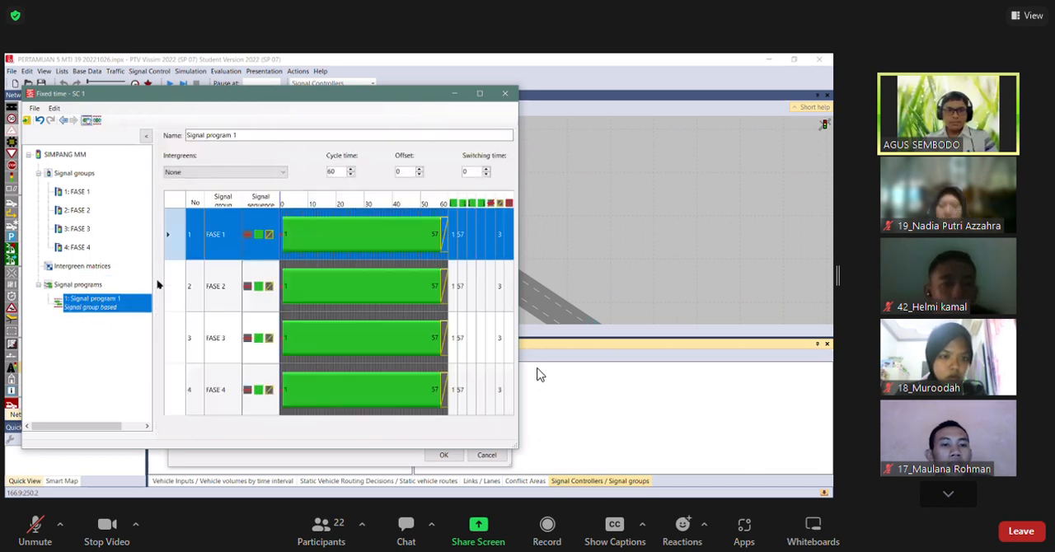
left_click_drag(105, 285, 104, 285)
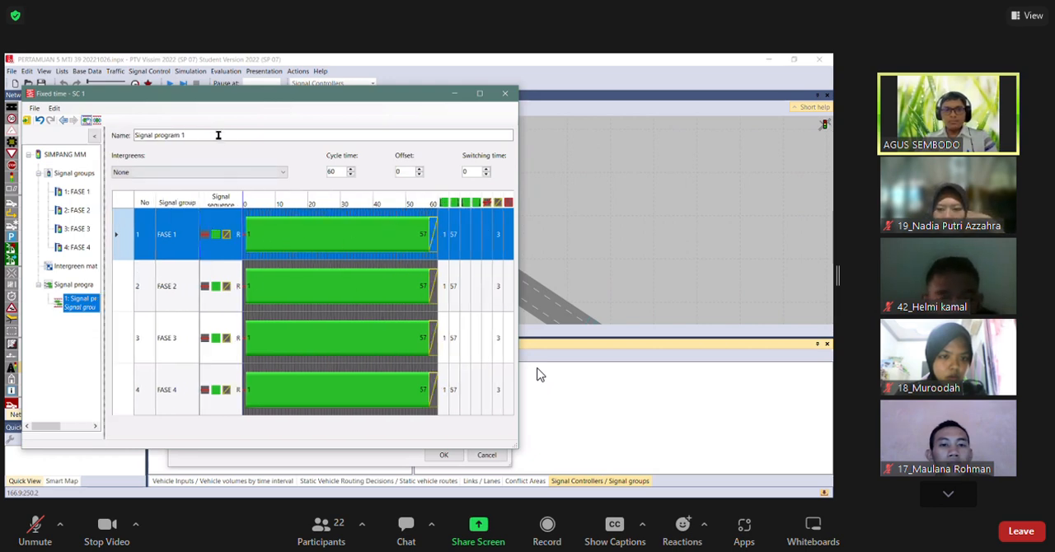
Rename the signal program as SIMPANG MM.
left_click_drag(218, 135, 101, 134)
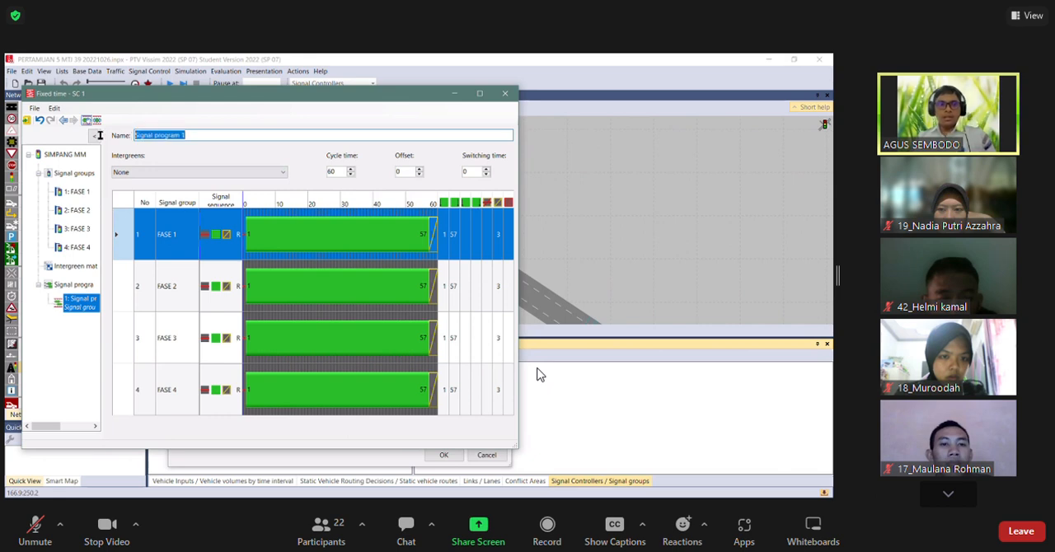
type("SIMPANG MM")
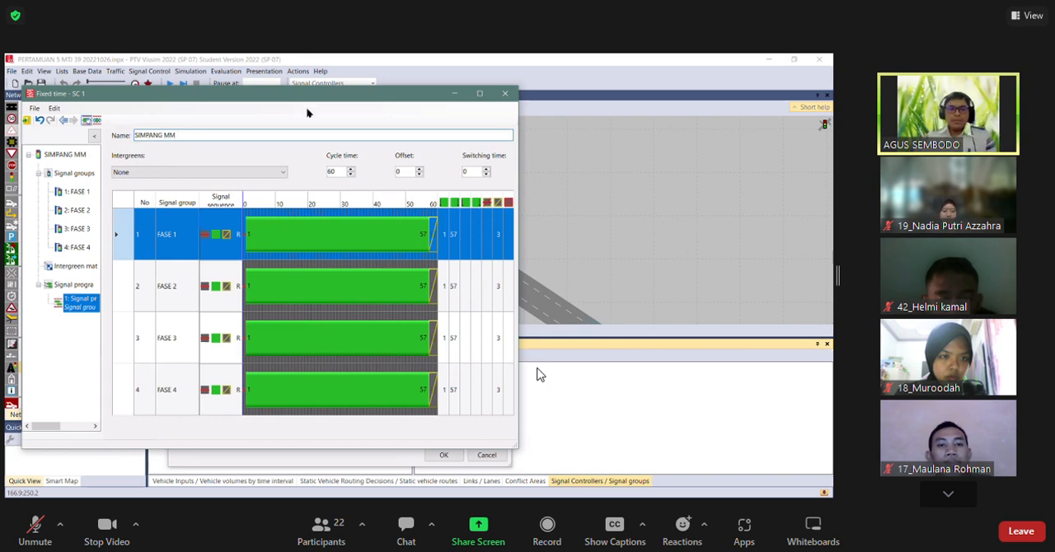
Check the available intergreens options and set the signal program's cycle time to 90.
left_click(281, 176)
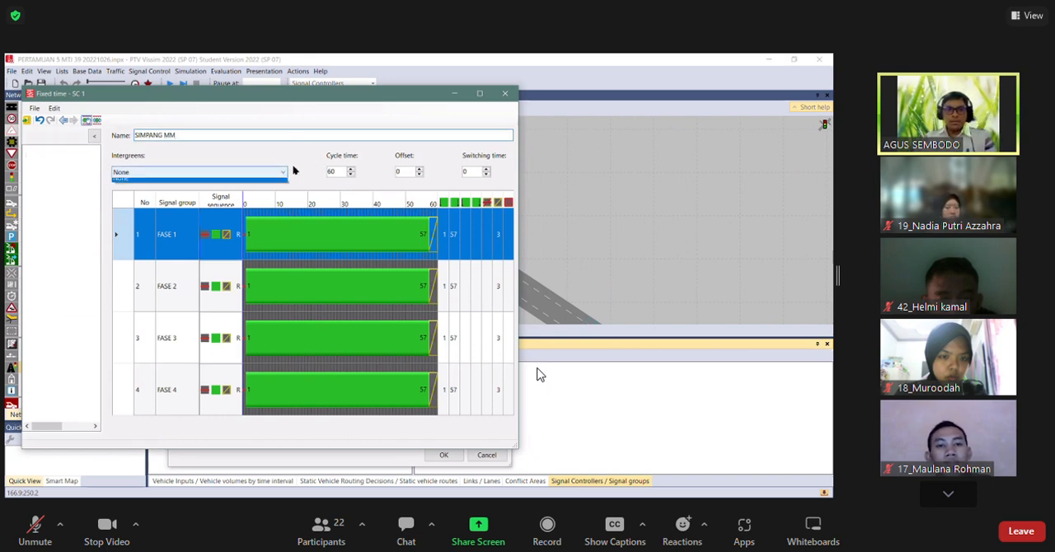
left_click(300, 162)
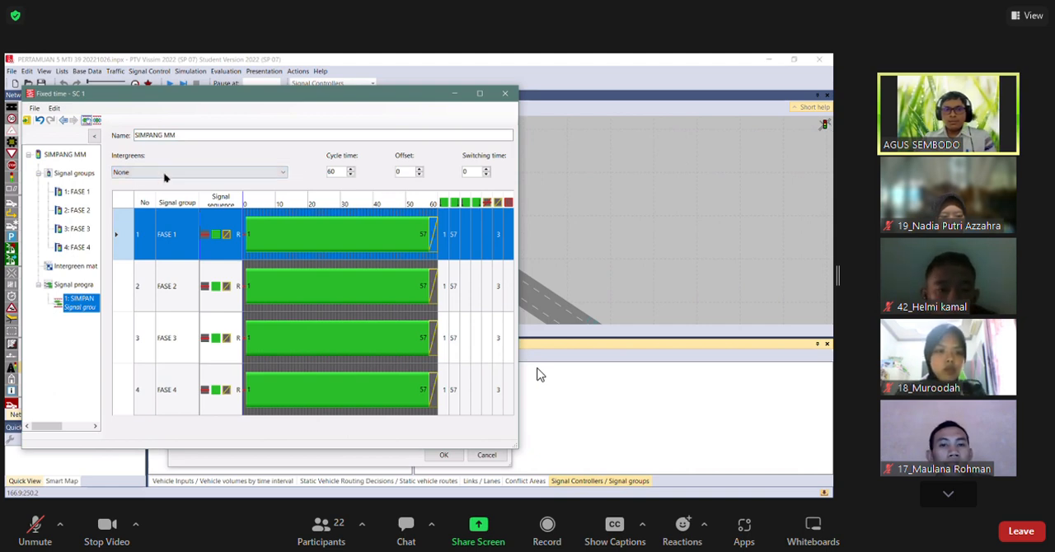
left_click(190, 172)
left_click(318, 177)
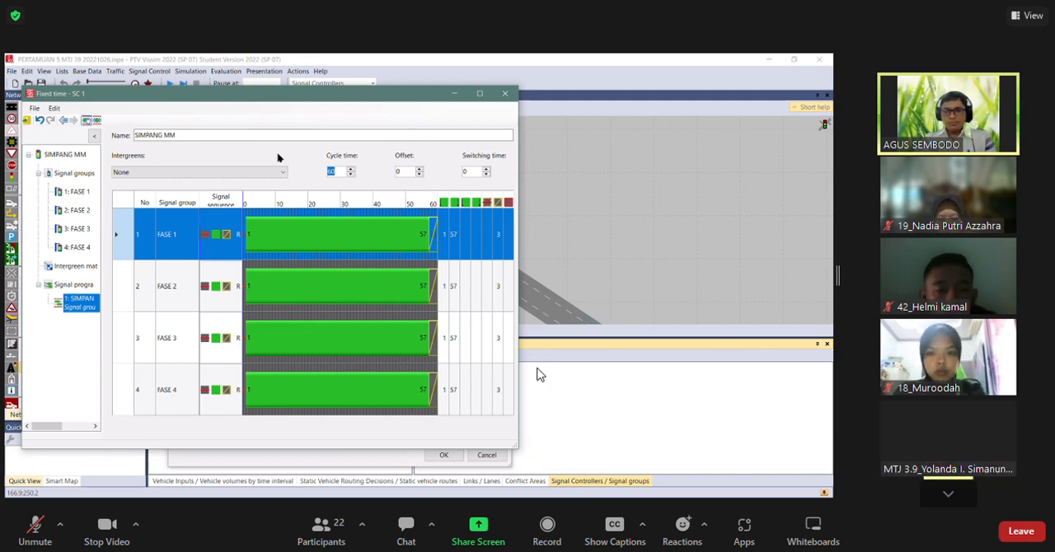
type("92")
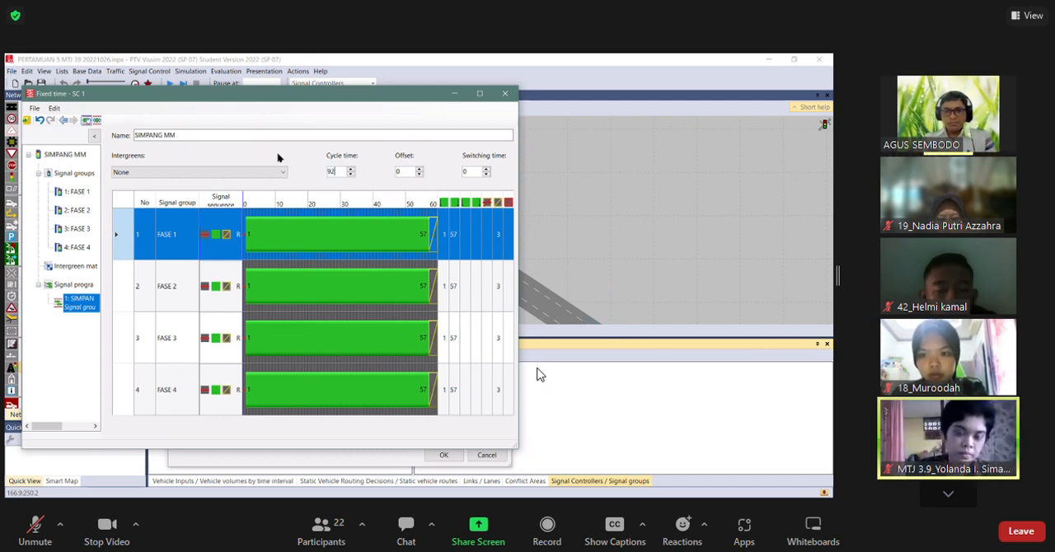
key("BackSpace")
type("0")
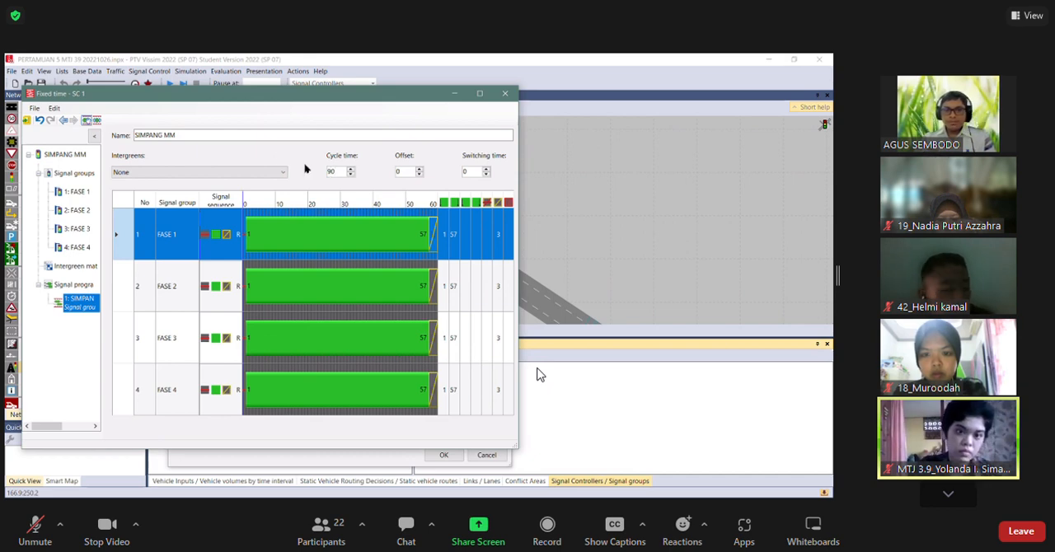
left_click(404, 173)
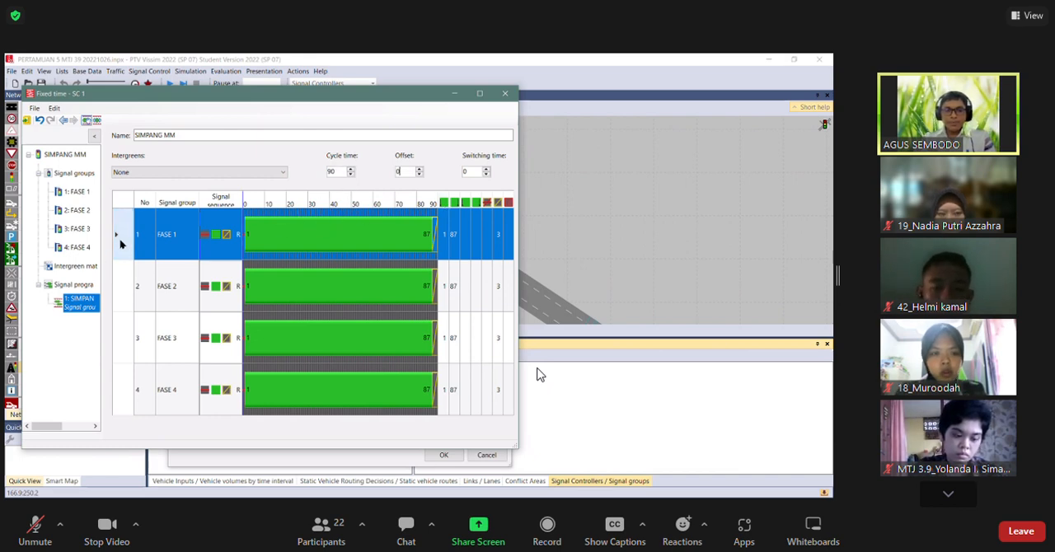
Go through the signal group rows and set FASE 1's green start to 0 and green end to 25.
left_click(123, 291)
left_click(125, 339)
left_click(125, 385)
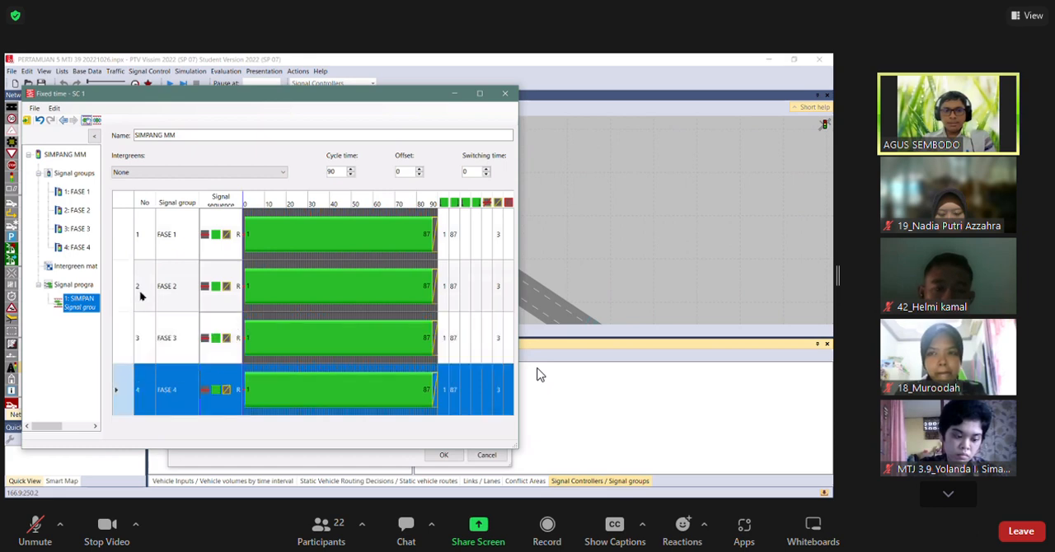
left_click(127, 246)
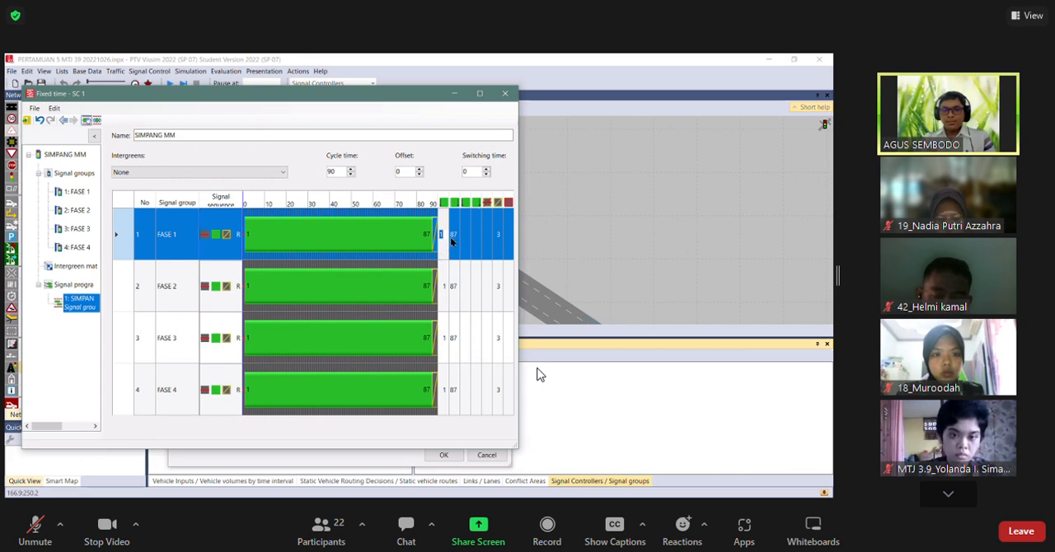
left_click(458, 239)
left_click(457, 235)
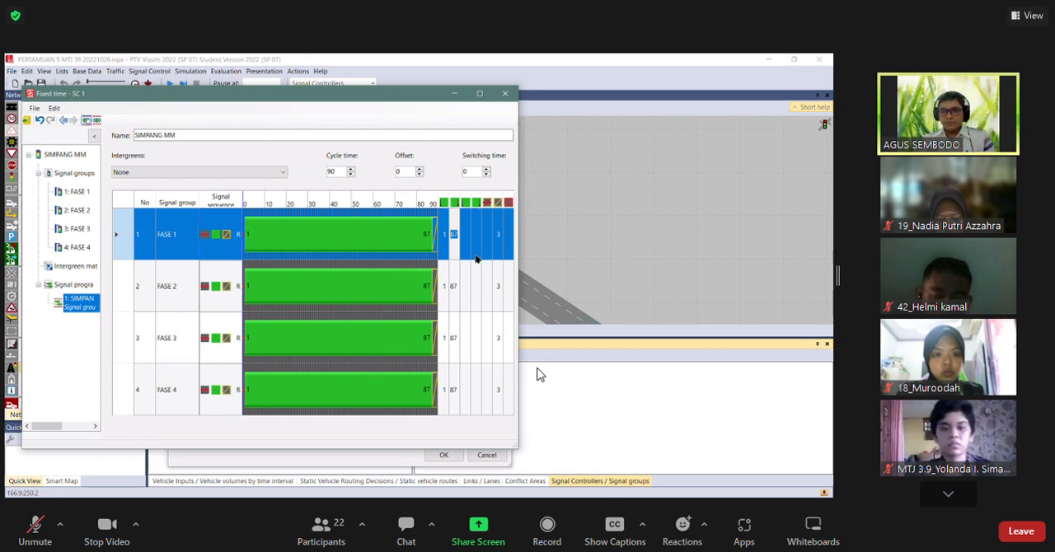
left_click(496, 247)
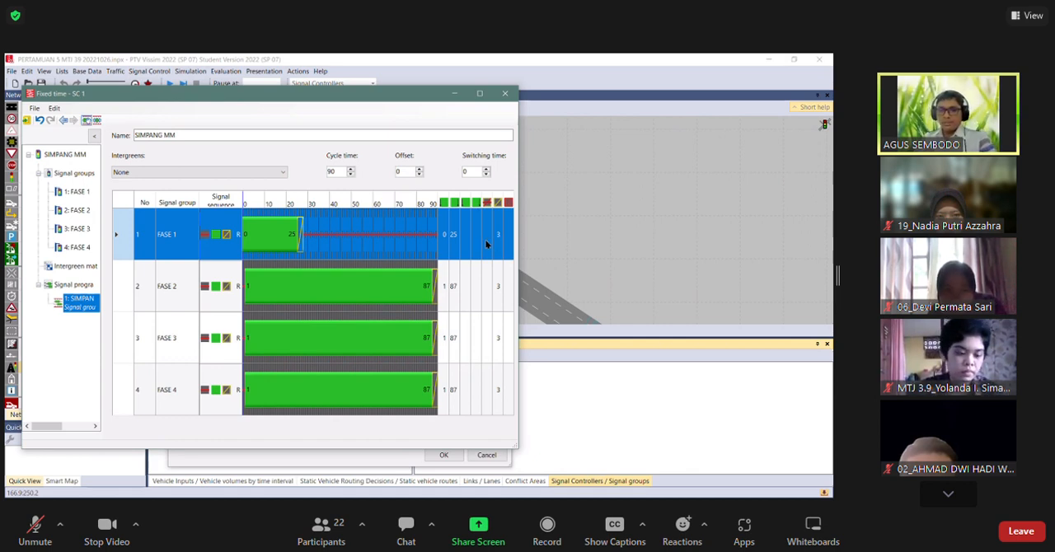
Set FASE 2's green start to 30 and green end to 40 in the signal program.
left_click(442, 286)
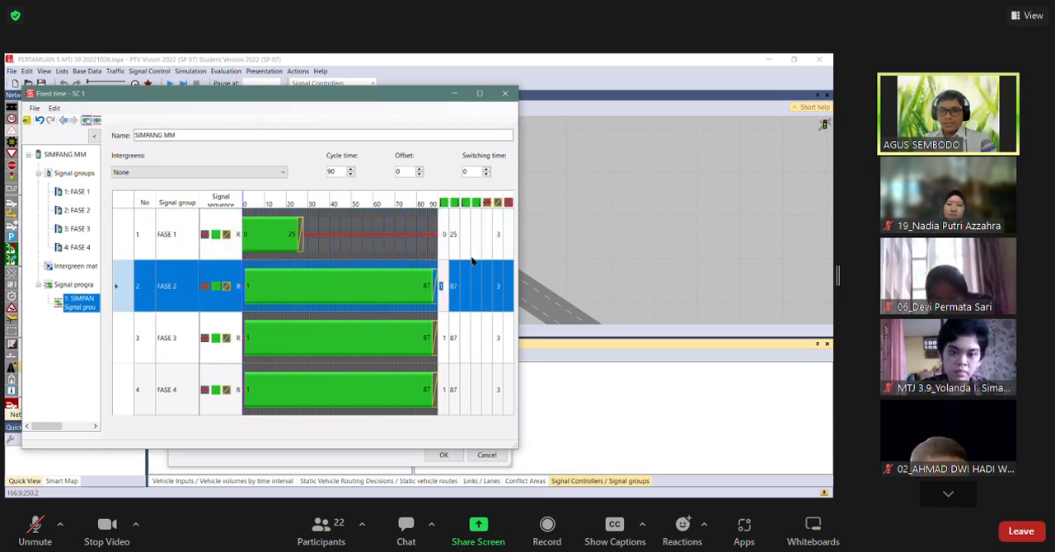
type("30")
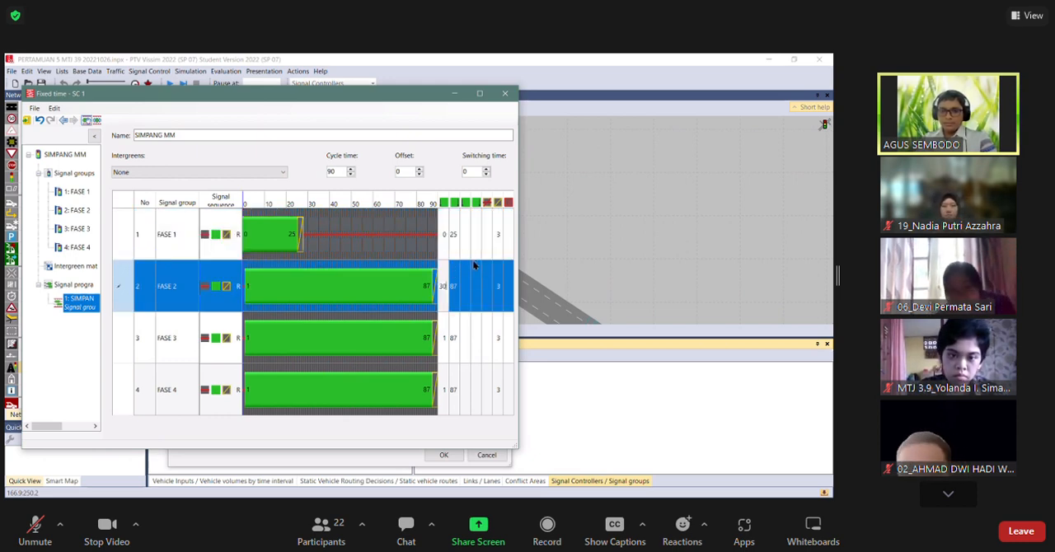
key("Return")
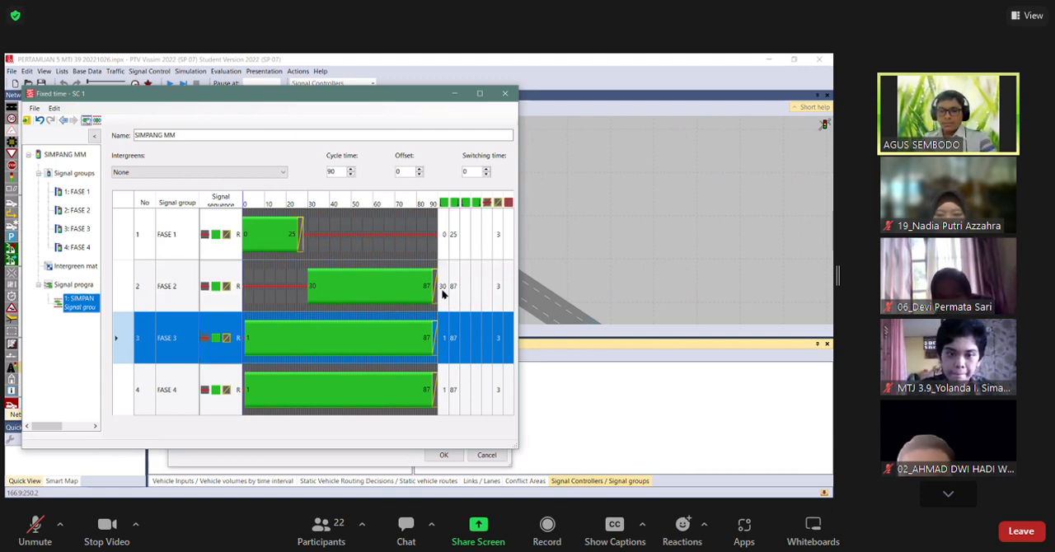
left_click(132, 292)
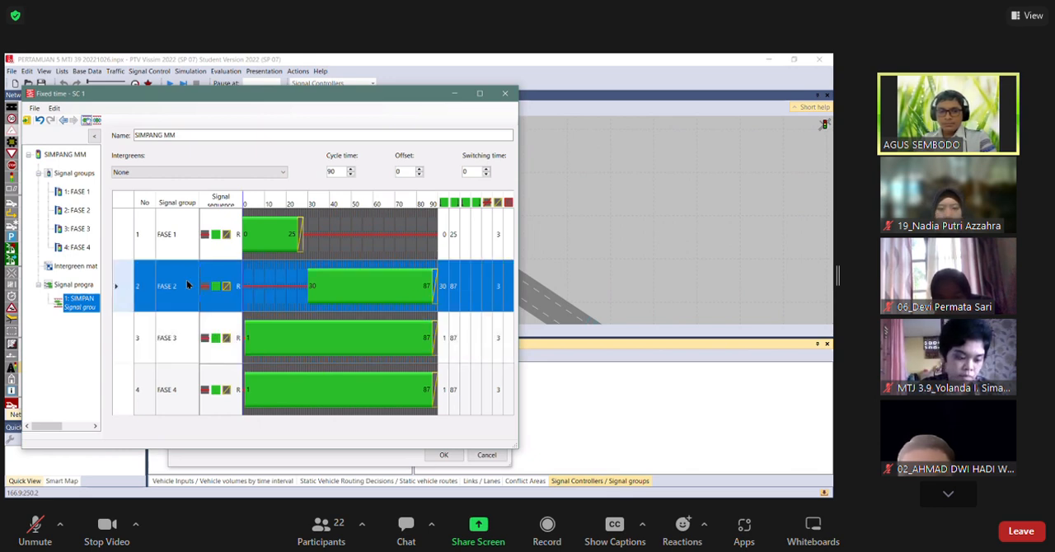
left_click(453, 287)
type("40")
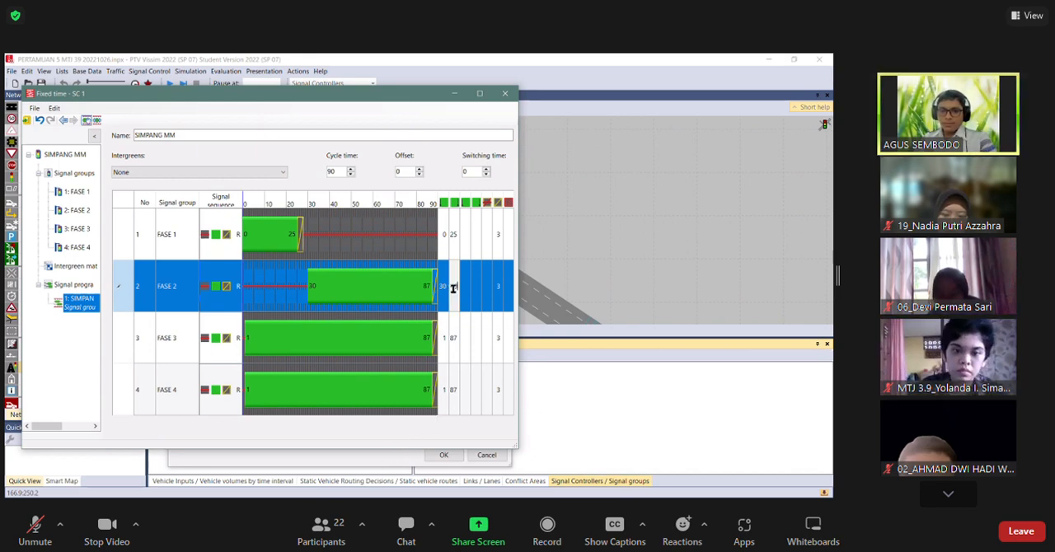
key("Return")
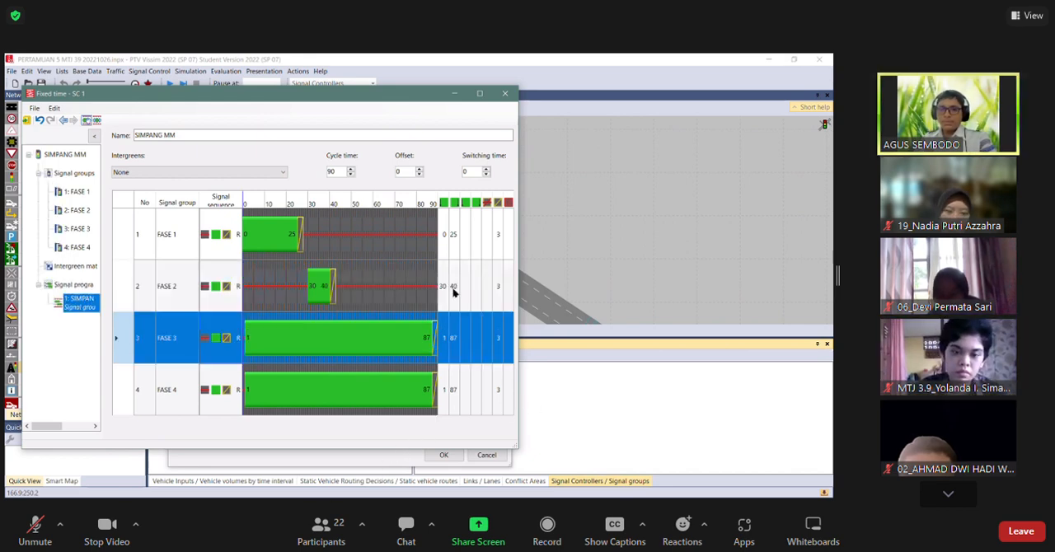
Set FASE 3's green start to 45 and green end to 70 in the signal program.
left_click(445, 339)
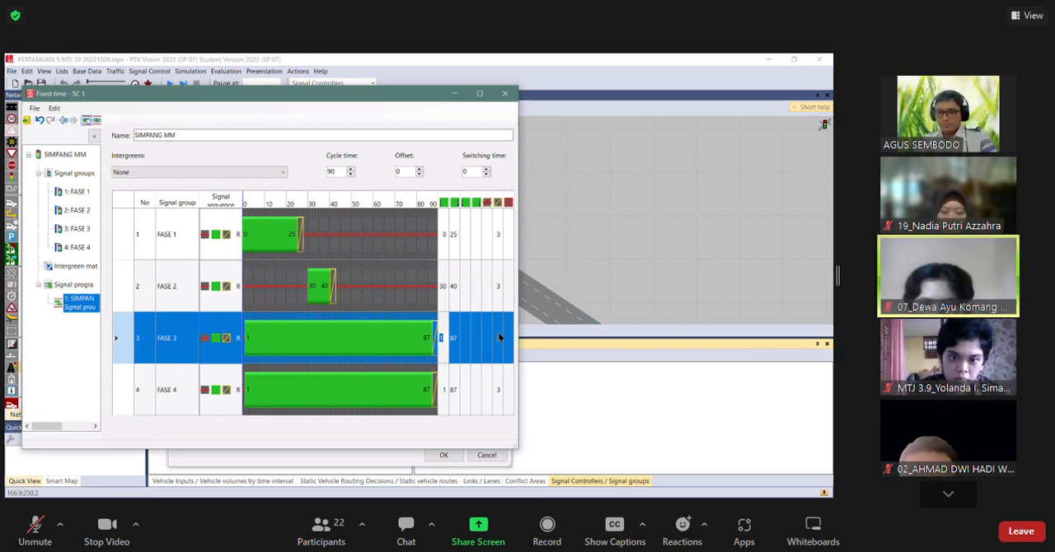
type("45")
key("Return")
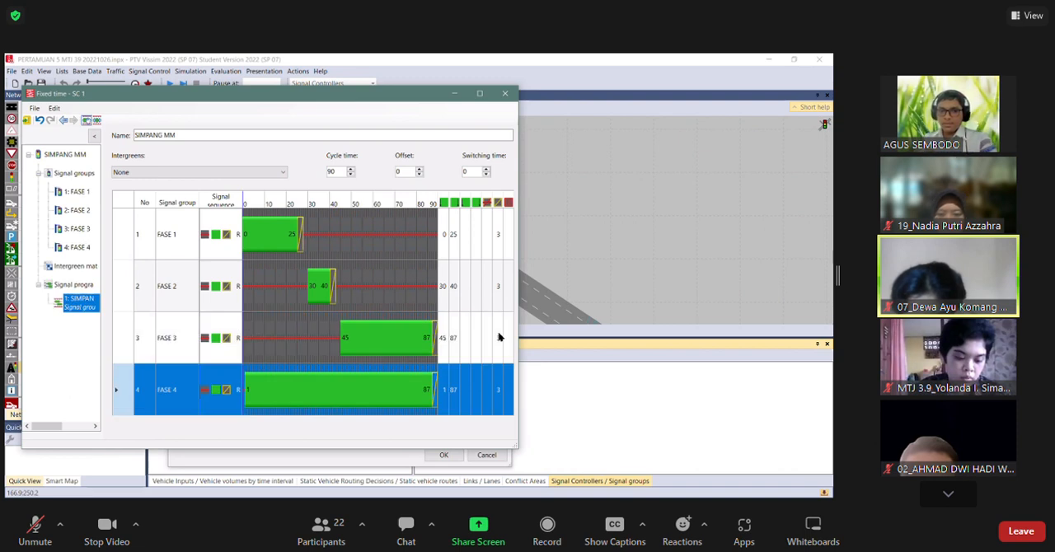
left_click(476, 345)
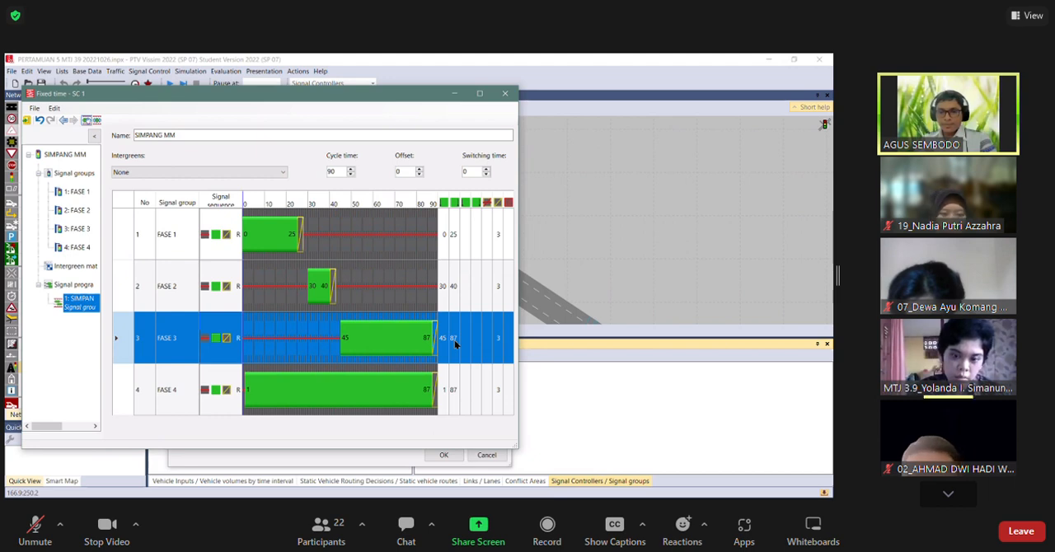
left_click(454, 341)
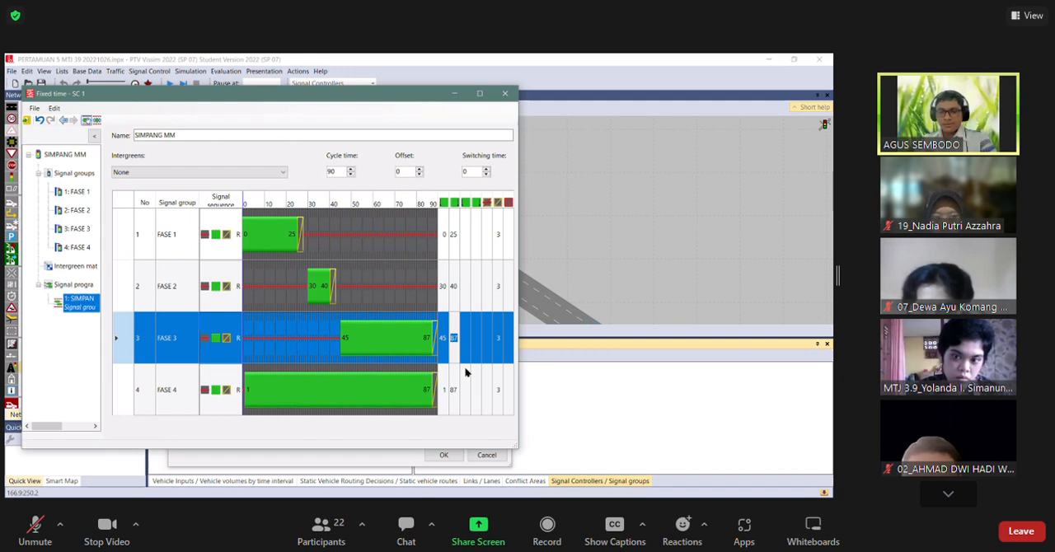
type("70")
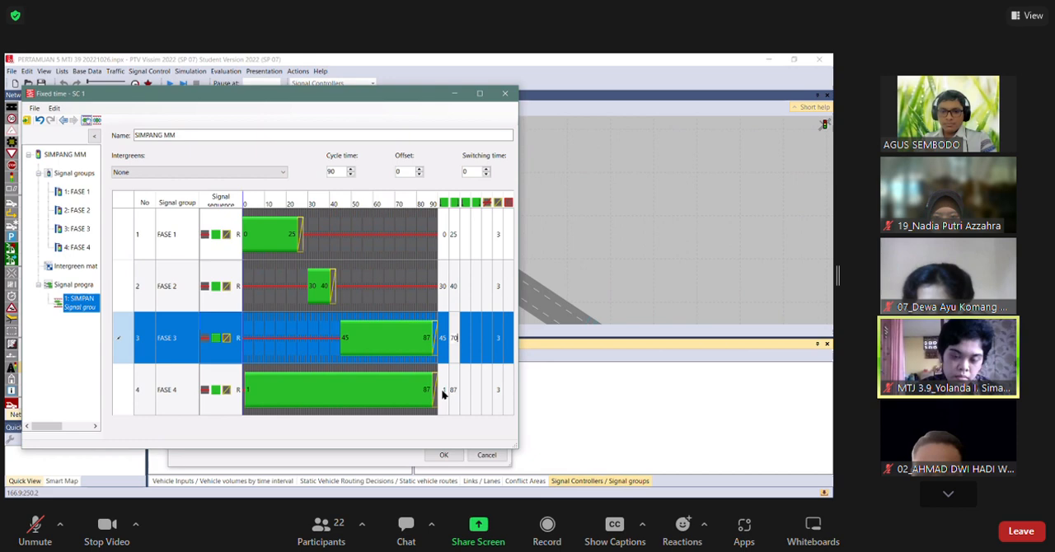
Set FASE 4's green start to 75 and green end to 85 in the signal program.
left_click(442, 392)
left_click(442, 391)
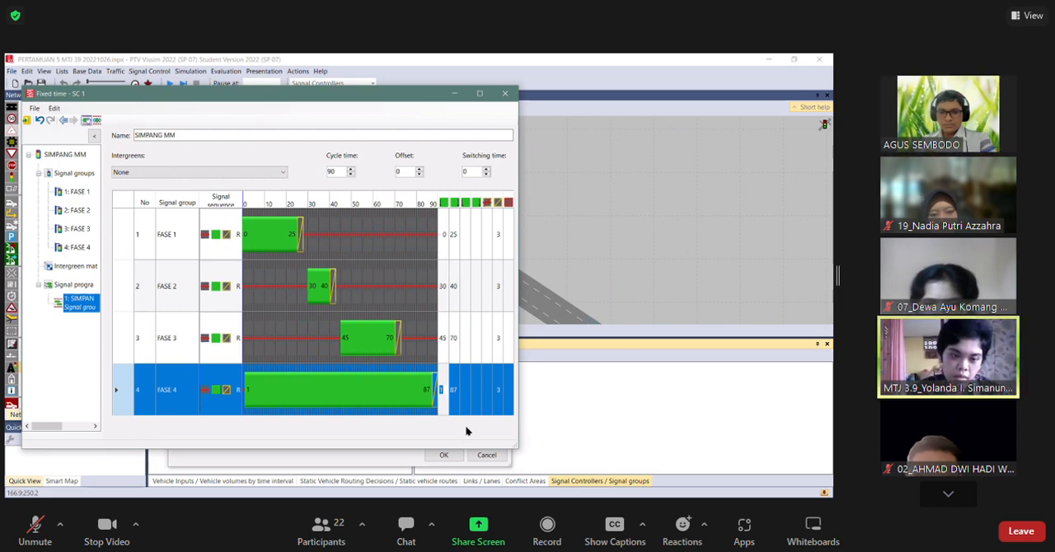
type("75")
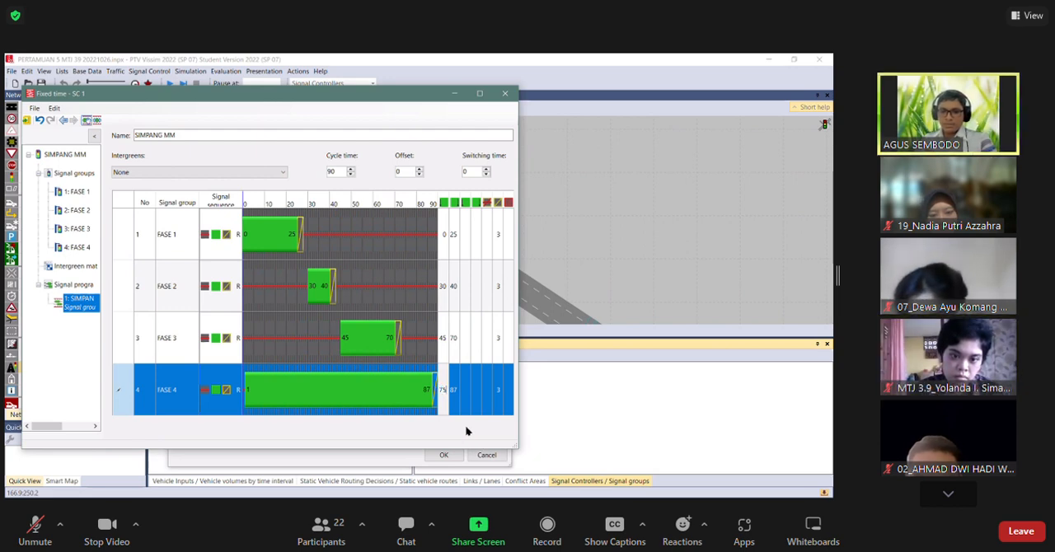
key("Return")
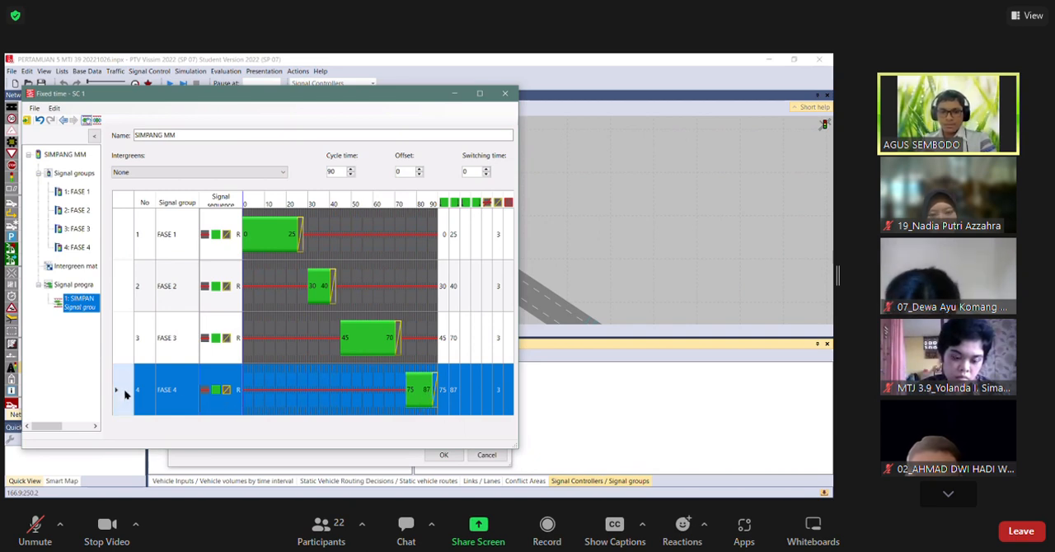
left_click(453, 392)
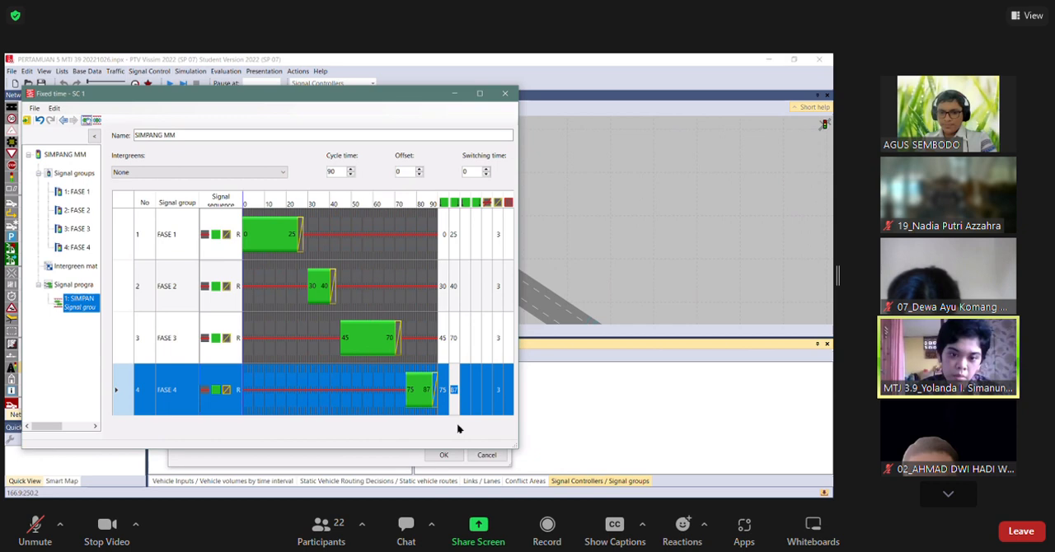
type("85")
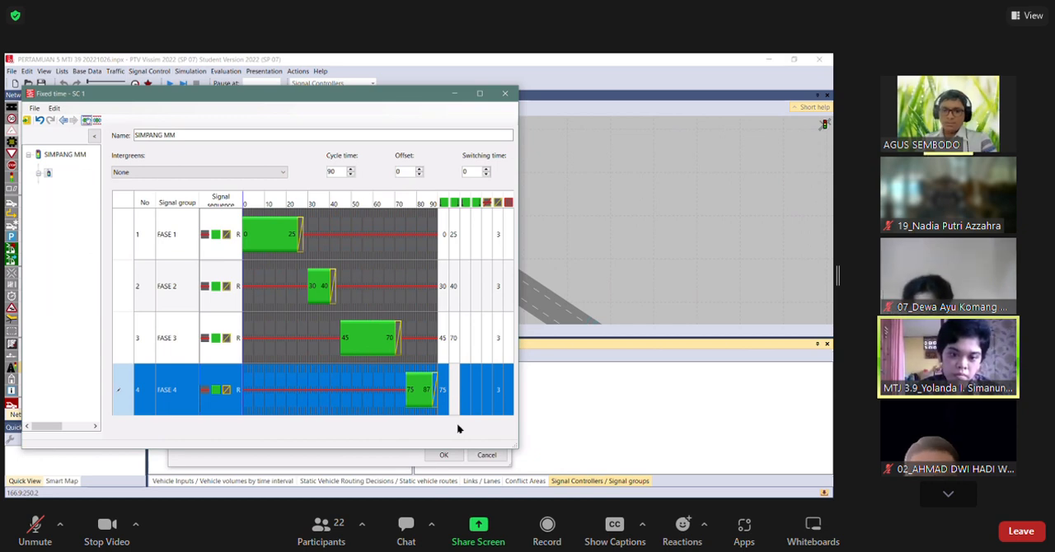
Check the fixed-time signal program for inconsistencies and close the signal control editor.
double_click(331, 171)
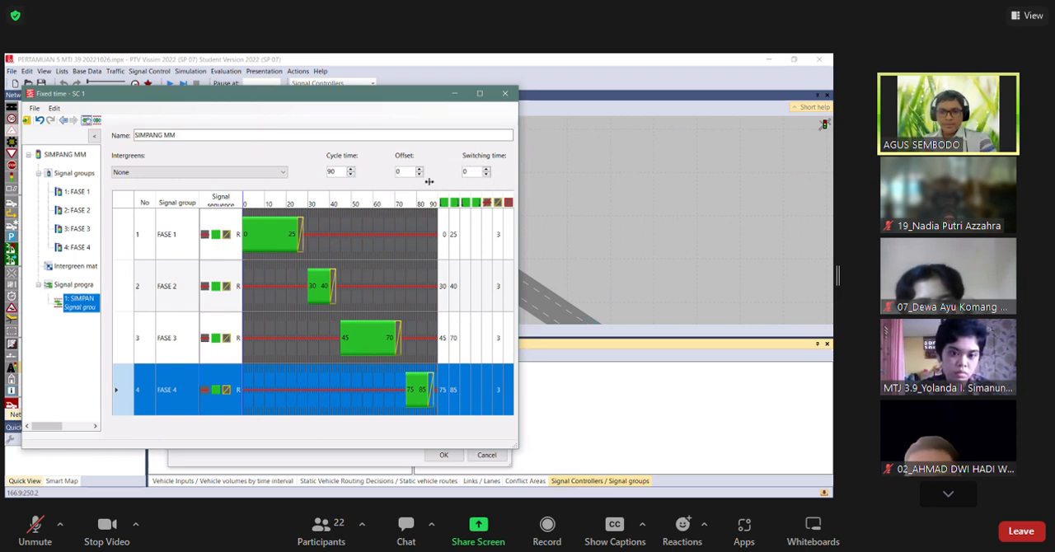
left_click_drag(337, 171, 318, 171)
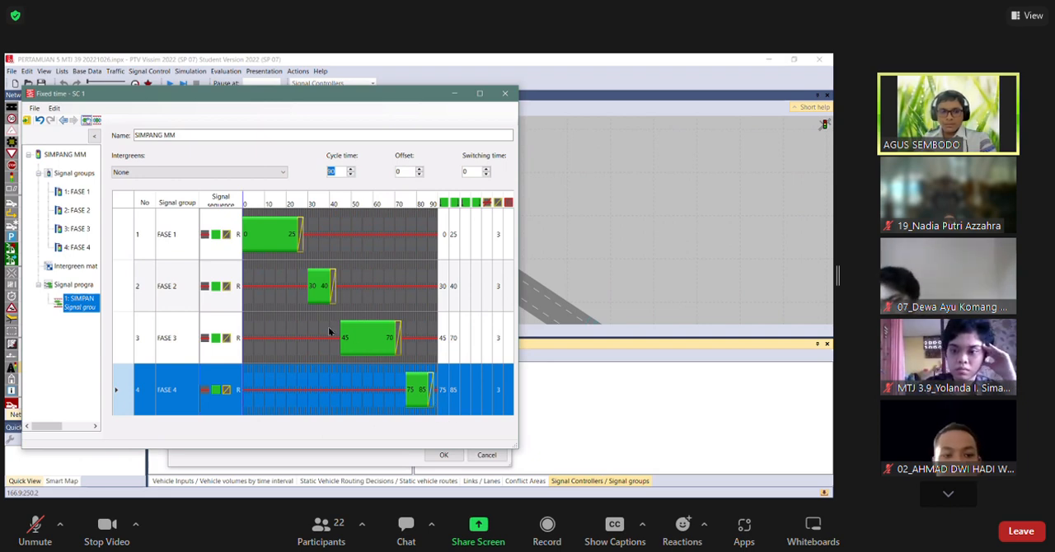
left_click(34, 108)
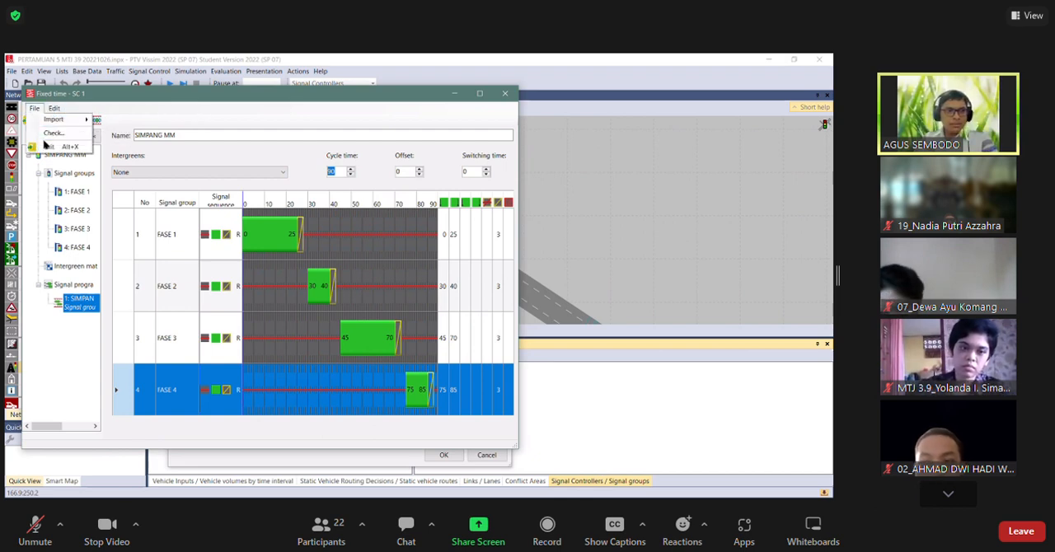
left_click(49, 134)
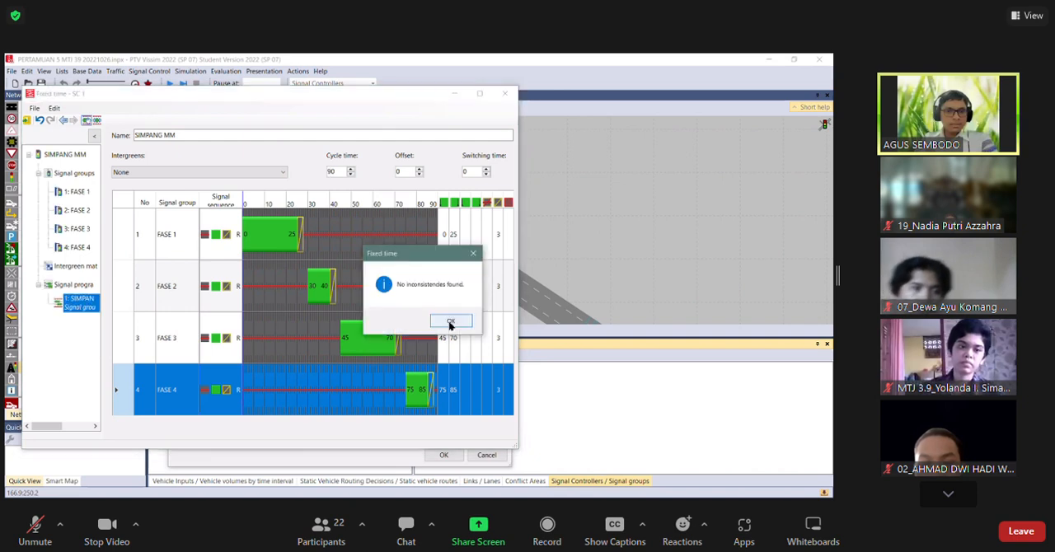
left_click(452, 323)
left_click(36, 109)
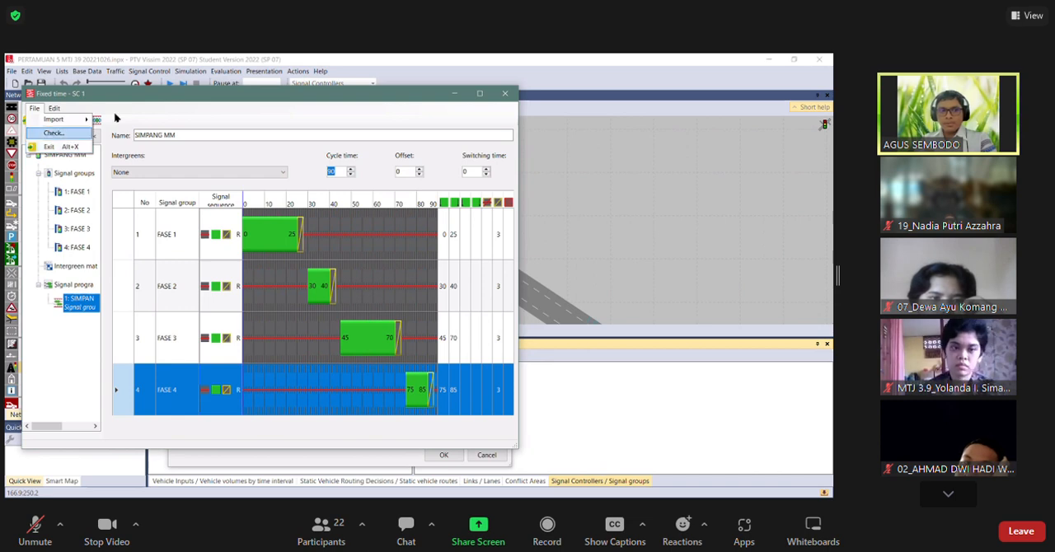
key("Escape")
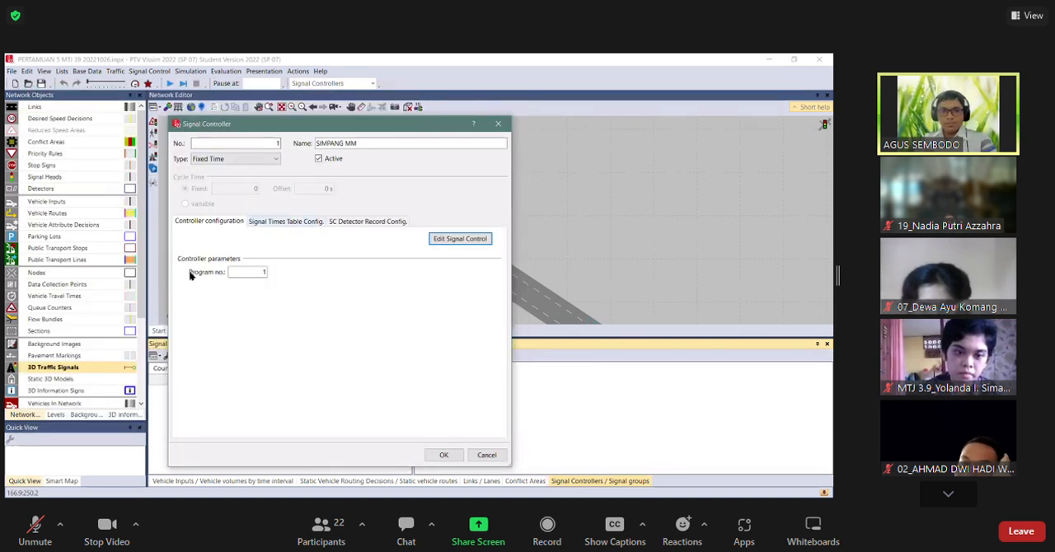
Review the SIGGRP rows in the signal times table configuration, label the signal groups by Name and confirm the controller.
left_click(286, 222)
left_click(196, 264)
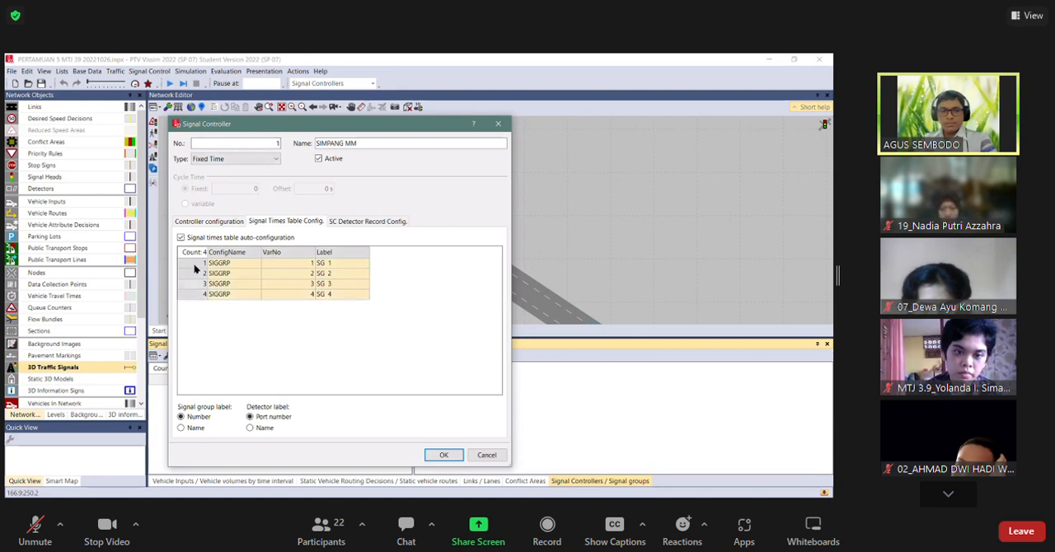
left_click(194, 284)
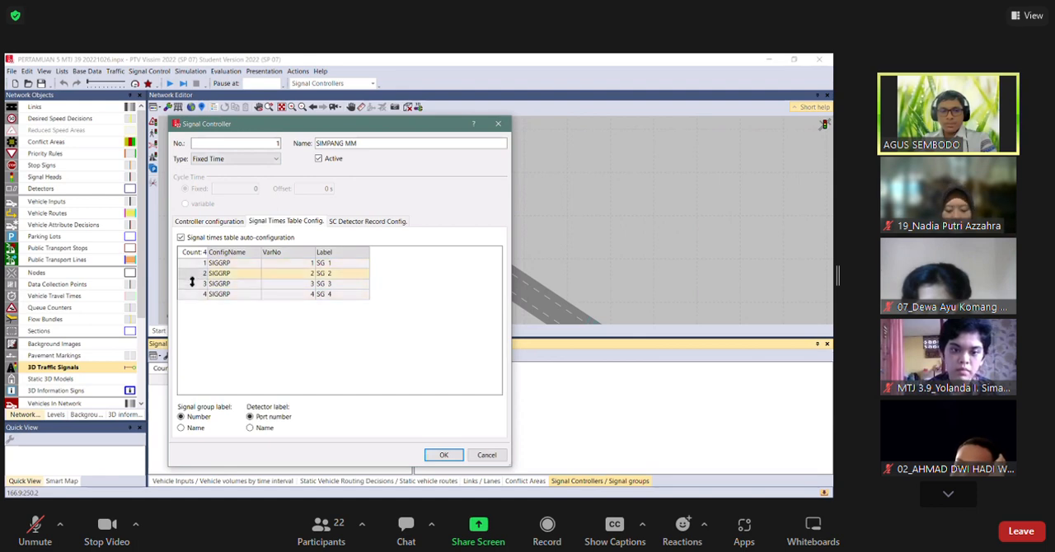
left_click(193, 296)
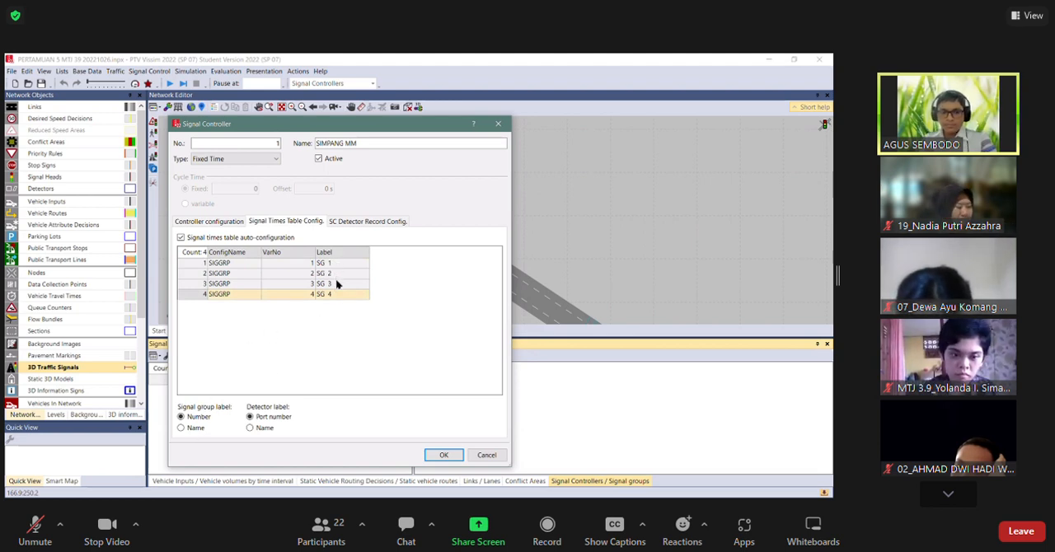
left_click(196, 427)
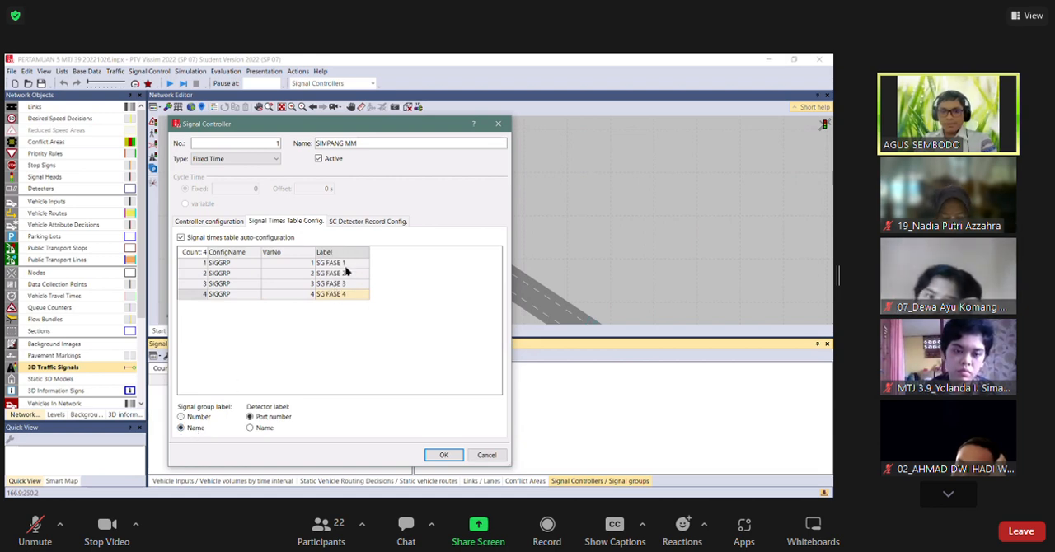
left_click(264, 427)
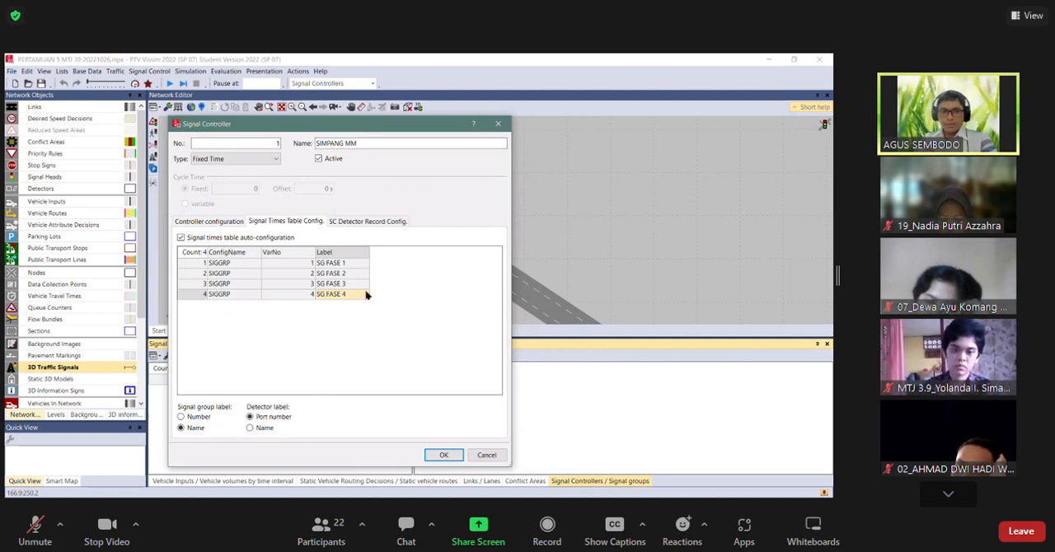
left_click_drag(355, 132, 349, 102)
left_click(437, 424)
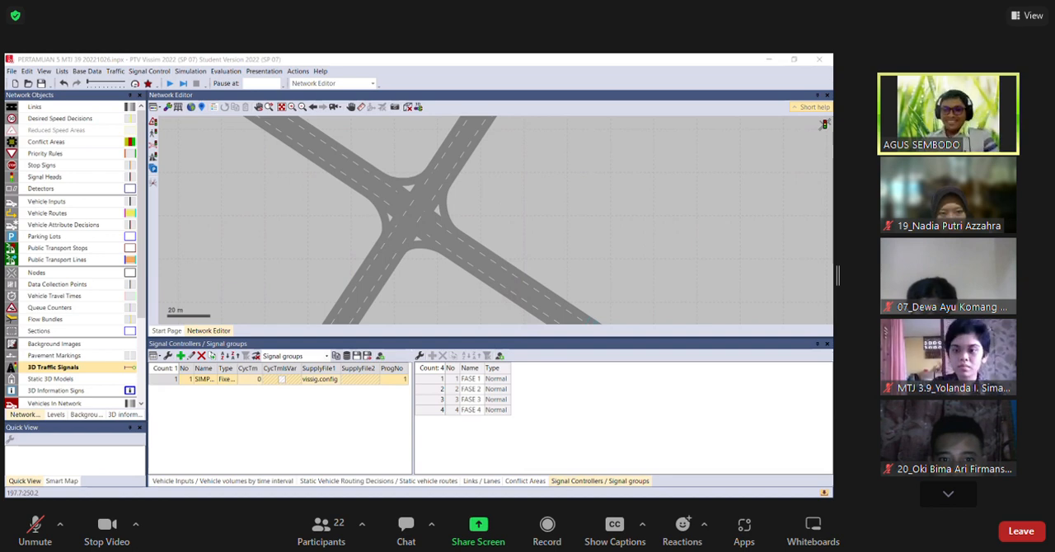
Start the simulation of the intersection and save the network changes.
left_click(467, 319)
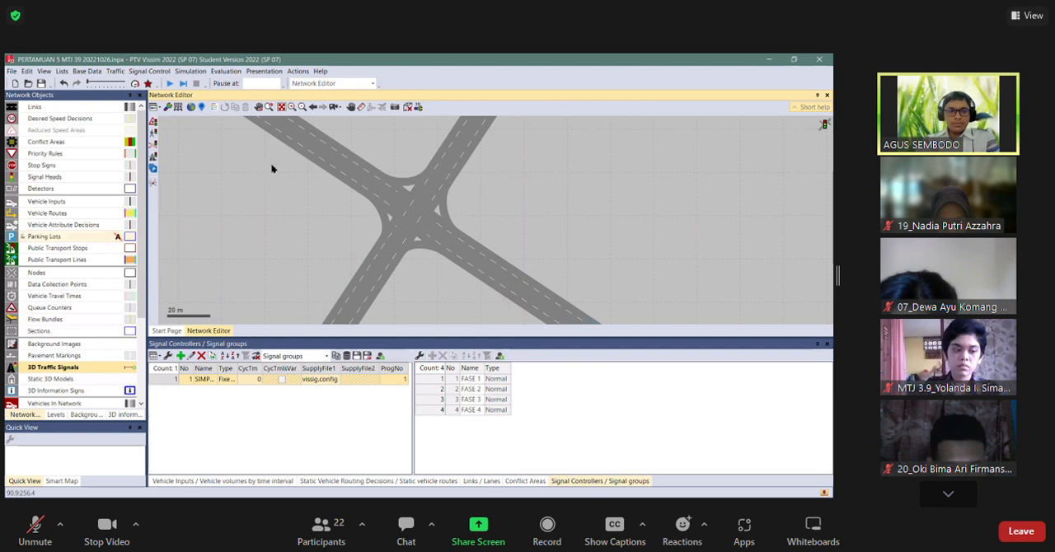
left_click(165, 381)
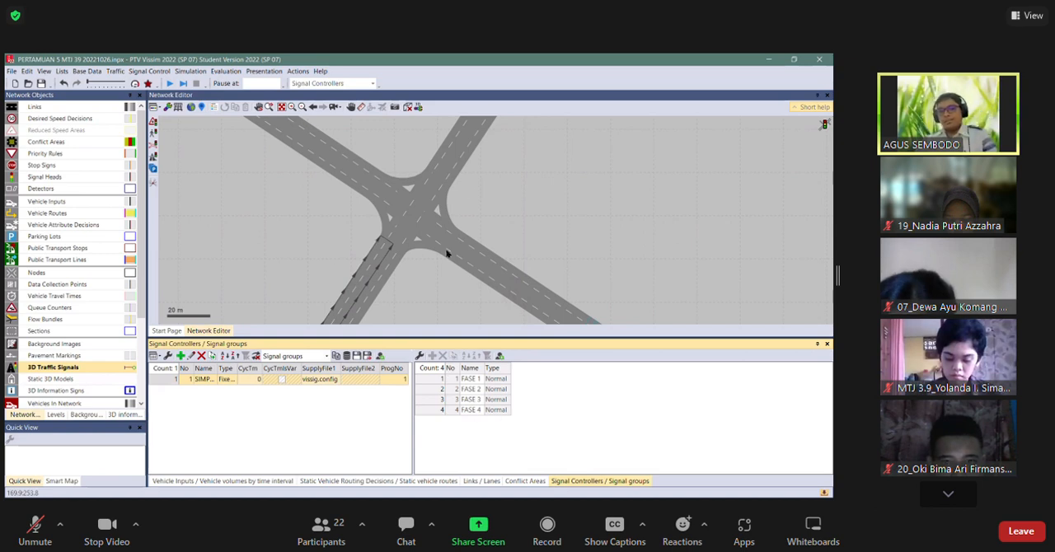
left_click(463, 200)
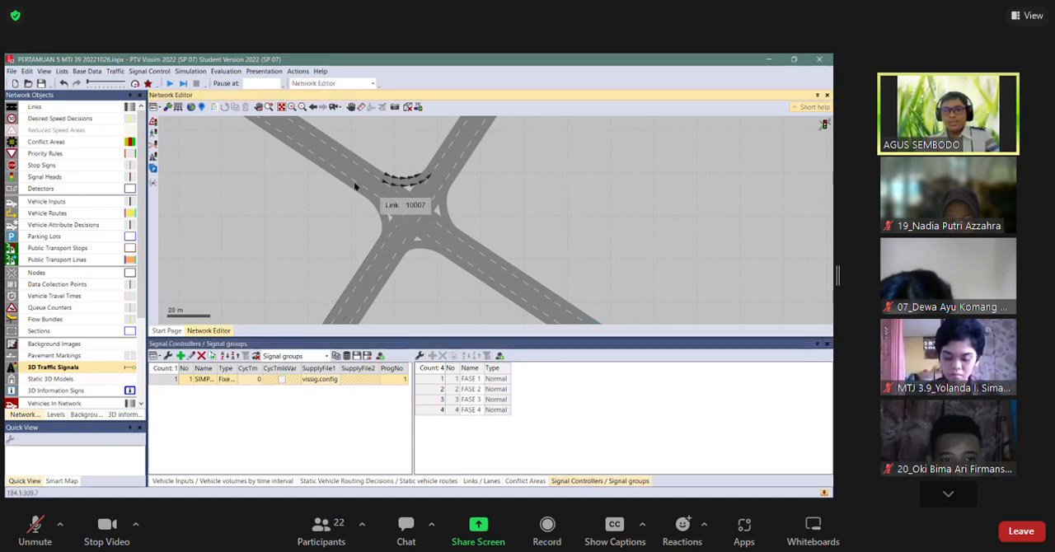
left_click_drag(451, 197, 355, 187)
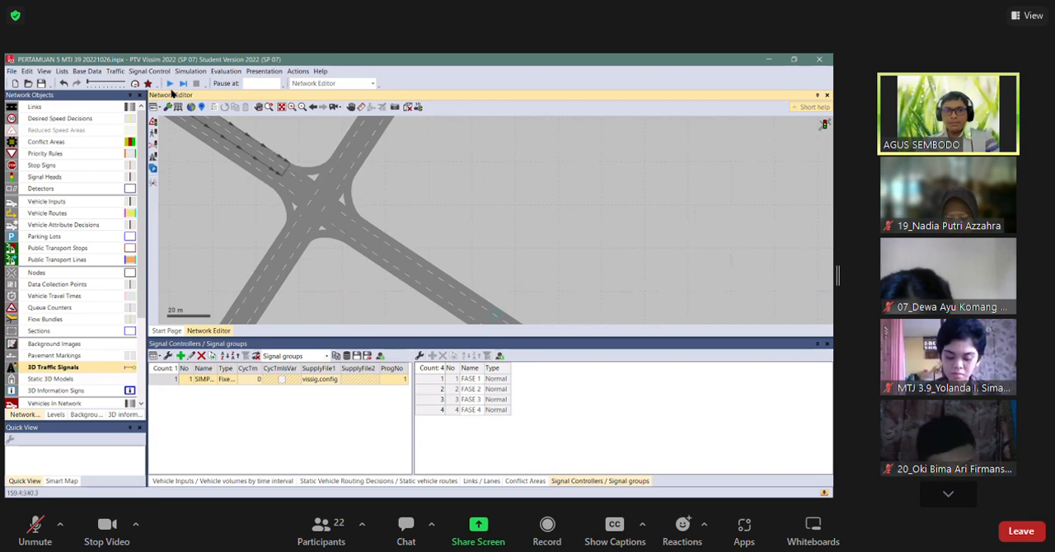
left_click(170, 84)
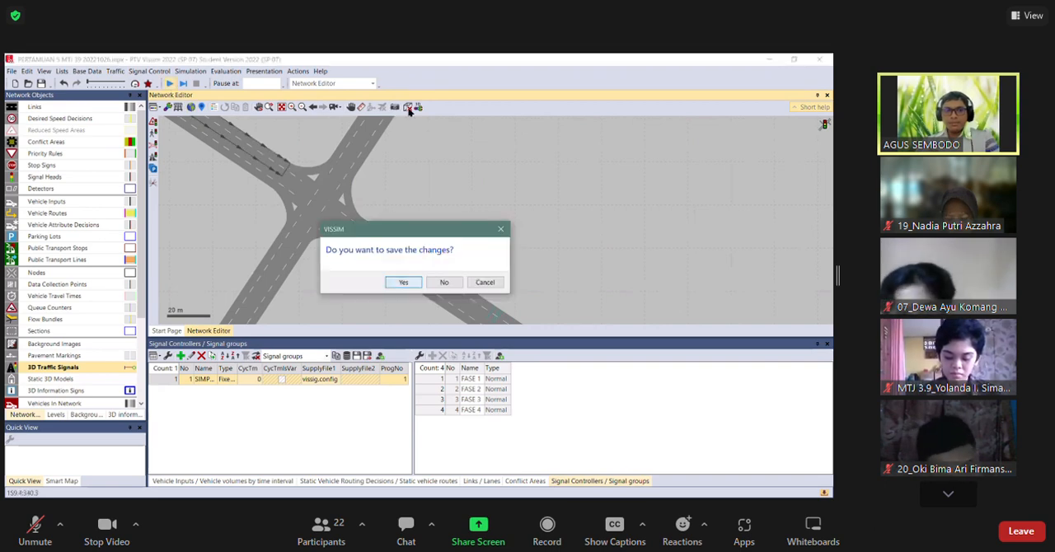
left_click(403, 282)
Watch the simulated traffic at the intersection in 3D and return to the 2D view.
left_click(407, 107)
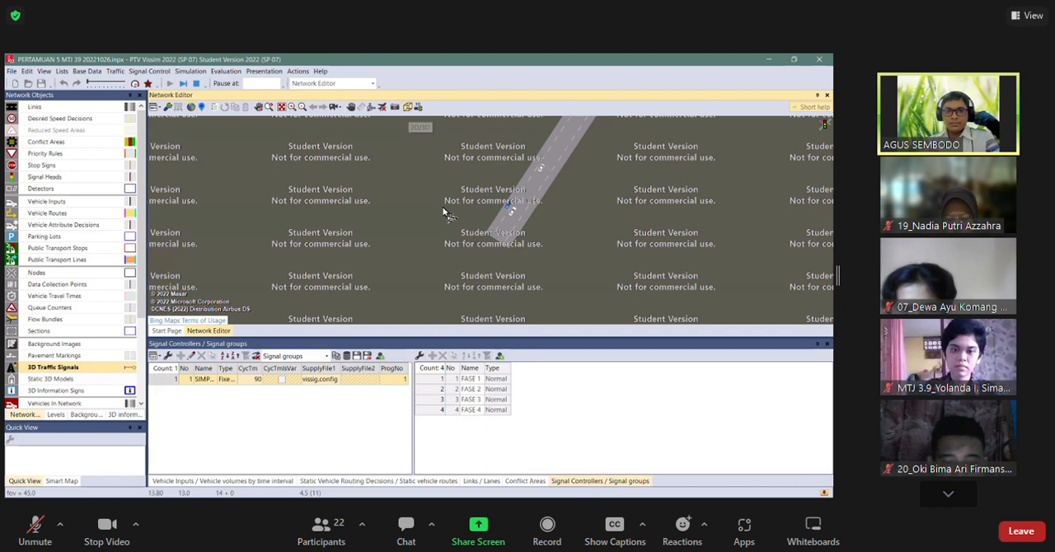
left_click(417, 114)
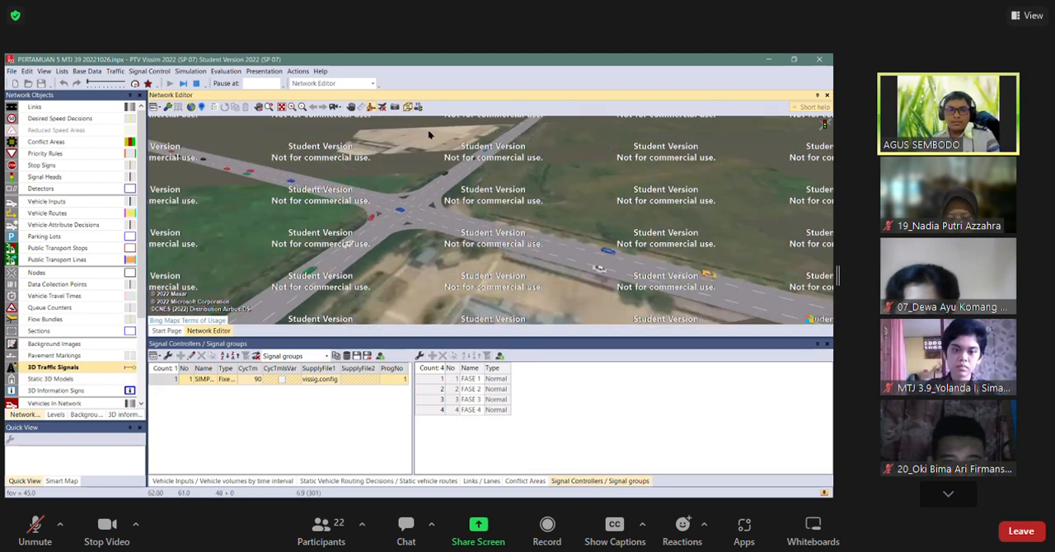
left_click(408, 108)
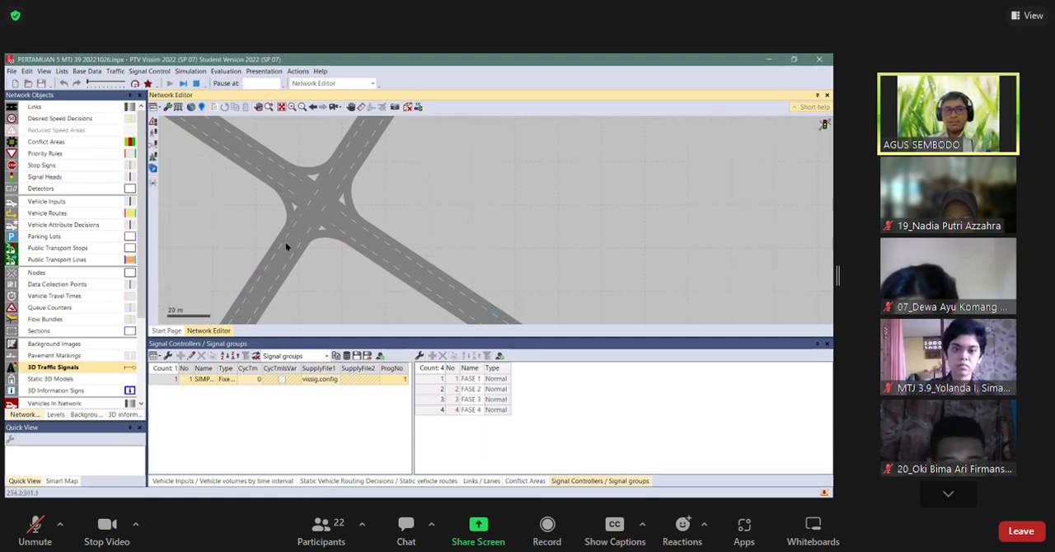
Activate Signal Heads as the network object type for insertion at the intersection.
left_click(50, 177)
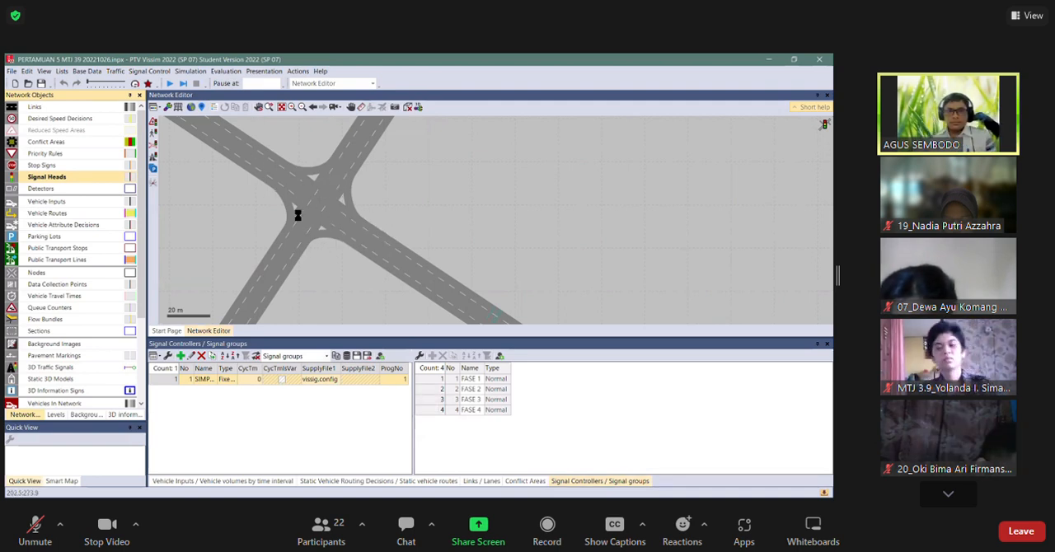
scroll(264, 190, "up", 3)
right_click(243, 148)
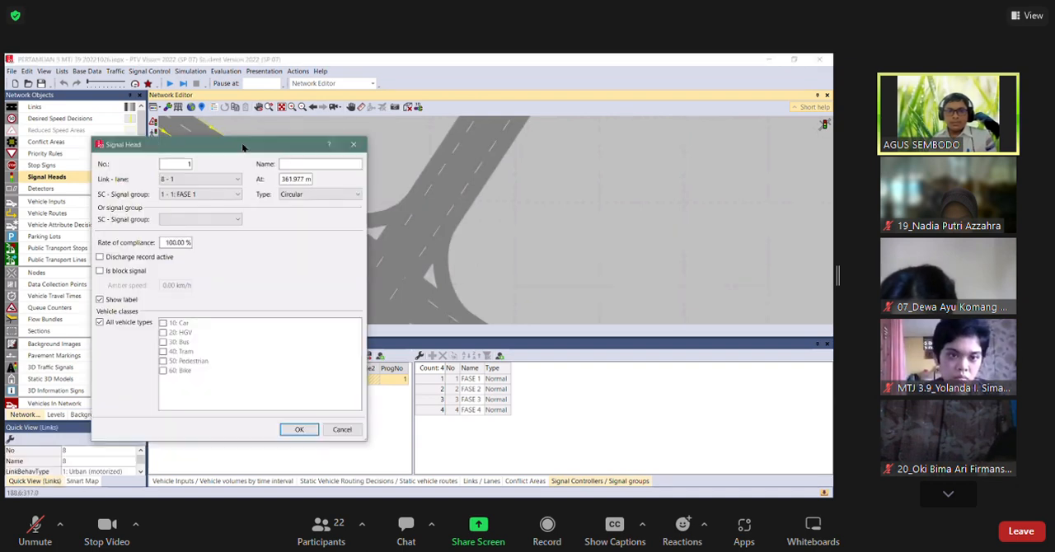
left_click_drag(193, 145, 193, 94)
left_click(200, 143)
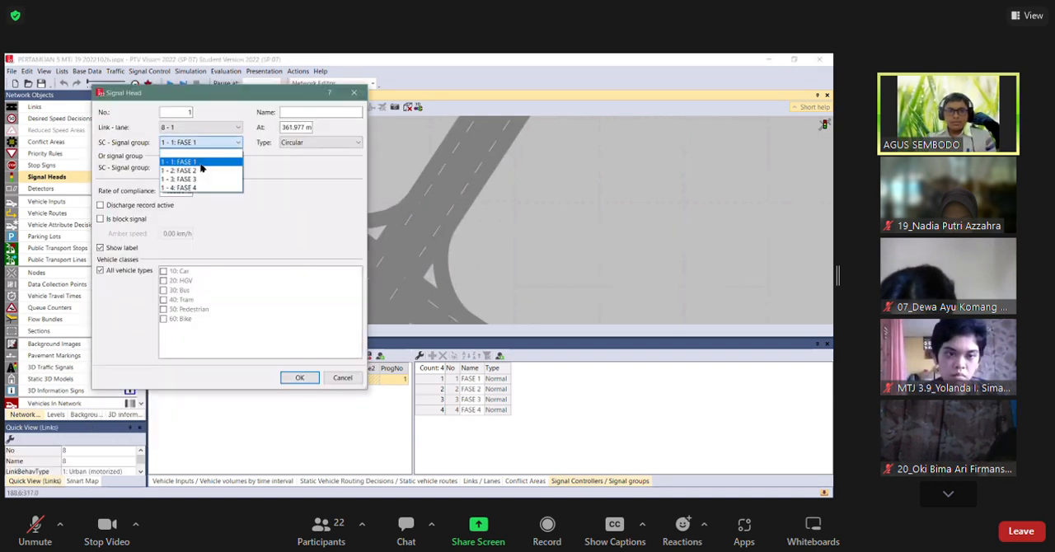
left_click(199, 163)
left_click(345, 380)
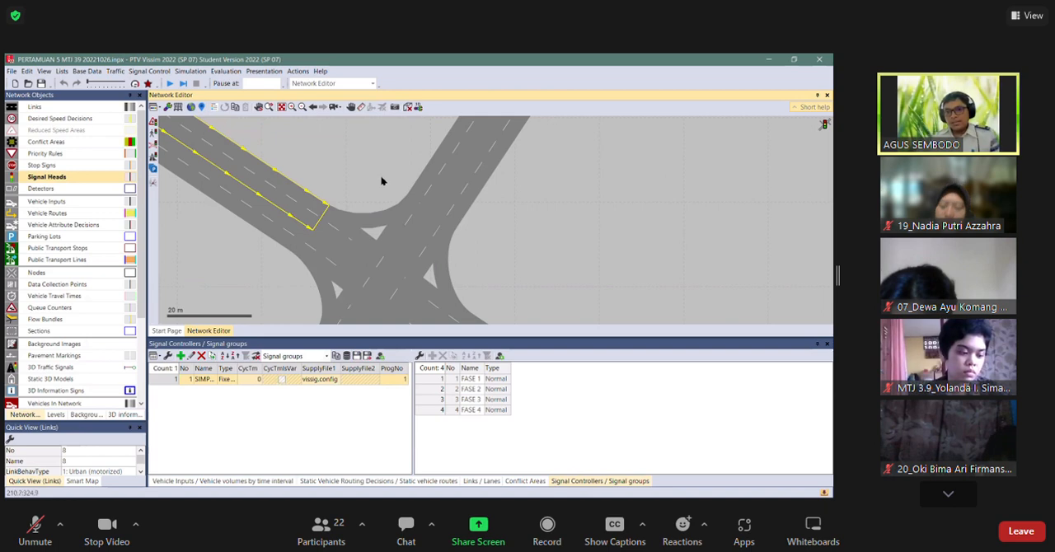
left_click(346, 190)
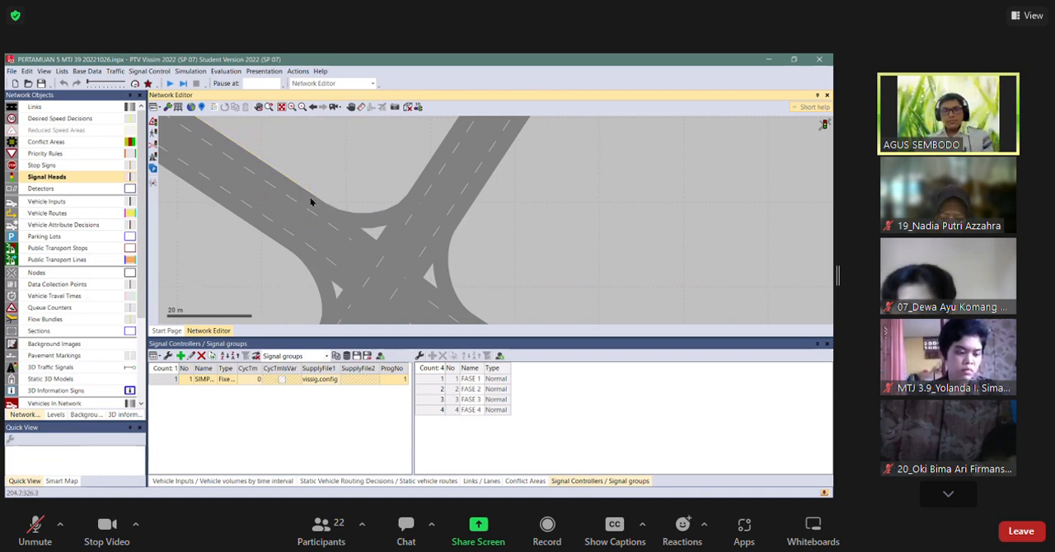
Place a circular signal head on lane 8 - 2 at 361.061 m, assigned to FASE 1 and applying to all vehicle types.
left_click(304, 209)
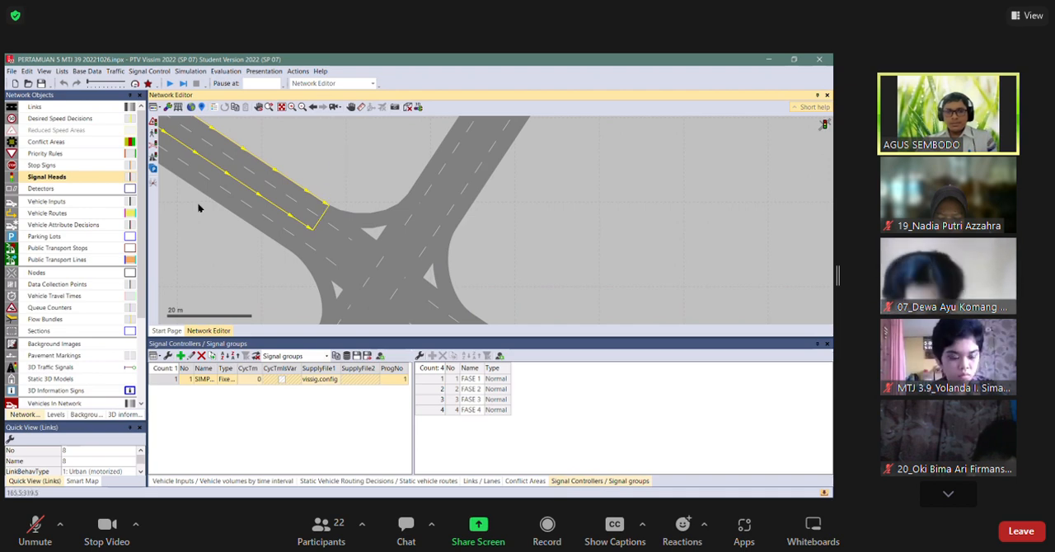
scroll(214, 197, "down", 3)
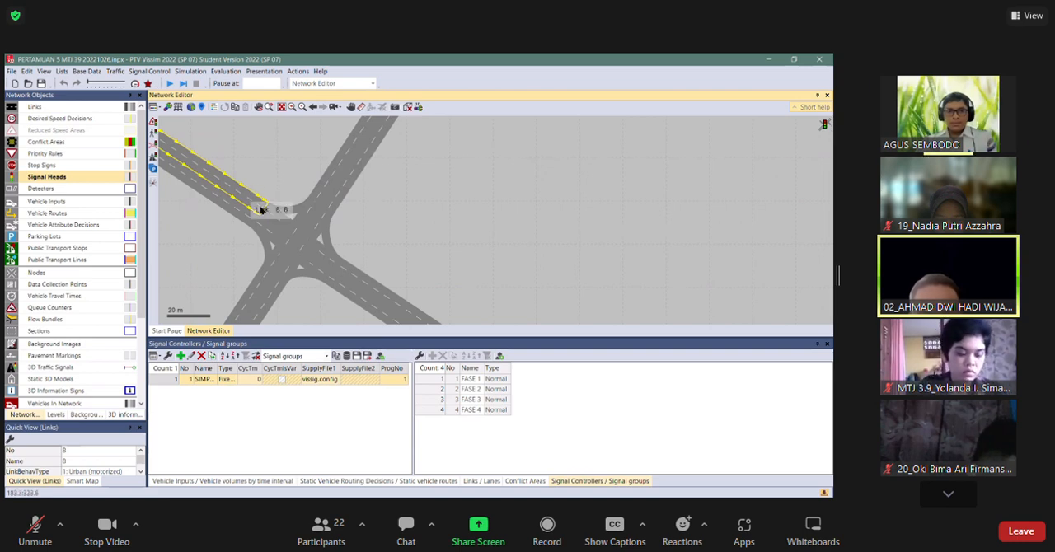
scroll(258, 204, "up", 2)
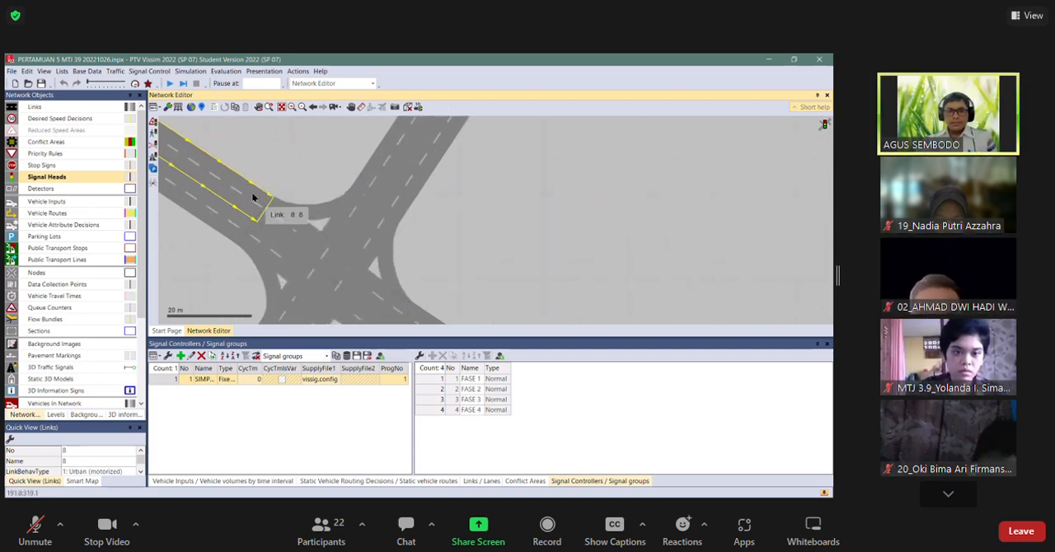
right_click(249, 190)
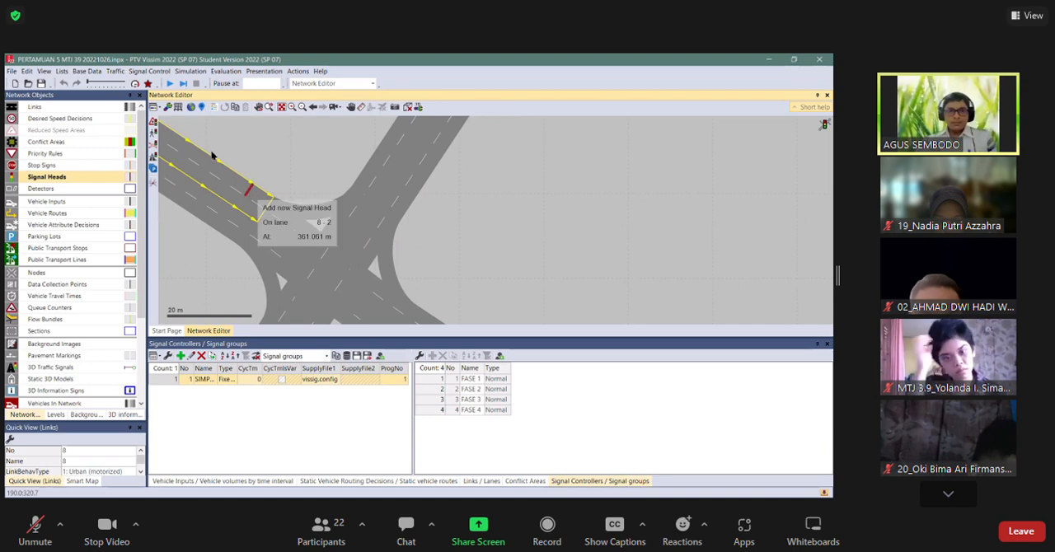
left_click(215, 143)
left_click(215, 145)
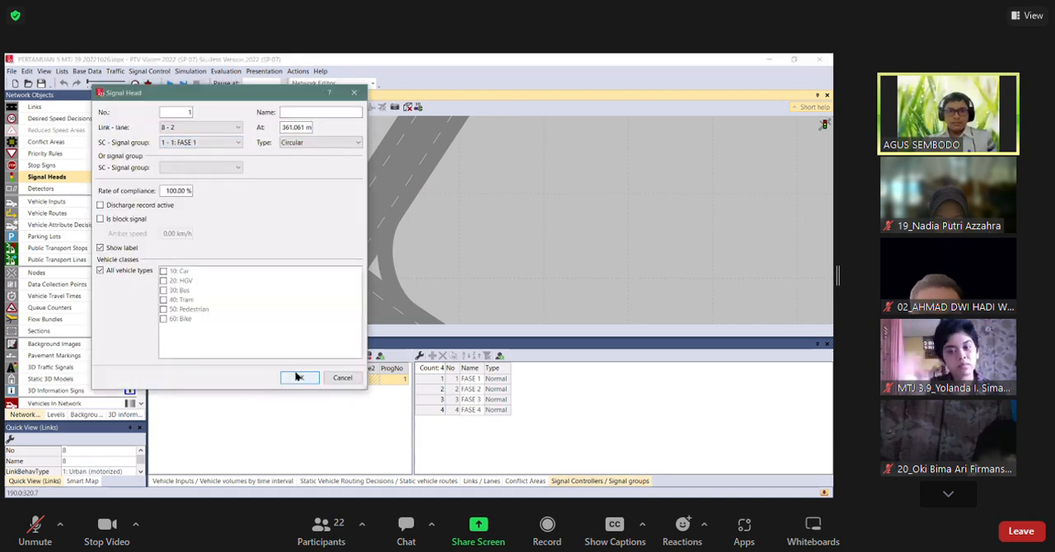
left_click(118, 273)
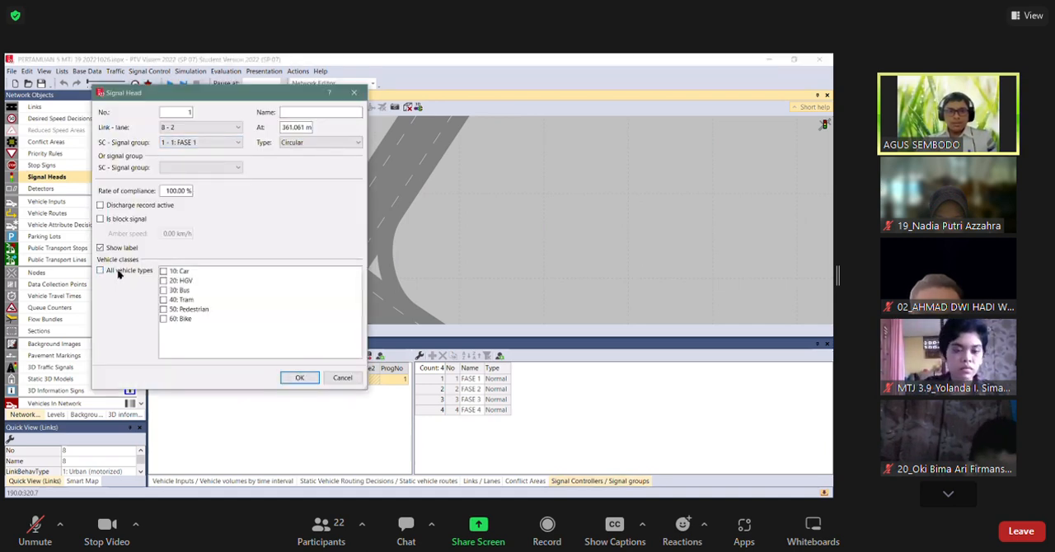
left_click(153, 276)
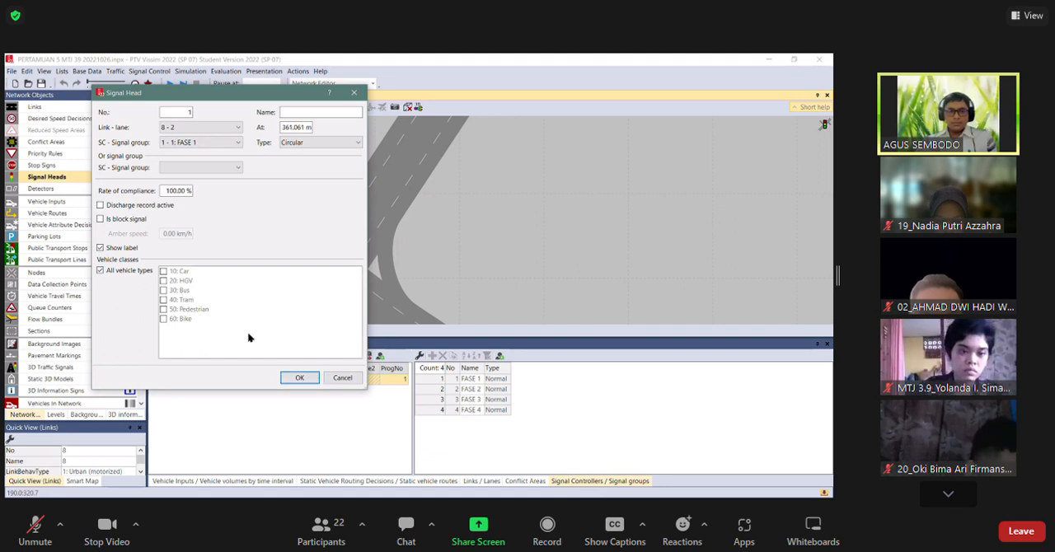
left_click(299, 379)
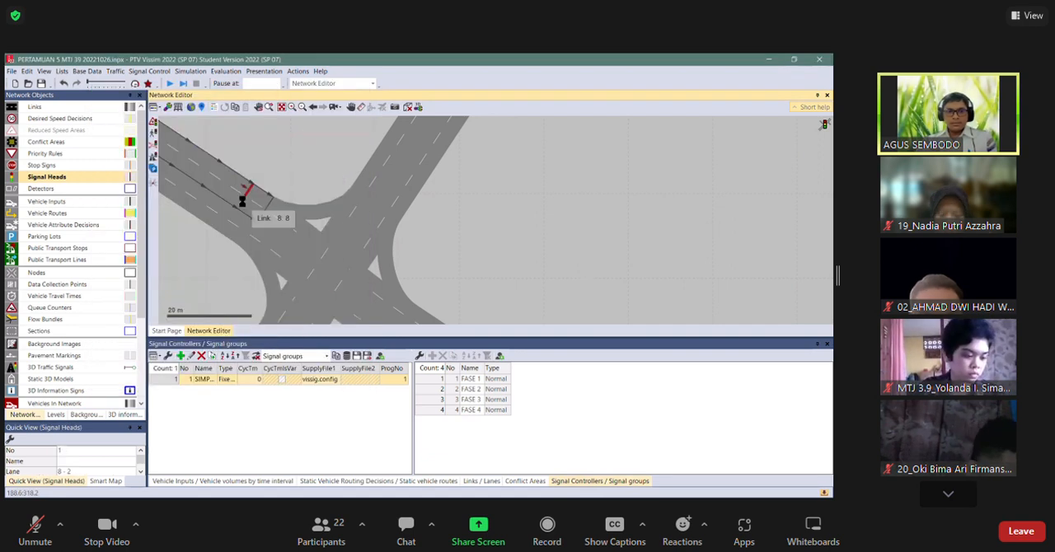
Place a second circular signal head on lane 8 - 1 at 361.310 m, assigned to FASE 1.
double_click(243, 202)
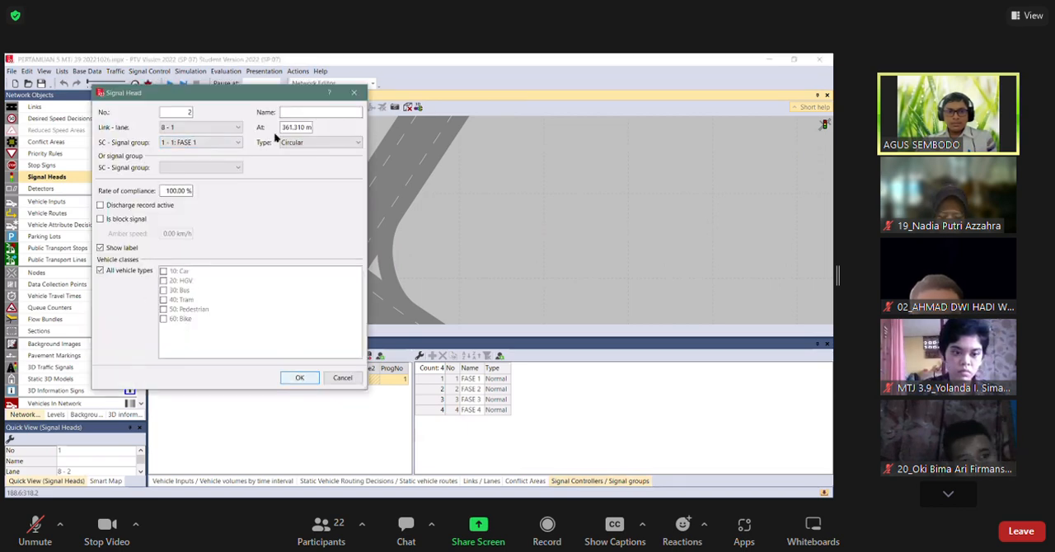
key("Escape")
scroll(236, 200, "up", 3)
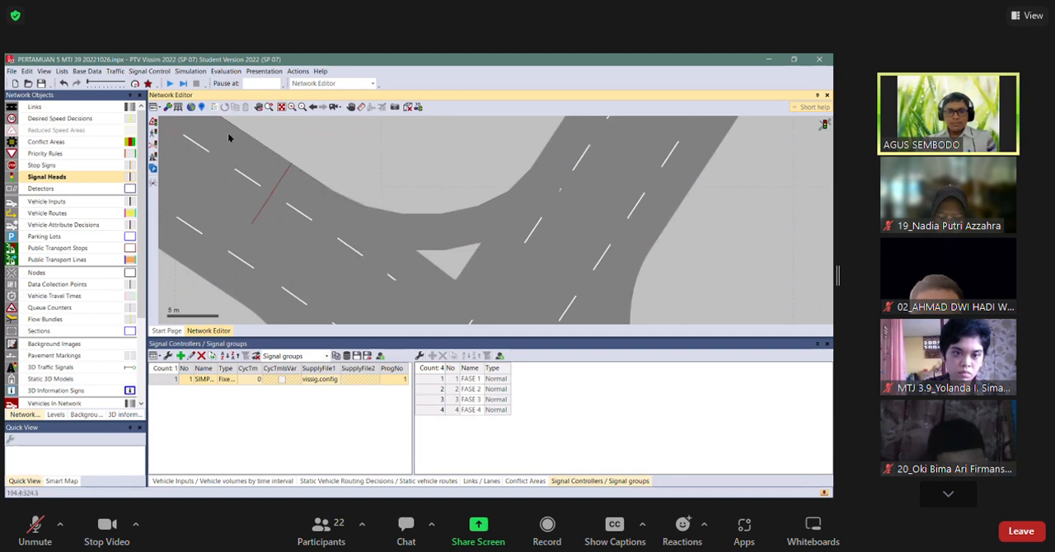
Save the network changes and run the simulation, watch the new signal heads in 2D and 3D, and stop it.
left_click(169, 84)
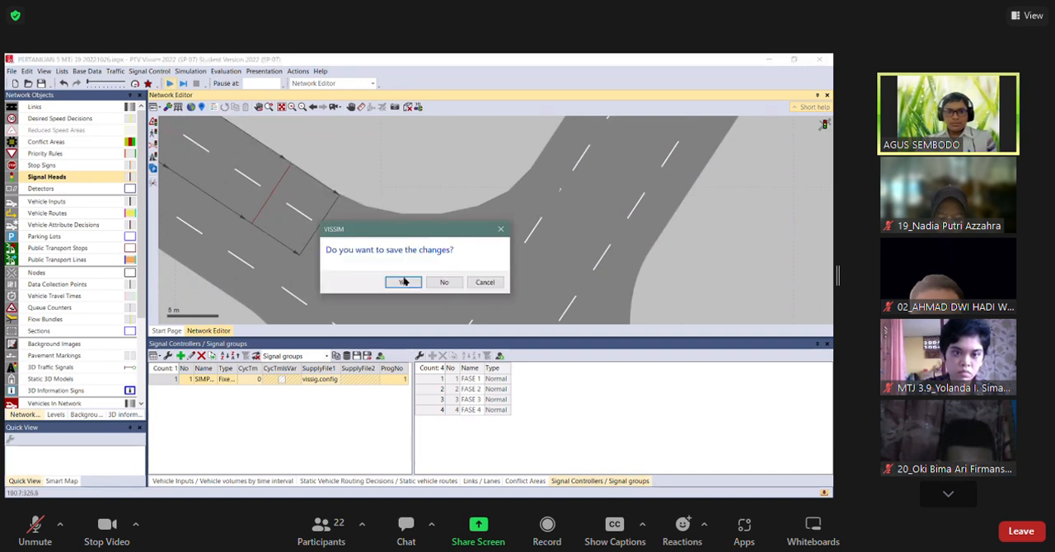
key("Return")
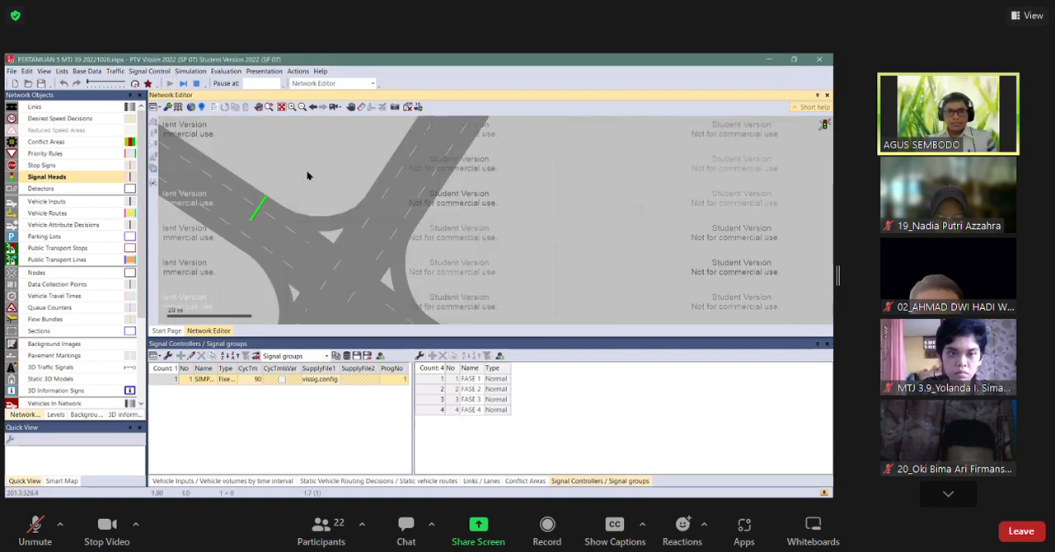
scroll(404, 188, "down", 3)
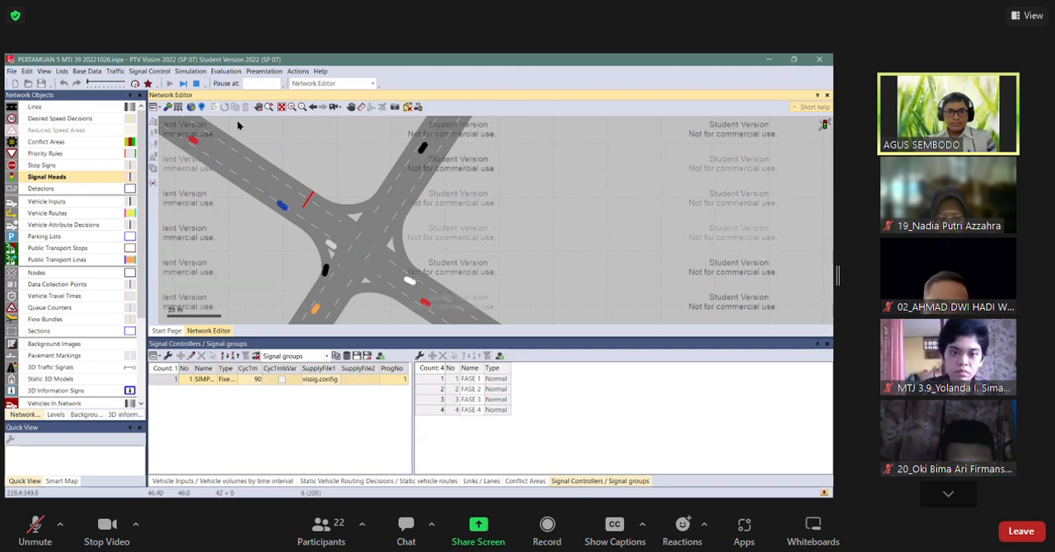
key("ctrl+d")
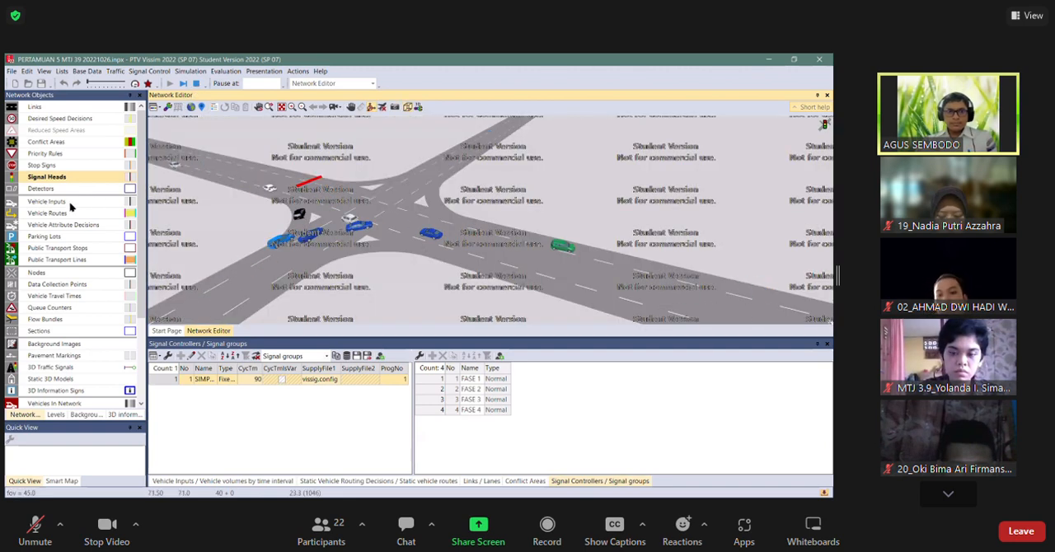
key("ctrl+d")
key("Escape")
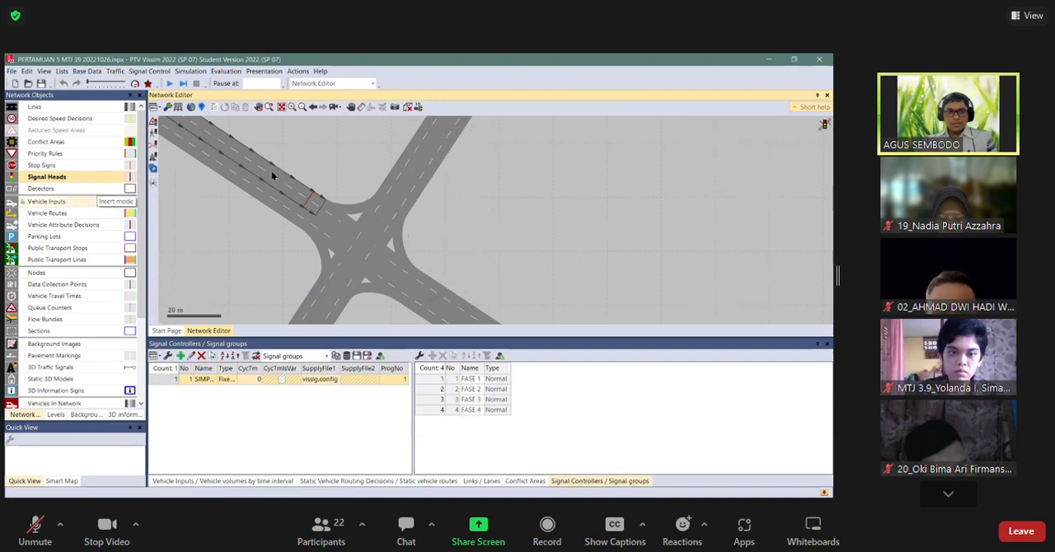
Add a new vehicle input on link 8.
left_click(46, 201)
right_click(265, 160)
key("Return")
Check which links the existing vehicle inputs belong to and add a new vehicle input on link 4.
left_click(422, 192)
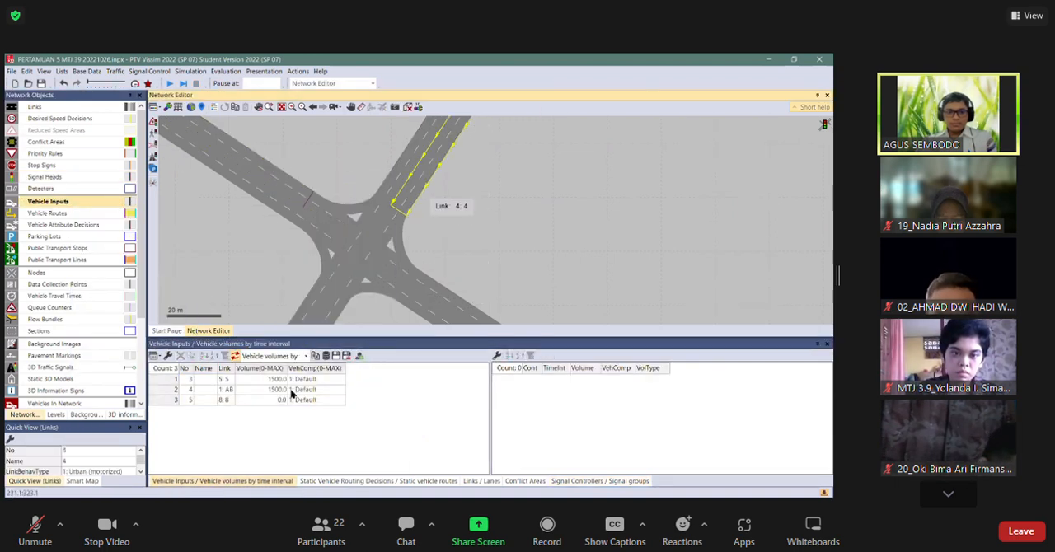
left_click(169, 379)
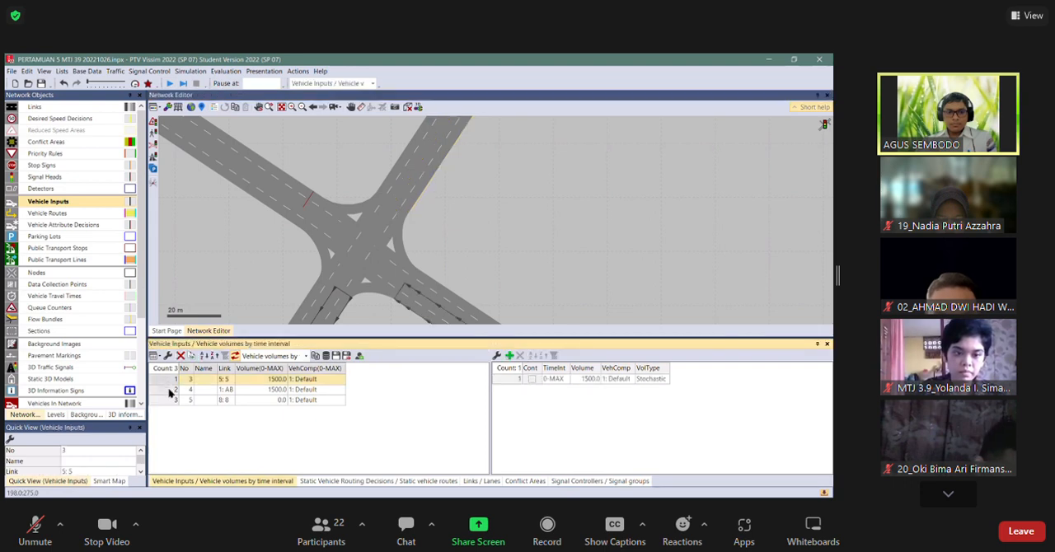
left_click(169, 389)
left_click(169, 400)
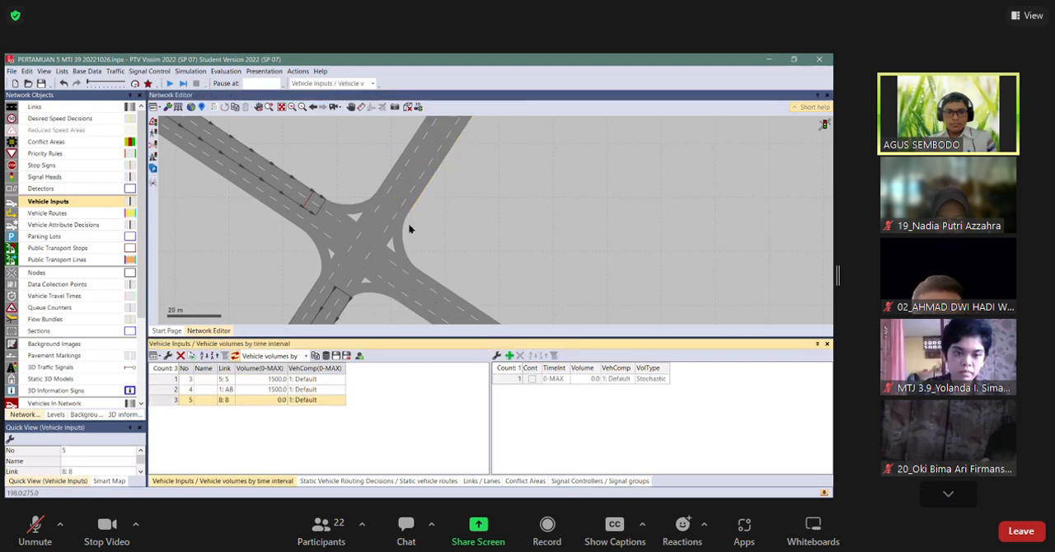
right_click(436, 167)
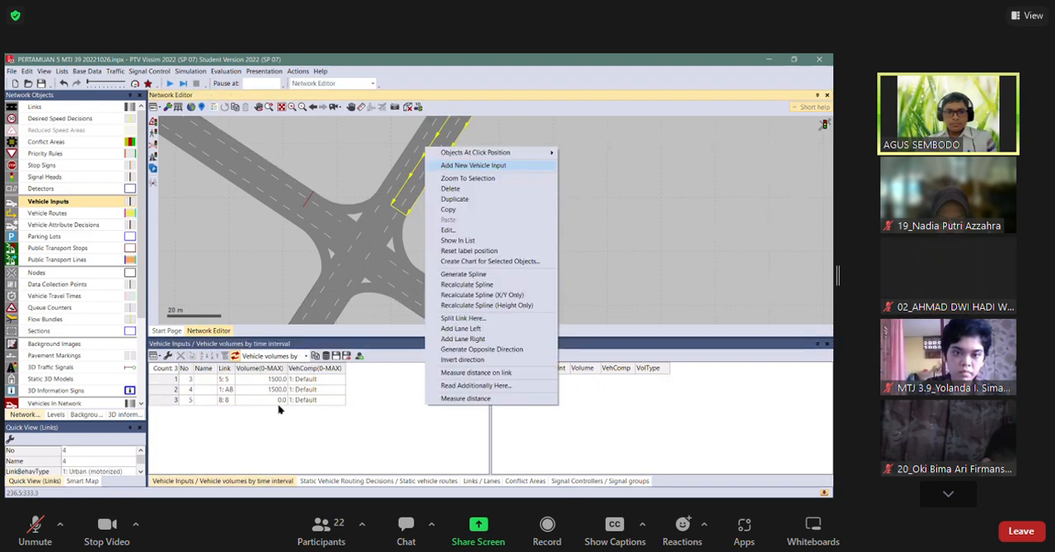
Set the volume of the vehicle inputs on links 8 and 4 to 2000.
double_click(278, 404)
double_click(279, 410)
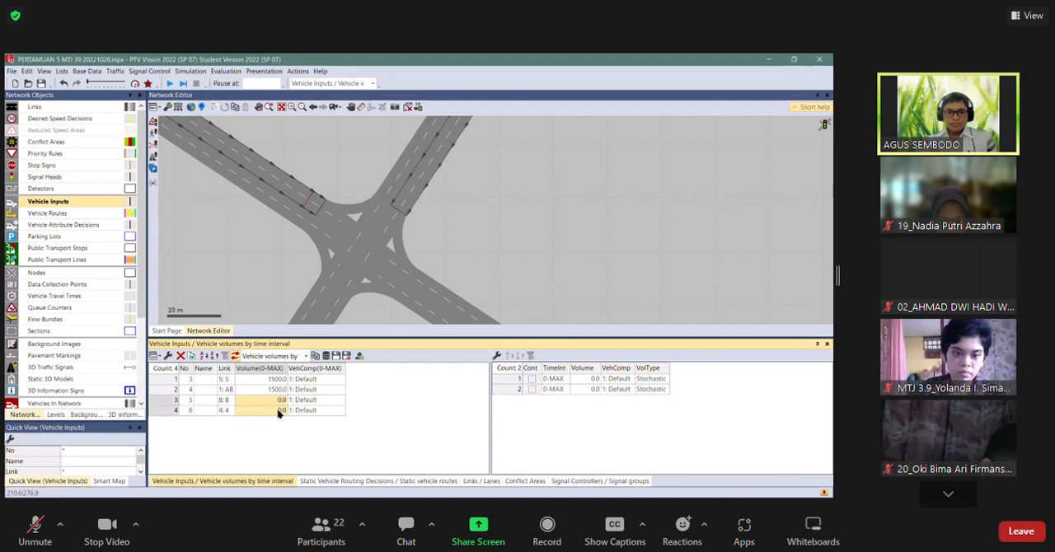
type("2000")
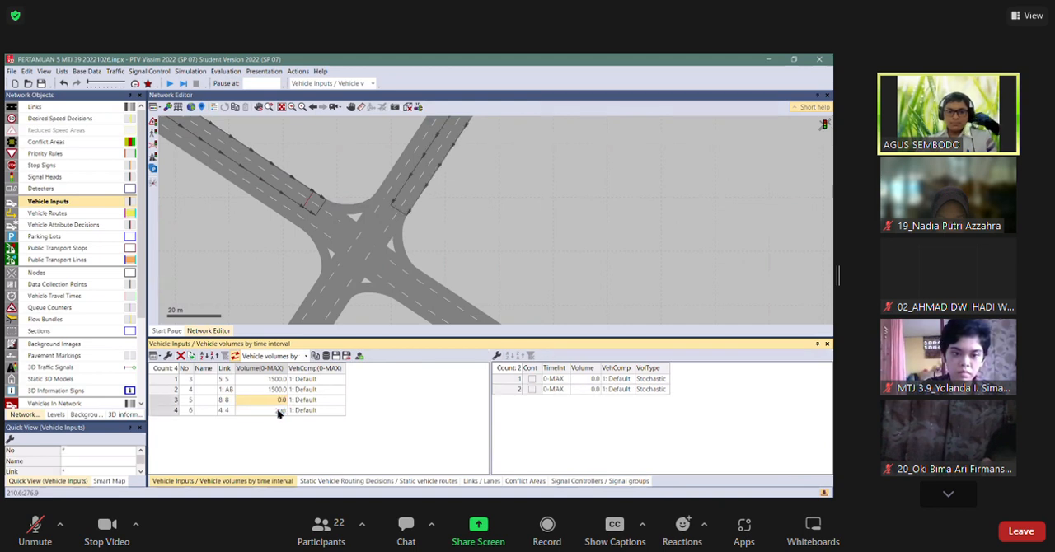
key("Return")
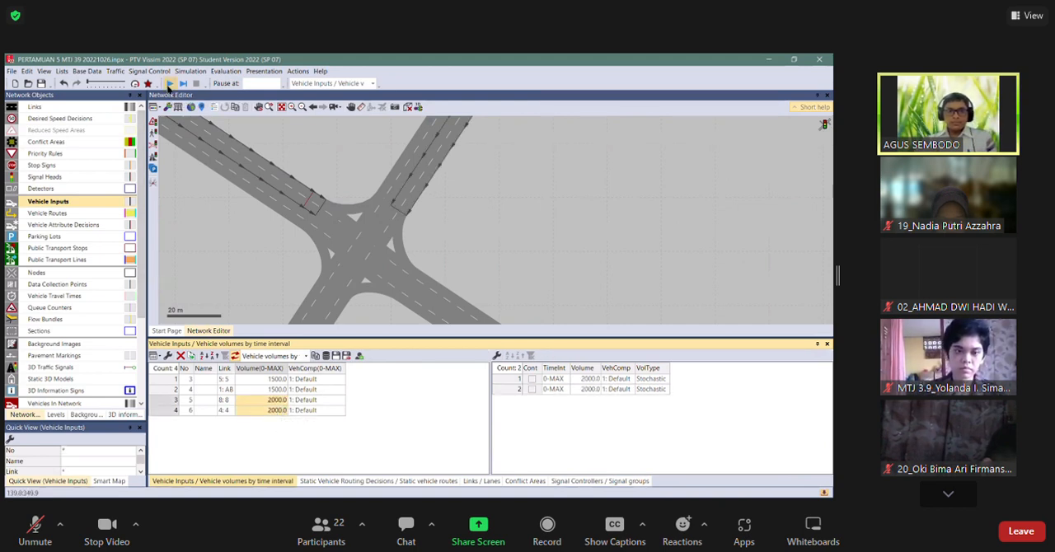
Save and run the simulation, enlarge the network view, watch traffic at the signal heads on link 8, and stop the run.
left_click(169, 86)
key("Return")
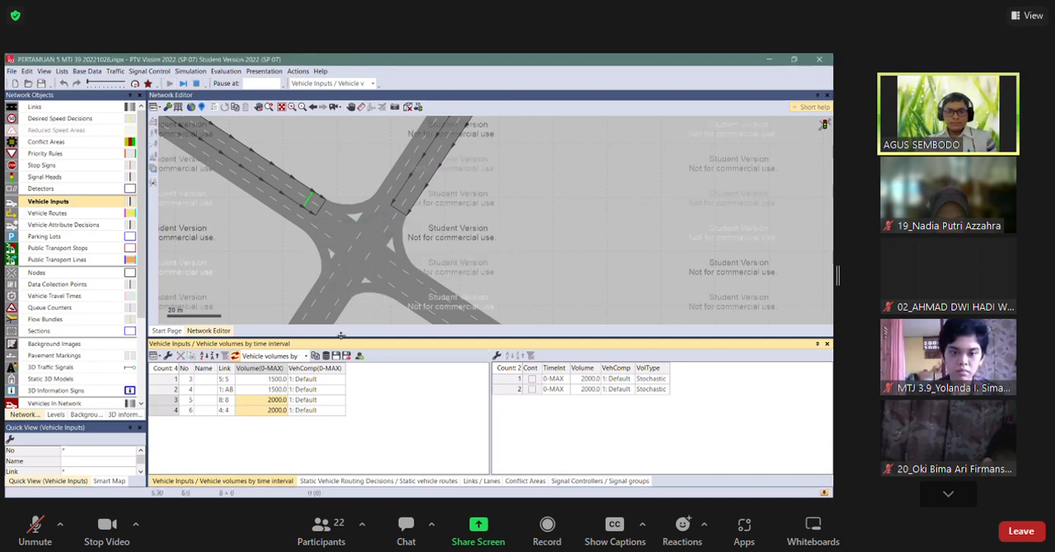
left_click_drag(337, 404, 337, 406)
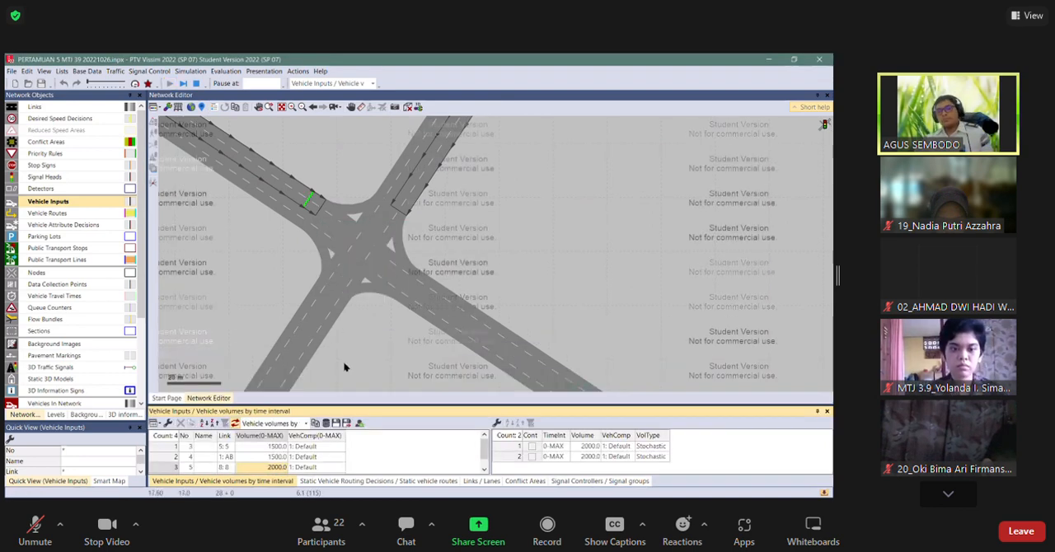
left_click(383, 315)
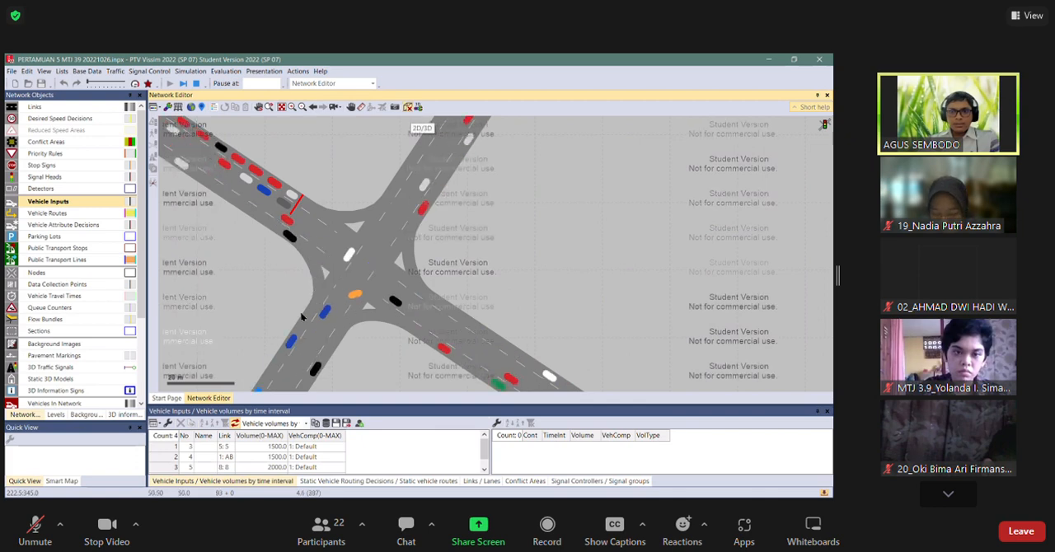
key("ctrl+d")
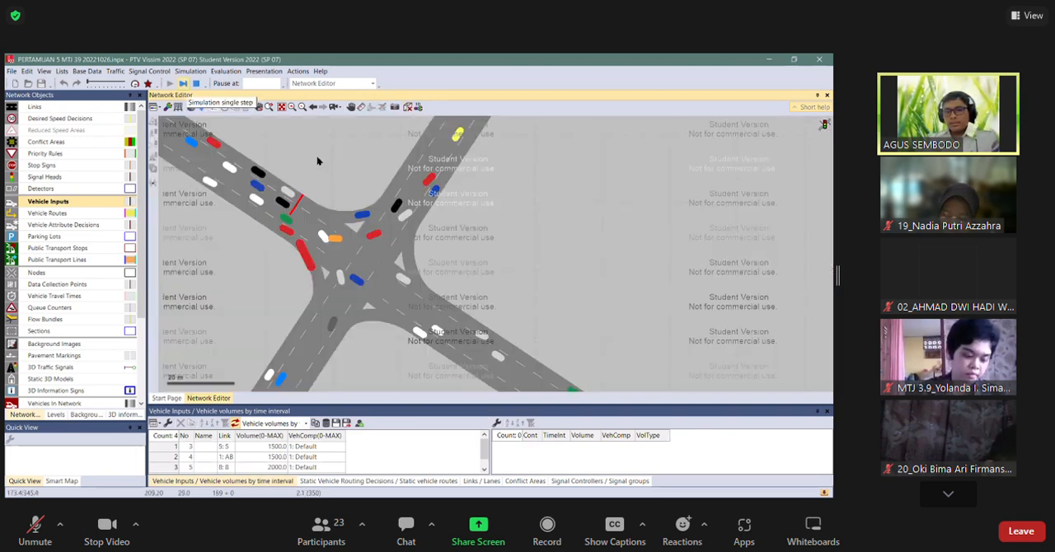
key("Escape")
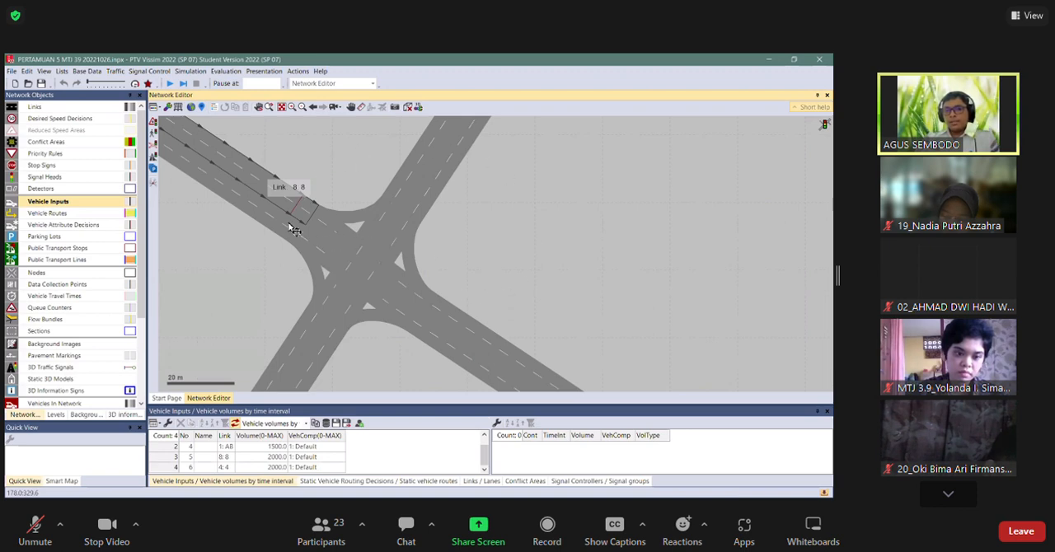
Examine the two signal heads on link 8 and the lane each one controls.
scroll(294, 230, "up", 1)
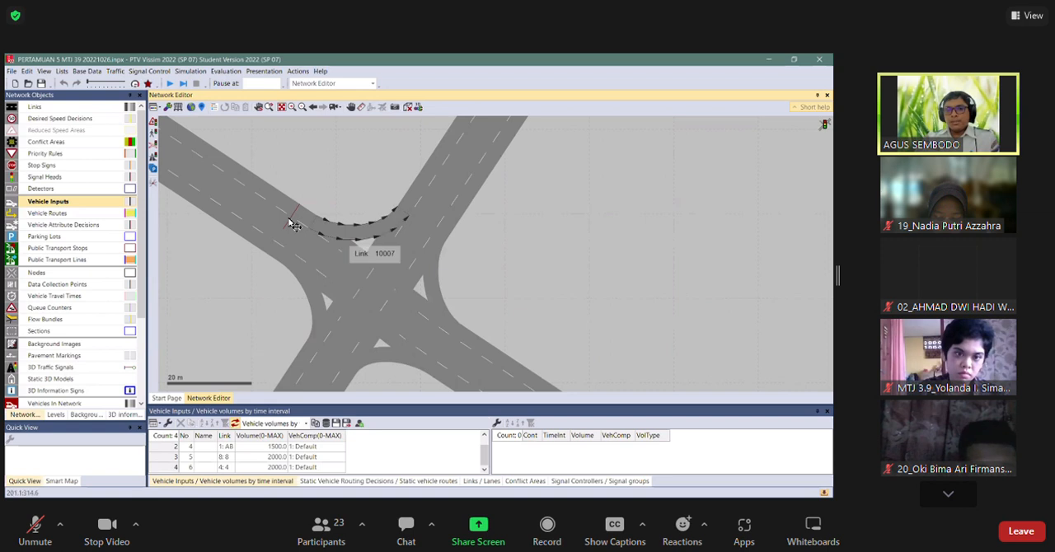
left_click(293, 215)
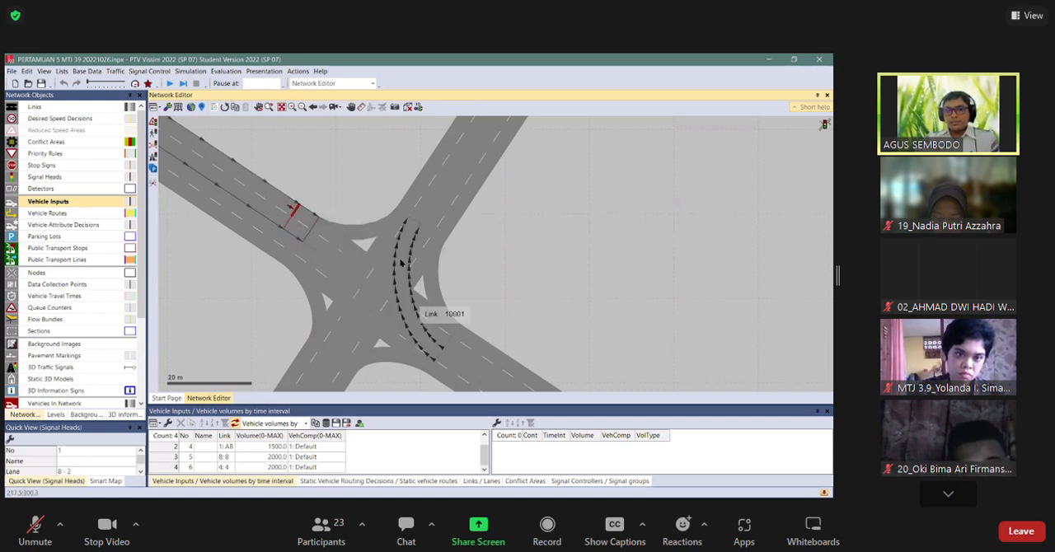
left_click_drag(498, 270, 464, 231)
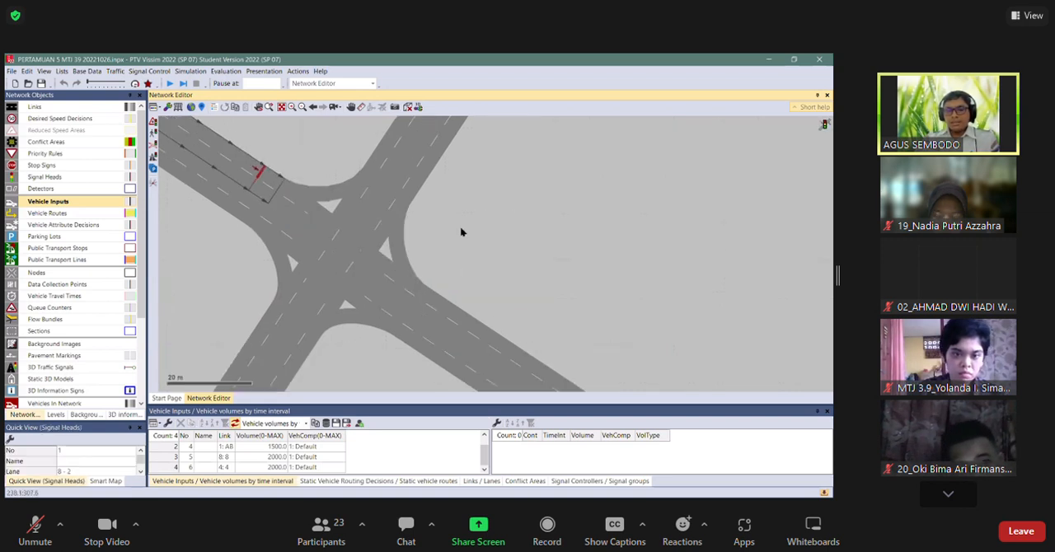
left_click(461, 232)
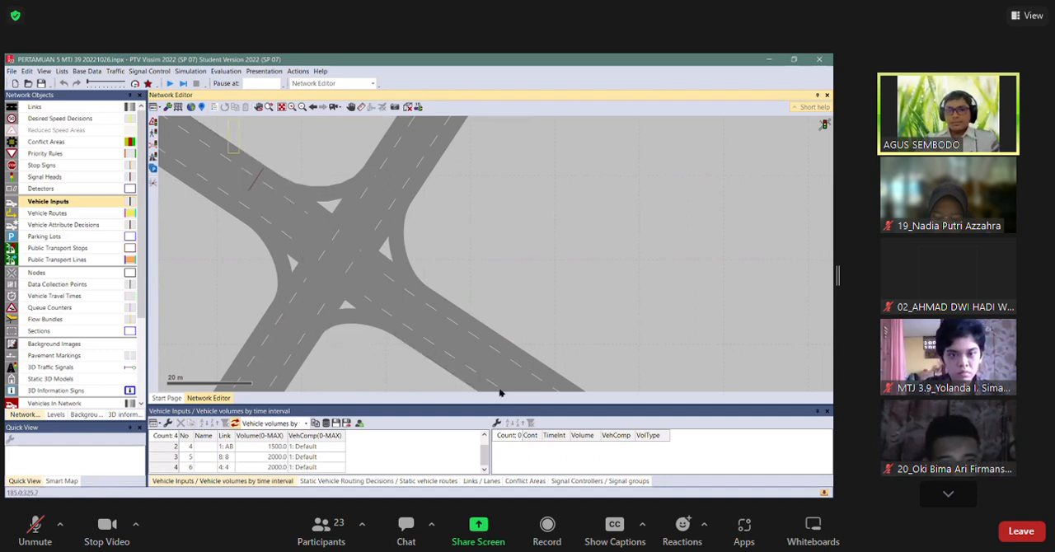
left_click(255, 174)
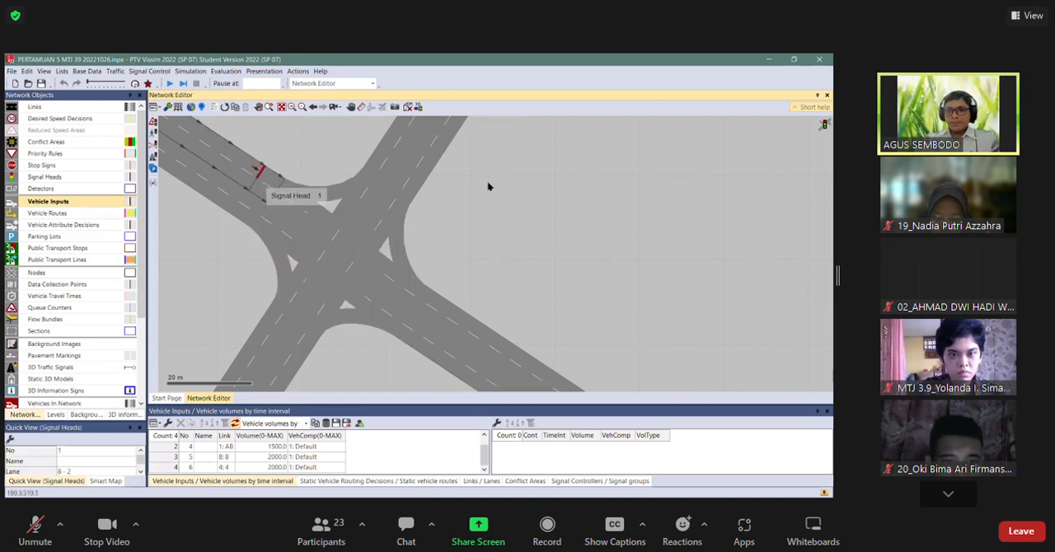
left_click(508, 284)
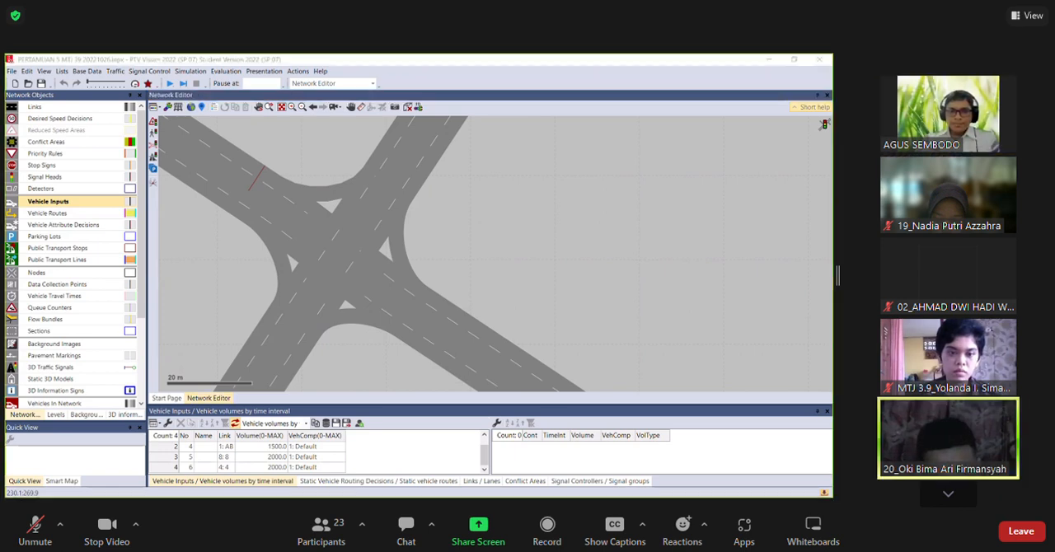
left_click(230, 273)
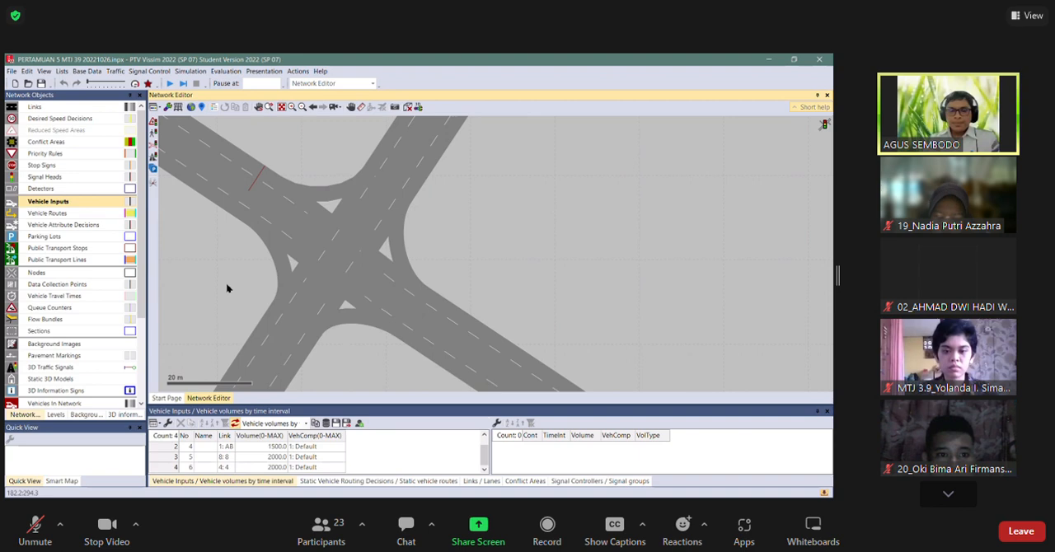
left_click(258, 186)
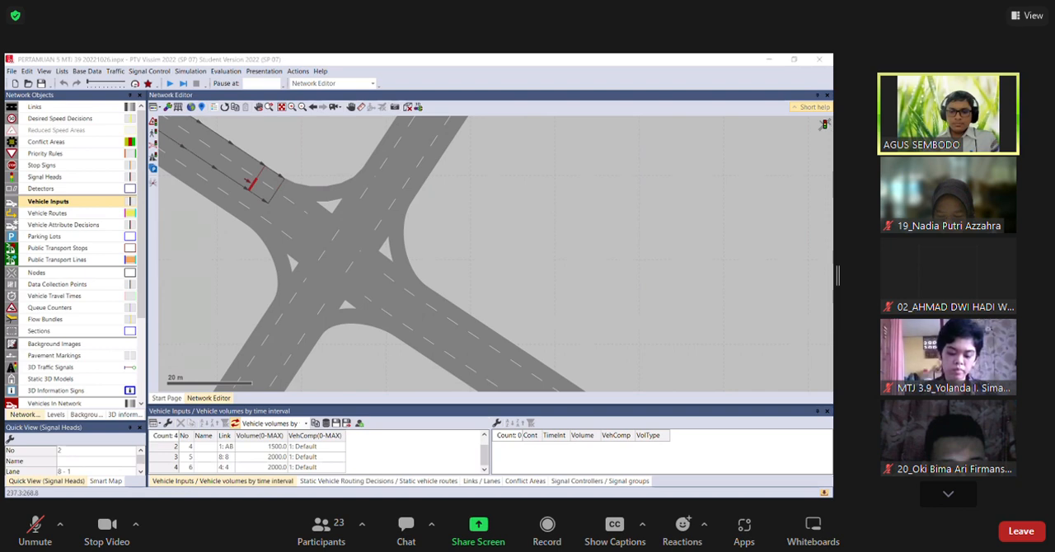
left_click(407, 283)
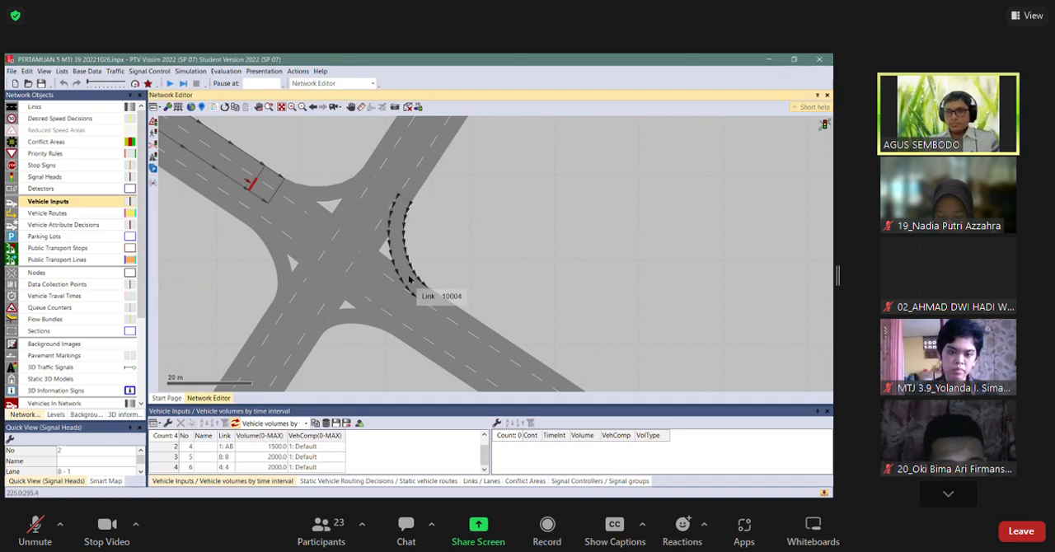
left_click(458, 269)
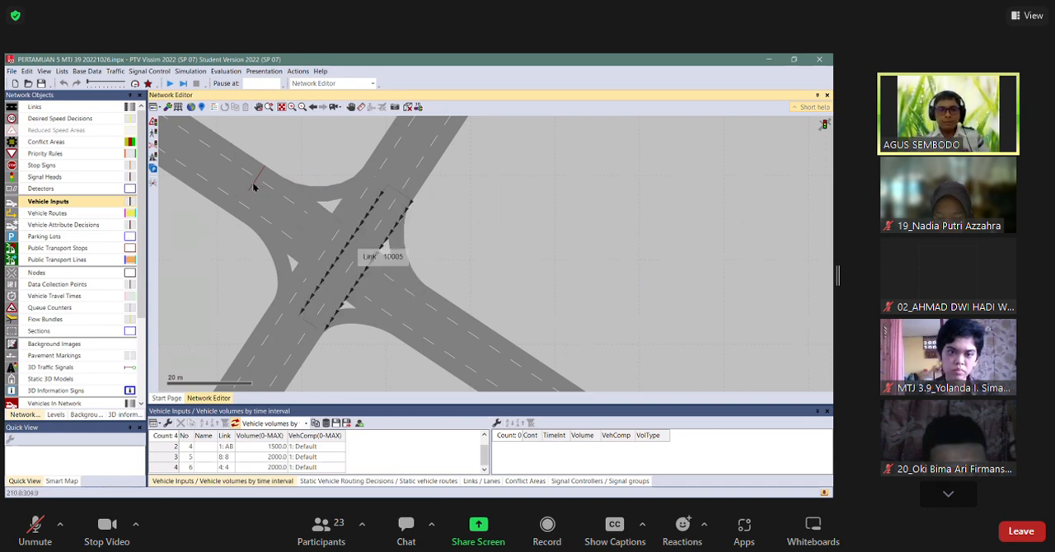
left_click(266, 218)
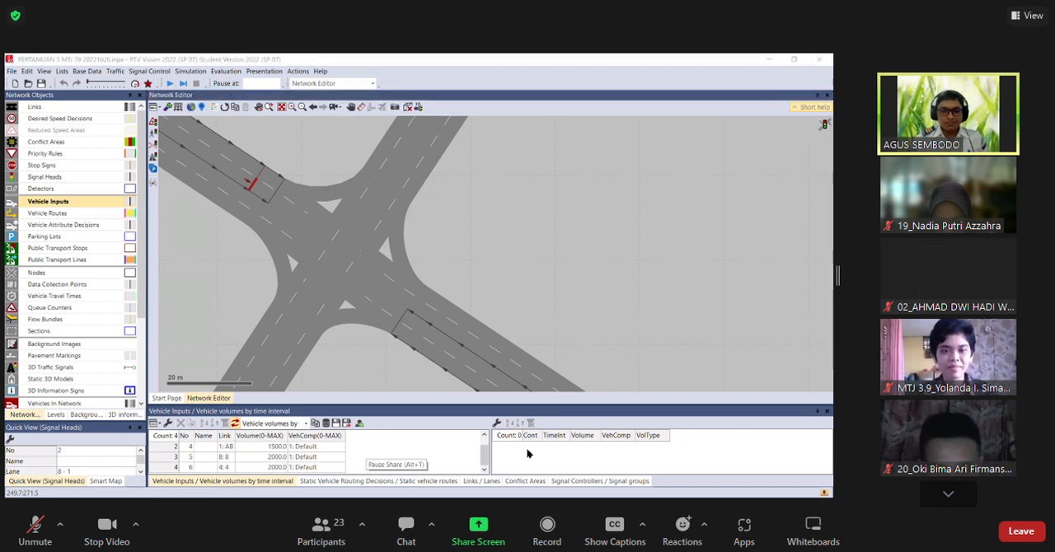
left_click(473, 267)
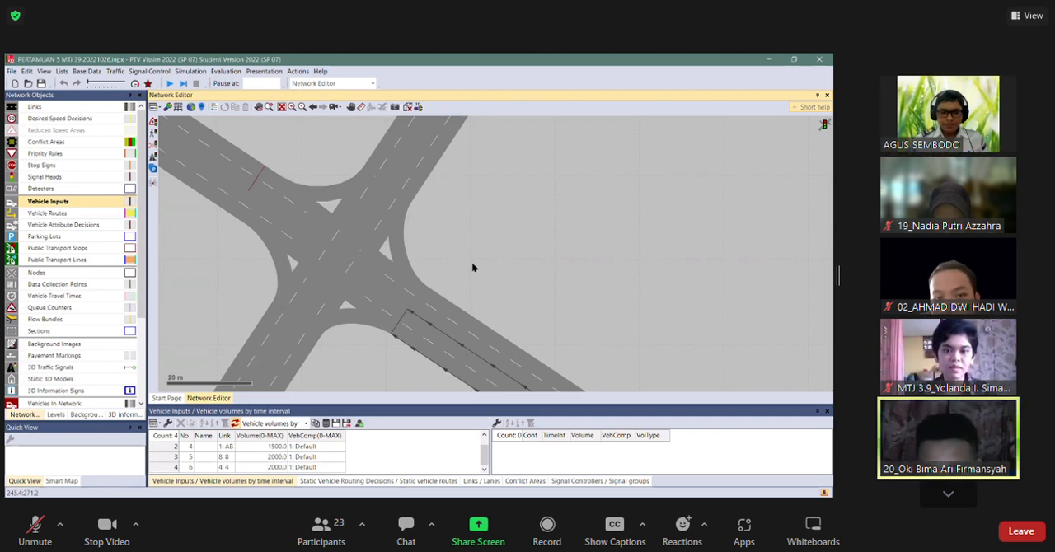
left_click(522, 82)
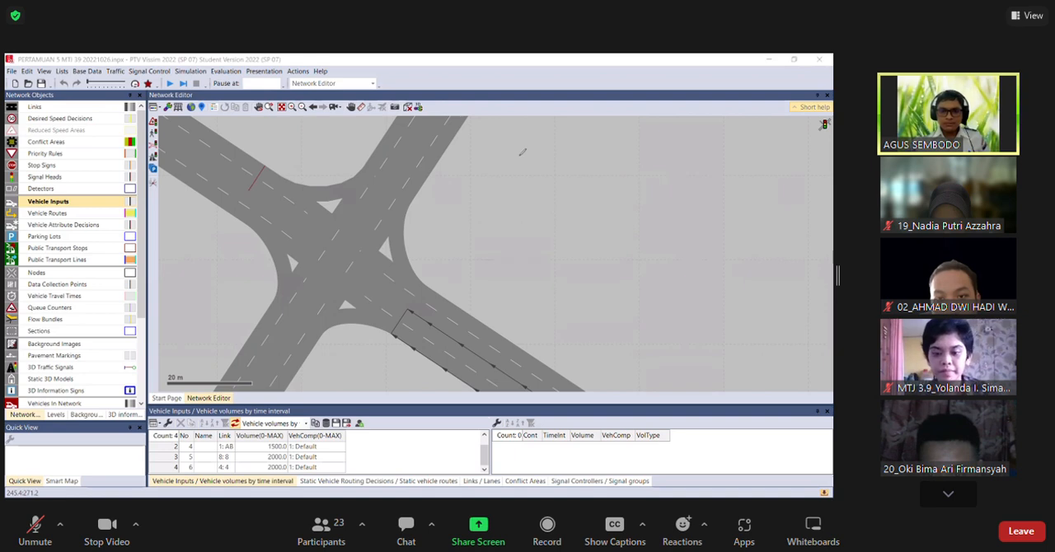
left_click(523, 152)
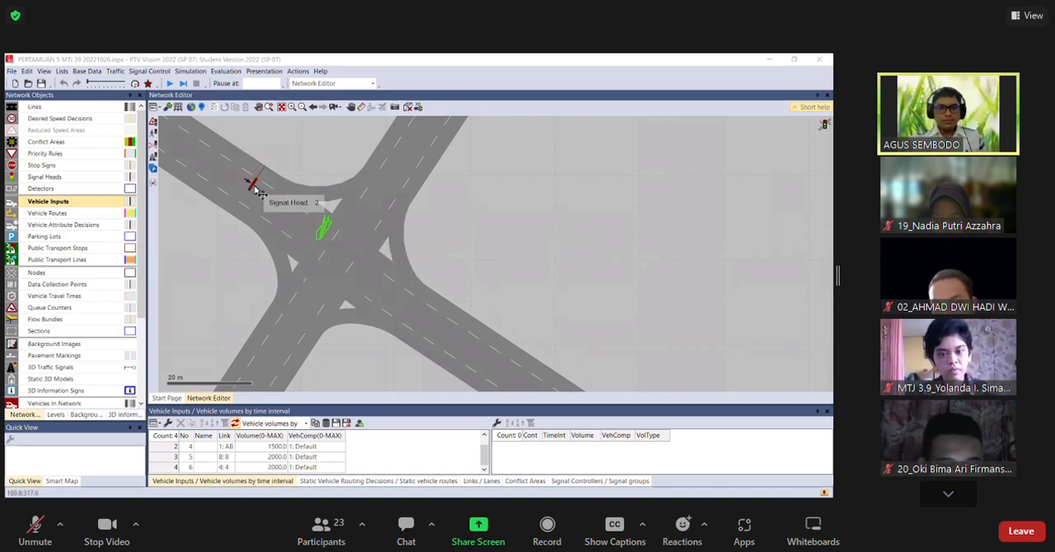
Move both signal heads from link 8 forward onto connector 10008 at the entry to the intersection.
left_click_drag(256, 188, 320, 236)
left_click_drag(262, 176, 328, 225)
left_click(524, 221)
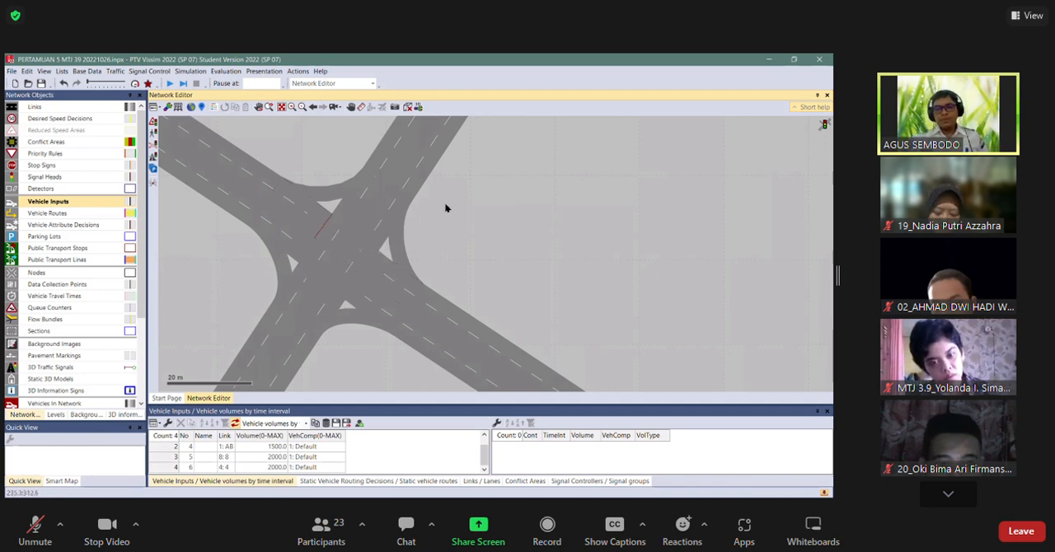
scroll(443, 206, "up", 2)
scroll(395, 257, "up", 2)
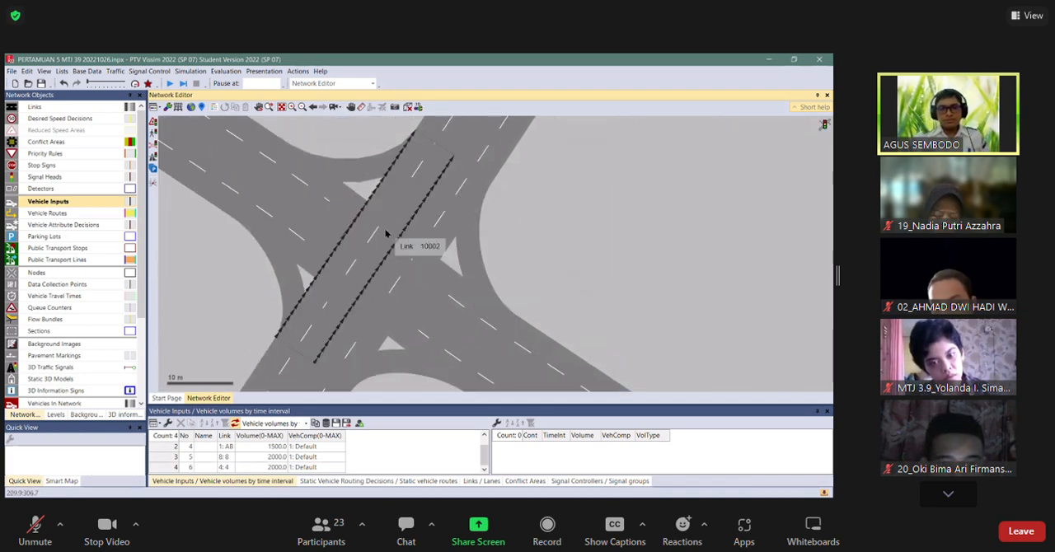
scroll(544, 229, "up", 2)
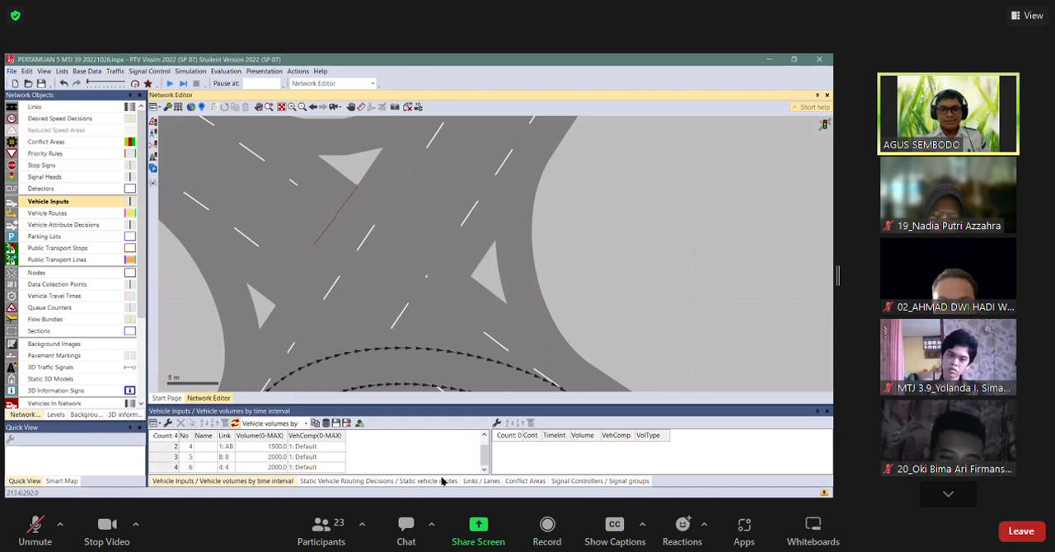
left_click(343, 193)
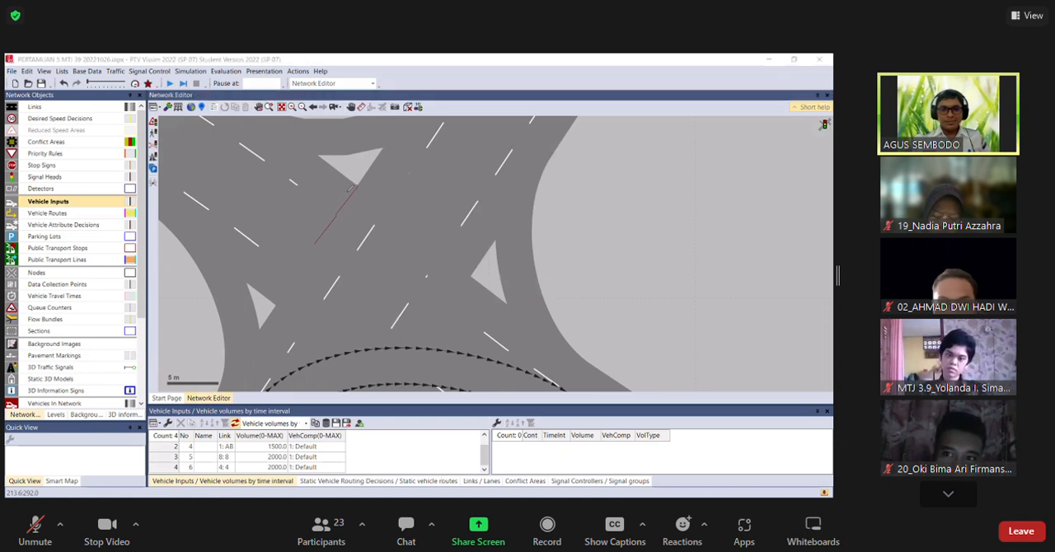
left_click_drag(320, 195, 345, 191)
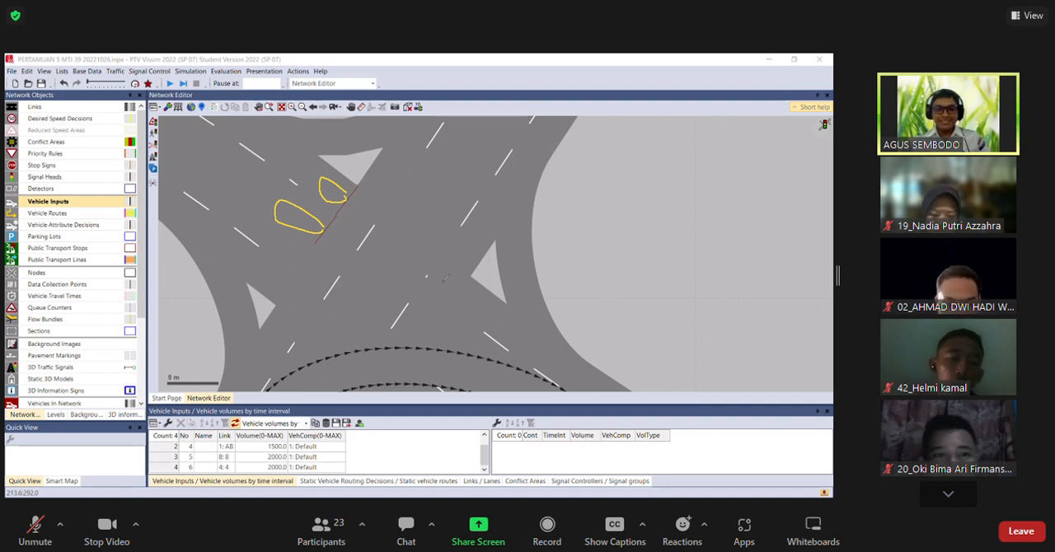
left_click_drag(366, 195, 432, 248)
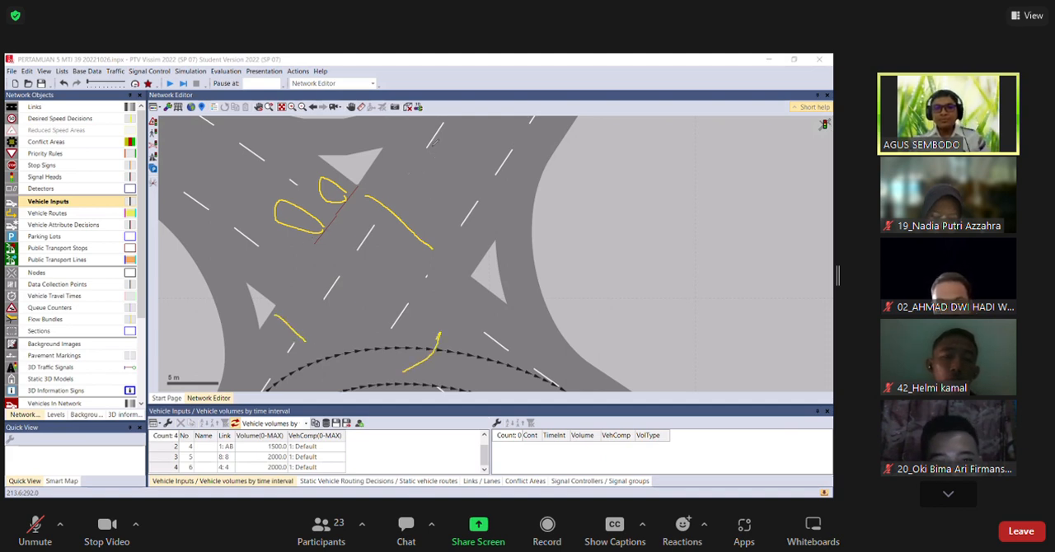
key("e")
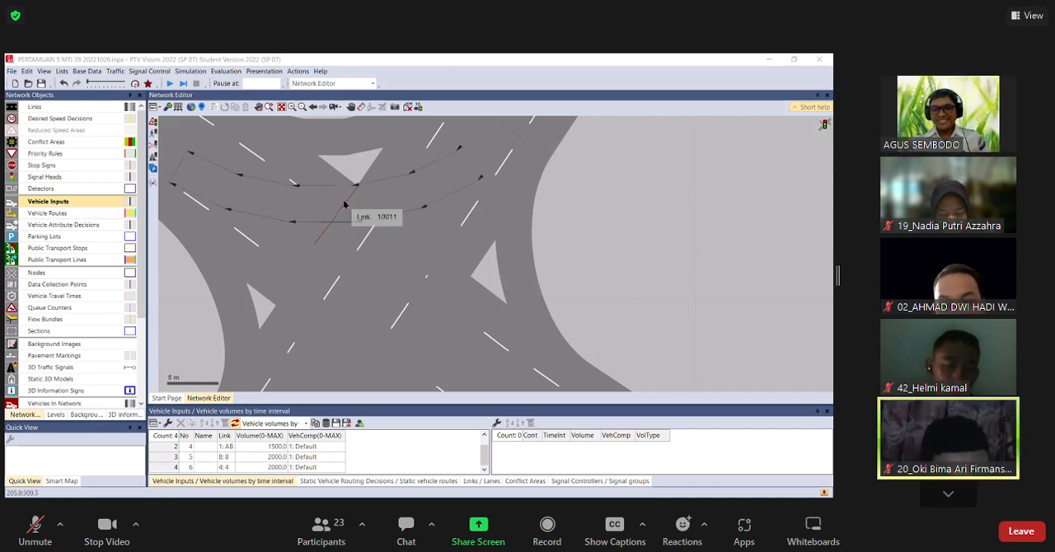
Shift the two signal heads on connector 10008 slightly upstream so they sit side by side before the traffic island.
left_click(352, 208)
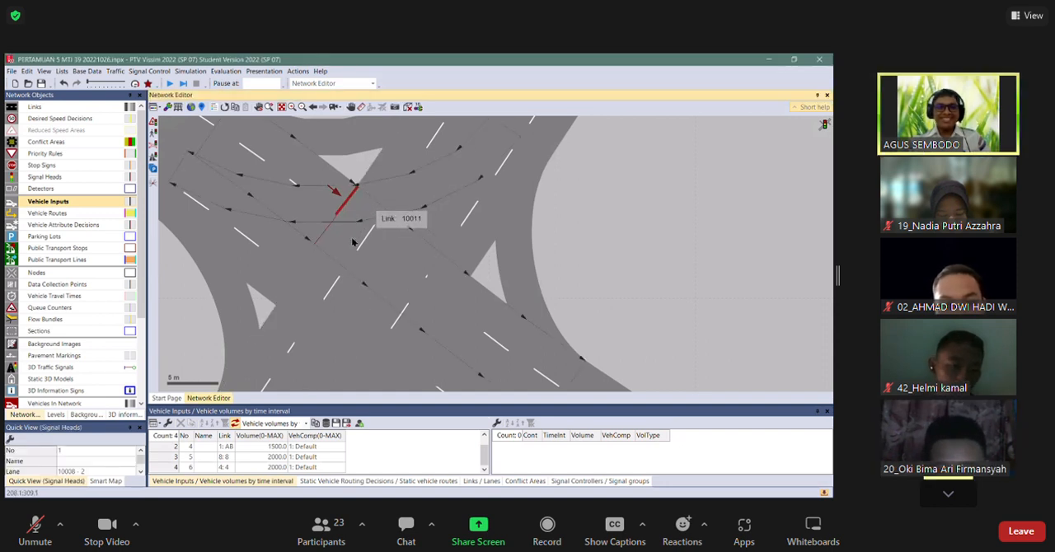
left_click_drag(347, 212, 305, 213)
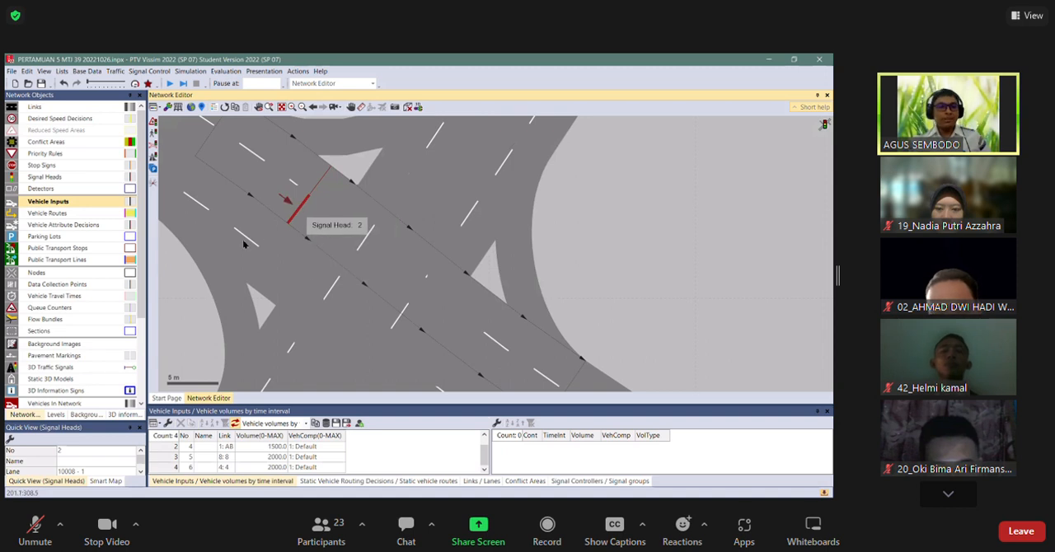
Draw a crosswalk link about 16 m long between the traffic islands, just past the signal heads.
left_click(41, 109)
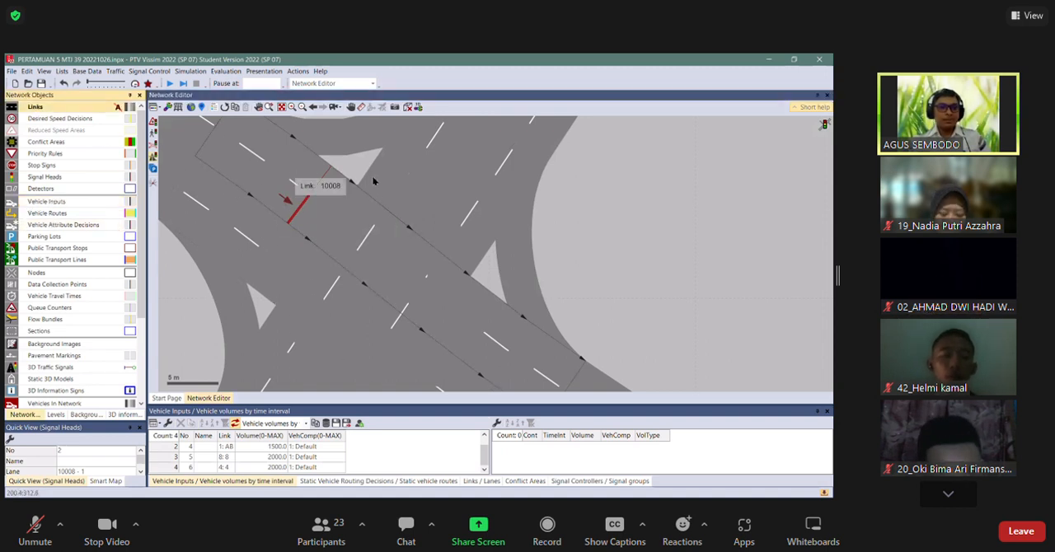
left_click_drag(355, 170, 259, 305)
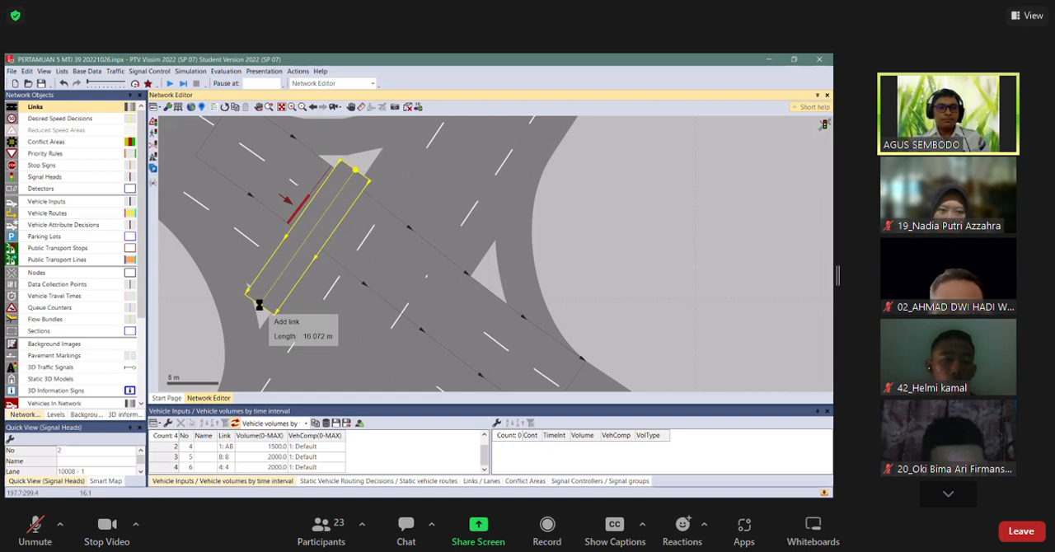
left_click_drag(259, 305, 258, 305)
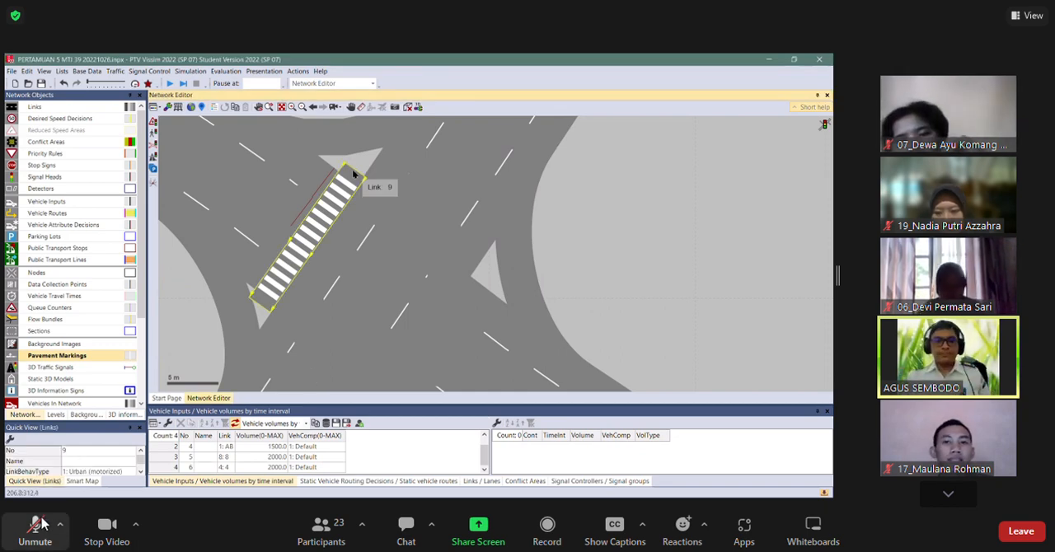
left_click(42, 522)
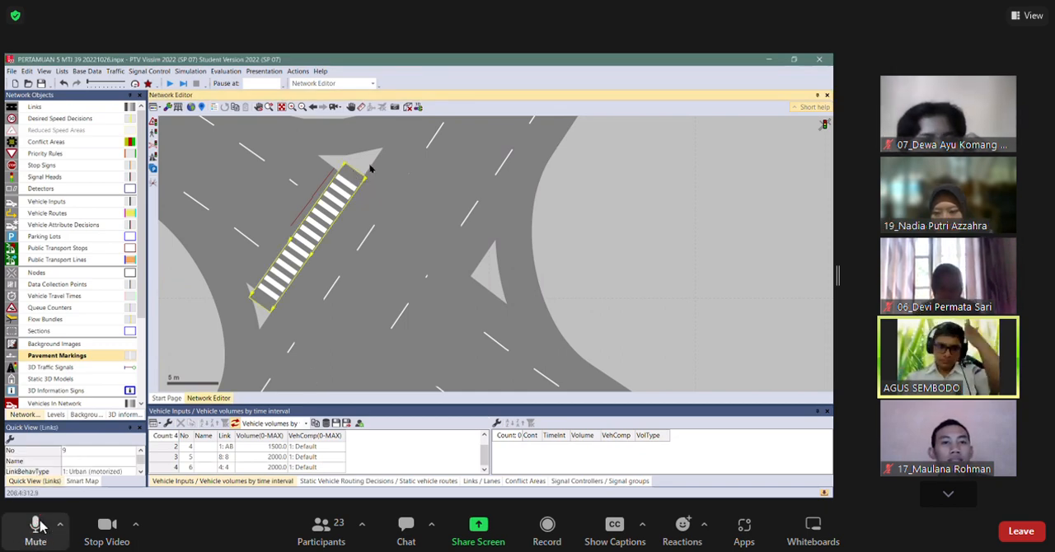
left_click(37, 525)
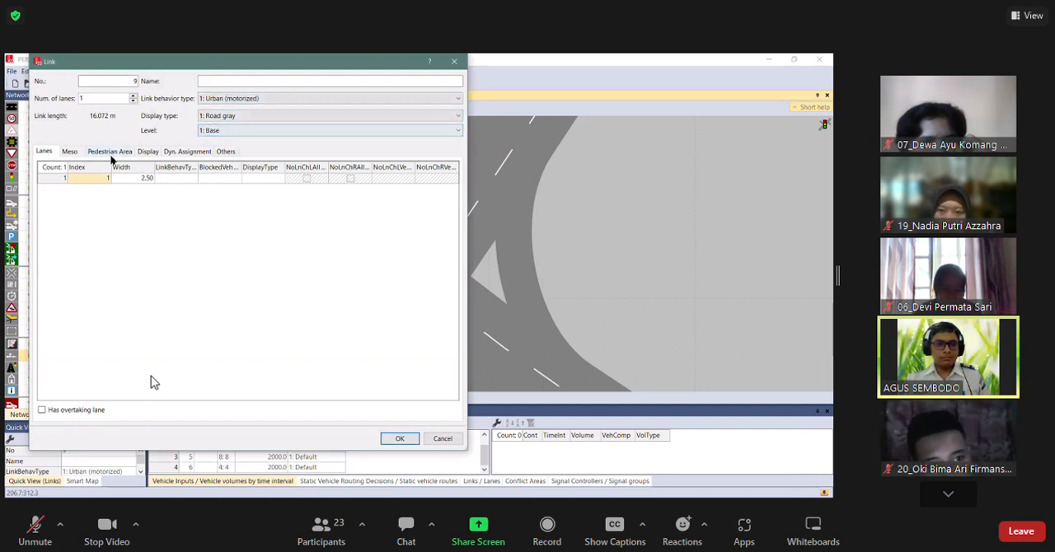
Set link 9, the crosswalk link, as a pedestrian area.
left_click(116, 153)
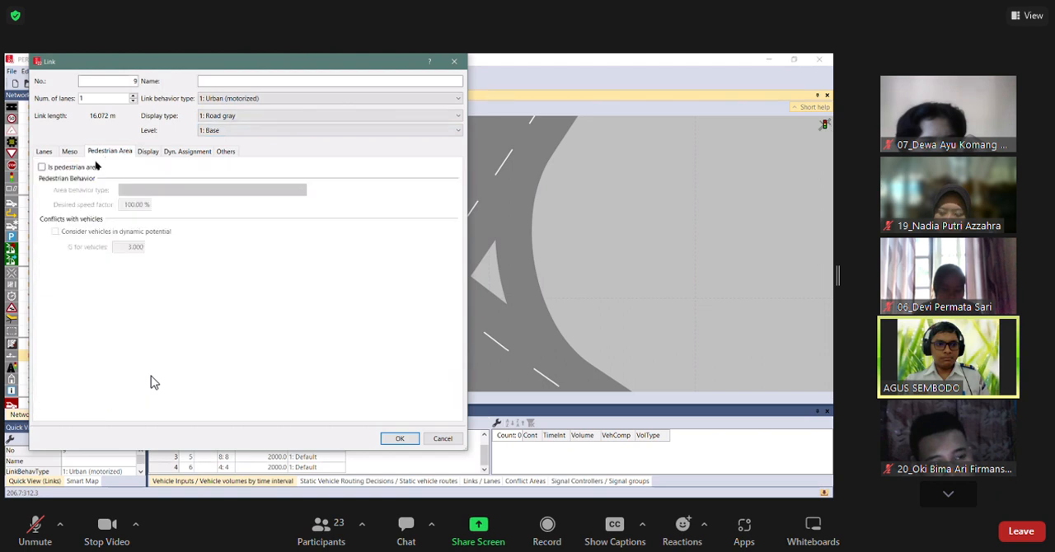
left_click(82, 169)
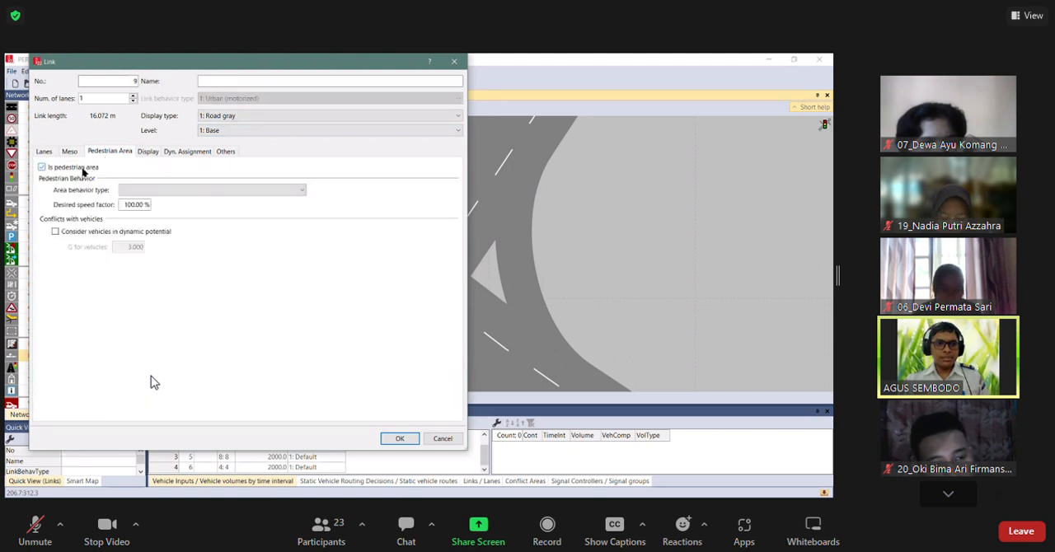
left_click(400, 438)
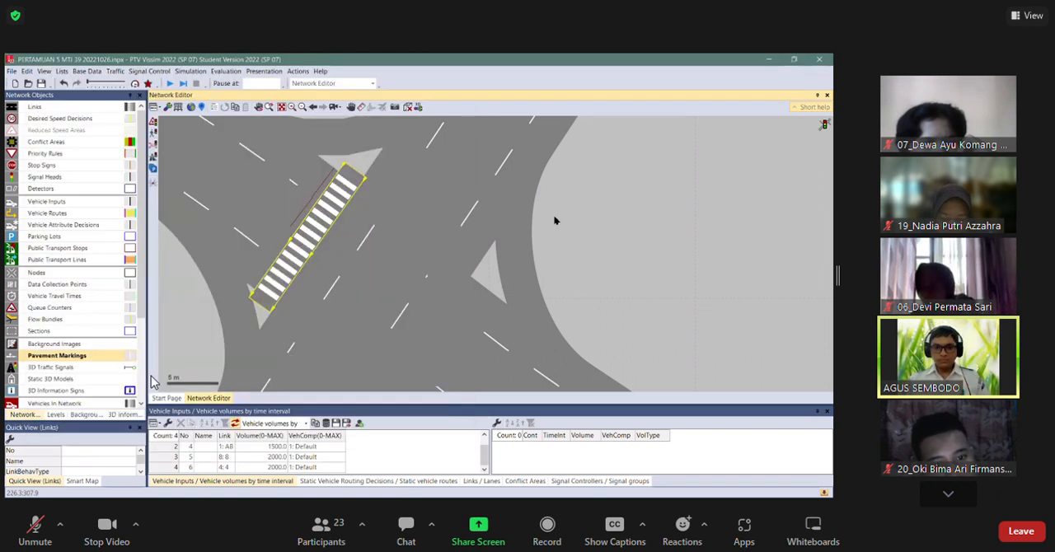
Move the crosswalk link with its zebra marking off the roadway to the empty area beside the intersection.
left_click(352, 199)
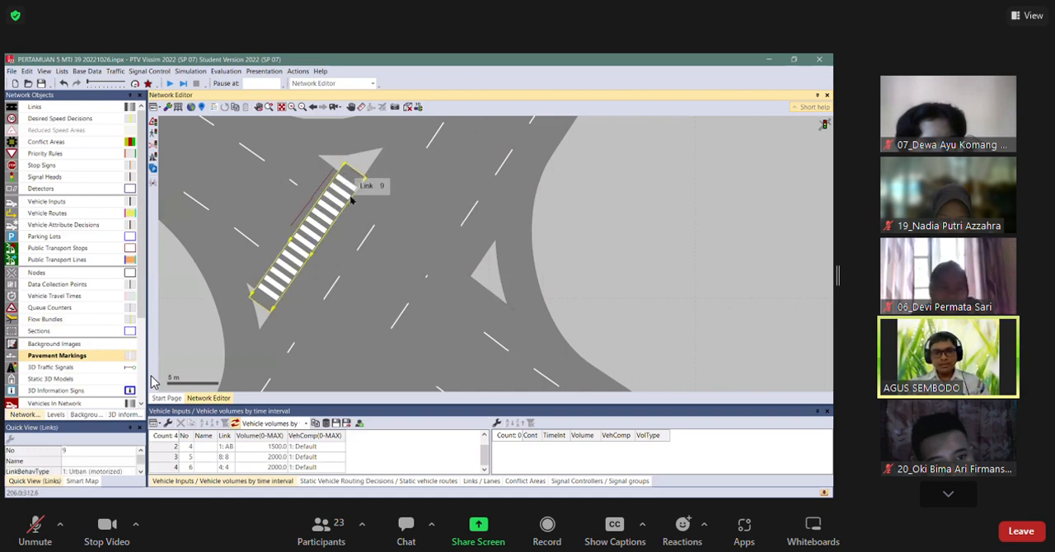
left_click_drag(460, 230, 655, 125)
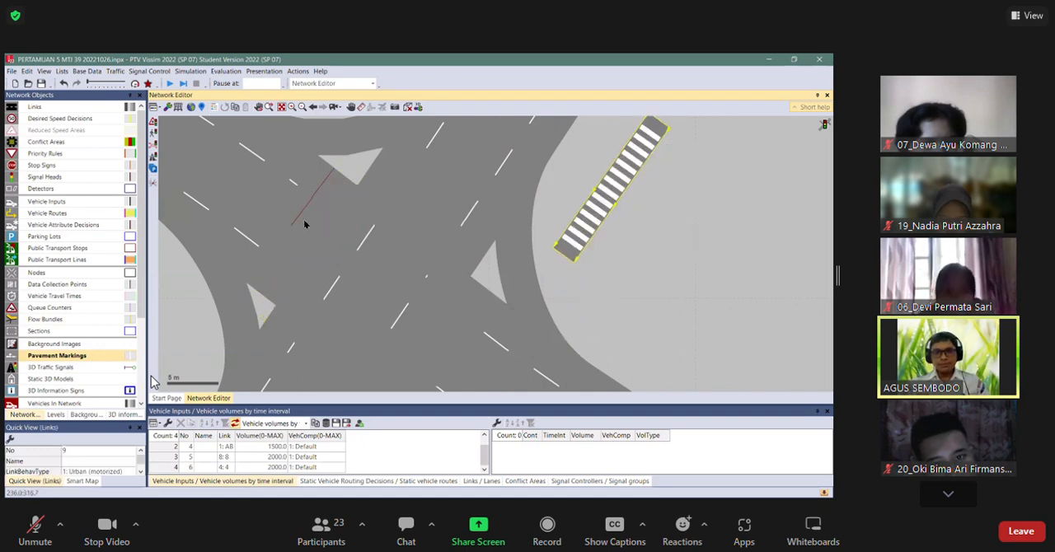
Nudge signal head 2 on connector 10008 into line with the signal head on the neighbouring lane.
scroll(317, 209, "up", 1)
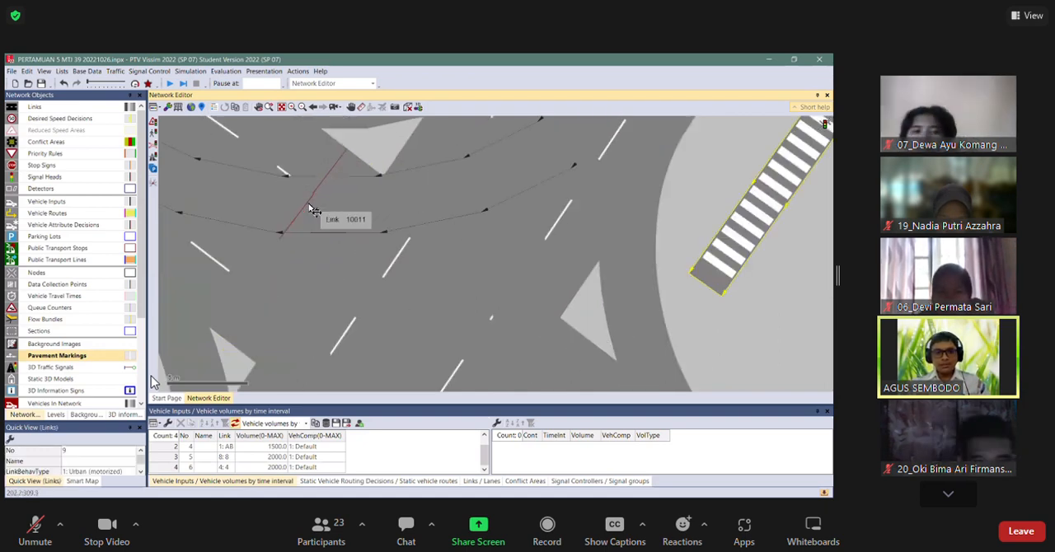
left_click_drag(314, 210, 306, 206)
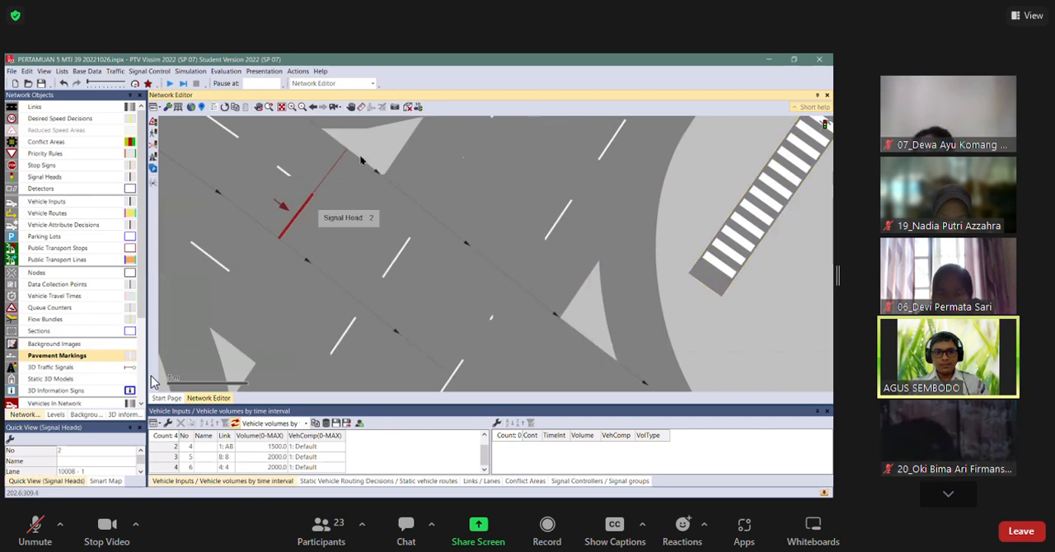
left_click(385, 224)
Run the simulation, watch the traffic queue at the relocated signal heads, and stop the run.
scroll(387, 226, "down", 4)
scroll(386, 230, "down", 2)
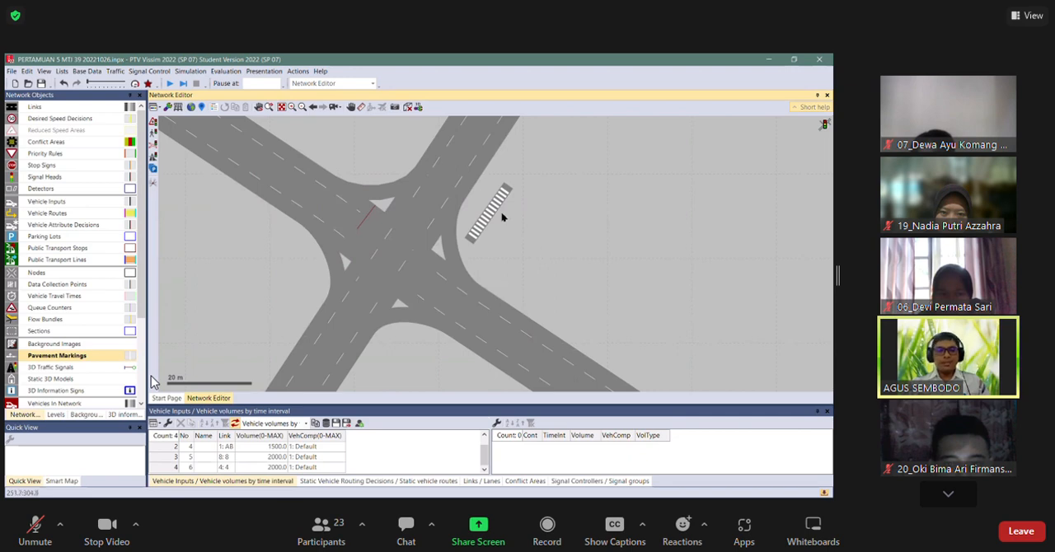
left_click(171, 85)
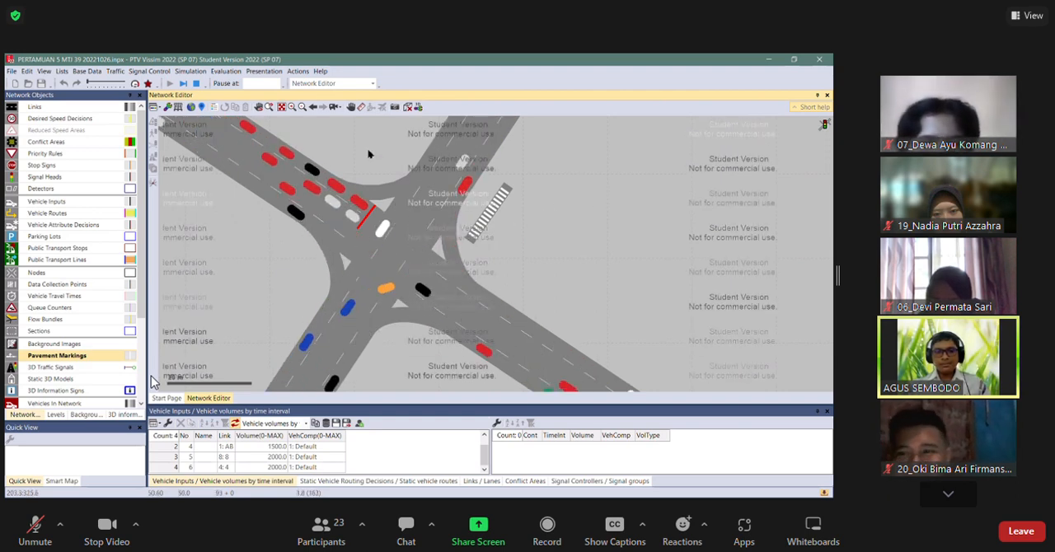
scroll(371, 154, "up", 1)
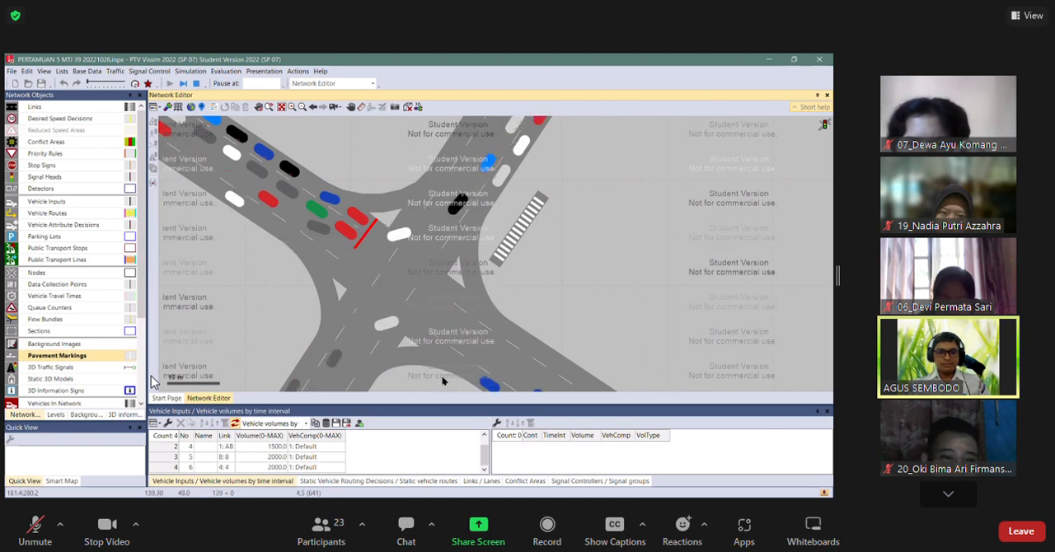
key("Escape")
Enlarge the list area below the network view and show the list of static vehicle routing decisions.
left_click_drag(440, 406, 418, 321)
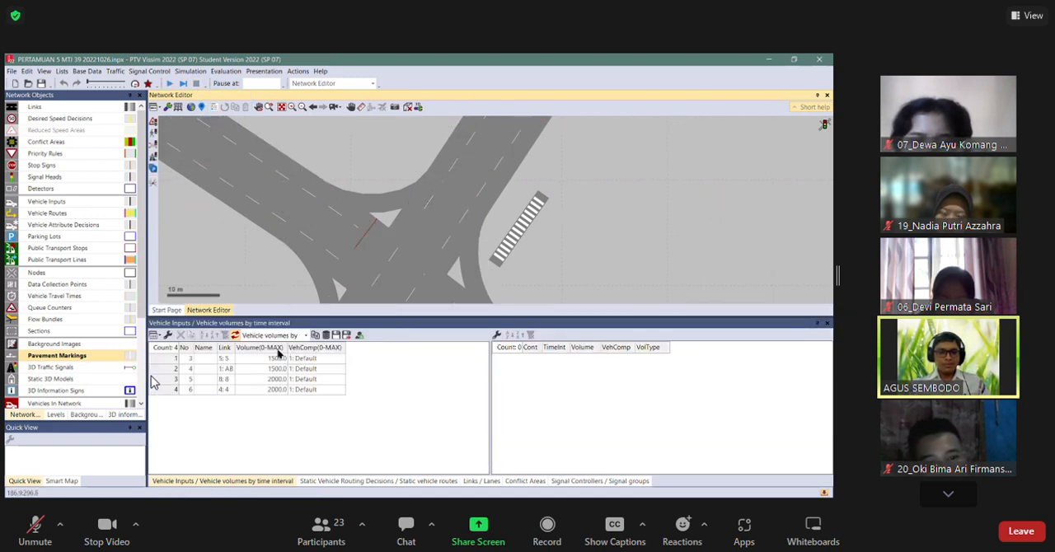
left_click(66, 153)
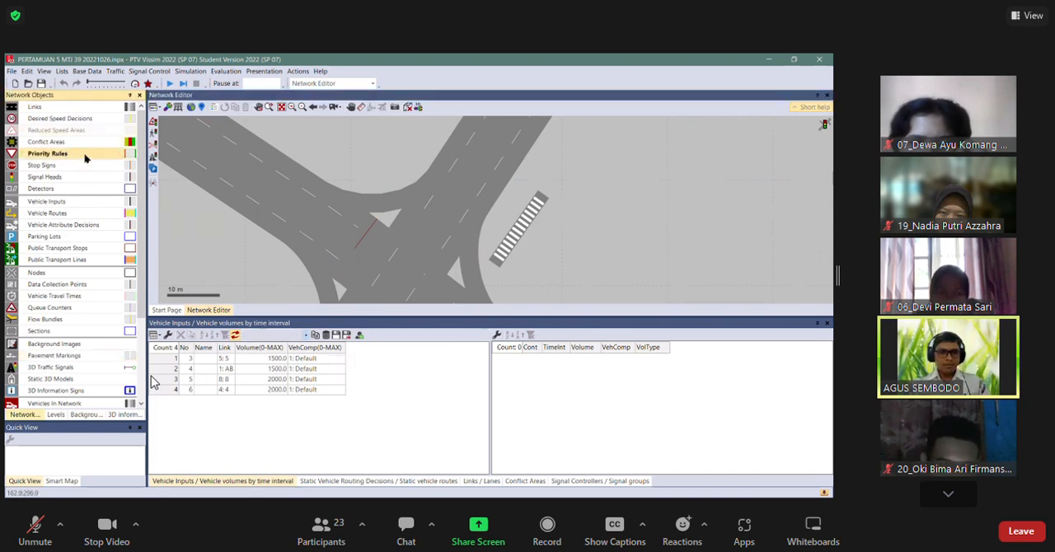
right_click(87, 159)
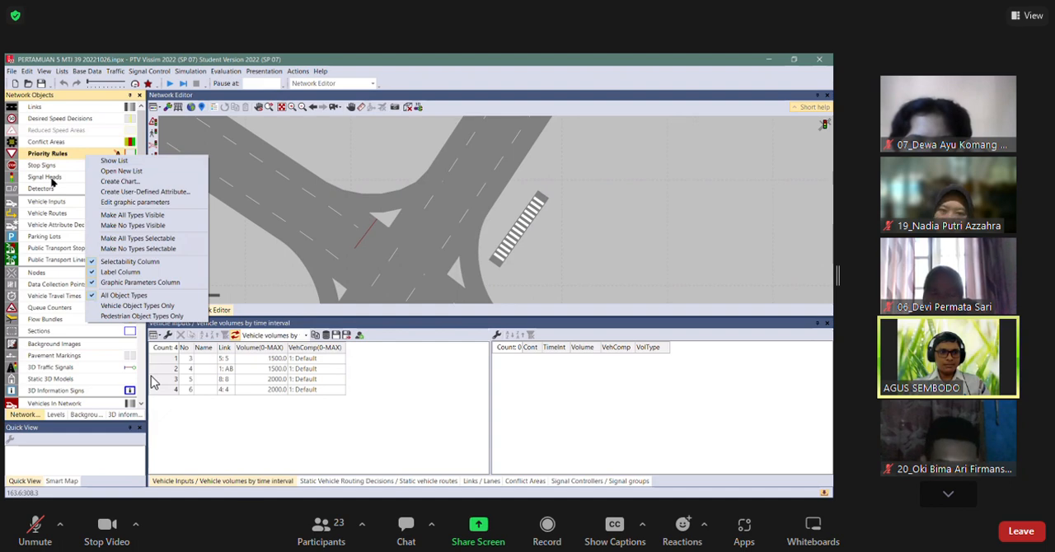
right_click(48, 214)
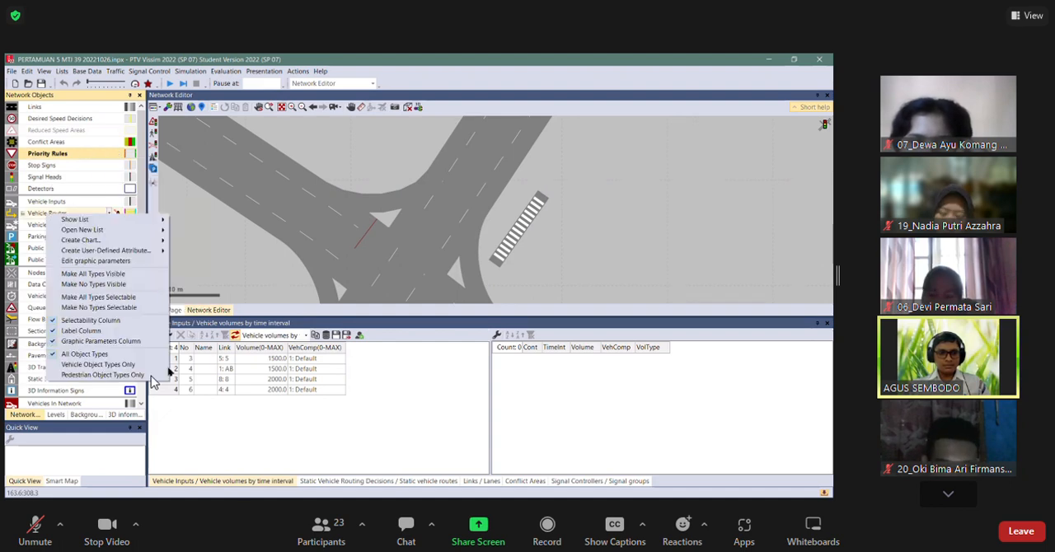
mouse_move(74, 219)
left_click(187, 219)
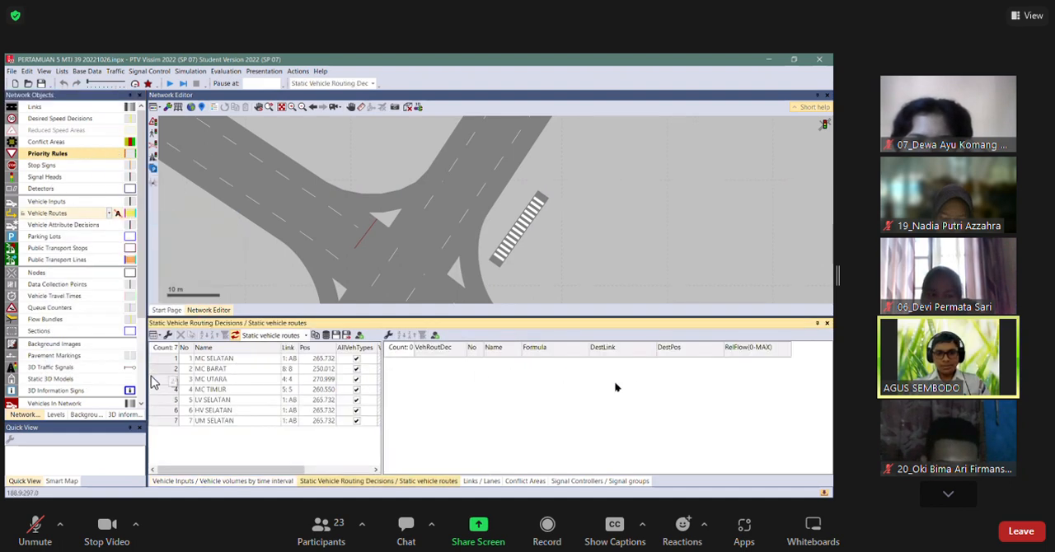
Show the vehicle routes of routing decision MC BARAT and narrow the route list's columns so the relative flows fit.
left_click(216, 370)
left_click_drag(517, 348, 506, 347)
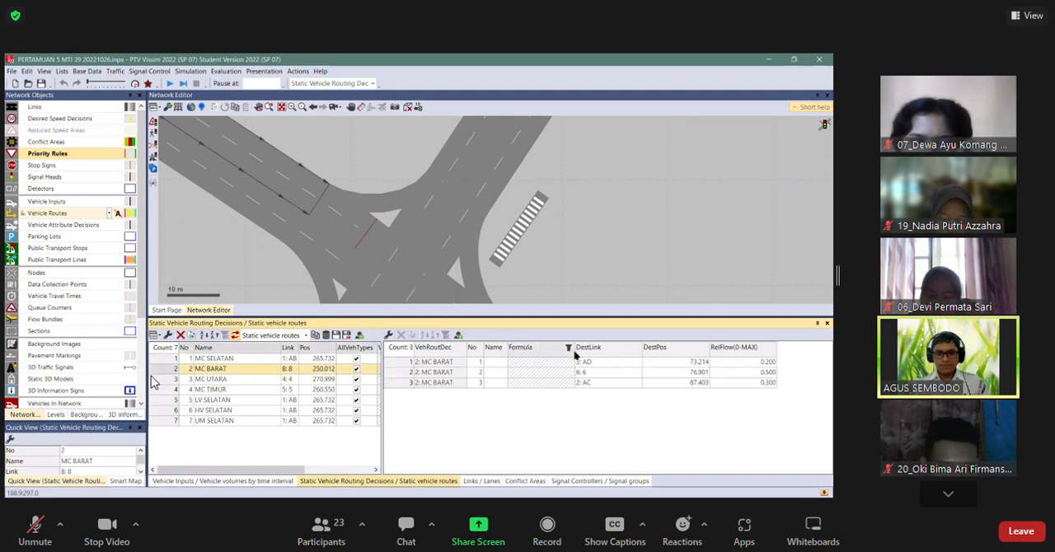
left_click_drag(642, 347, 538, 347)
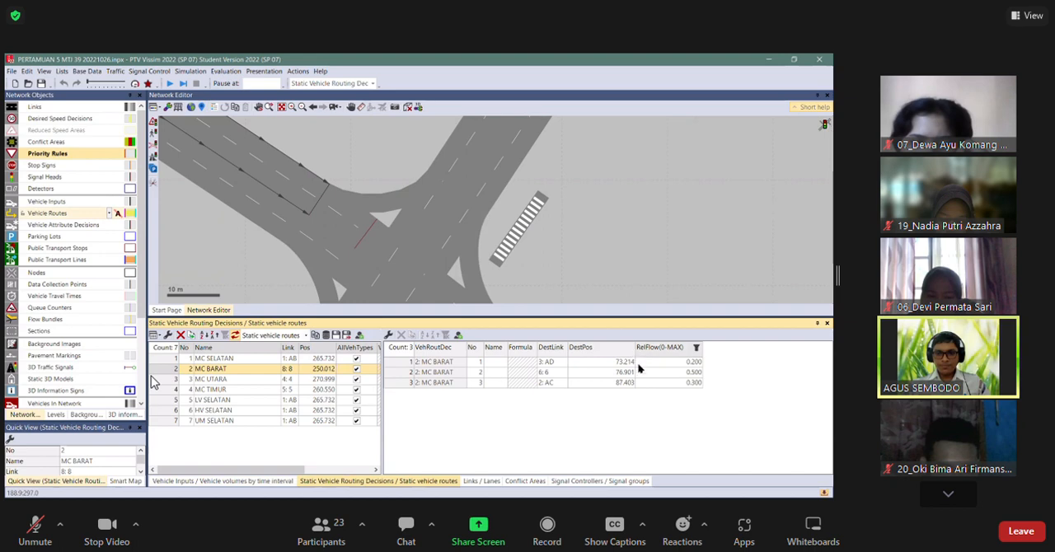
left_click_drag(634, 347, 602, 347)
Set the MC BARAT relative flows to 0.2 for destination link 6, 0.8 for link 2: AC and 0 for link 3: AD.
left_click(647, 373)
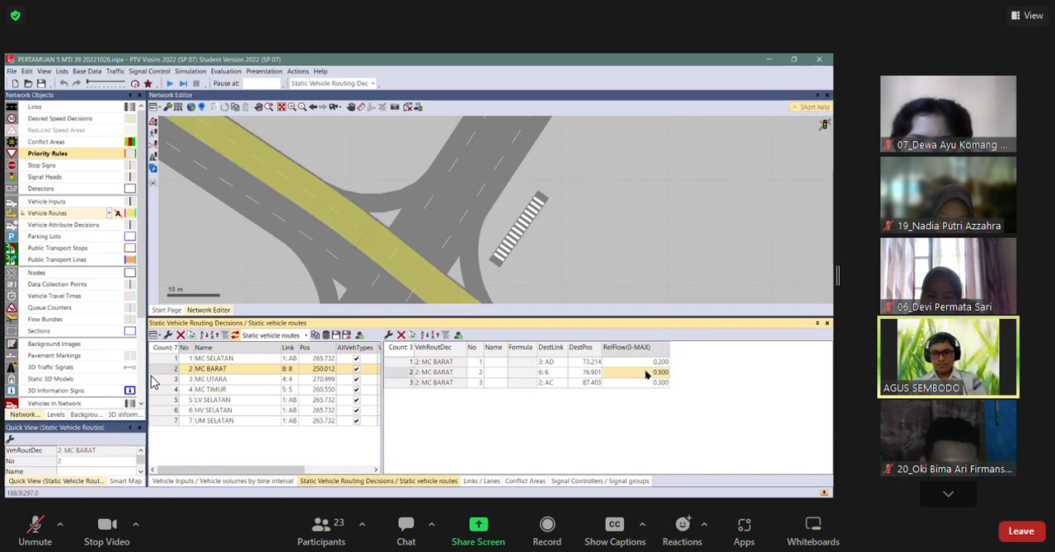
left_click(651, 384)
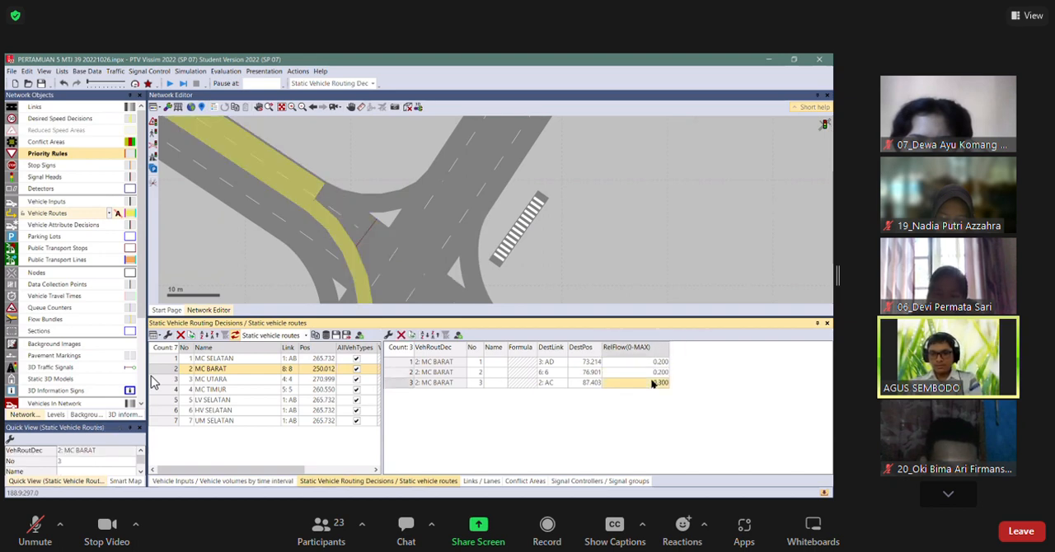
type("0.8")
left_click(656, 364)
type("0")
key("Return")
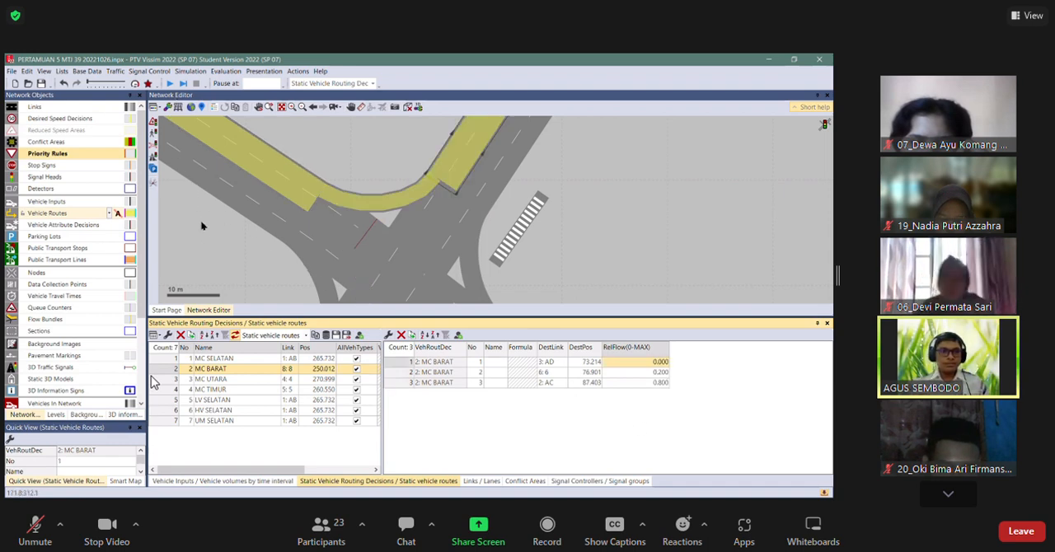
left_click(287, 435)
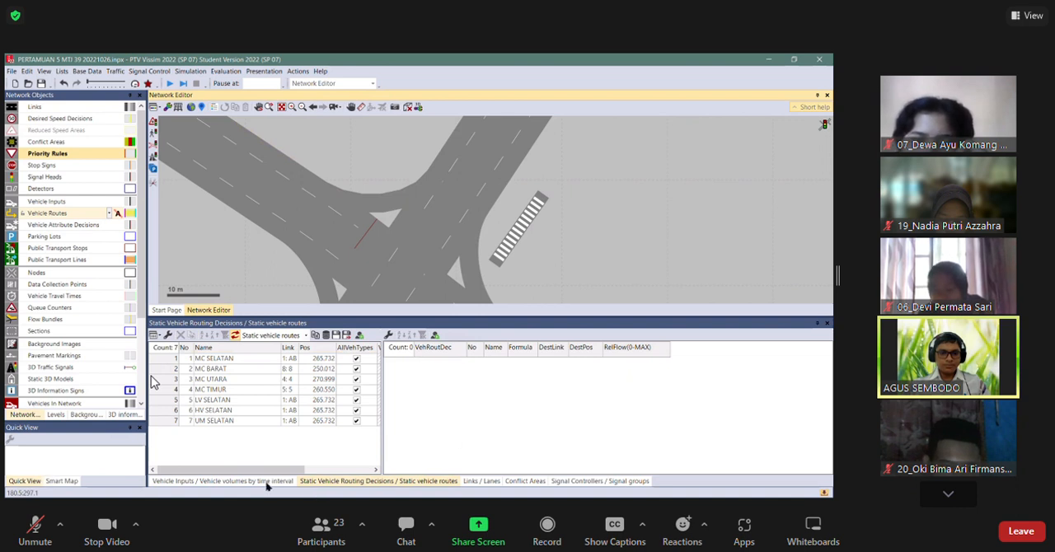
Set the vehicle input volumes on links 5, 1: AB and 4 to 0, leaving only link 8 with traffic.
key("alt+Tab")
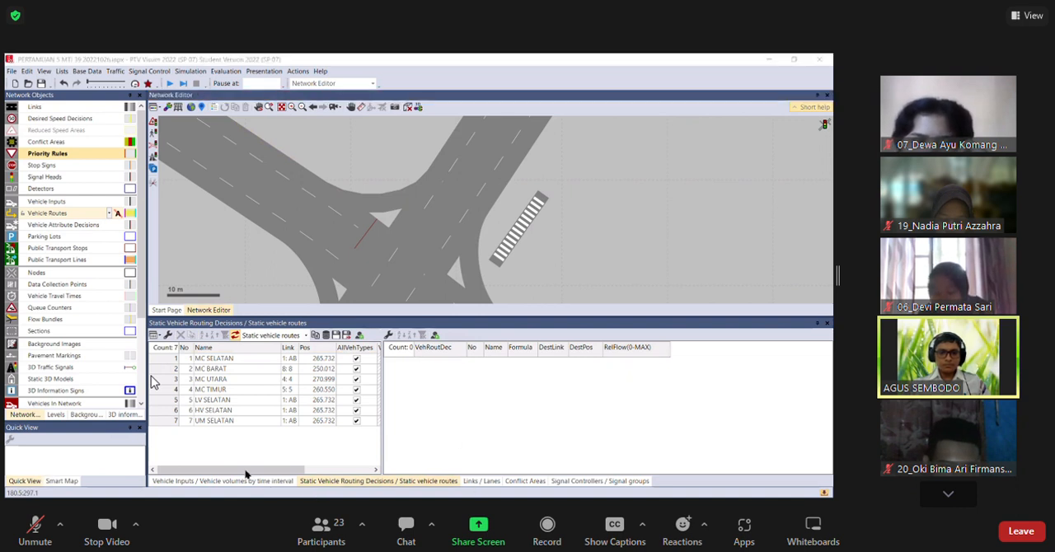
left_click(244, 480)
left_click(278, 381)
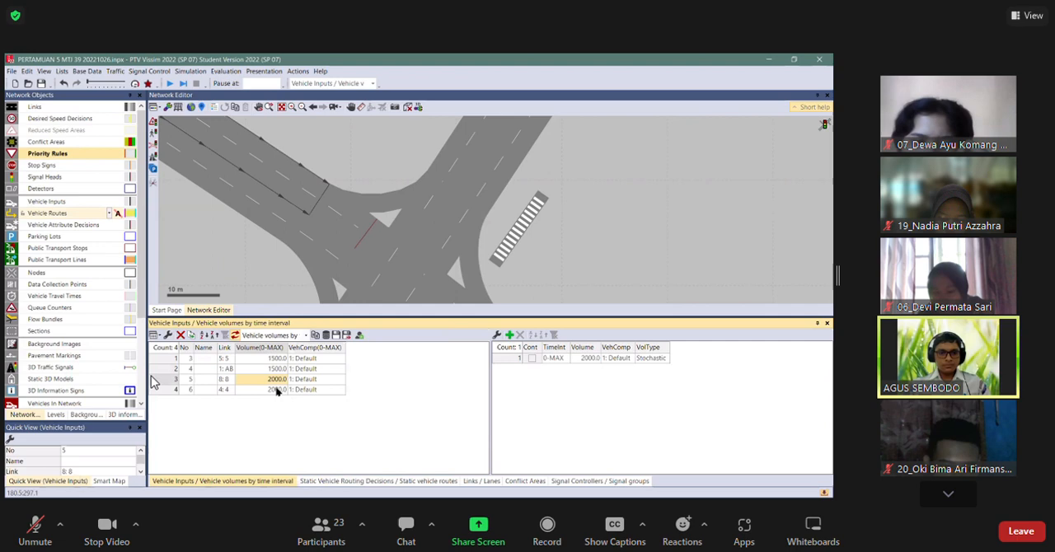
left_click(277, 390)
left_click(277, 370)
left_click(297, 139)
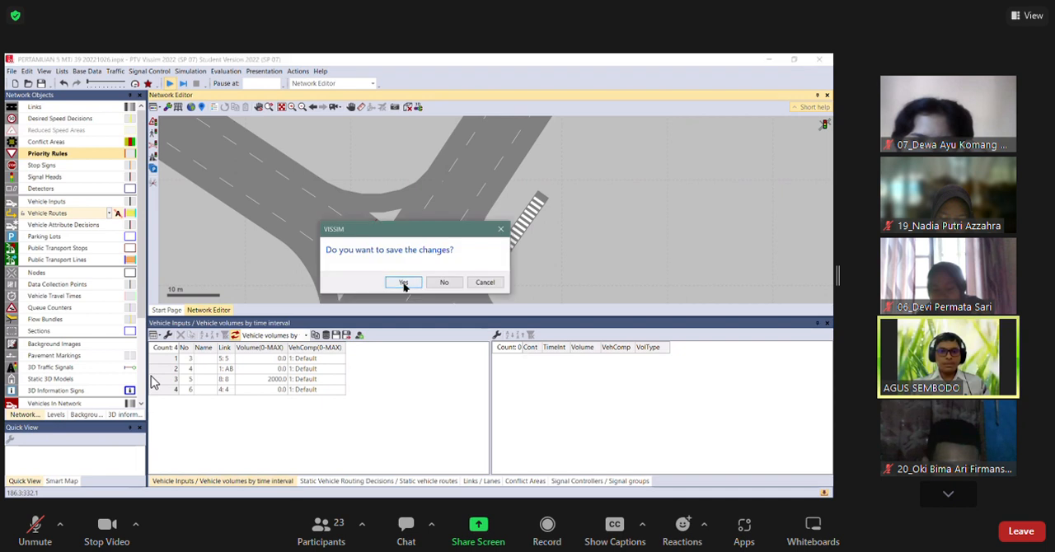
Save the changes, run the simulation with the network view enlarged, and watch the link 8 traffic pass through the intersection.
key("Return")
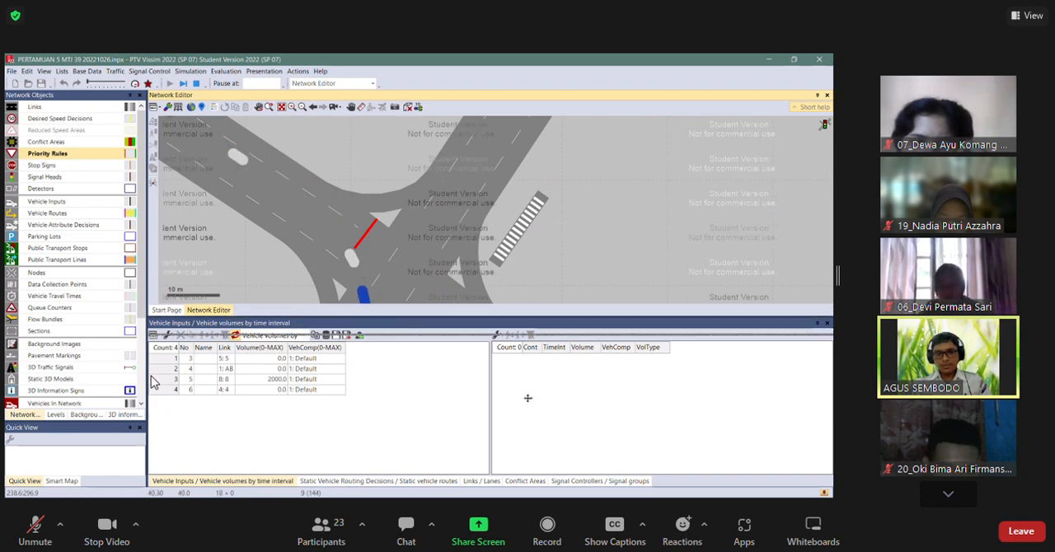
left_click_drag(564, 318, 565, 442)
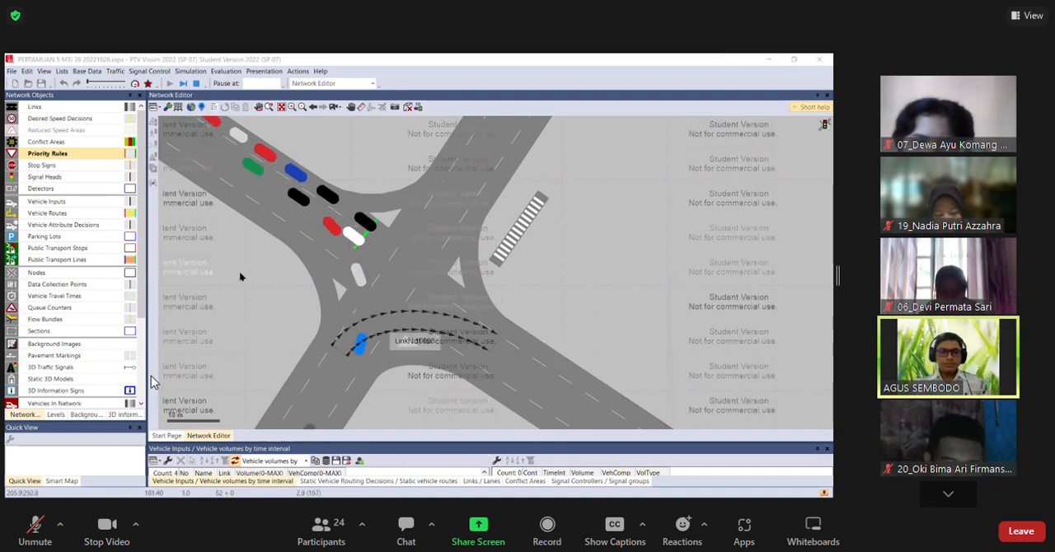
left_click(263, 267)
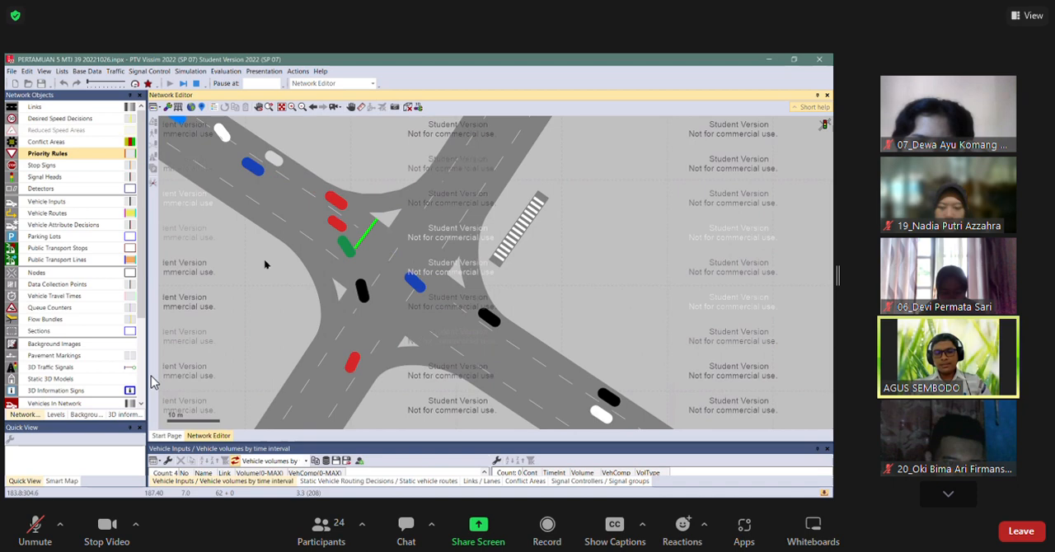
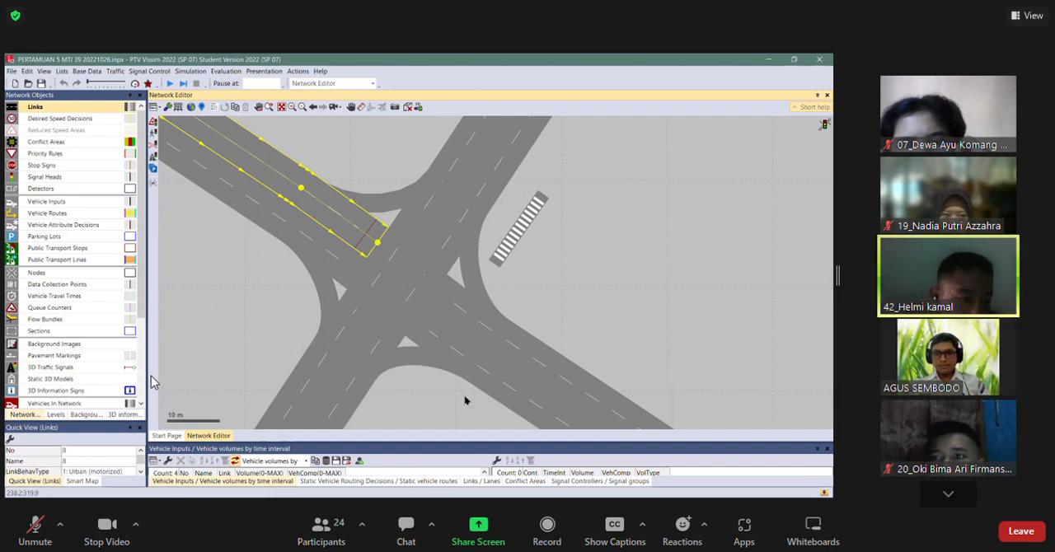
Move the start of connector 10010 forward to the end of link 8 and recalculate its spline.
left_click(301, 273)
left_click(338, 239)
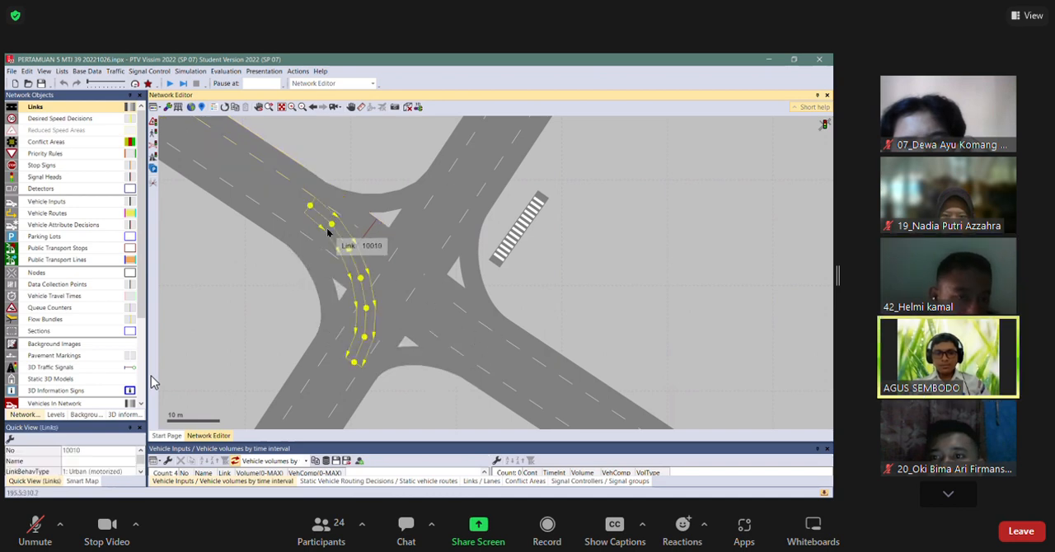
left_click_drag(317, 219, 375, 262)
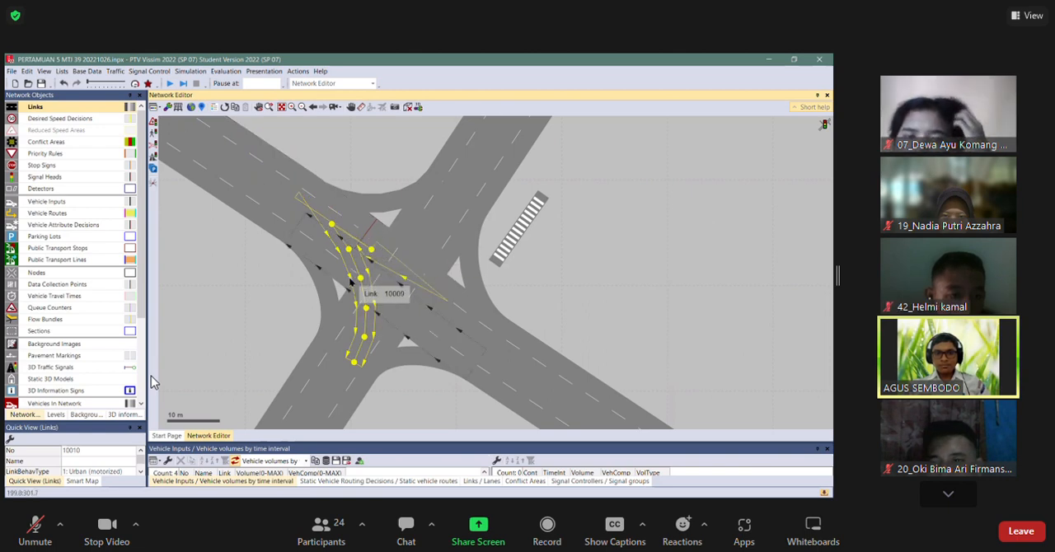
right_click(360, 280)
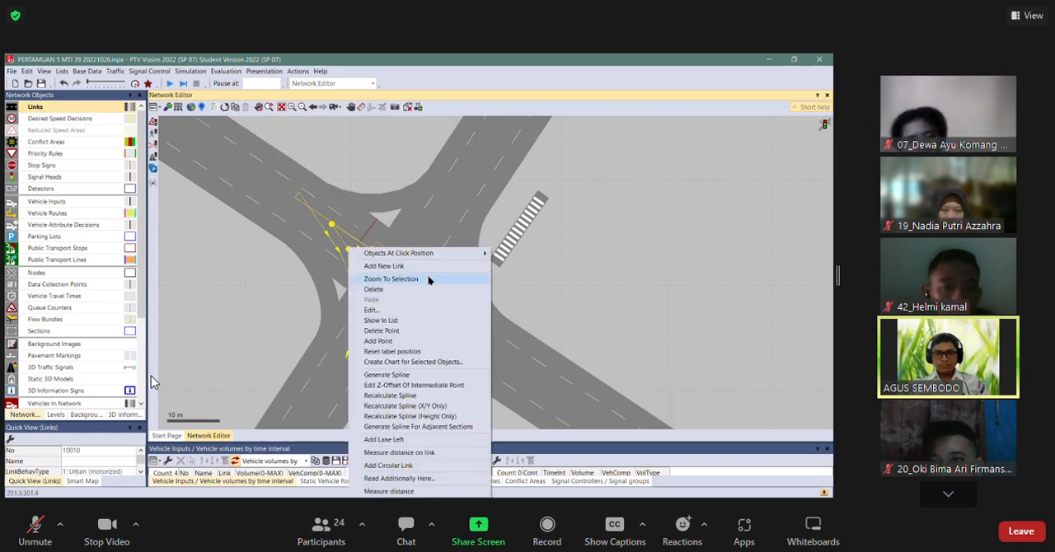
left_click(416, 399)
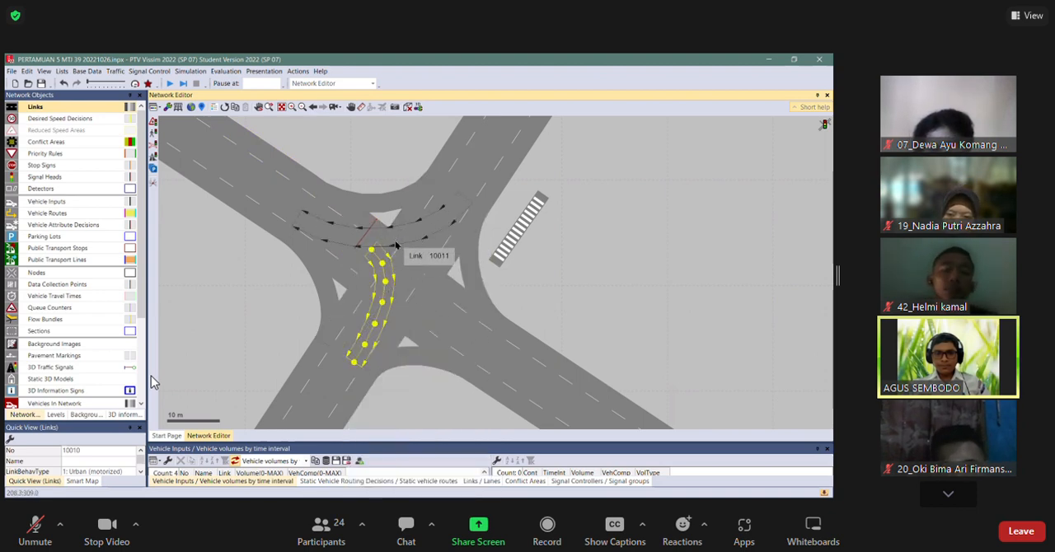
Nudge the start of connector 10008 slightly, then save and run the simulation to watch the link 8 traffic before stopping it.
left_click(466, 295)
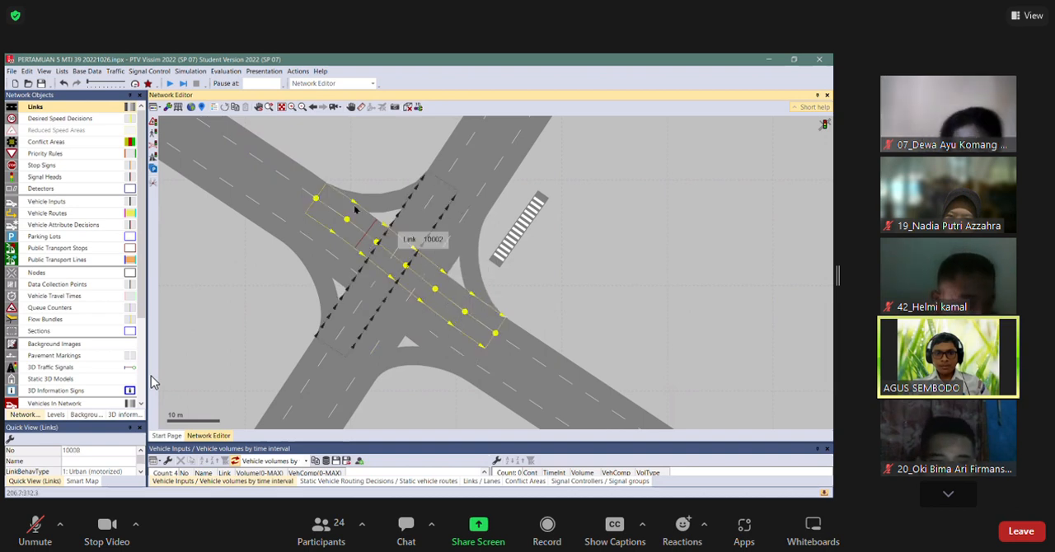
mouse_move(318, 201)
left_mouse_down()
mouse_move(328, 208)
mouse_move(321, 202)
left_mouse_up()
left_click(327, 156)
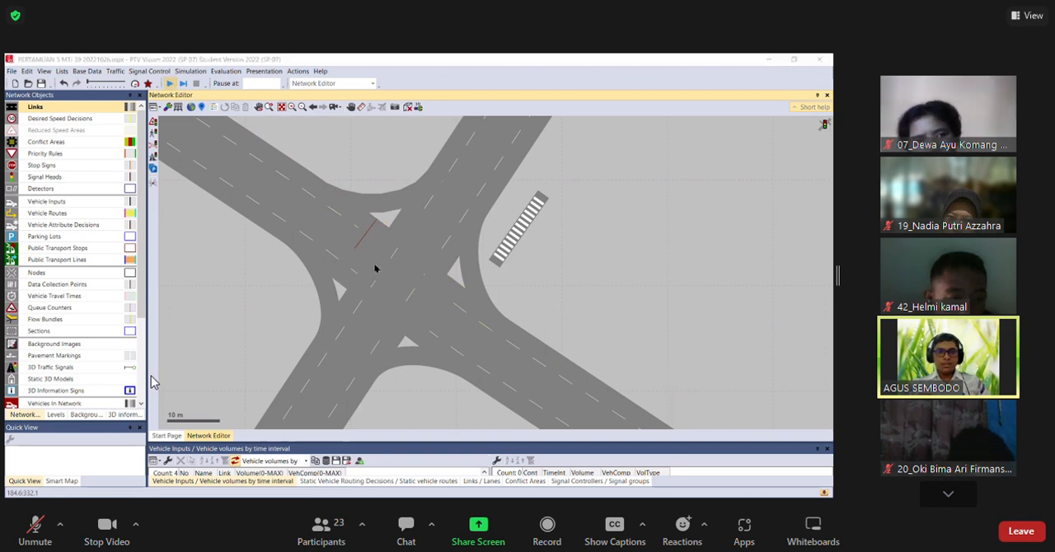
key("Return")
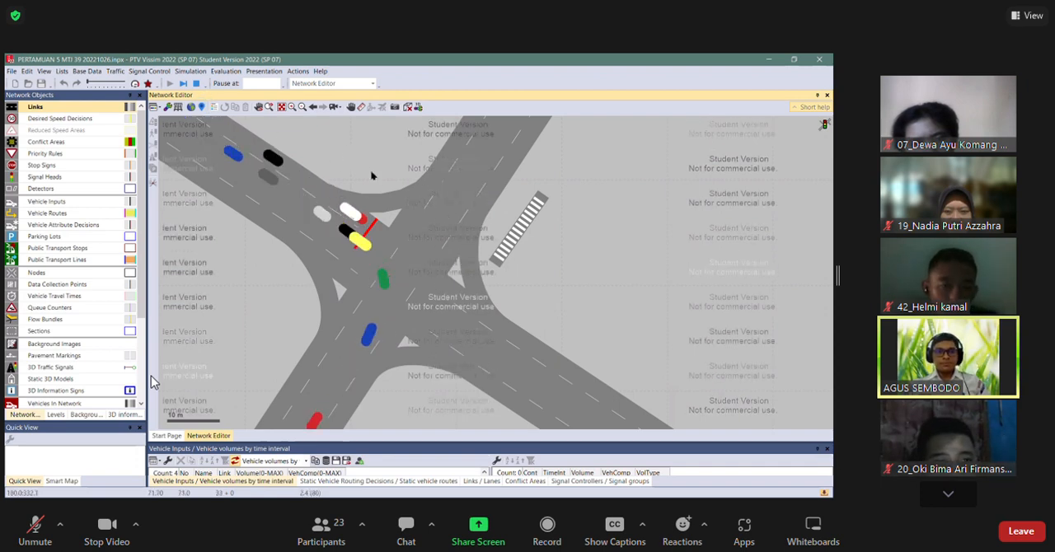
key("Escape")
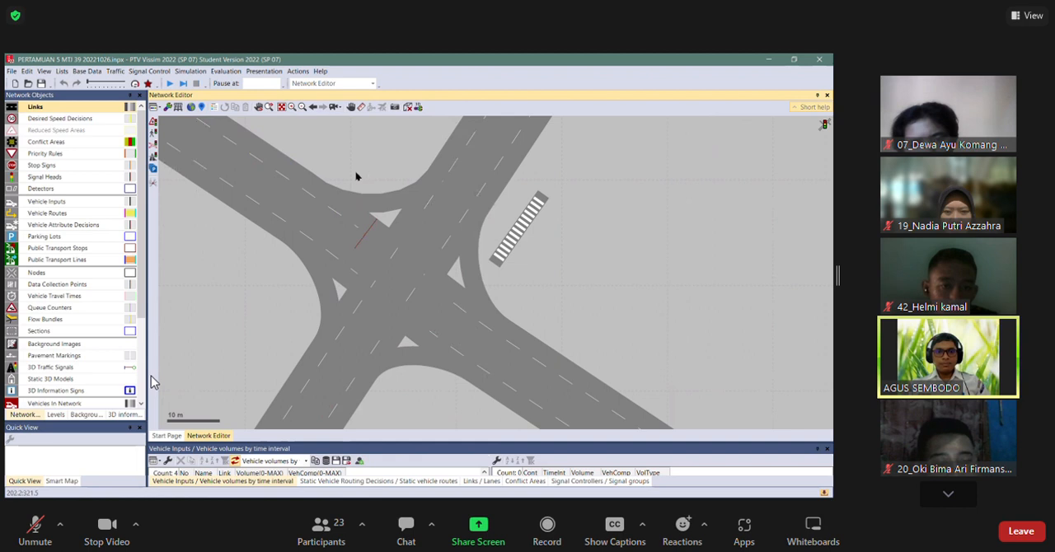
Show the network in wireframe and nudge the start of connector 10010 slightly back along link 8.
left_click(362, 251)
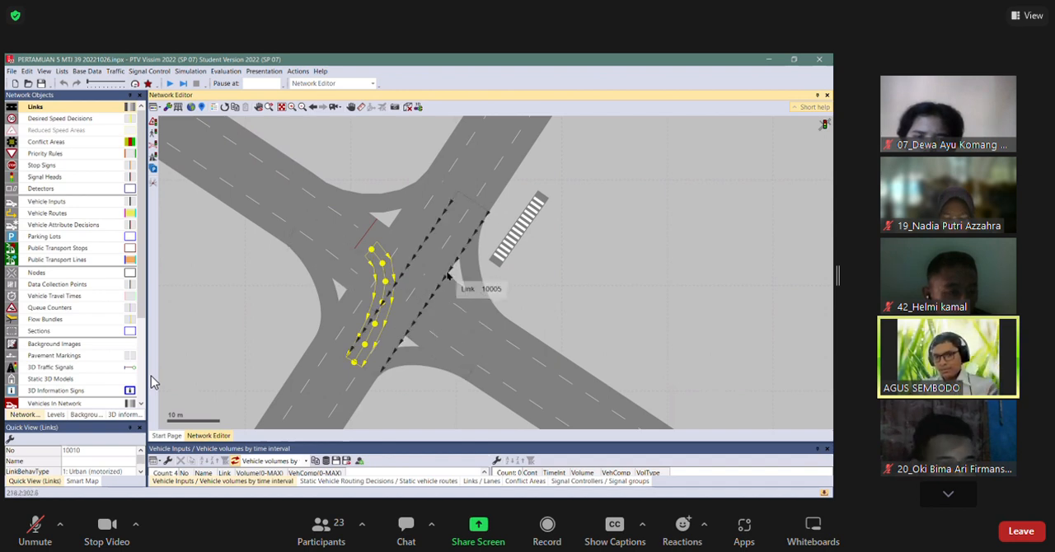
left_click(508, 293)
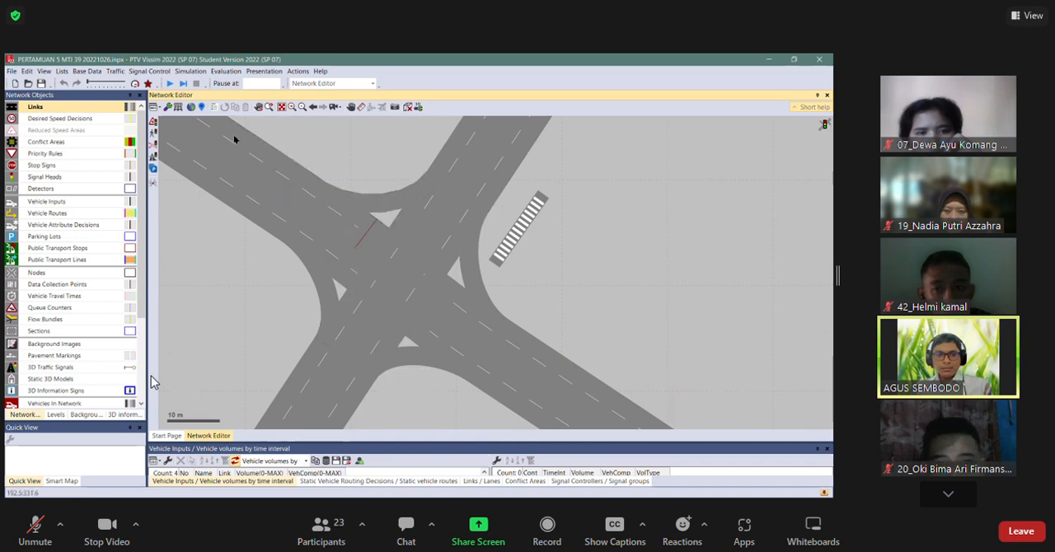
key("ctrl+w")
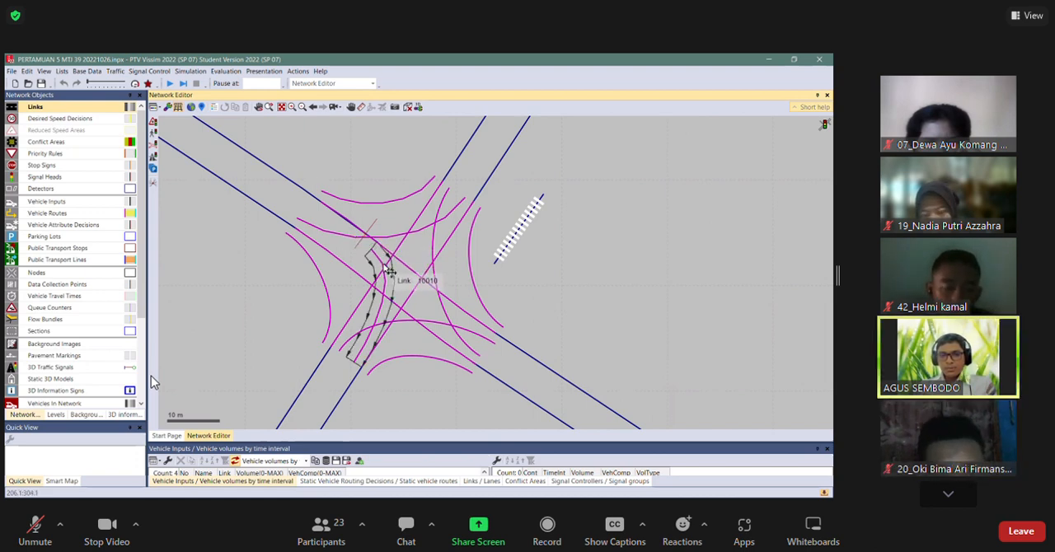
left_click(385, 266)
mouse_move(368, 249)
left_mouse_down()
mouse_move(275, 202)
mouse_move(290, 194)
mouse_move(375, 254)
left_mouse_up()
left_click(289, 284)
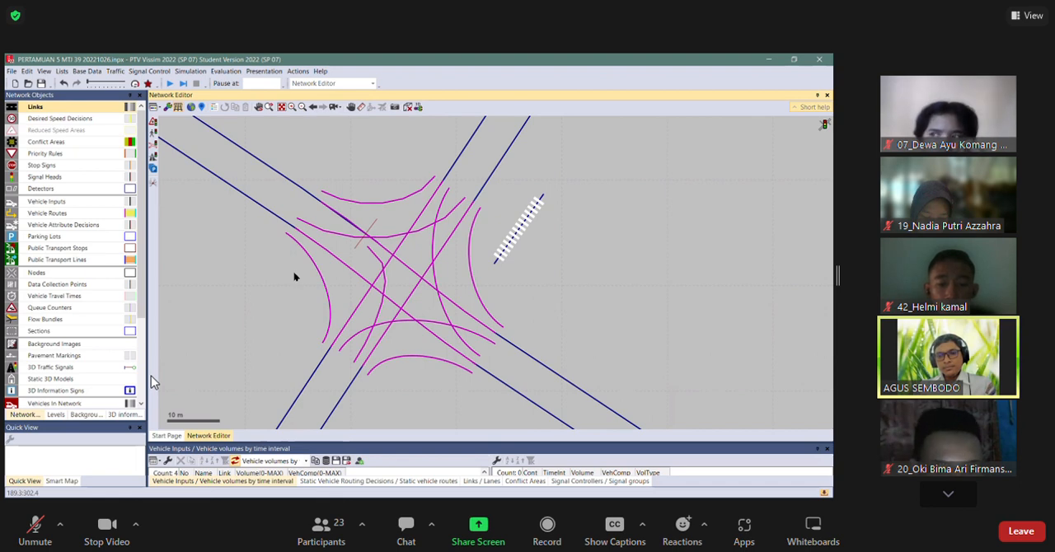
Examine in wireframe how connector 10010 leaves link 8 relative to the signal heads and neighbouring connectors.
left_click(384, 272)
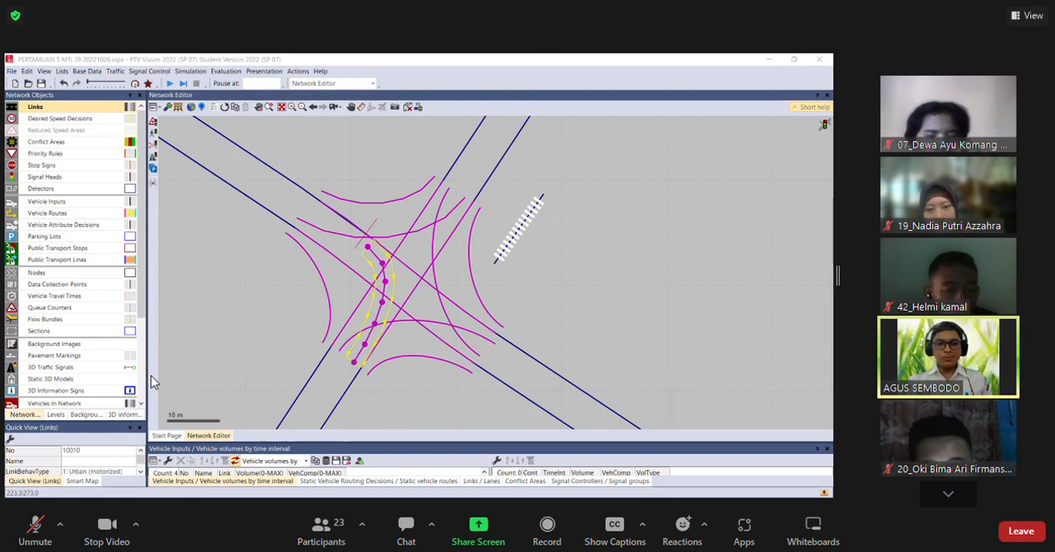
left_click(384, 286)
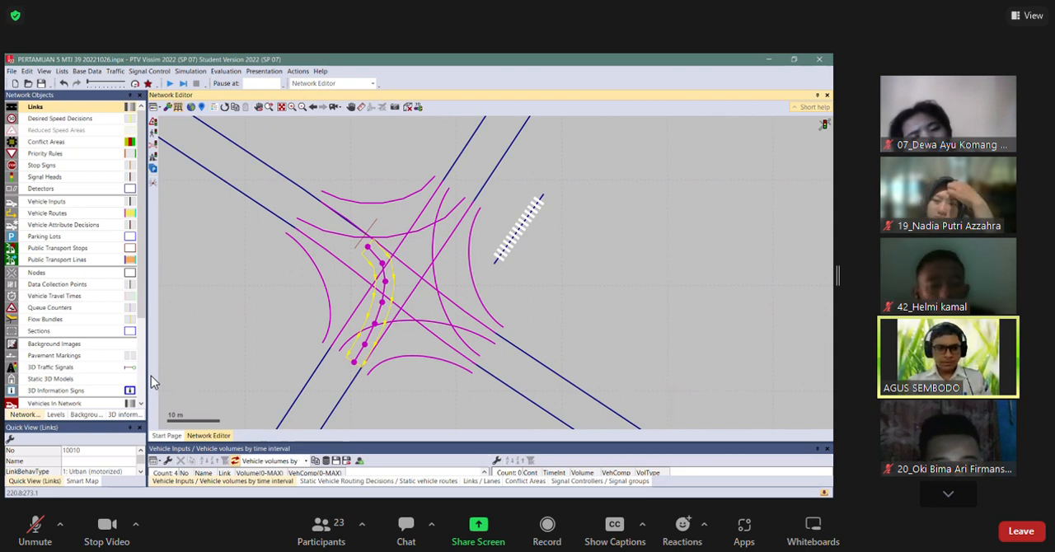
key("alt+Tab")
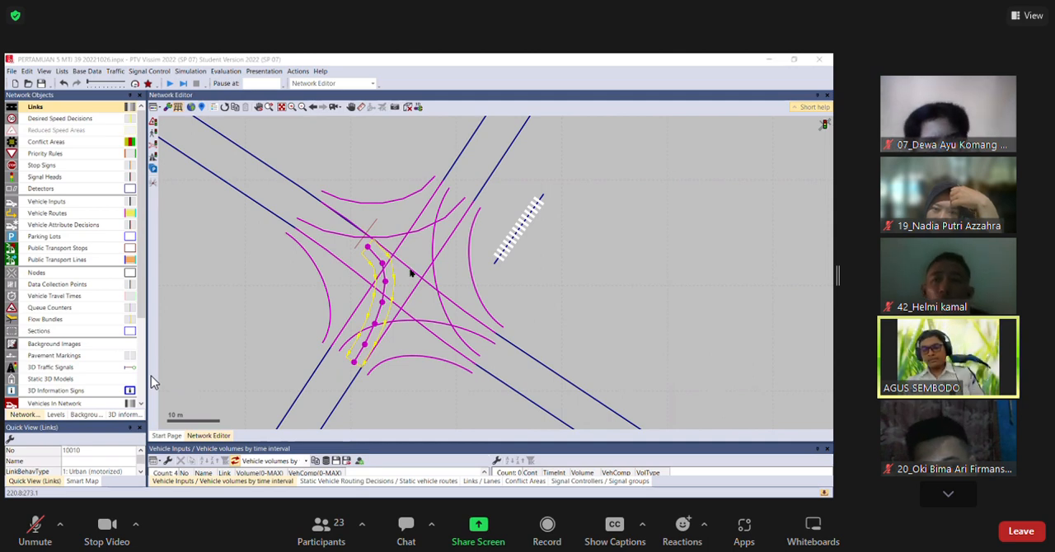
key("alt+Tab")
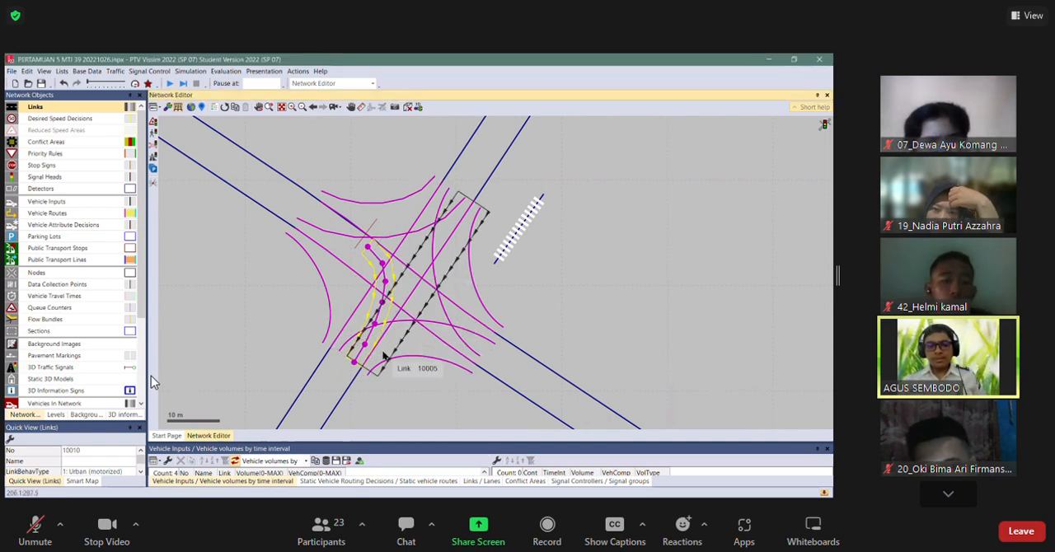
left_click(332, 160)
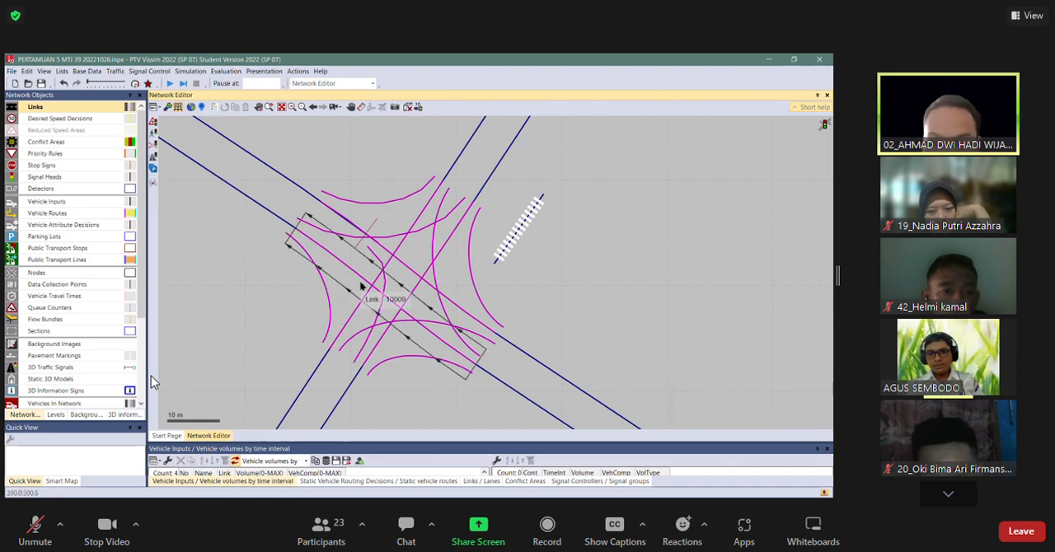
left_click(388, 285)
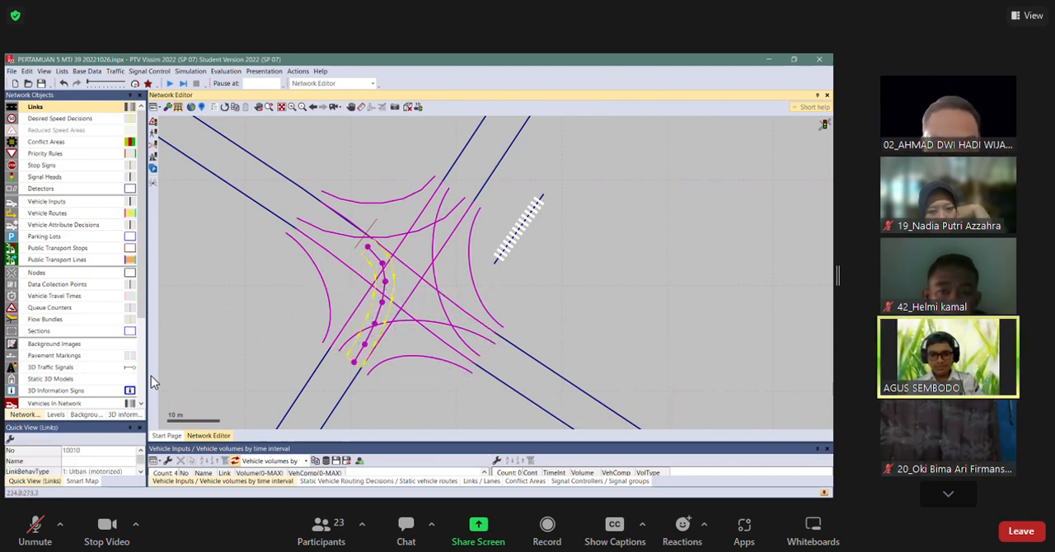
key("alt+Tab")
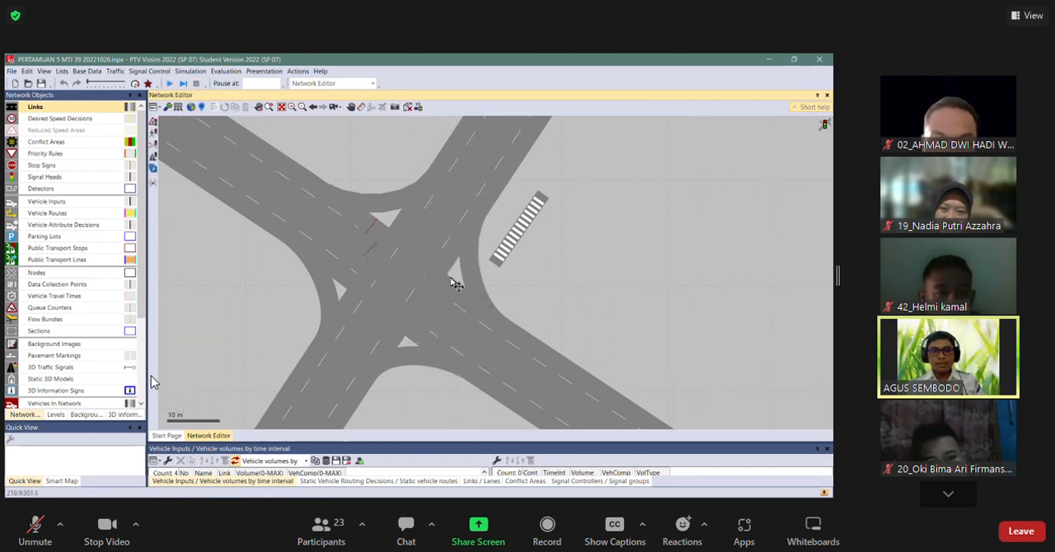
Restore the normal link display, align the two signal heads at the end of link 8, and run the simulation.
left_click(375, 255)
mouse_move(373, 252)
left_mouse_down()
mouse_move(361, 245)
mouse_move(372, 253)
mouse_move(386, 239)
mouse_move(370, 245)
left_mouse_up()
left_click(373, 232)
left_click(378, 161)
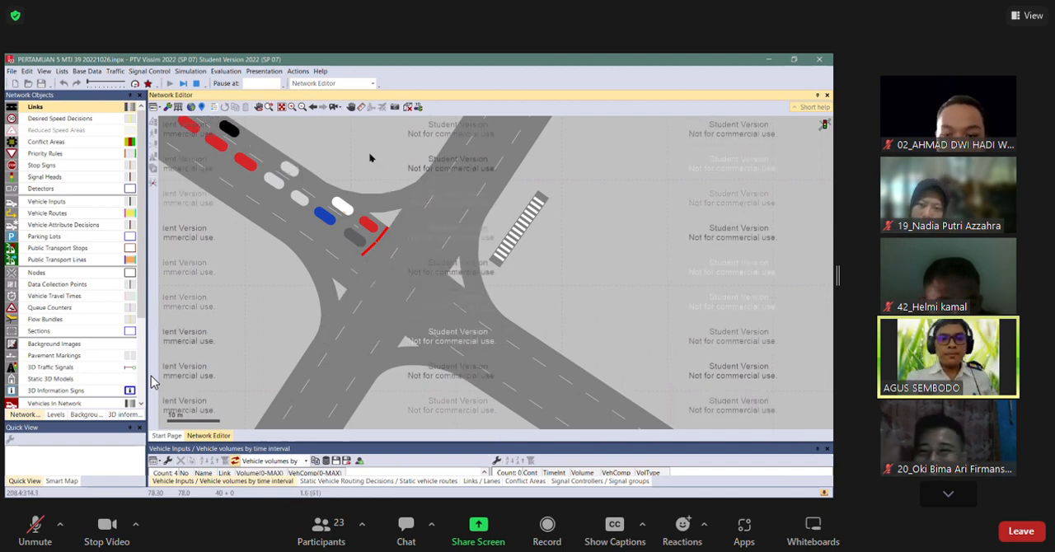
Stop the simulation and move the start of connector 10008 forward to the signal heads at the end of link 8.
key("ctrl+w")
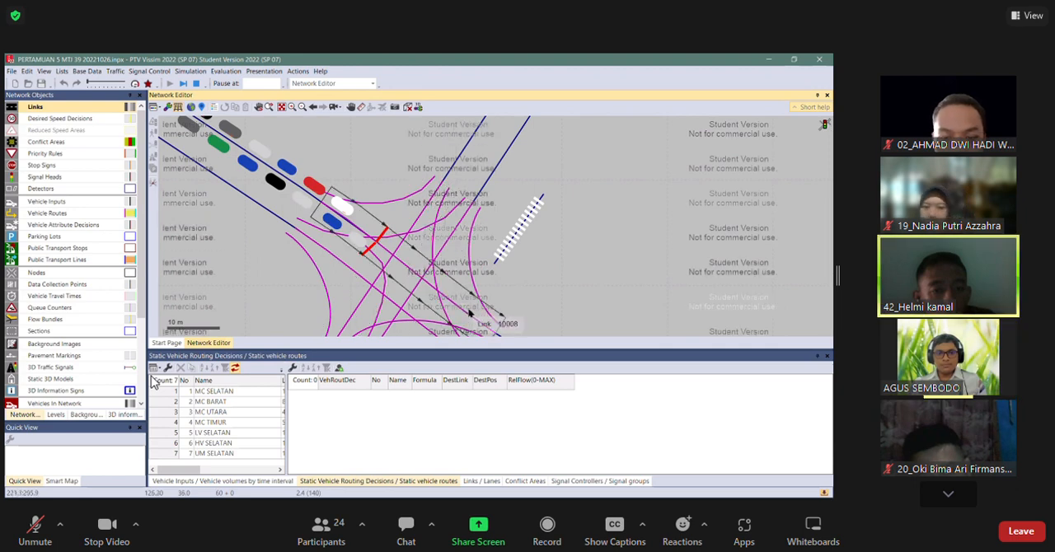
left_click(420, 269)
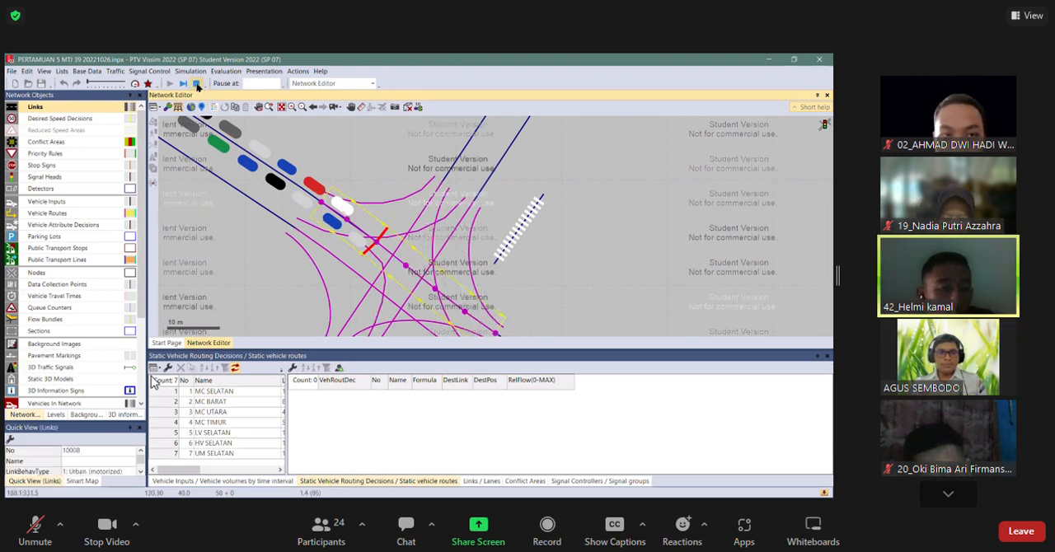
left_click_drag(323, 202, 379, 246)
scroll(377, 252, "up", 4)
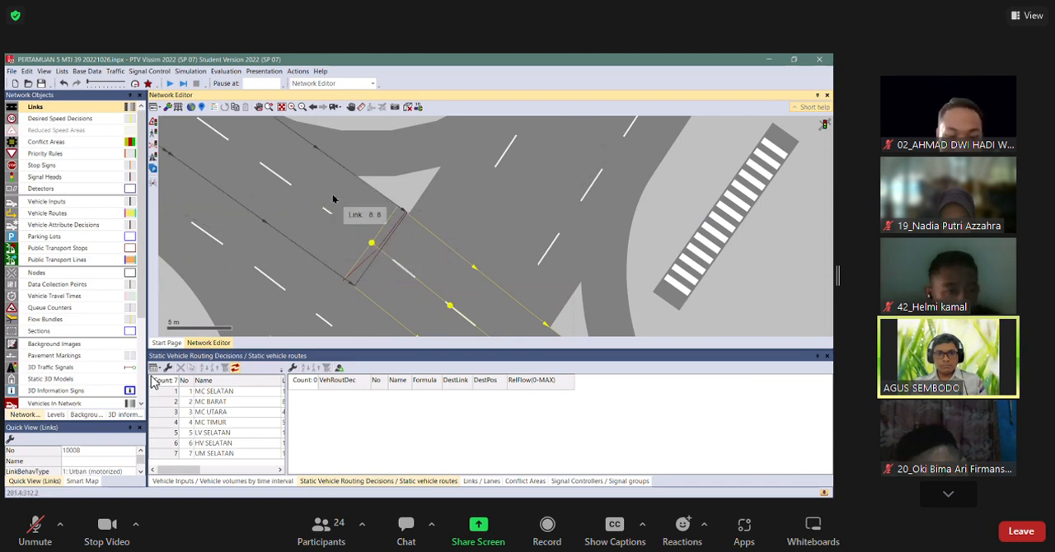
left_click_drag(372, 242, 384, 252)
Save the changes, run the simulation to check the link 8 traffic at both signal heads, and stop it.
scroll(371, 257, "down", 3)
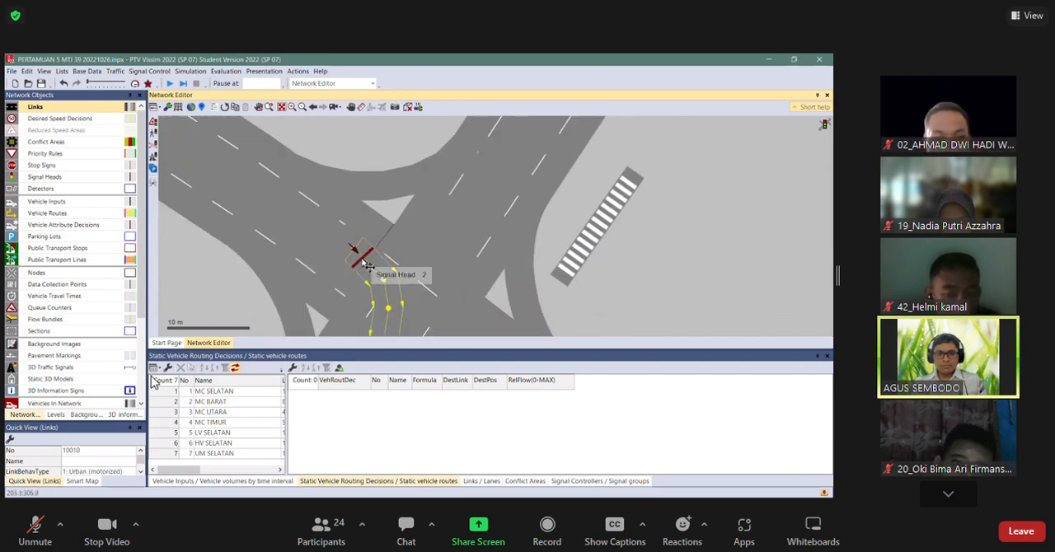
scroll(367, 264, "up", 3)
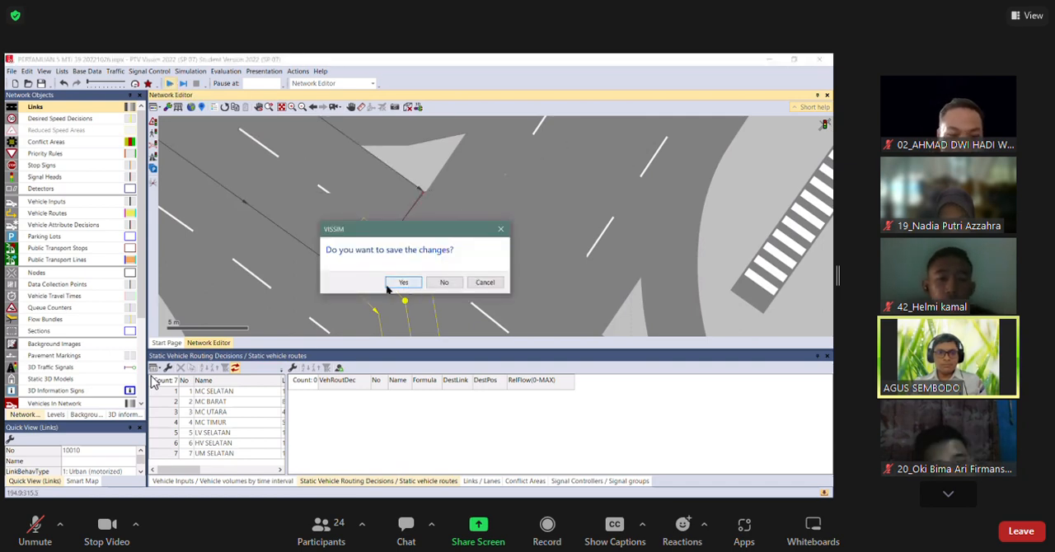
left_click(391, 286)
scroll(391, 285, "down", 3)
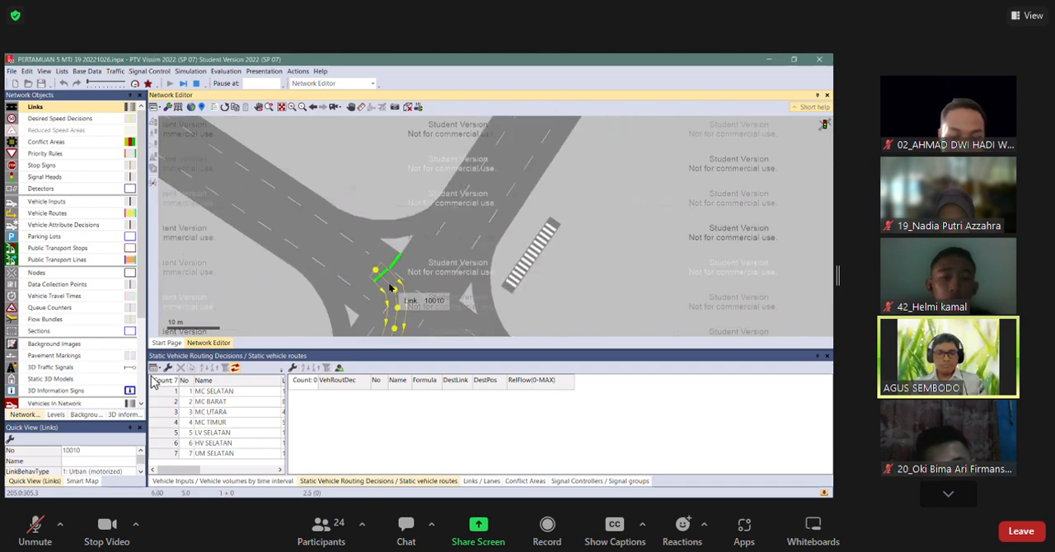
left_click(278, 294)
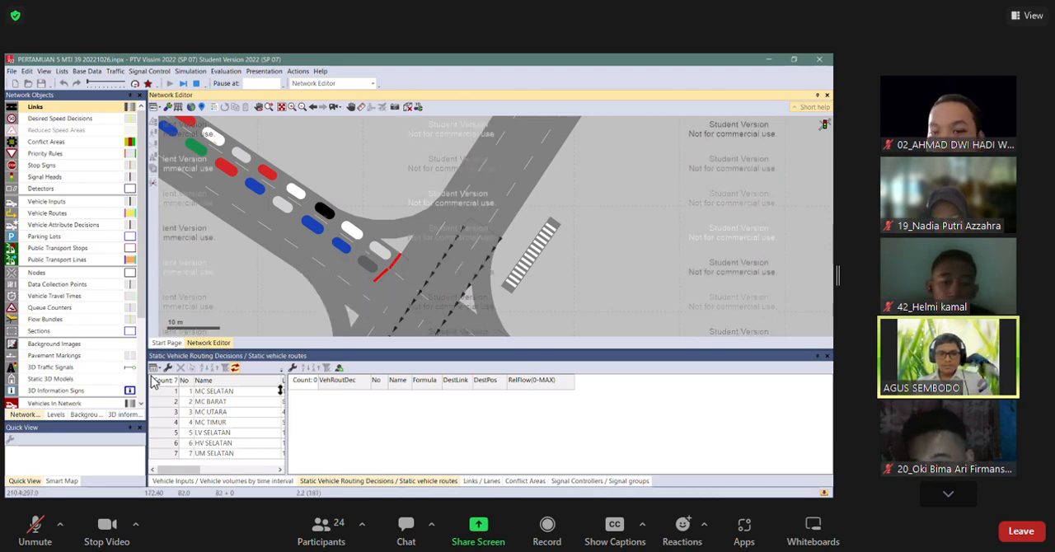
left_click(200, 81)
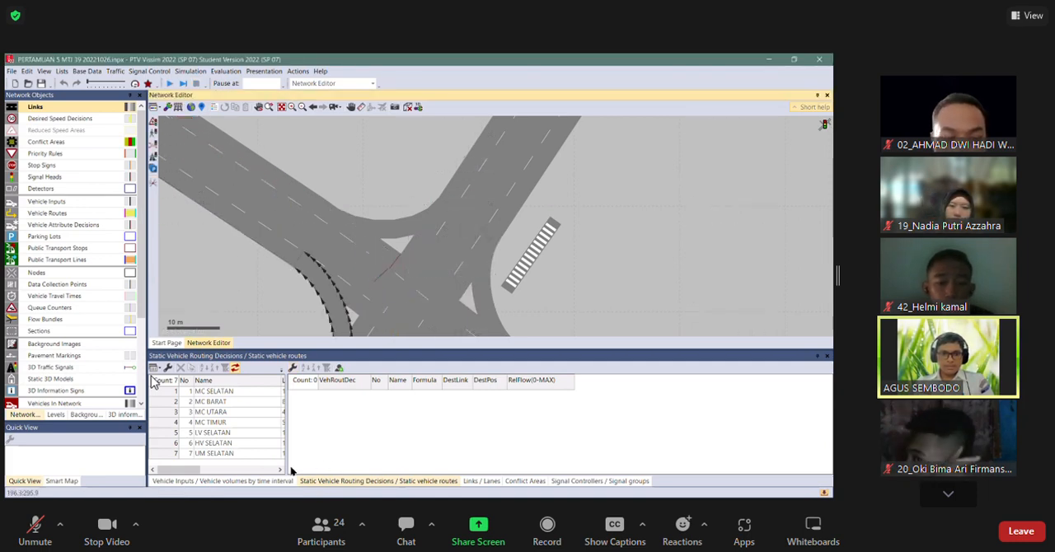
Set the MC BARAT relative flows to 1 for destination link 6 and 0 for link 2: AC.
left_click(272, 481)
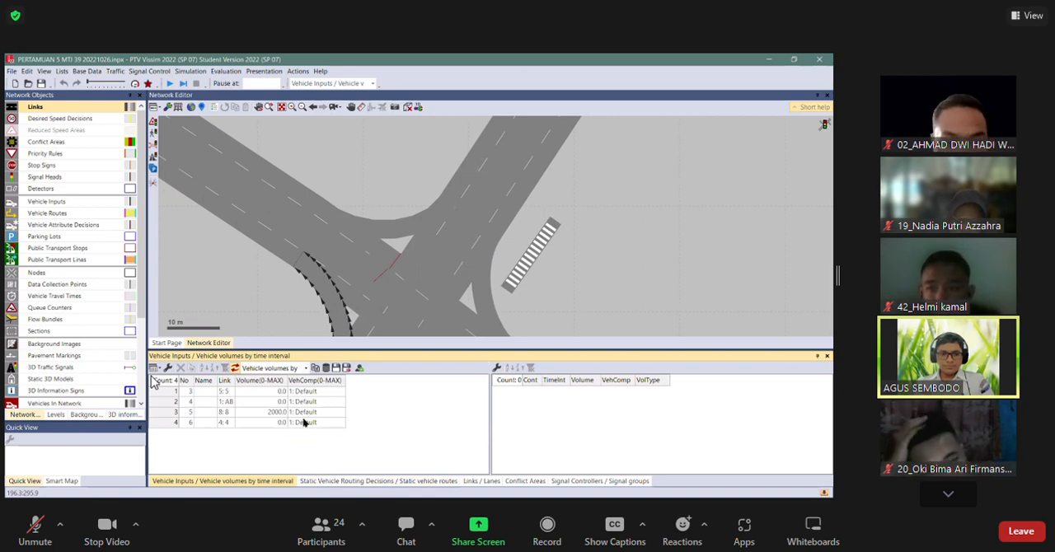
left_click(321, 480)
left_click(543, 405)
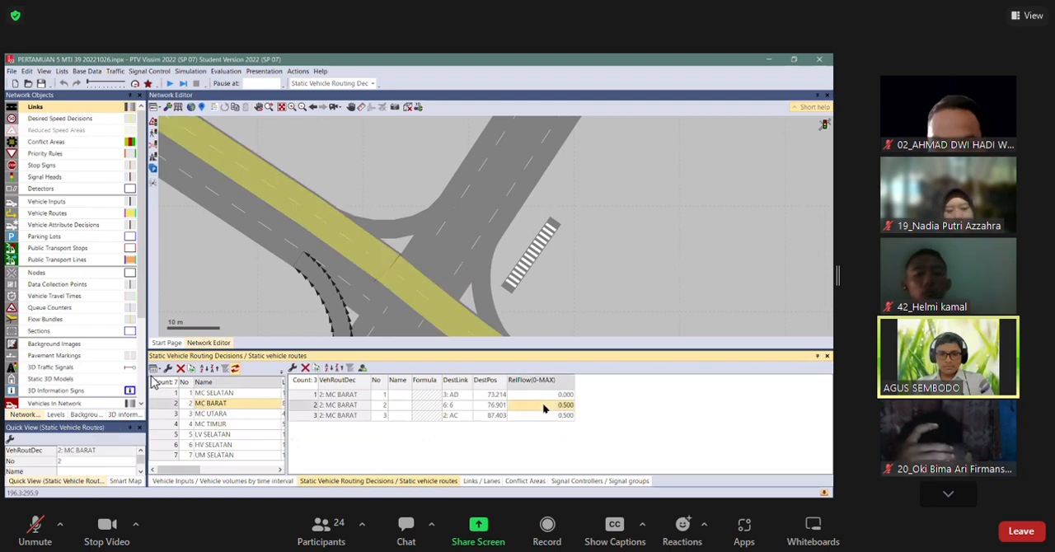
type("1")
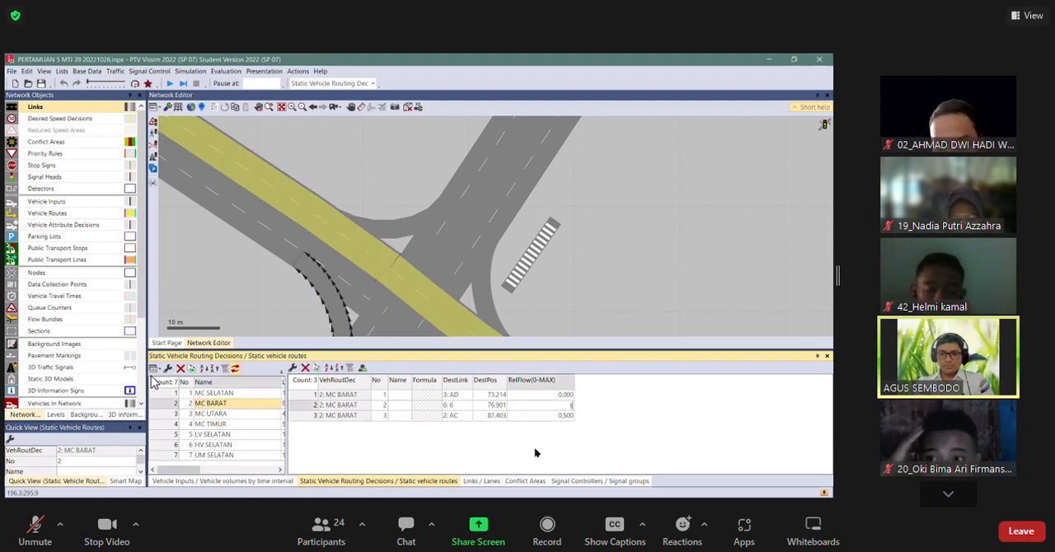
left_click(559, 417)
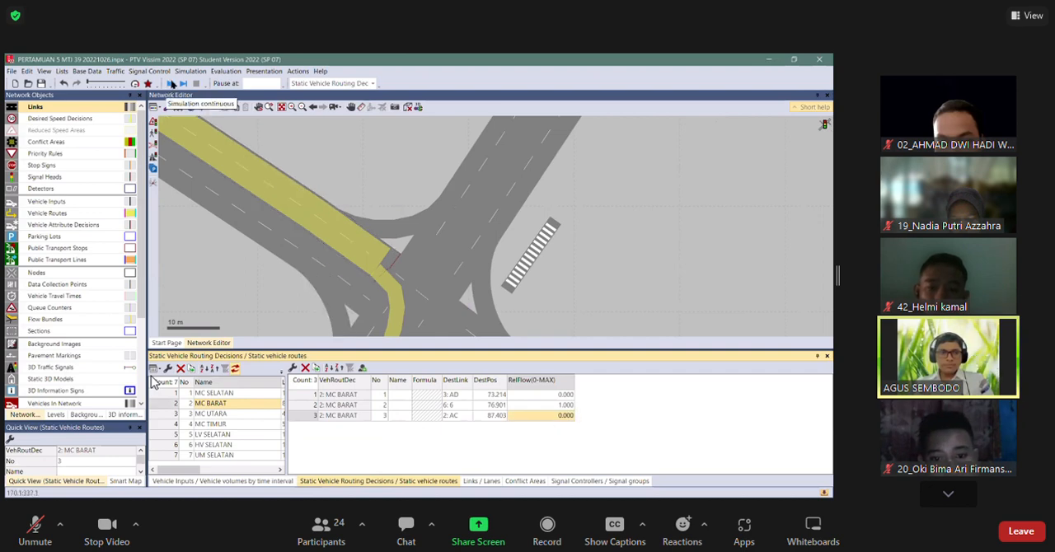
Save the changes and run the simulation to watch traffic heading for link 6, then stop it and show the network in wireframe.
left_click(168, 83)
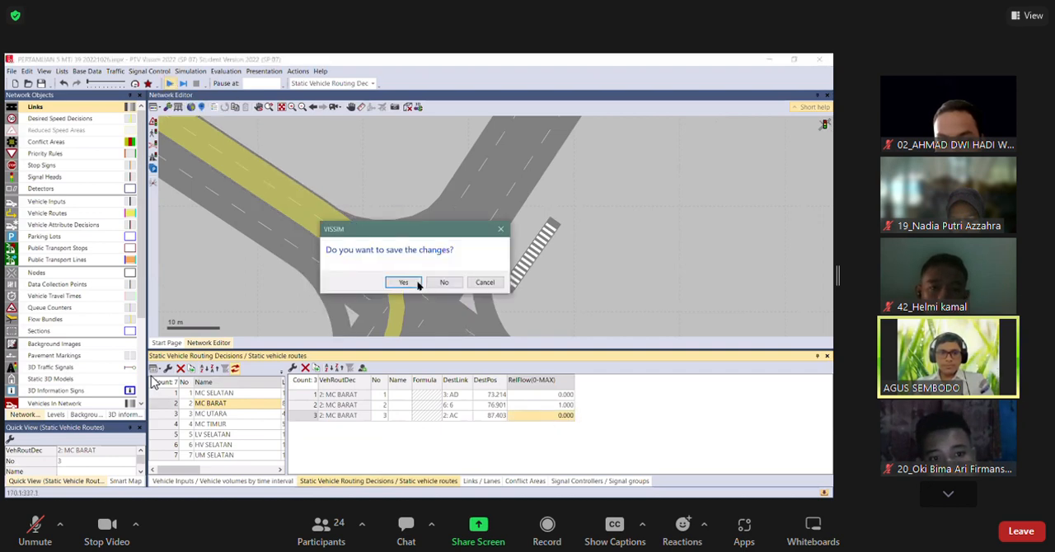
key("Return")
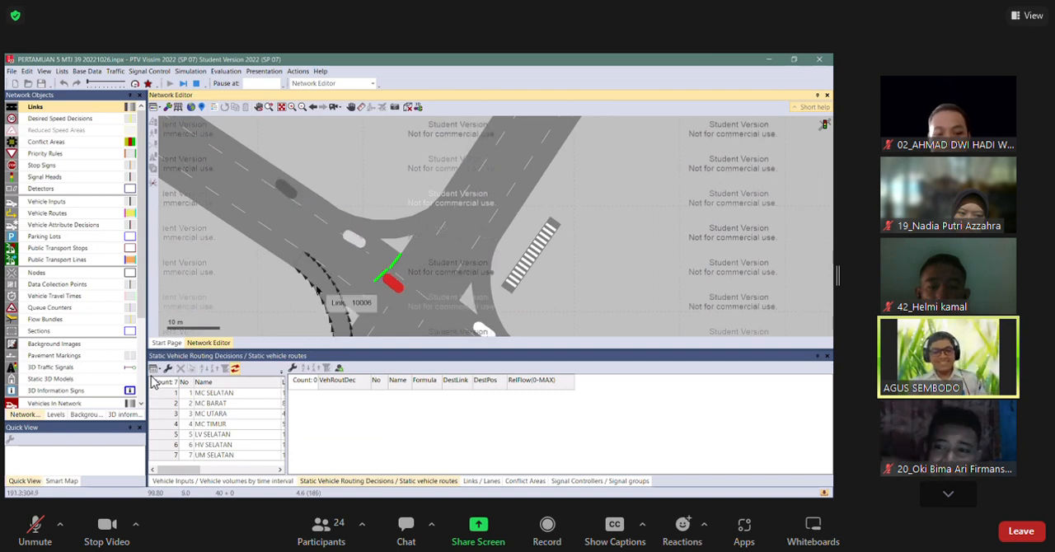
key("ctrl+a")
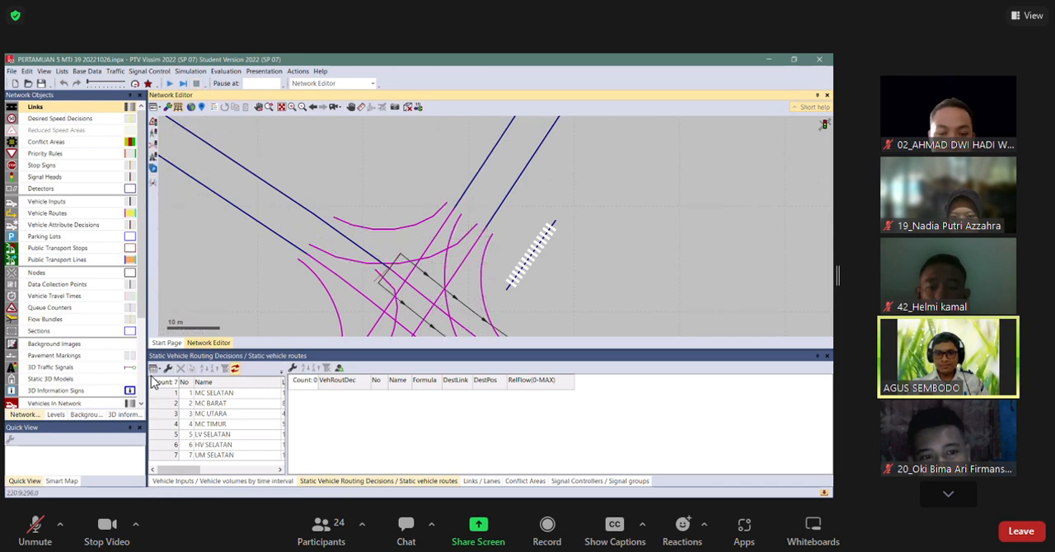
Move the start of connector 10010 forward so that it begins at the very end of link 8.
key("alt+Tab")
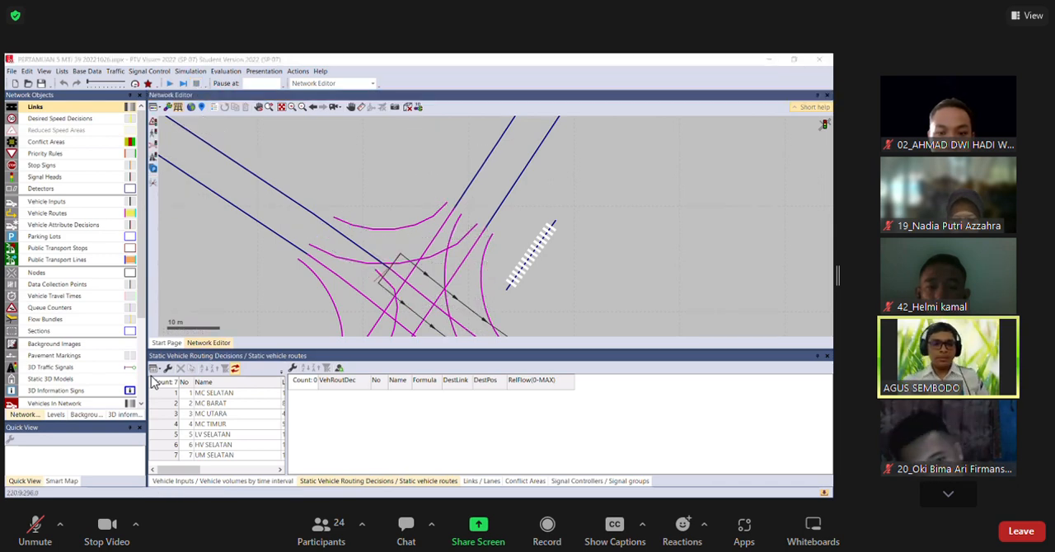
left_click(366, 183)
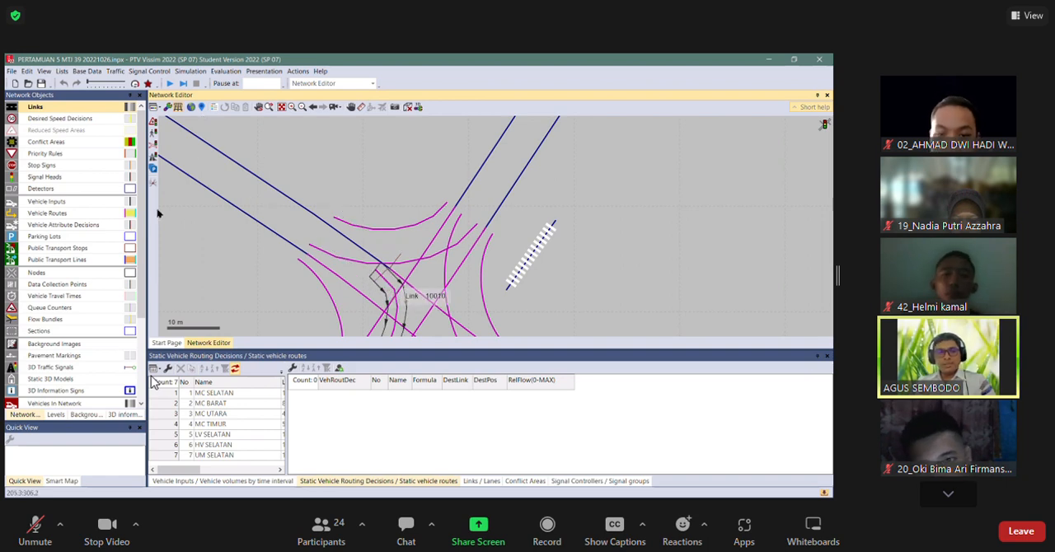
left_click(85, 178)
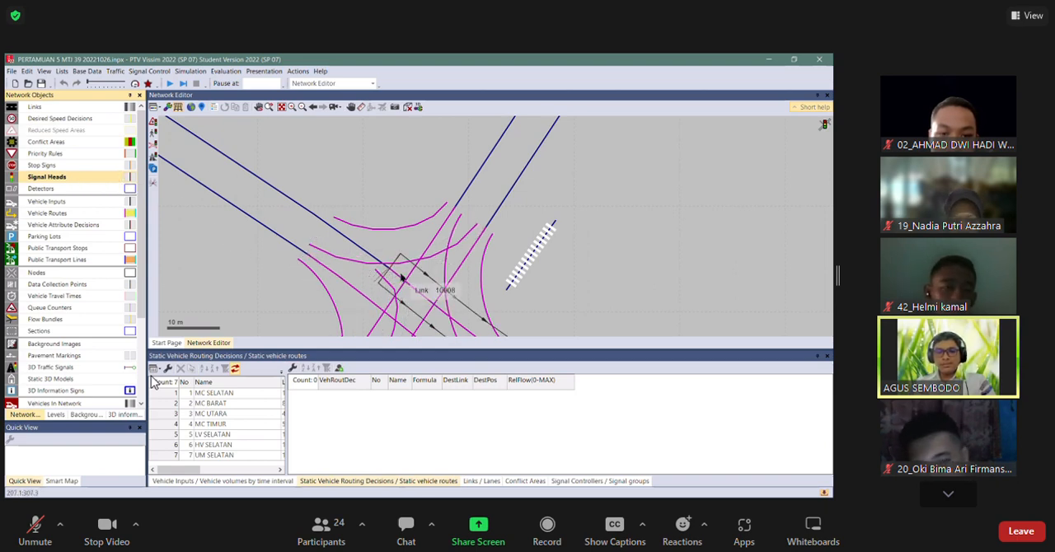
scroll(402, 278, "up", 2)
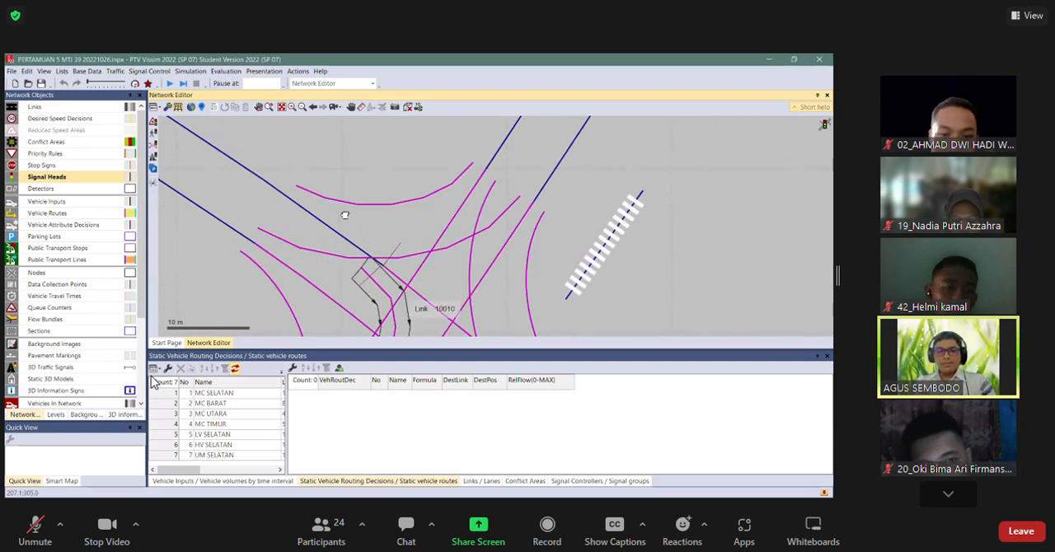
left_click_drag(402, 297, 343, 213)
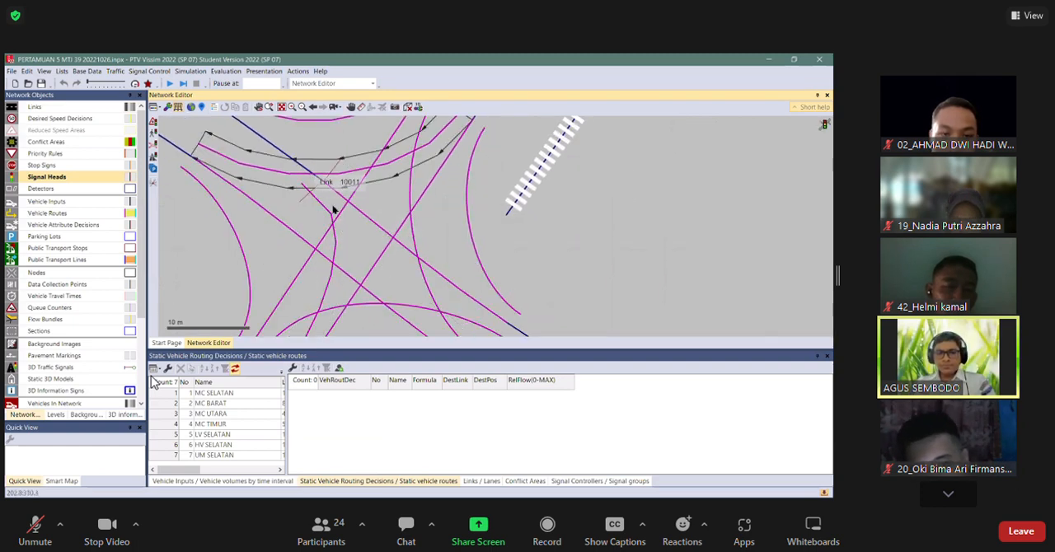
left_click(321, 170)
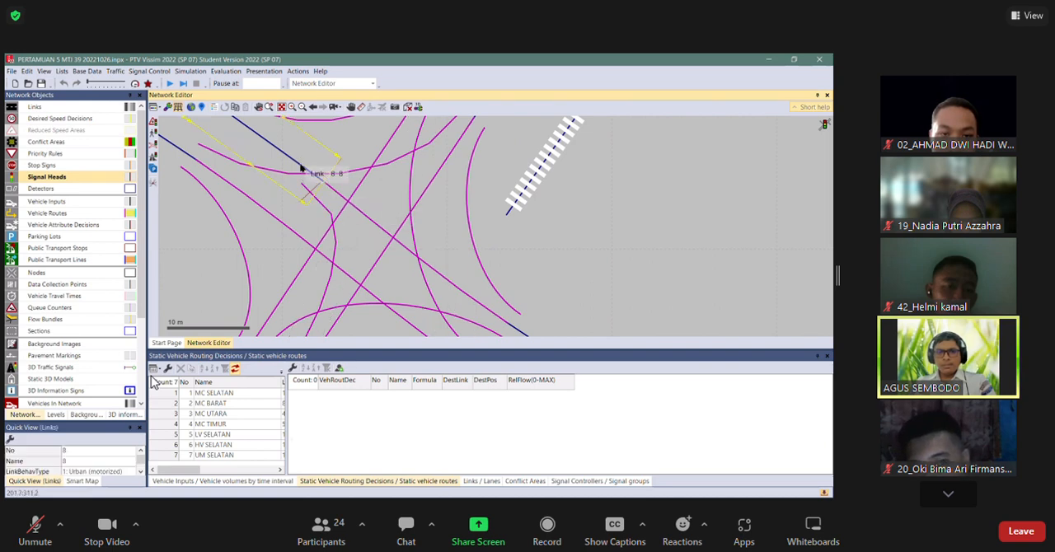
scroll(346, 189, "up", 2)
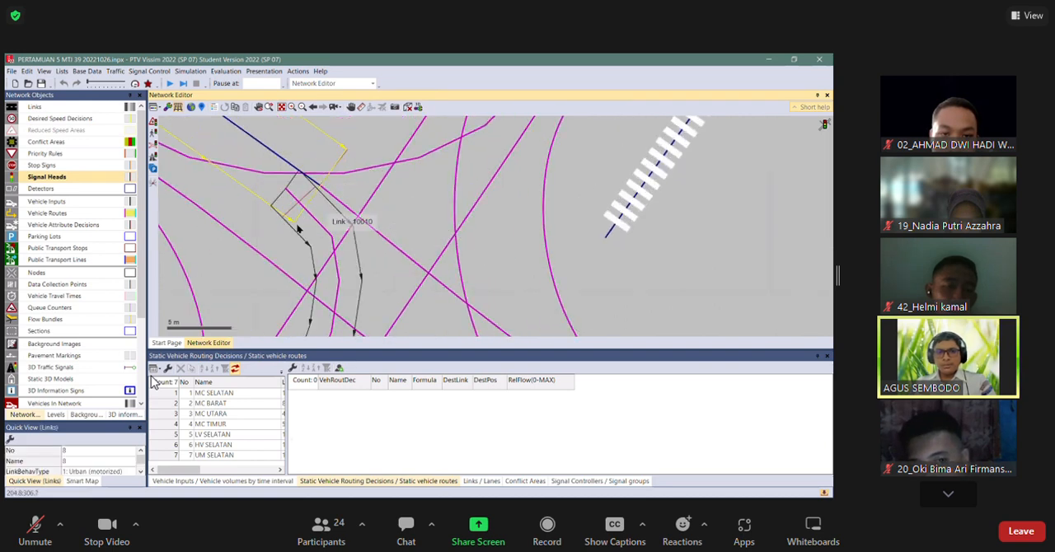
left_click(325, 233)
left_click(47, 108)
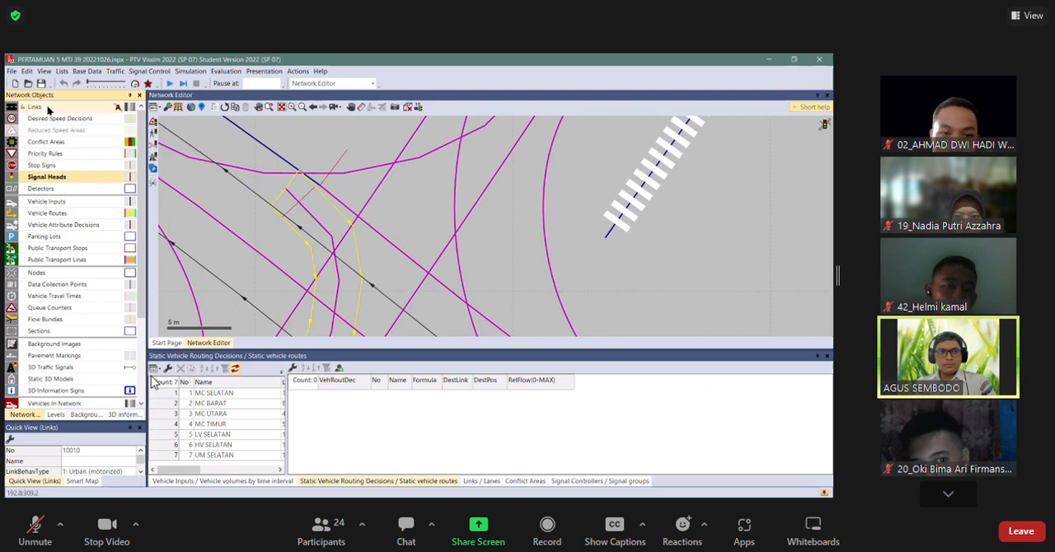
left_click_drag(290, 196, 307, 202)
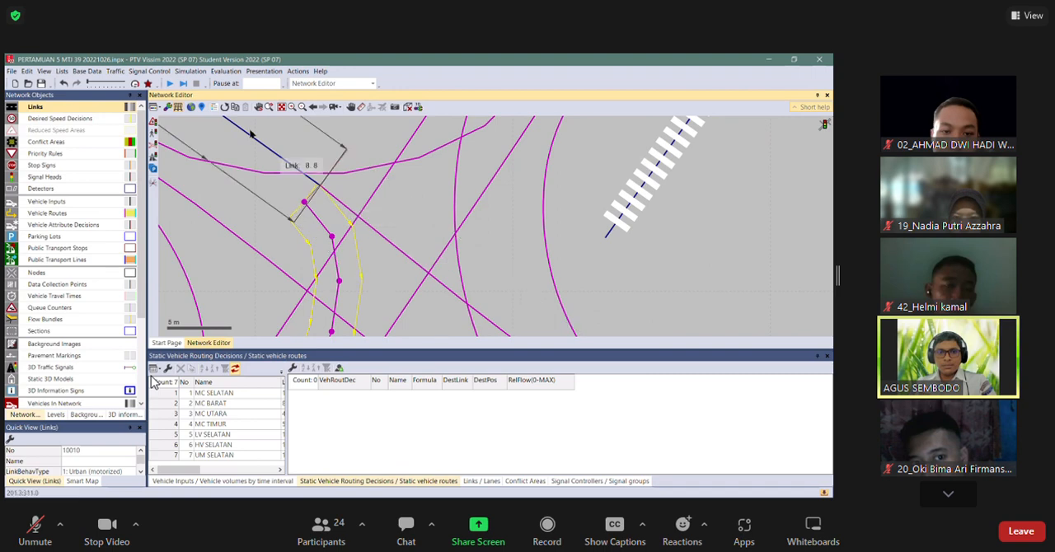
Move signal head 2 from connector 10010 back onto lane 1 of link 8, in line with signal head 1.
scroll(359, 217, "down", 3)
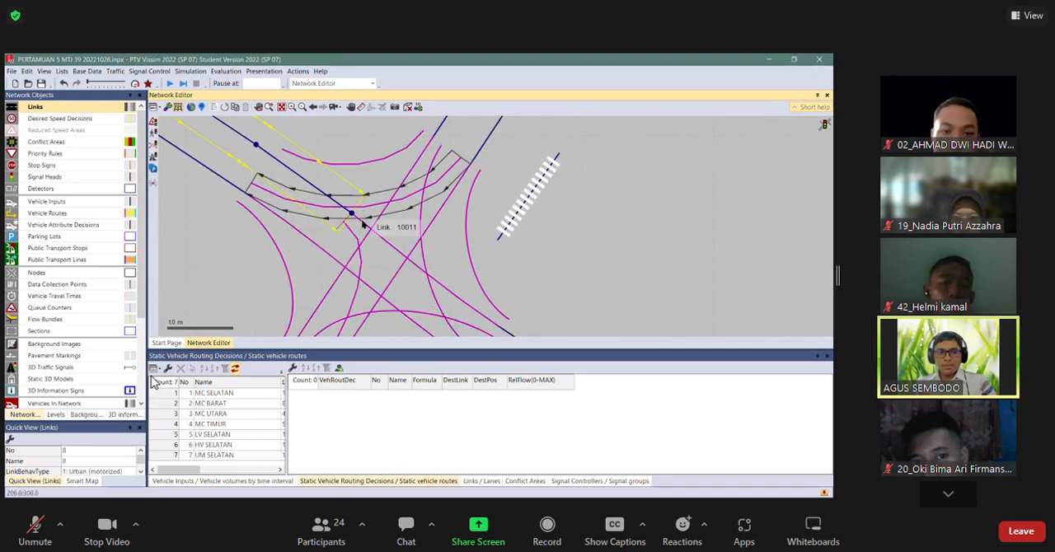
scroll(360, 217, "up", 3)
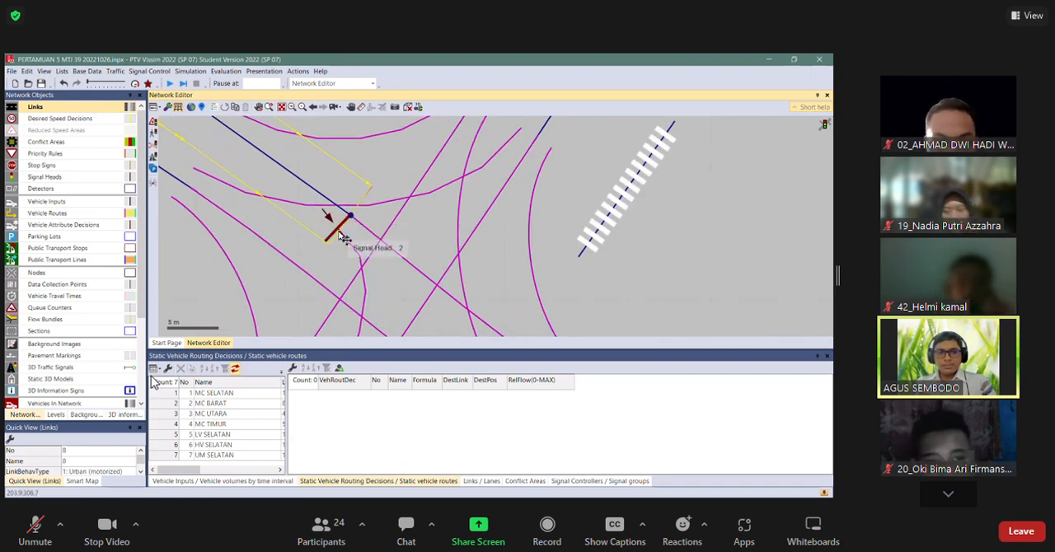
left_click(343, 238)
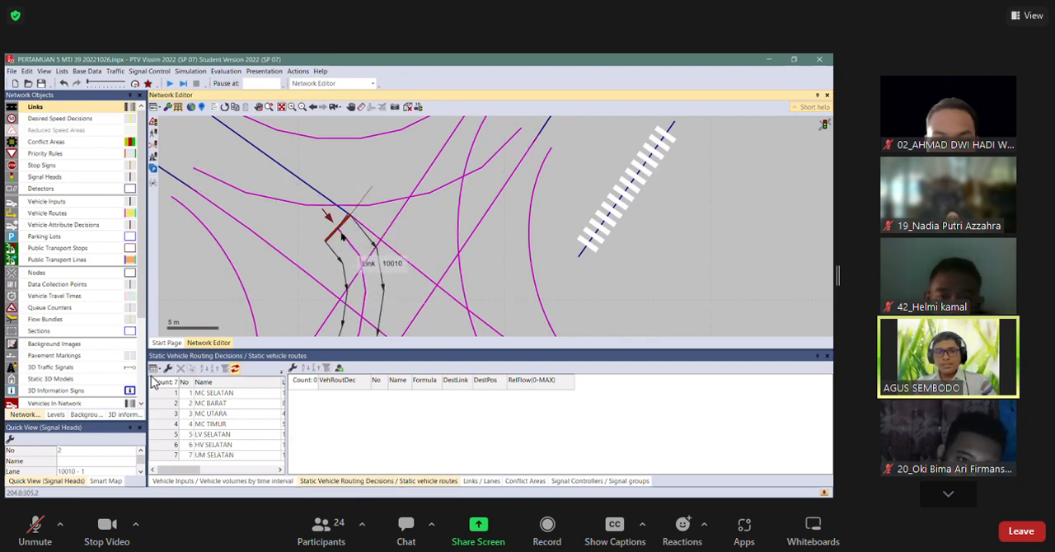
left_click_drag(342, 237, 351, 191)
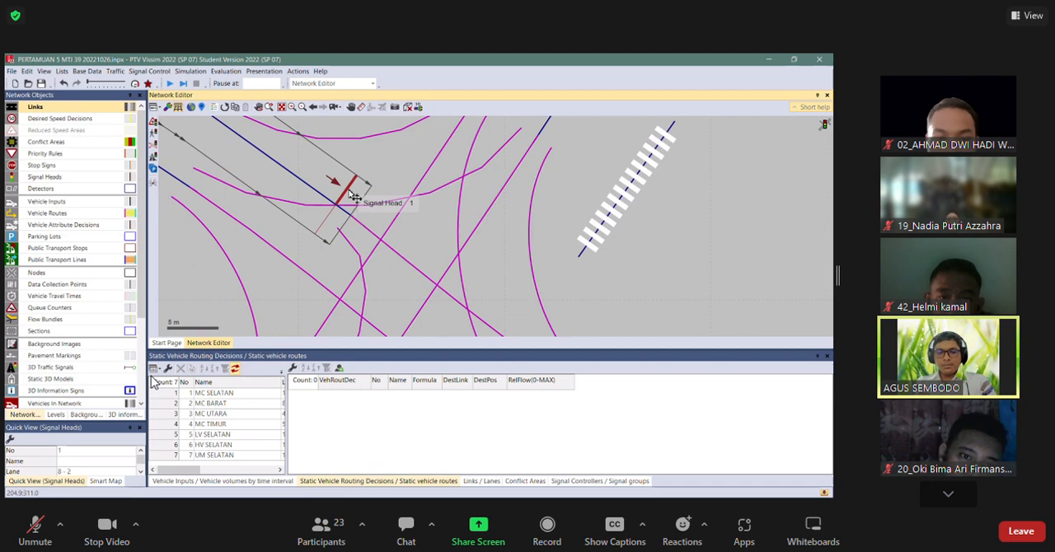
Inspect signal heads 1 and 2 at the end of link 8 and the connectors 10008 and 10010 that start there.
left_click(364, 245)
left_click(421, 232)
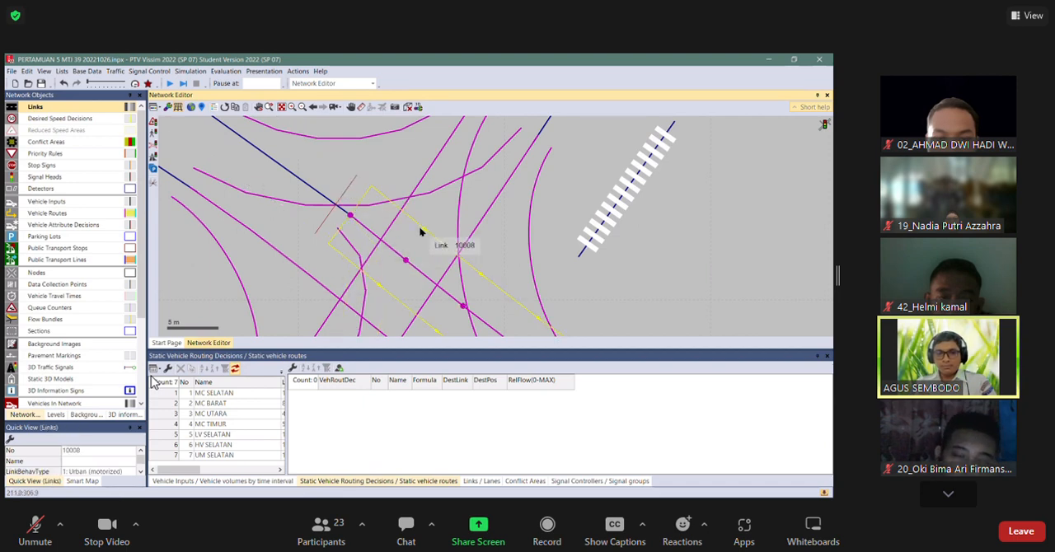
left_click(347, 192)
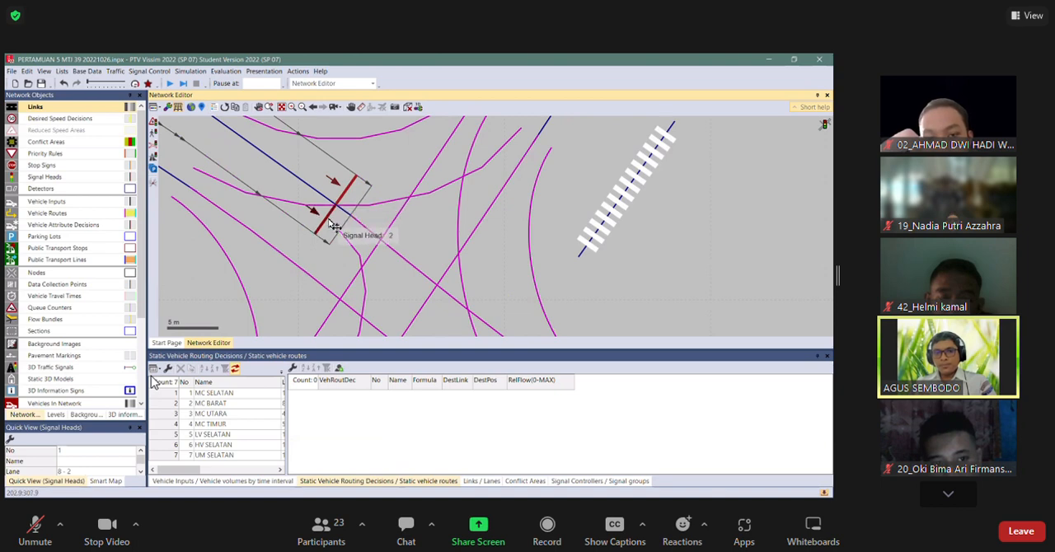
left_click(324, 188)
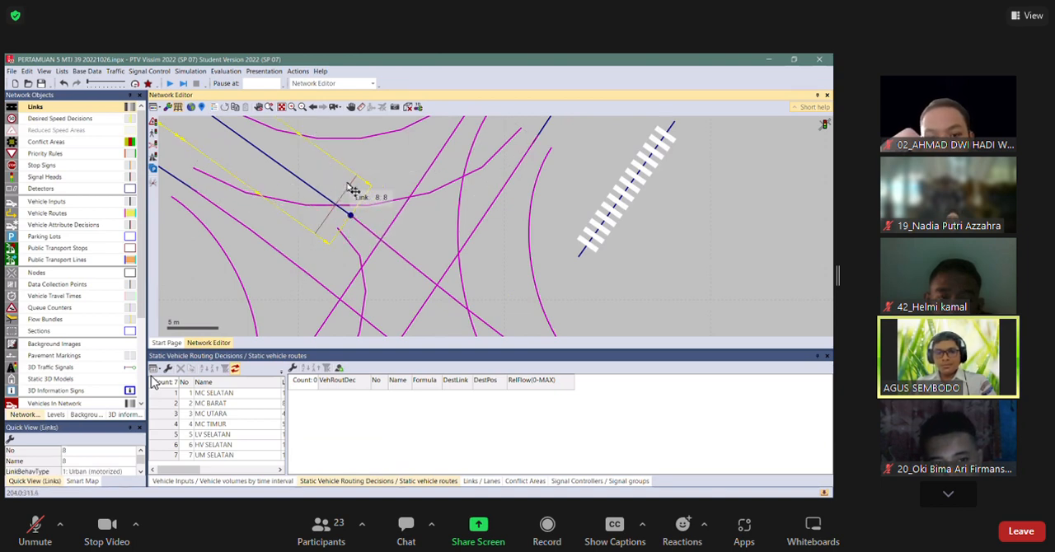
left_click(356, 194)
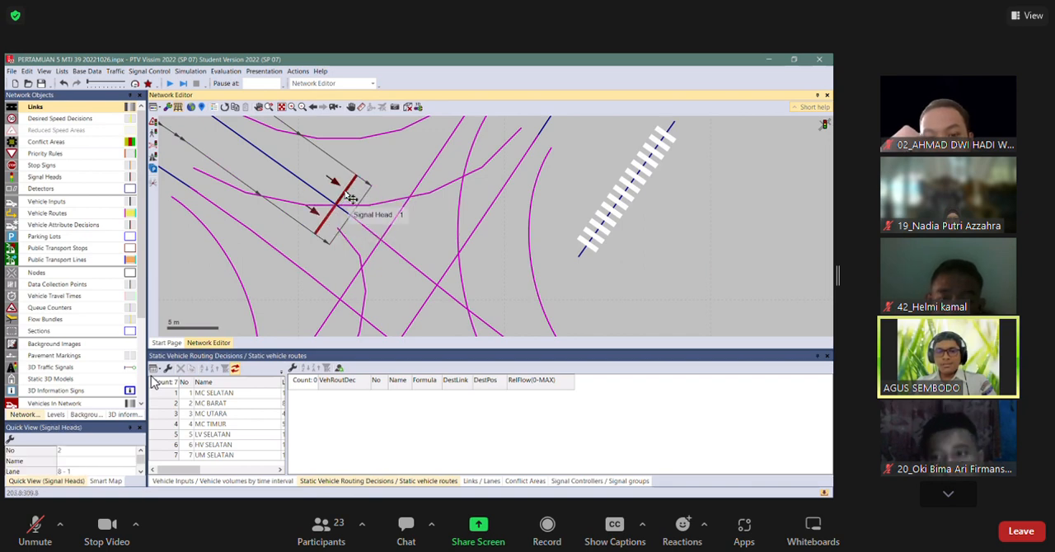
left_click(347, 194)
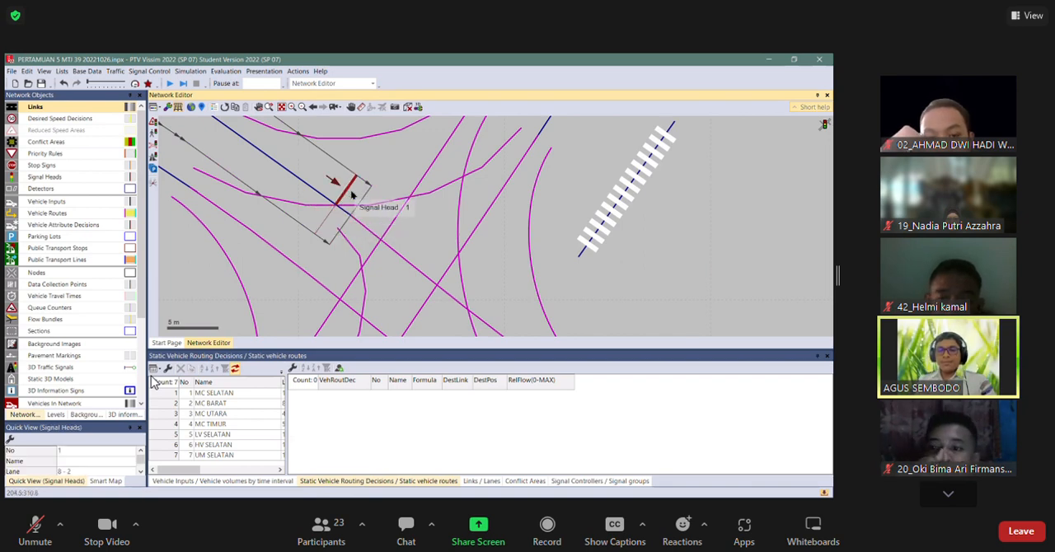
left_click(357, 221)
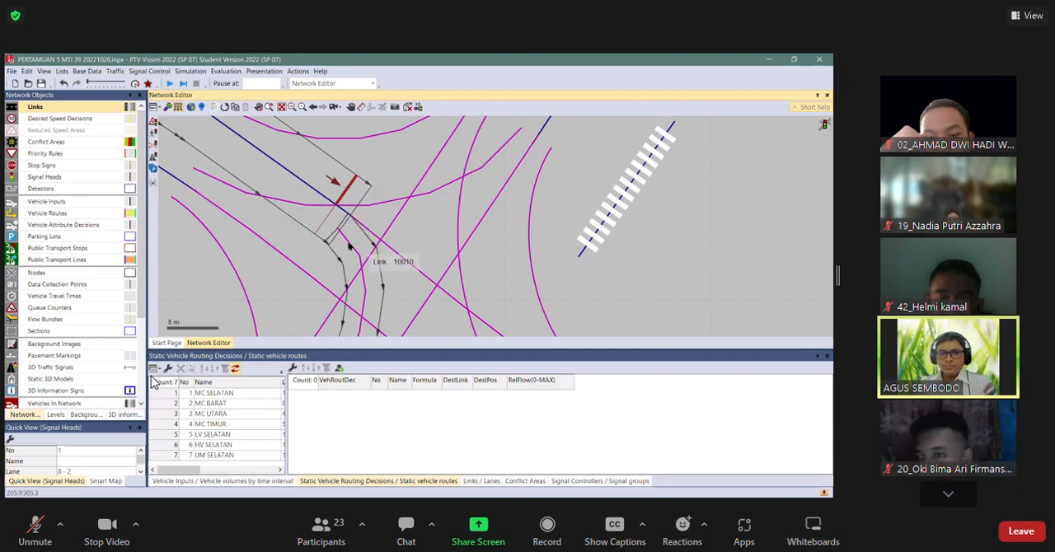
Move the starts of connectors 10010 and 10008 back along link 8 so that they begin before the signal heads.
left_click(79, 111)
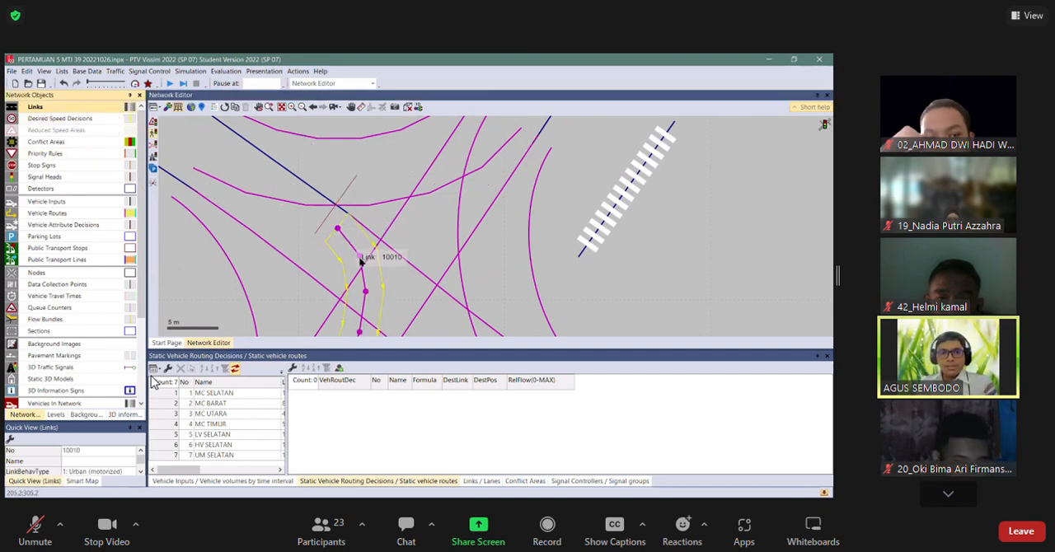
left_click(329, 220)
left_click_drag(336, 226, 328, 200)
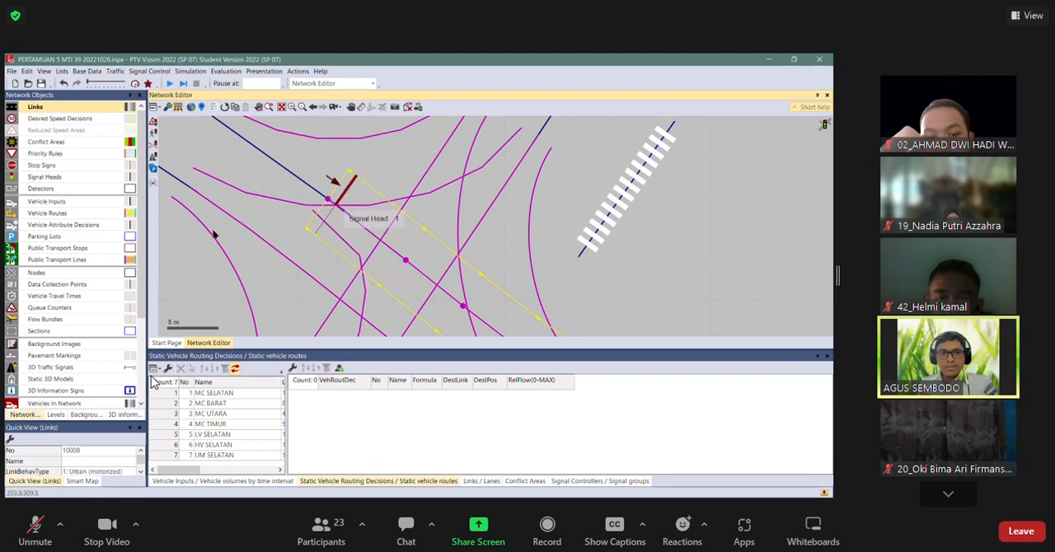
left_click(200, 134)
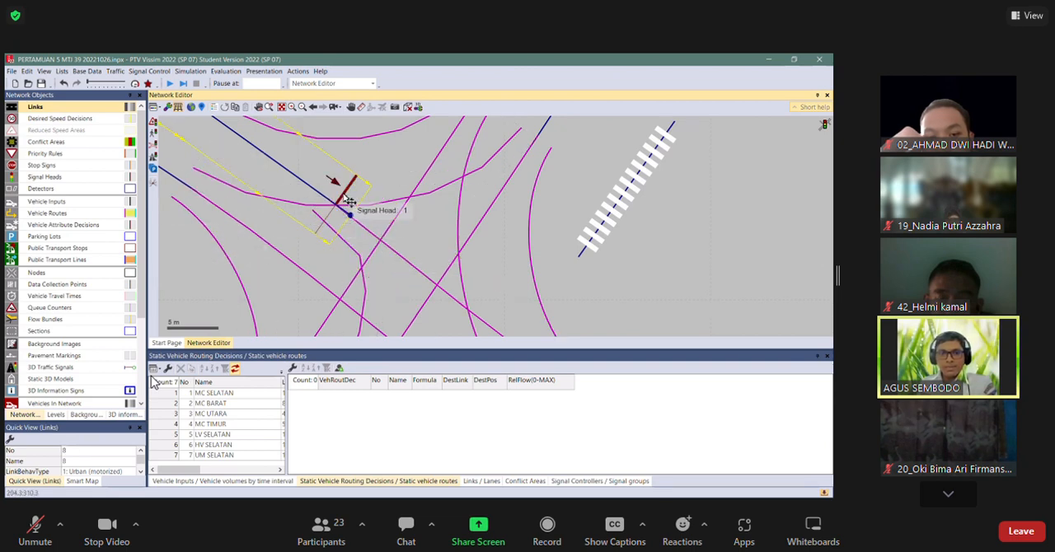
left_click(340, 202)
left_click(359, 261)
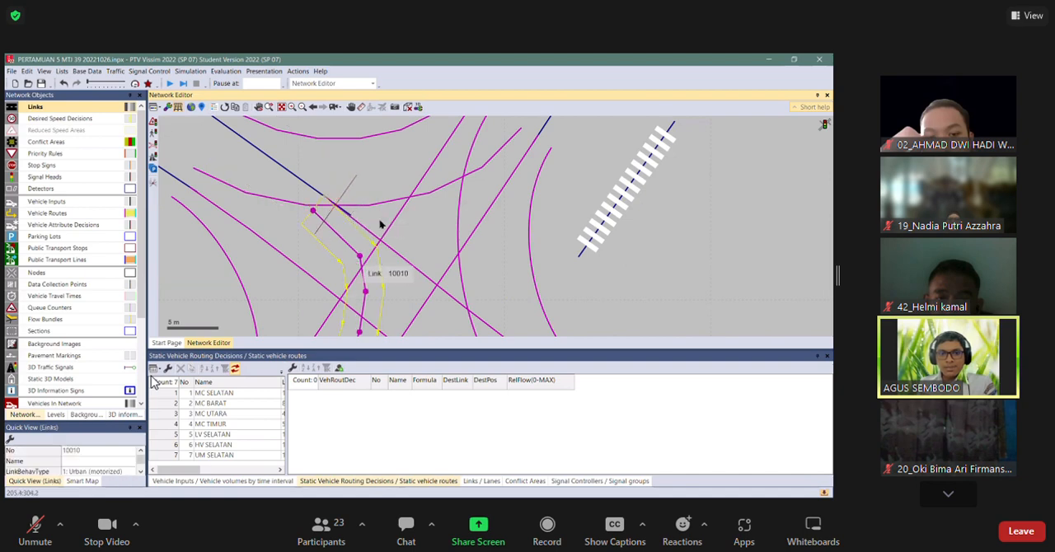
Run the simulation to watch how link 8 traffic responds to the signal heads with the early connector starts, then stop it.
left_click(388, 248)
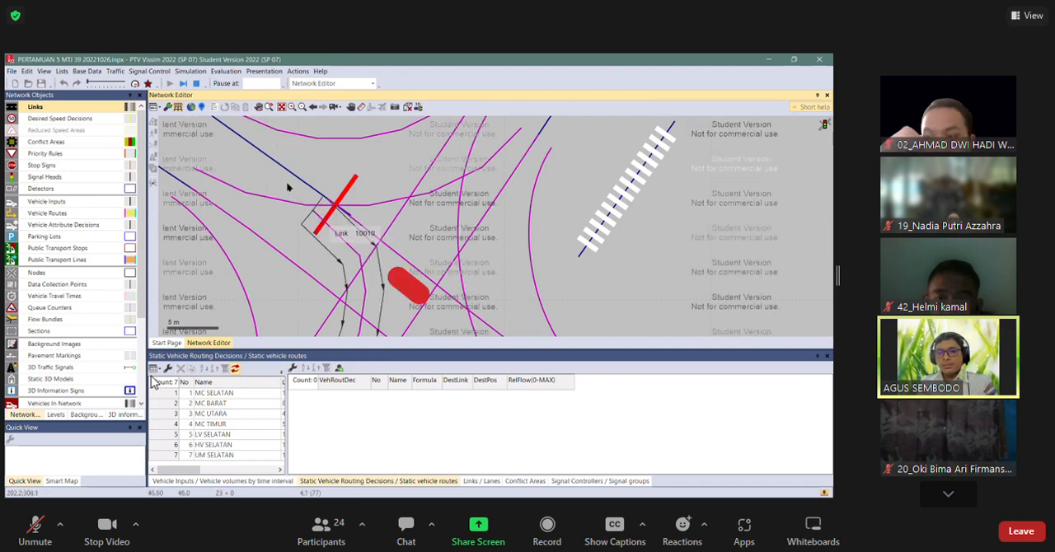
left_click(351, 198)
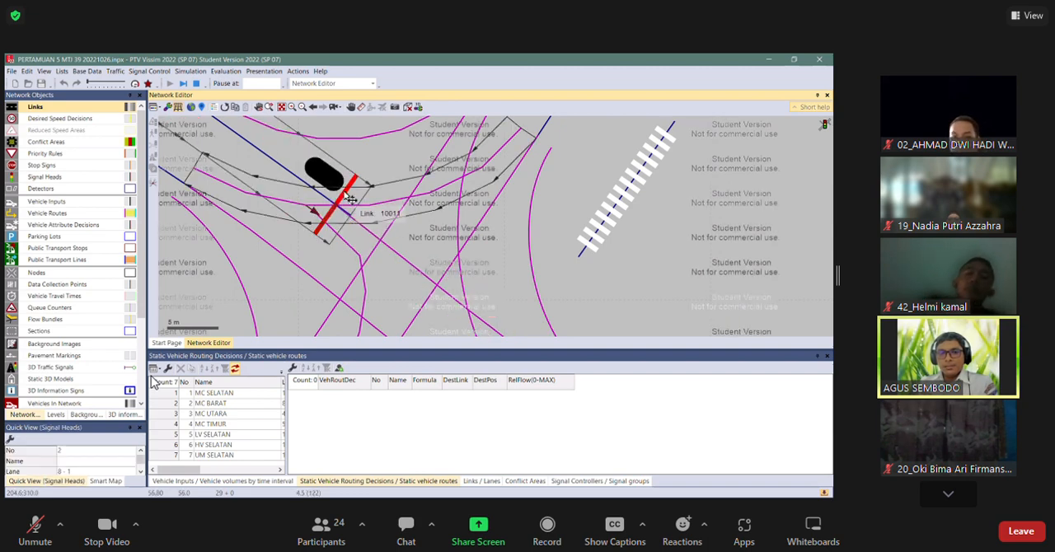
left_click(408, 267)
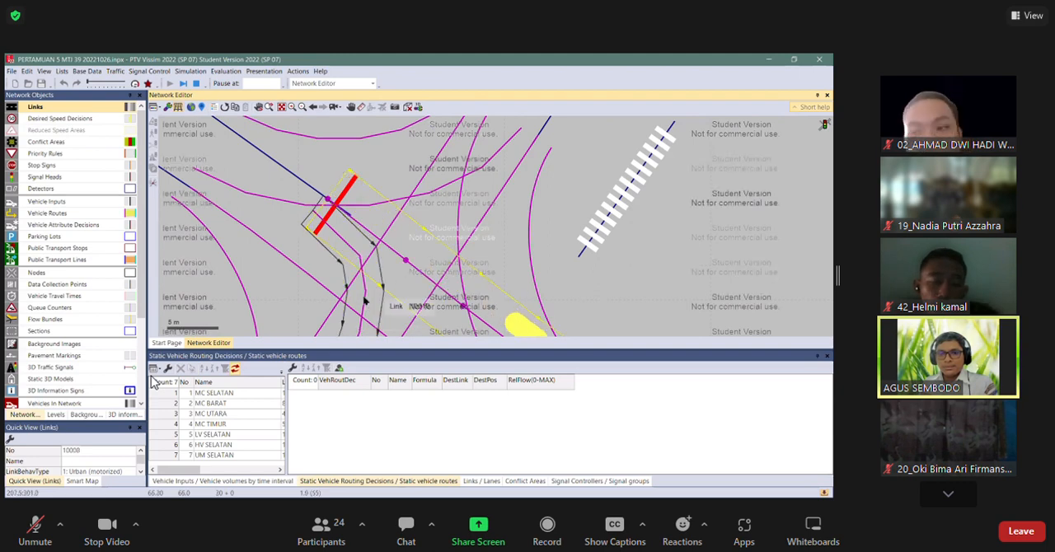
left_click(406, 271)
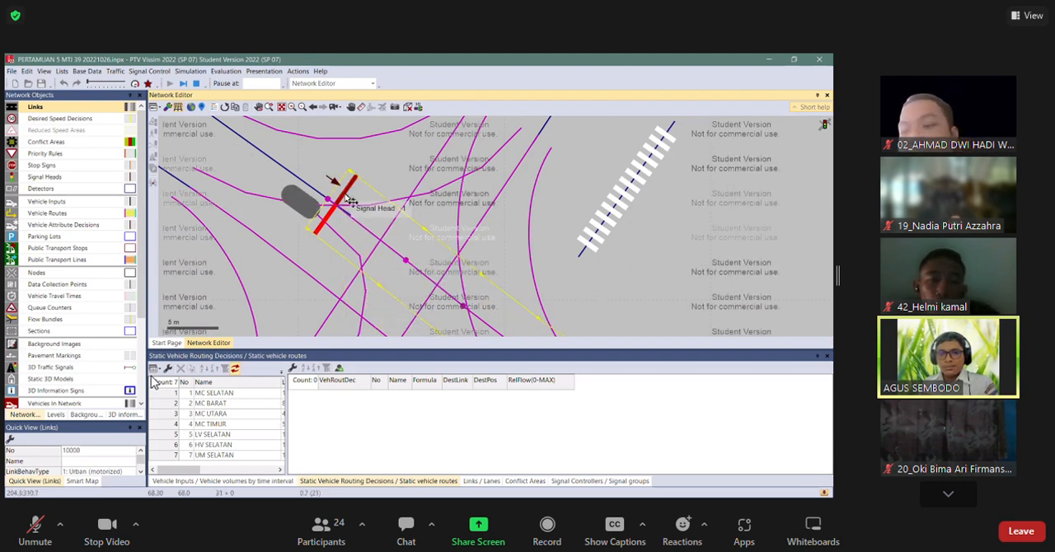
left_click(365, 295)
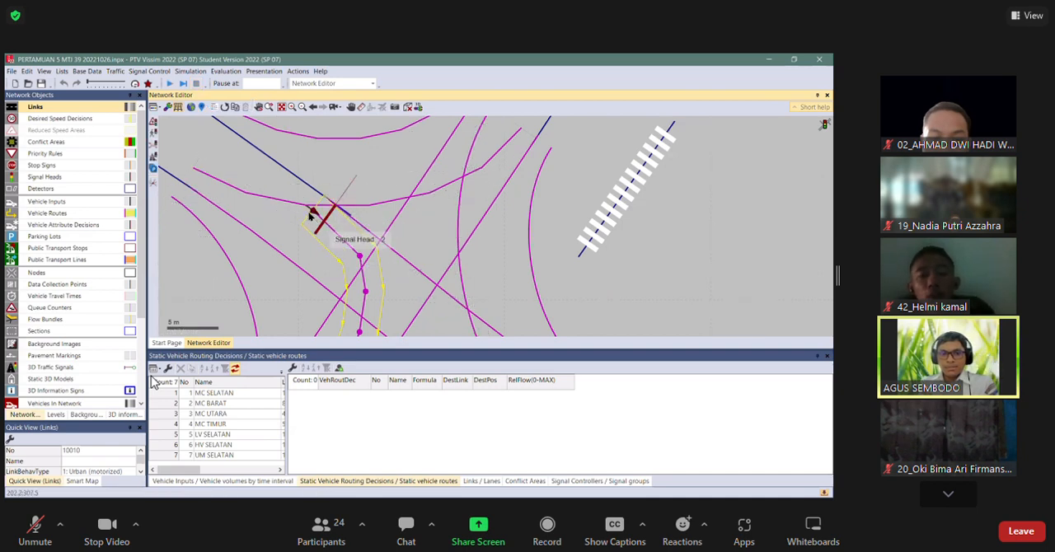
Move the starts of connectors 10010 and 10008 forward past both signal heads on link 8.
left_click_drag(321, 219, 339, 234)
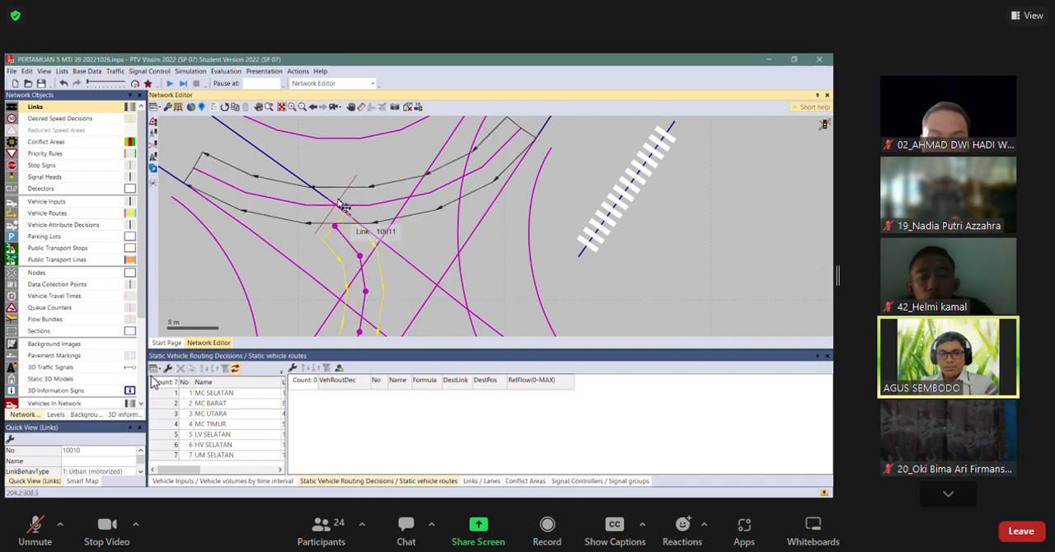
left_click(374, 233)
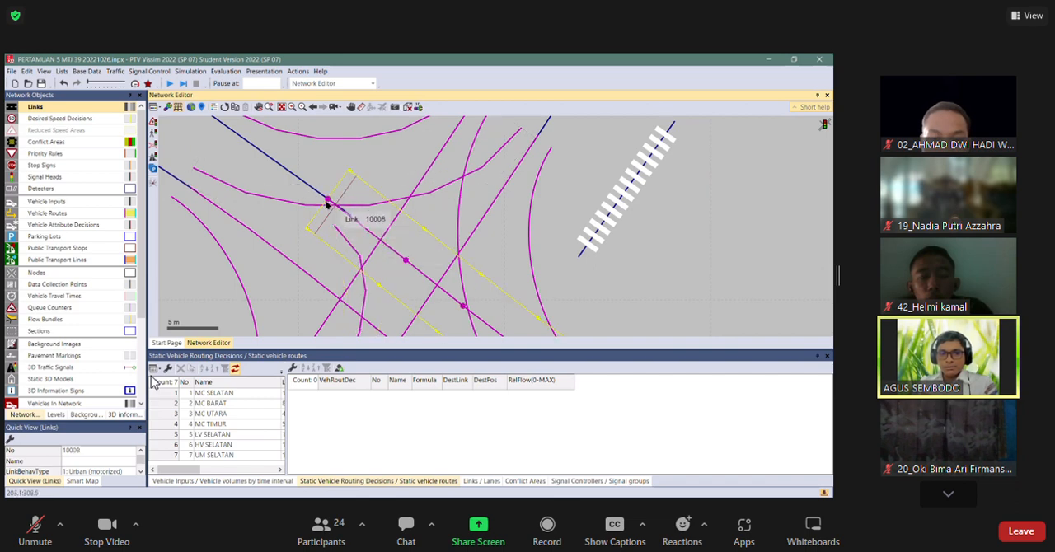
left_click_drag(328, 204, 344, 211)
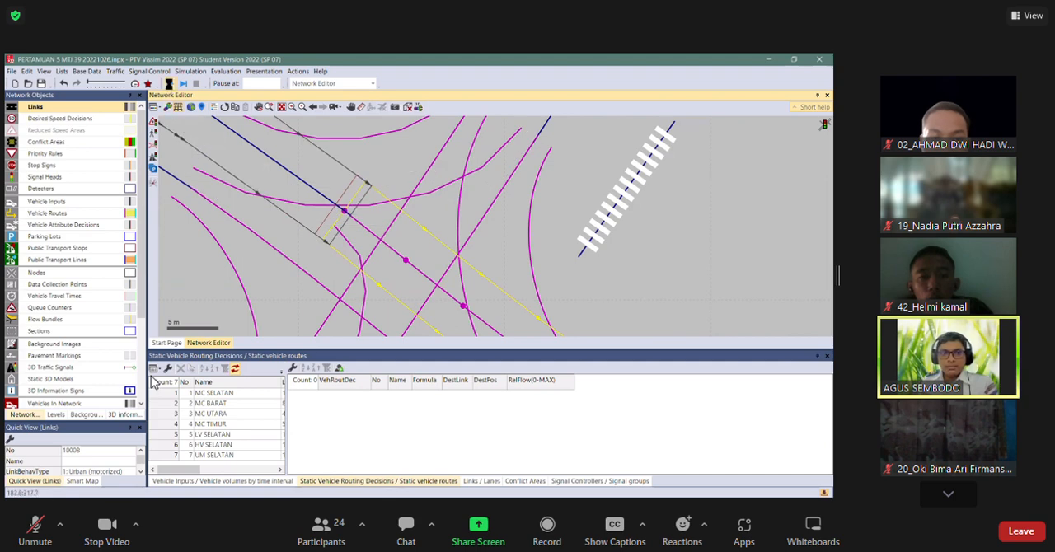
Run the simulation with the corrected connectors, turn off the wireframe display, and stop the run.
scroll(391, 283, "down", 2)
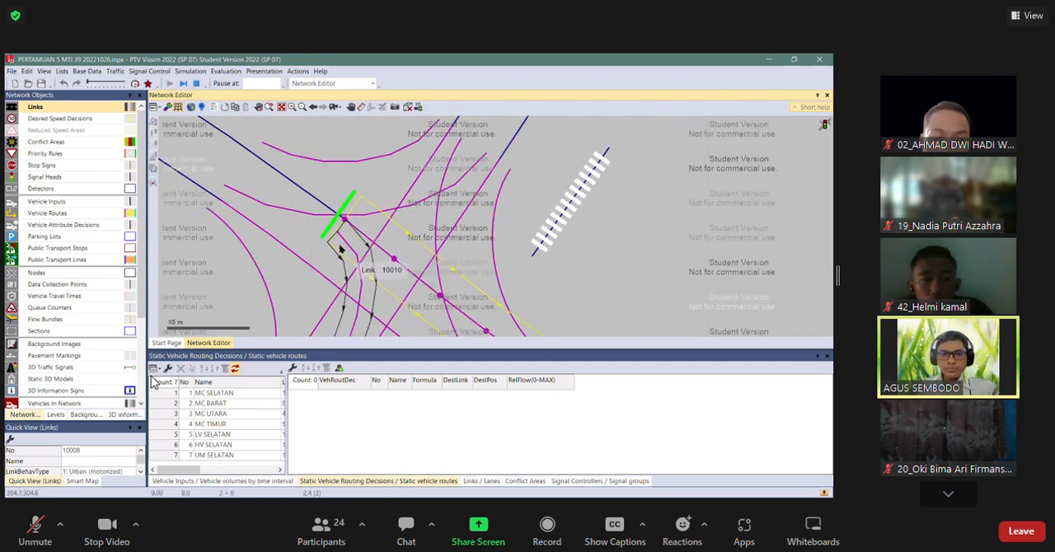
scroll(339, 249, "down", 2)
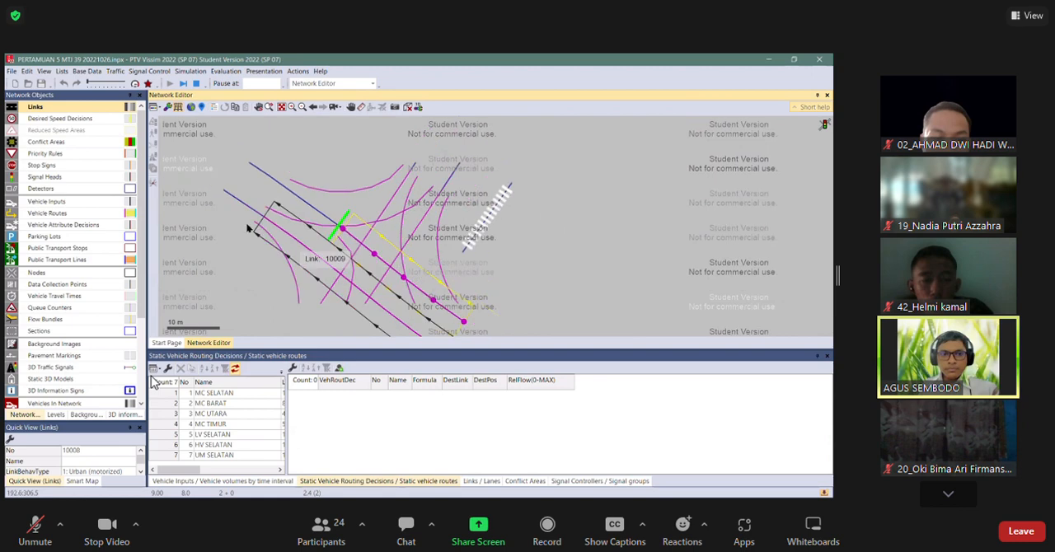
left_click(179, 108)
left_click(221, 265)
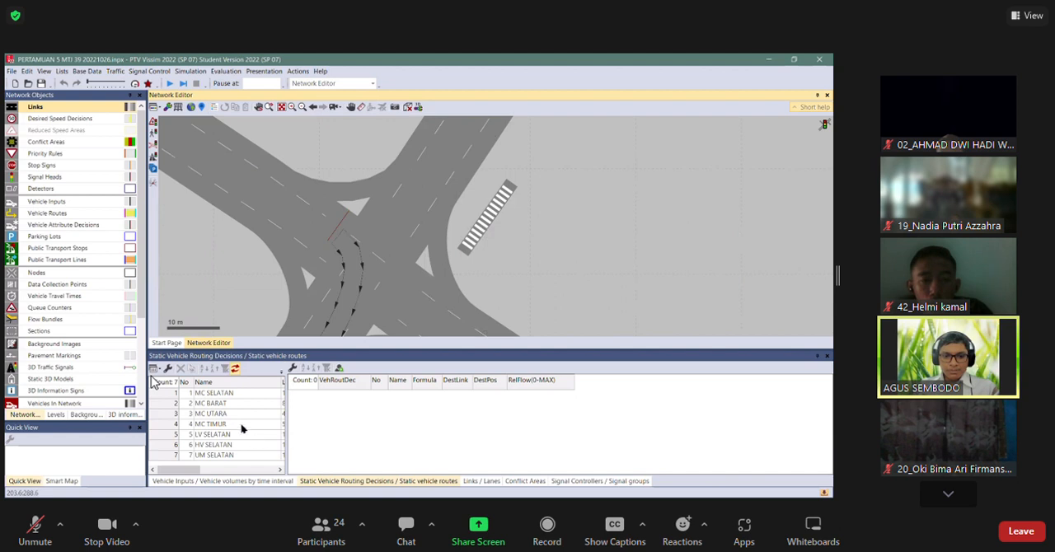
Set the relative flow of all three MC BARAT static routes to 0.3 and run the simulation.
left_click(219, 404)
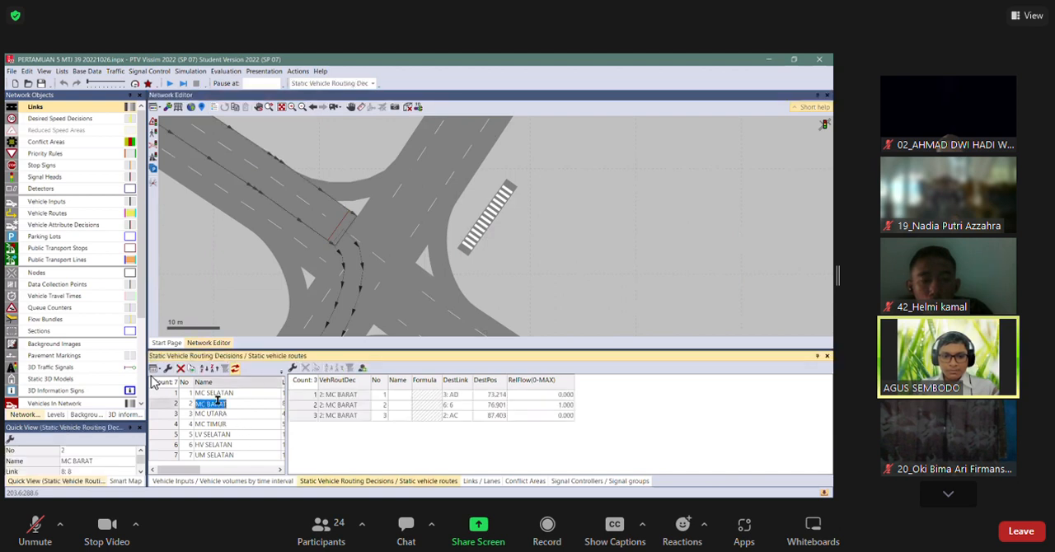
left_click(552, 416)
left_click(552, 416)
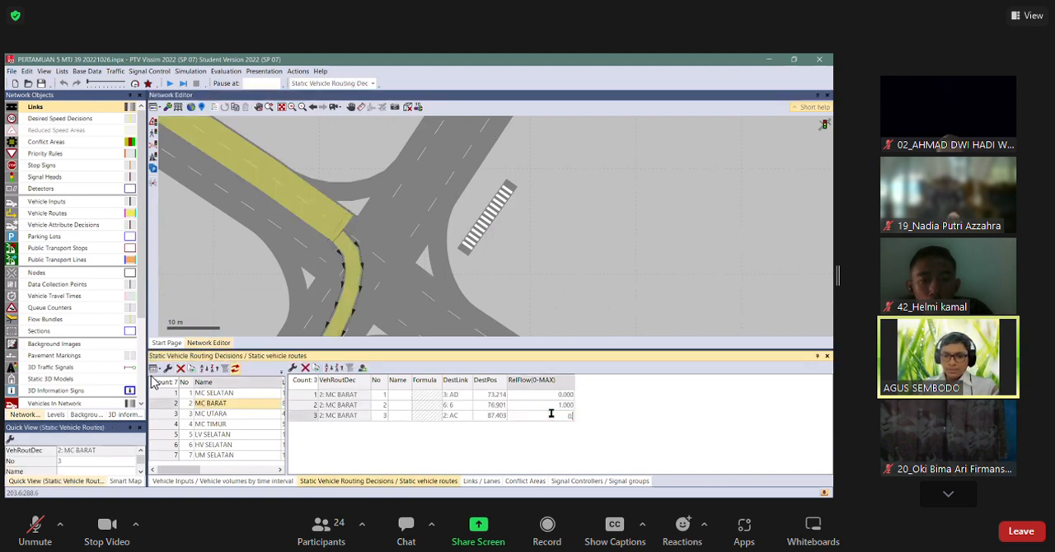
key("Up")
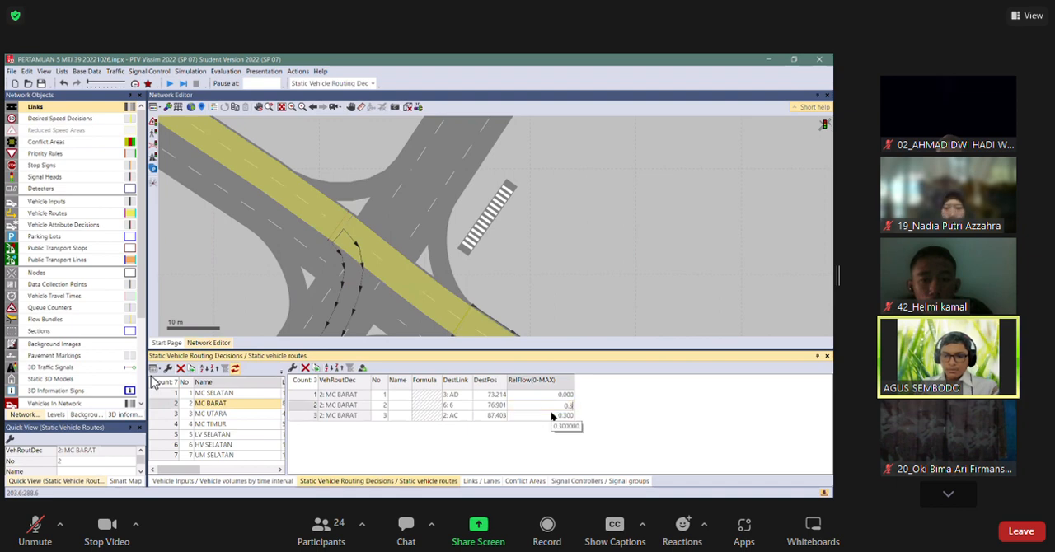
key("Up")
type("0.3")
key("Down")
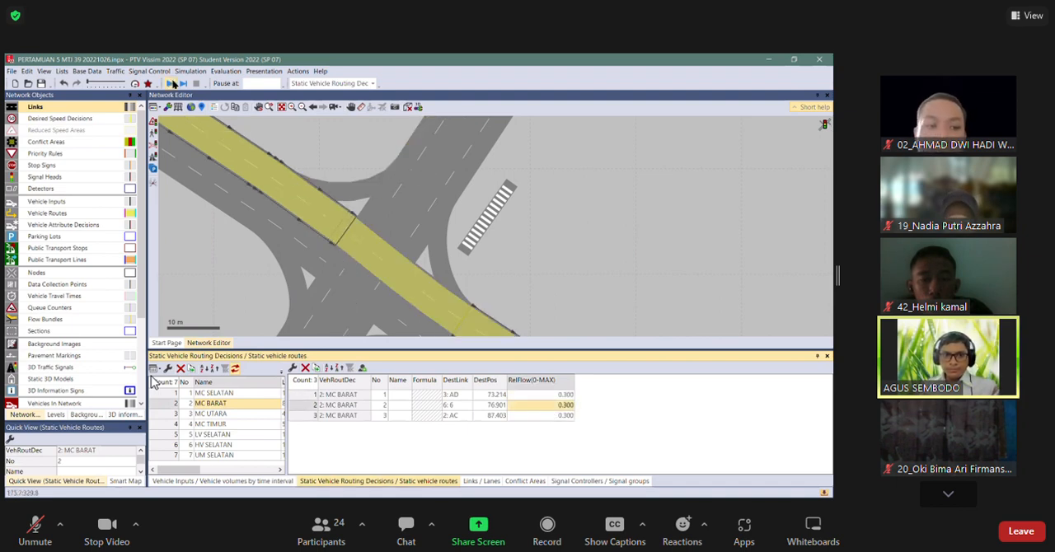
left_click(508, 251)
key("F5")
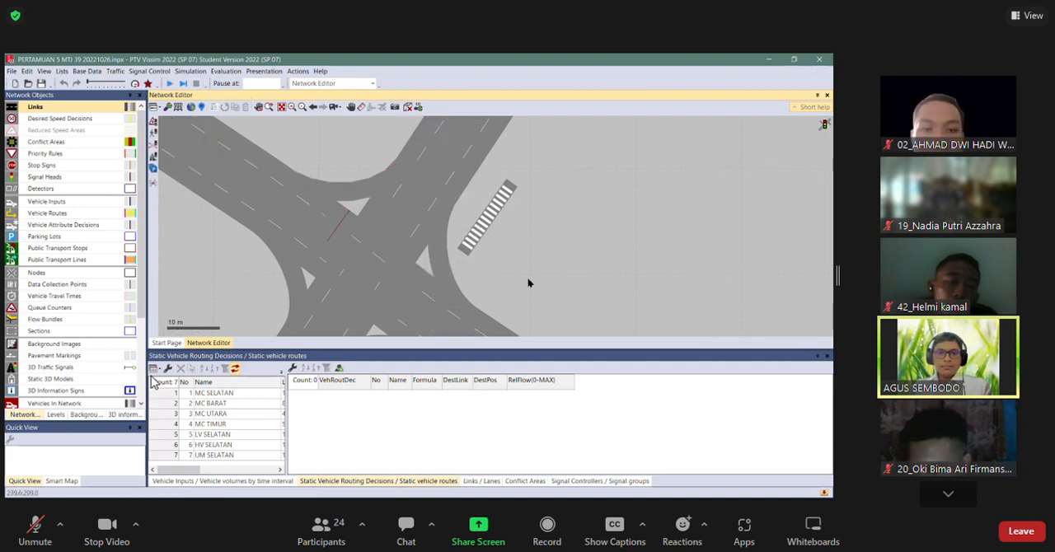
Extend the junction-side ends of links 3 (AD) and 4 further toward the centre of the intersection.
key("ctrl+a")
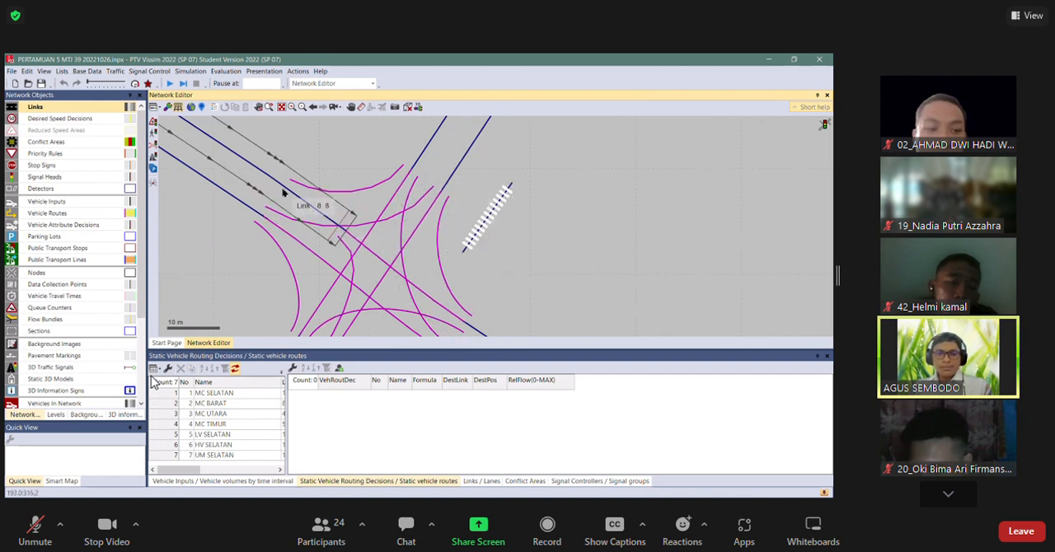
left_click(325, 216)
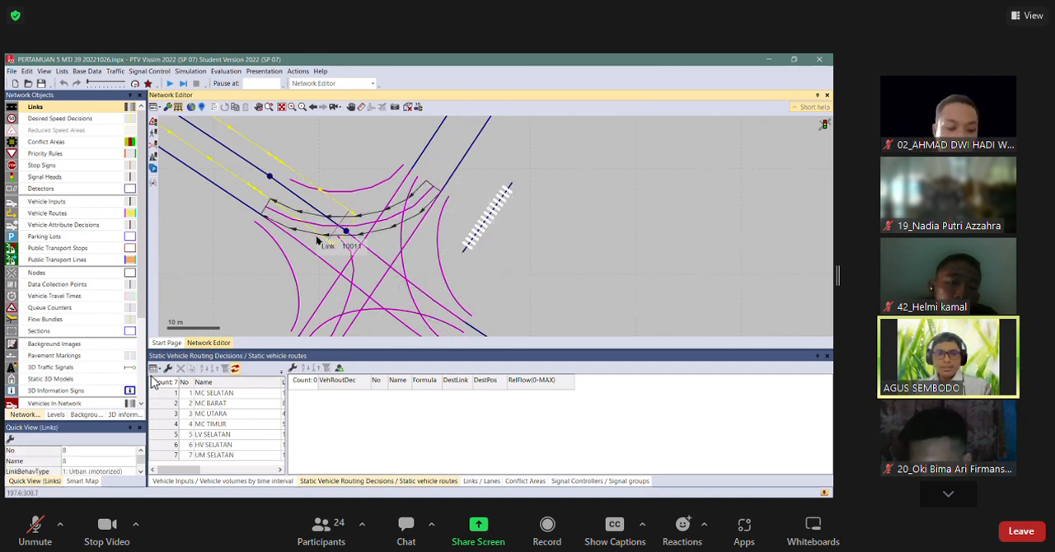
left_click(422, 161)
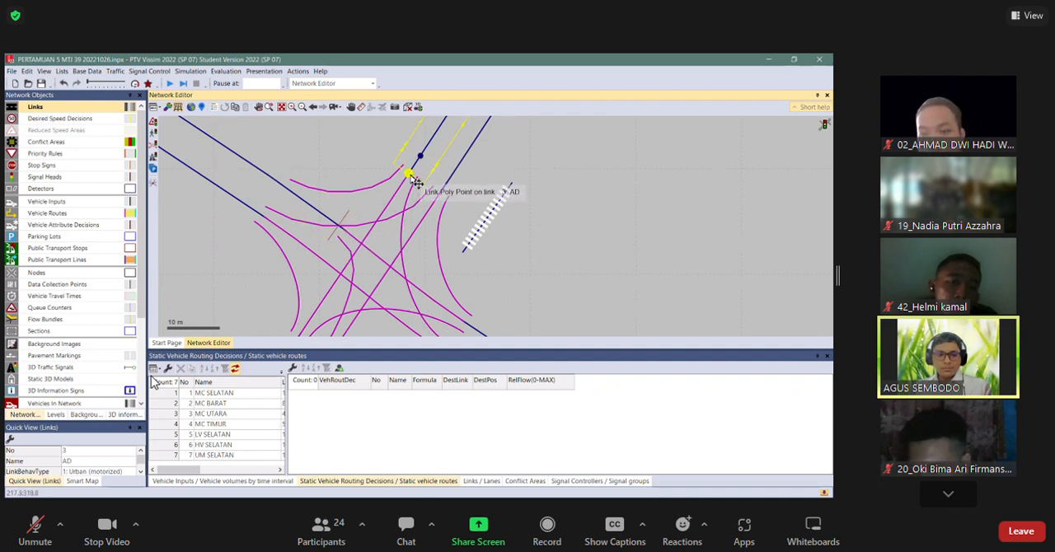
key("ctrl+a")
left_click_drag(410, 178, 379, 231)
left_click(453, 172)
left_click_drag(442, 200, 399, 248)
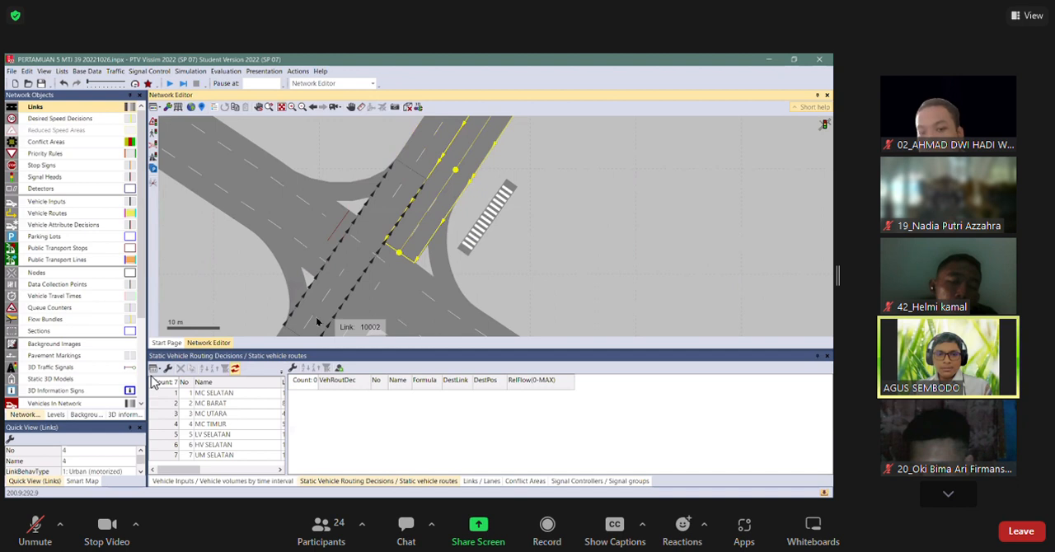
Extend the junction-side ends of links 1 (AB) and 2 (AC) toward the centre of the intersection.
left_click_drag(311, 319, 305, 216)
left_click(284, 239)
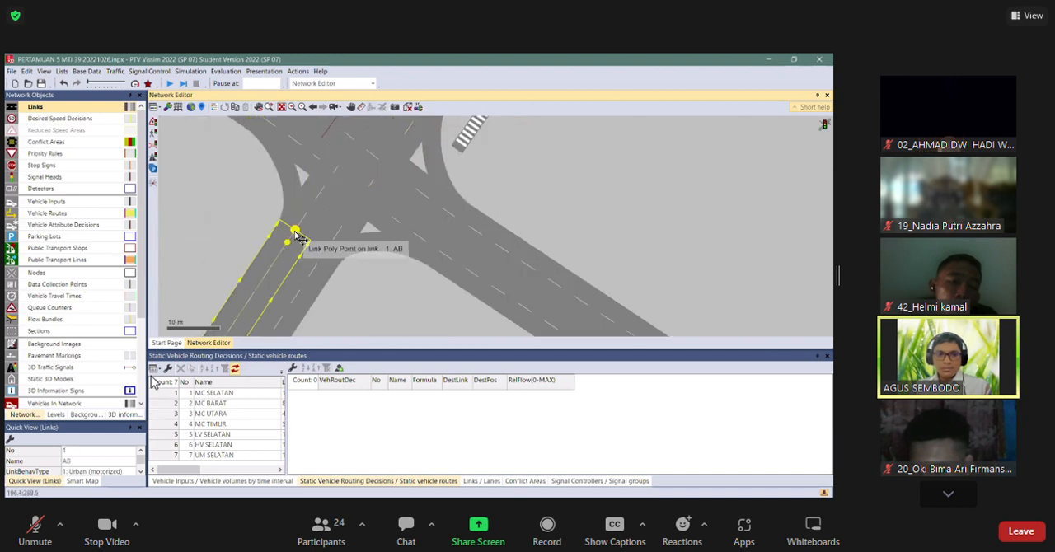
left_click_drag(304, 217, 329, 193)
left_click(309, 286)
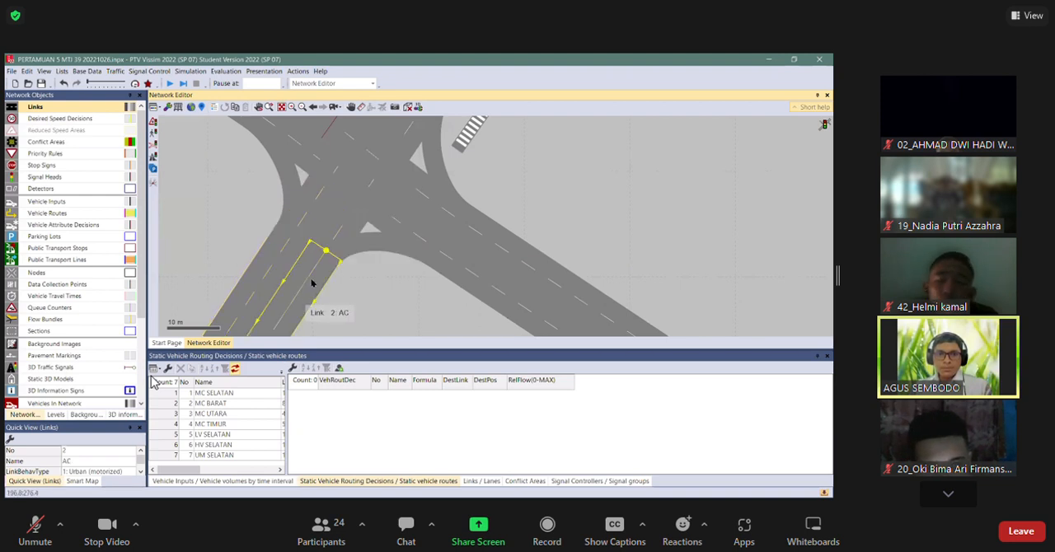
left_click_drag(327, 250, 353, 212)
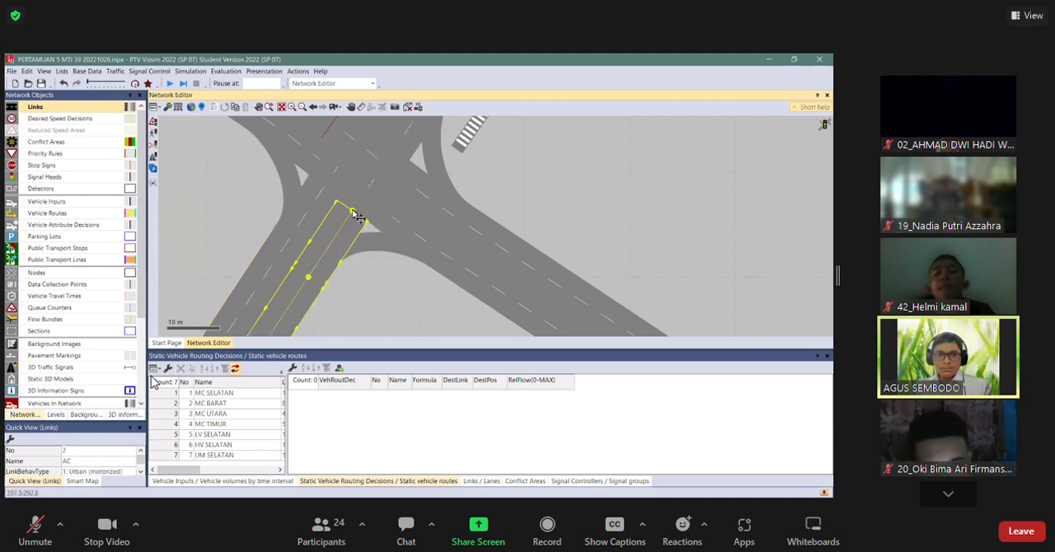
Extend the junction-side ends of links 5 and 6 toward the centre of the intersection.
left_click(419, 229)
left_click(467, 256)
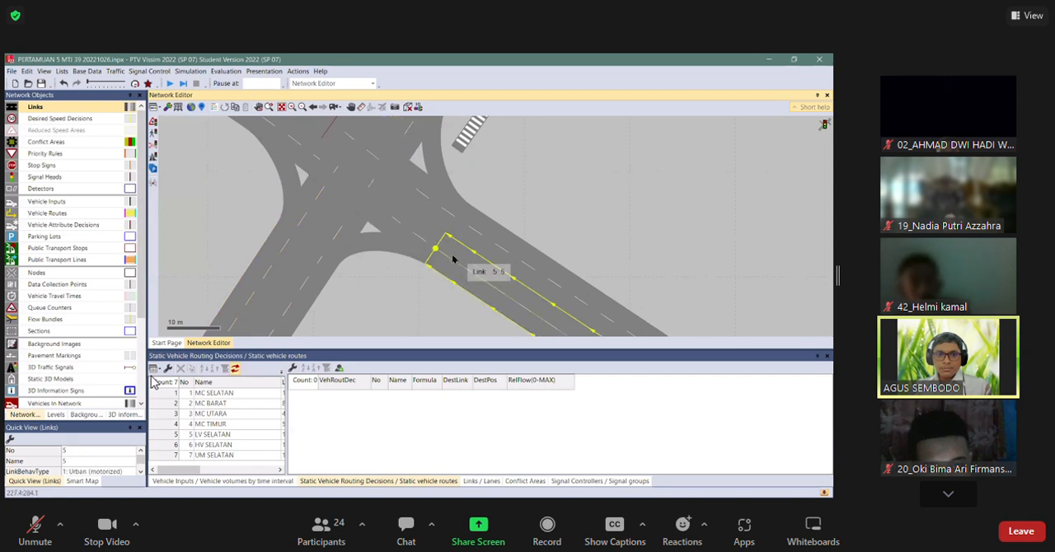
left_click_drag(437, 248, 381, 204)
left_click(490, 231)
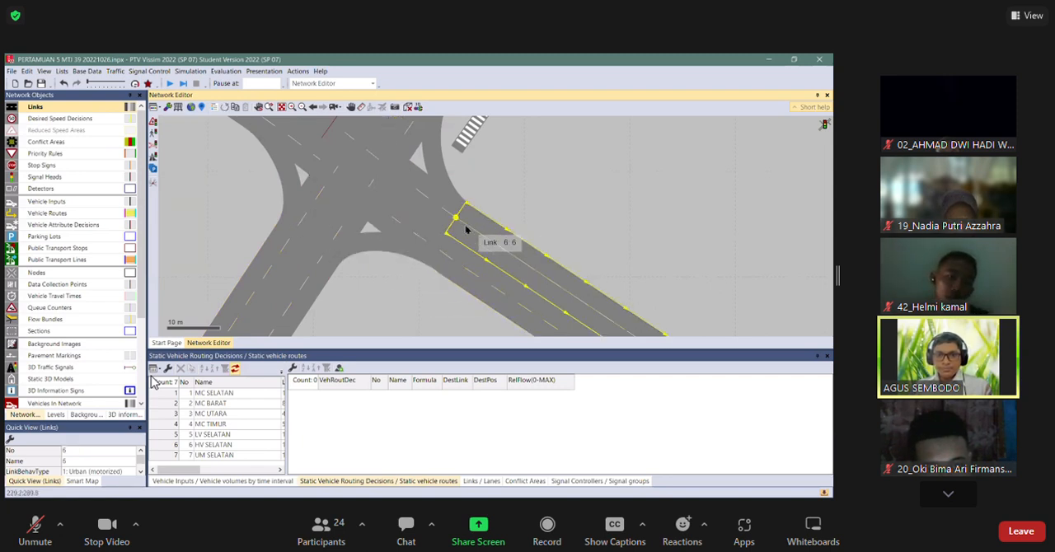
left_click_drag(464, 225, 404, 180)
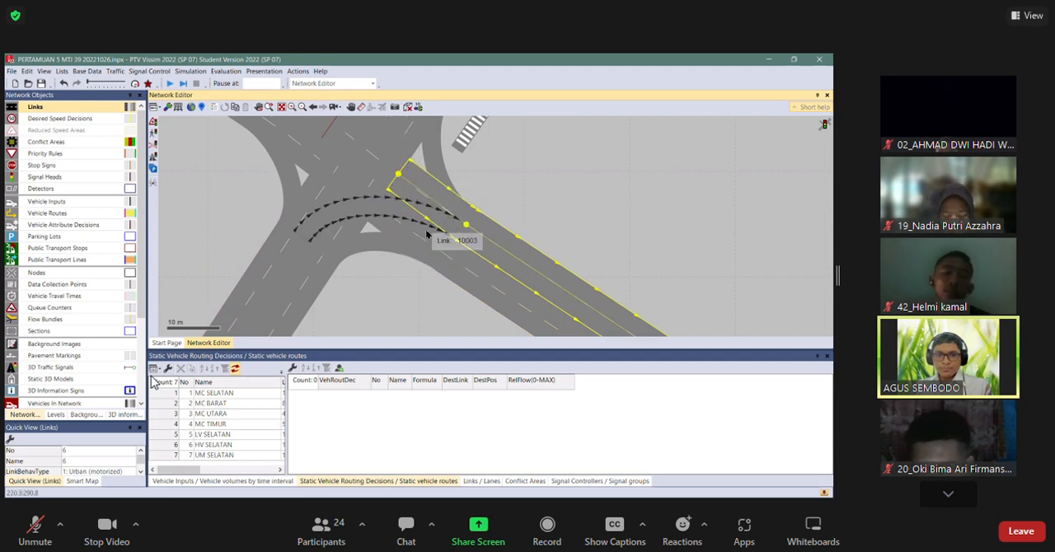
Show the network as wireframe and move the end of connector 10010 inward along the extended link 2.
scroll(432, 232, "down", 2)
scroll(418, 219, "up", 1)
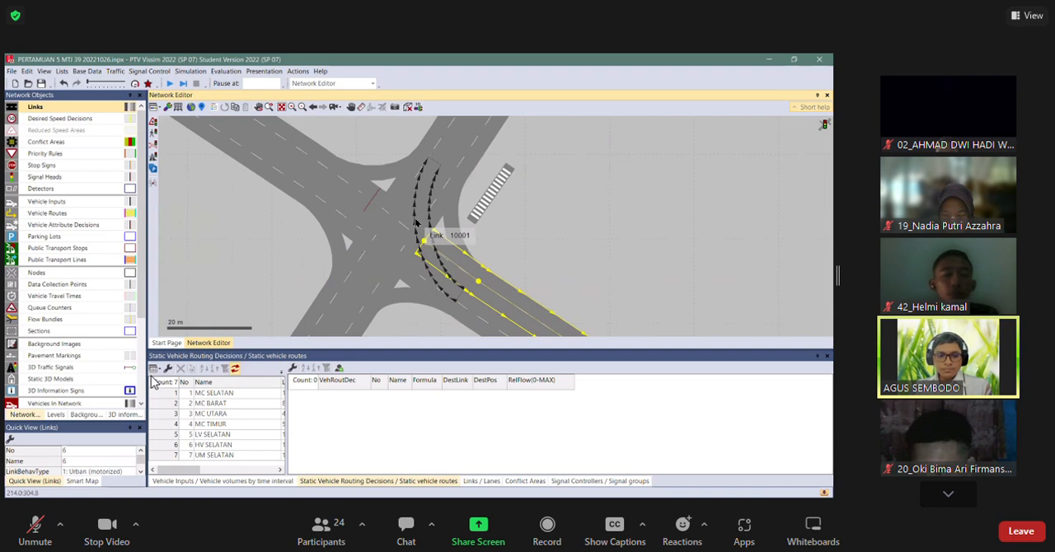
key("ctrl+a")
left_click(506, 245)
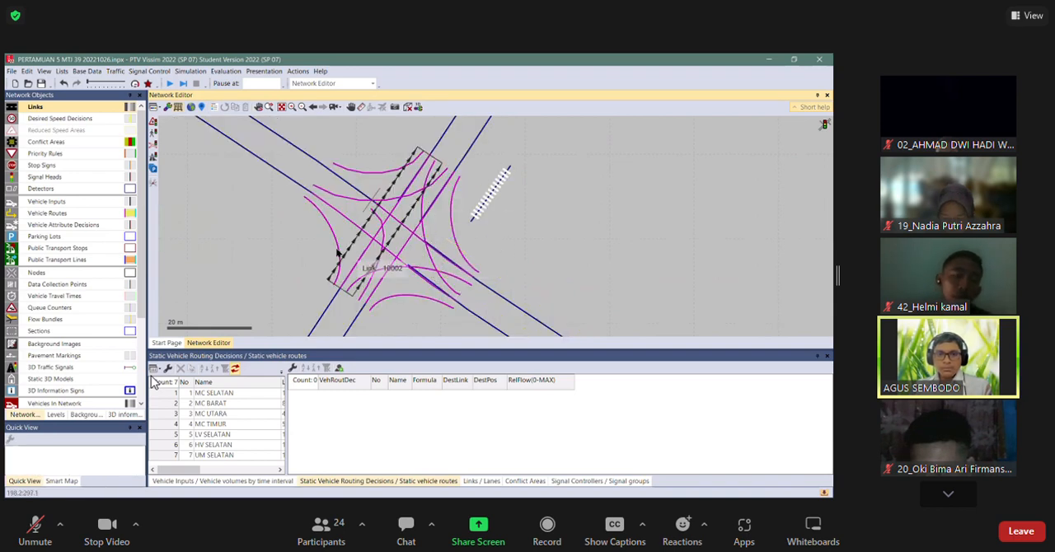
left_click(384, 245)
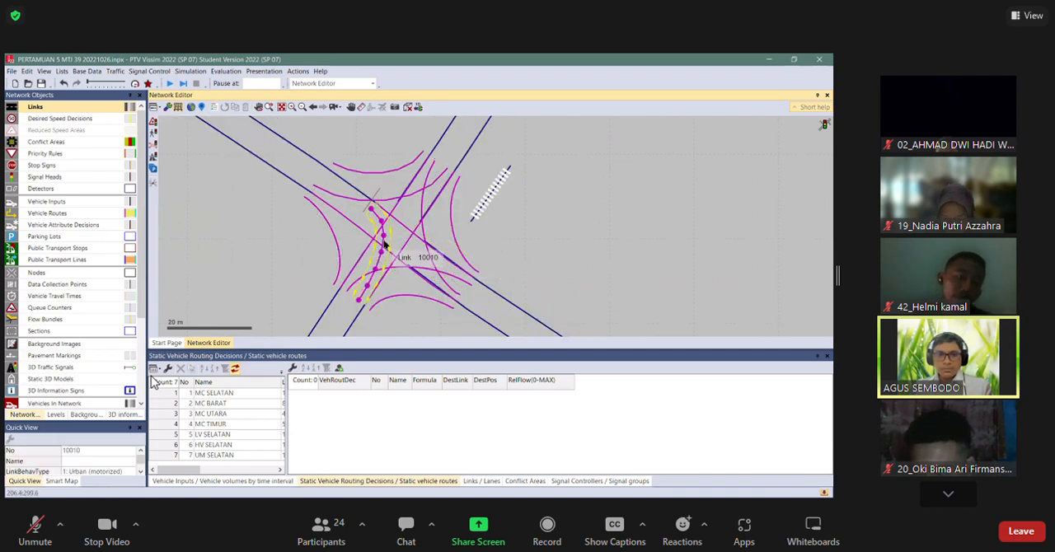
left_click(347, 317)
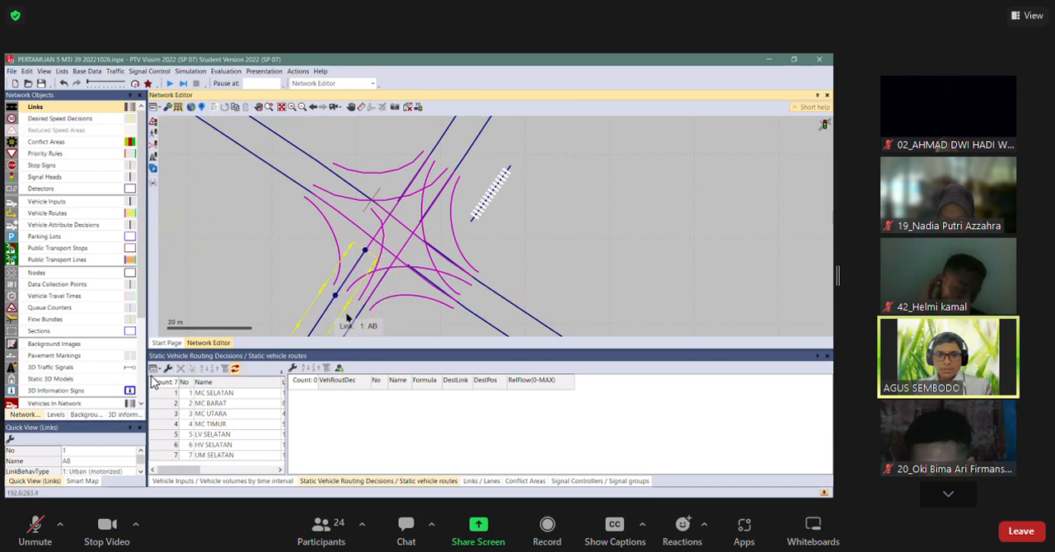
left_click(359, 300)
left_click_drag(362, 305, 377, 262)
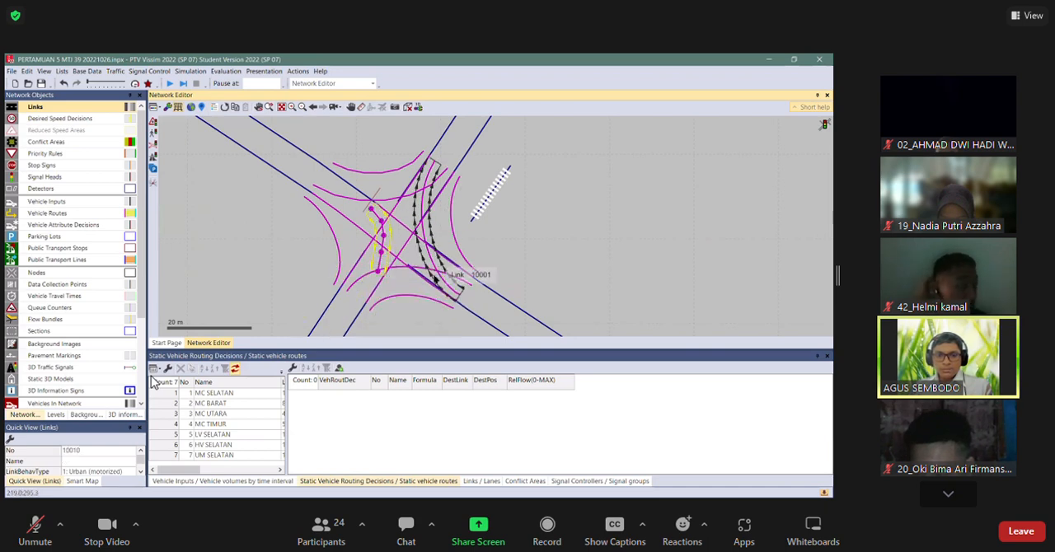
Move both ends of connectors 10003 and 10001 inward along the extended links.
left_click_drag(349, 289, 373, 262)
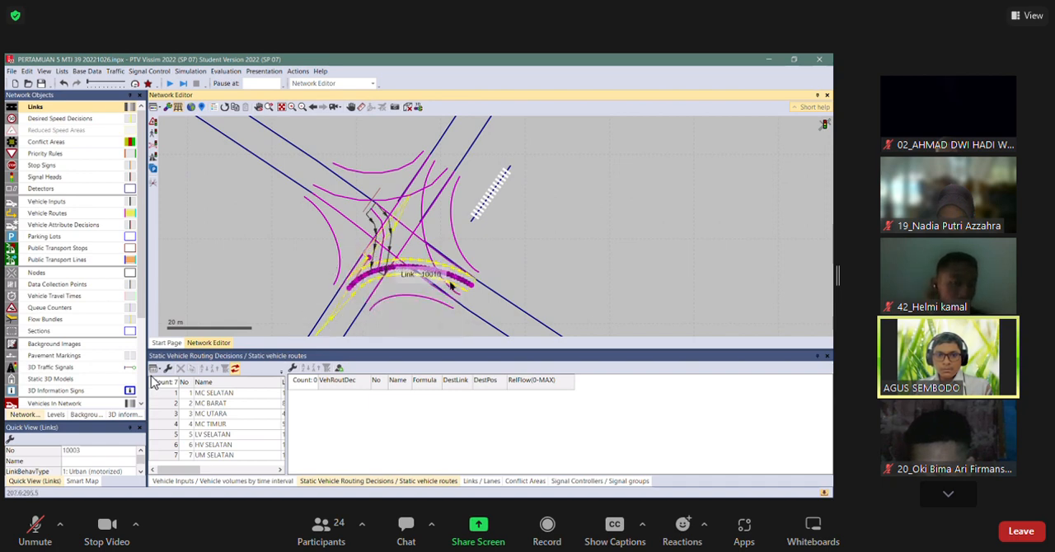
left_click_drag(468, 284, 436, 265)
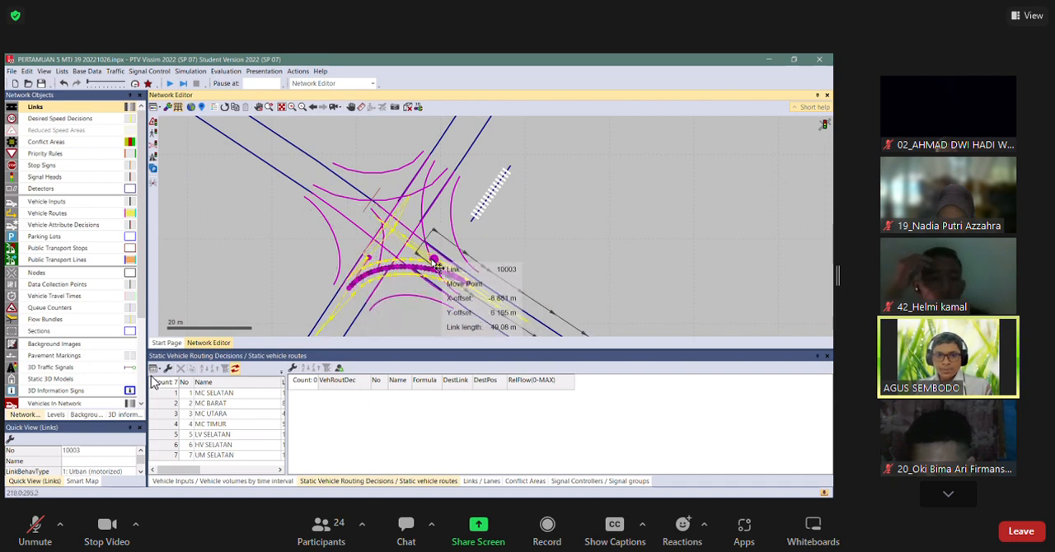
left_click(429, 194)
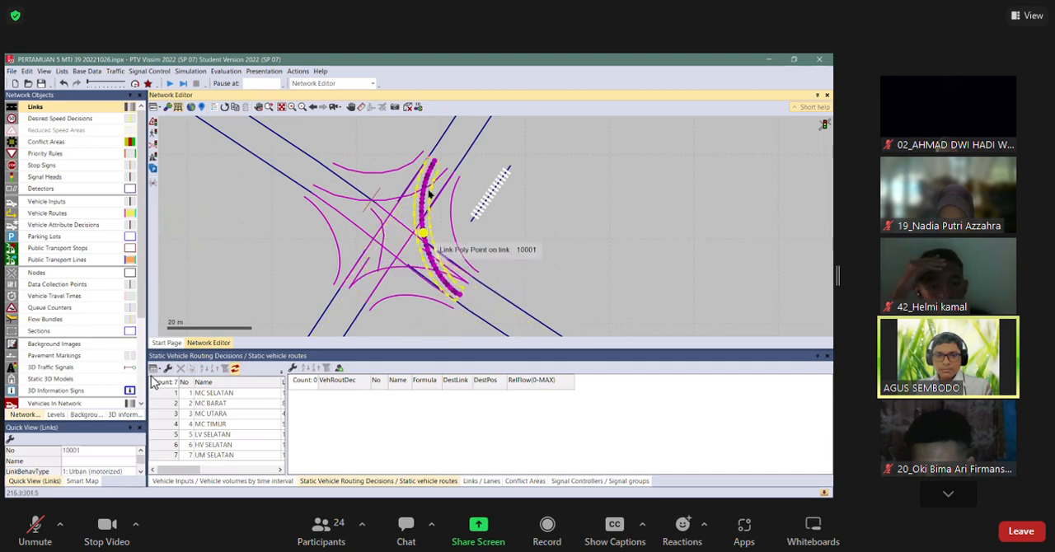
left_click_drag(437, 165, 417, 208)
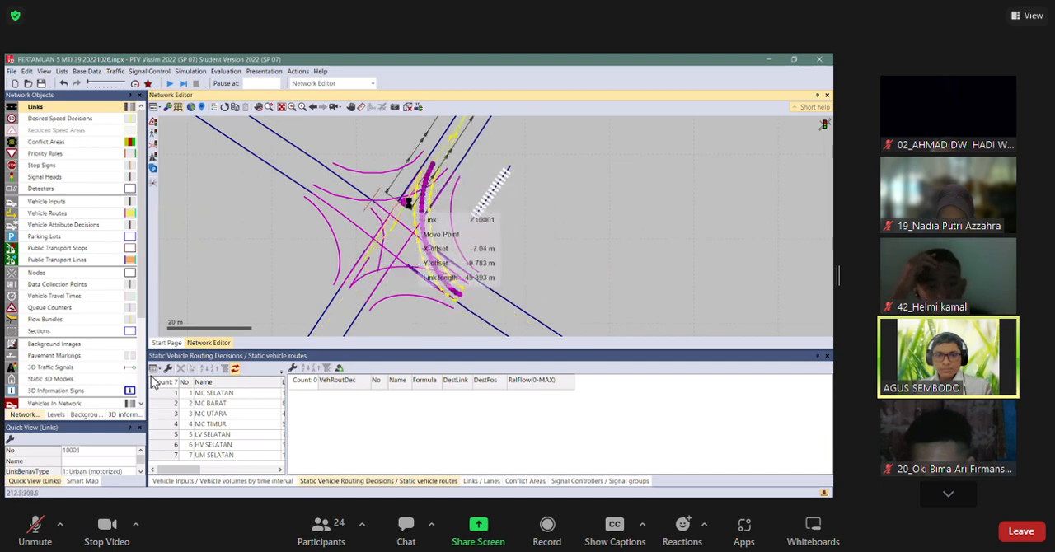
left_click_drag(466, 304, 442, 284)
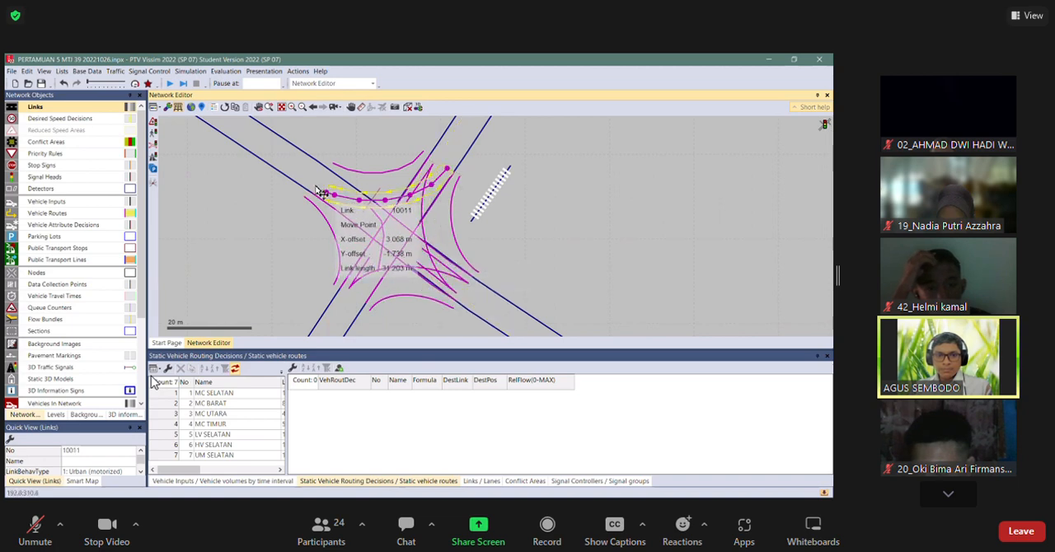
Extend link 7 further into the junction and move the ends of connectors 10011 and 10002 inward.
left_click_drag(316, 192, 312, 183)
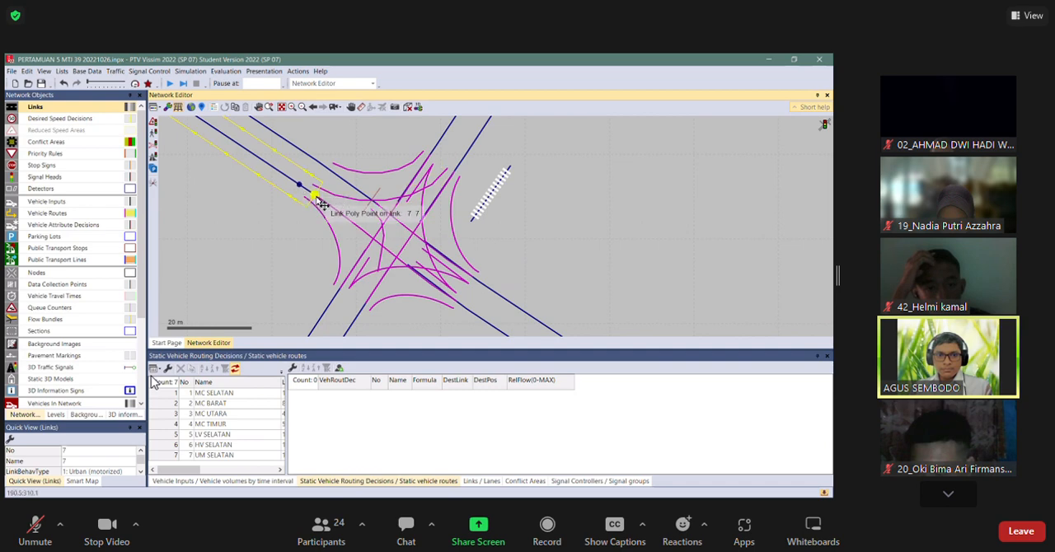
left_click_drag(361, 231, 368, 236)
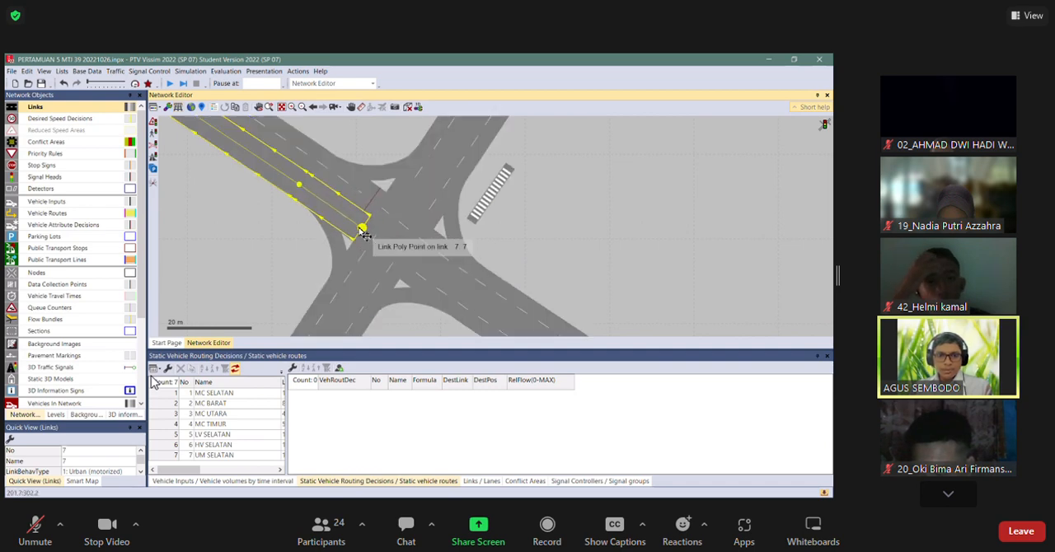
key("ctrl+w")
left_click(356, 203)
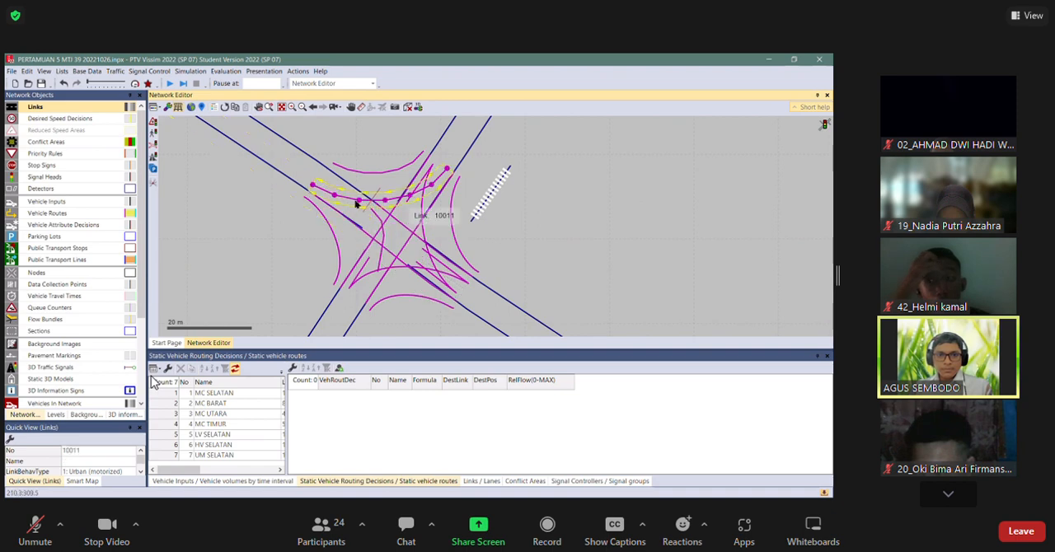
left_click_drag(314, 191, 365, 230)
left_click(384, 220)
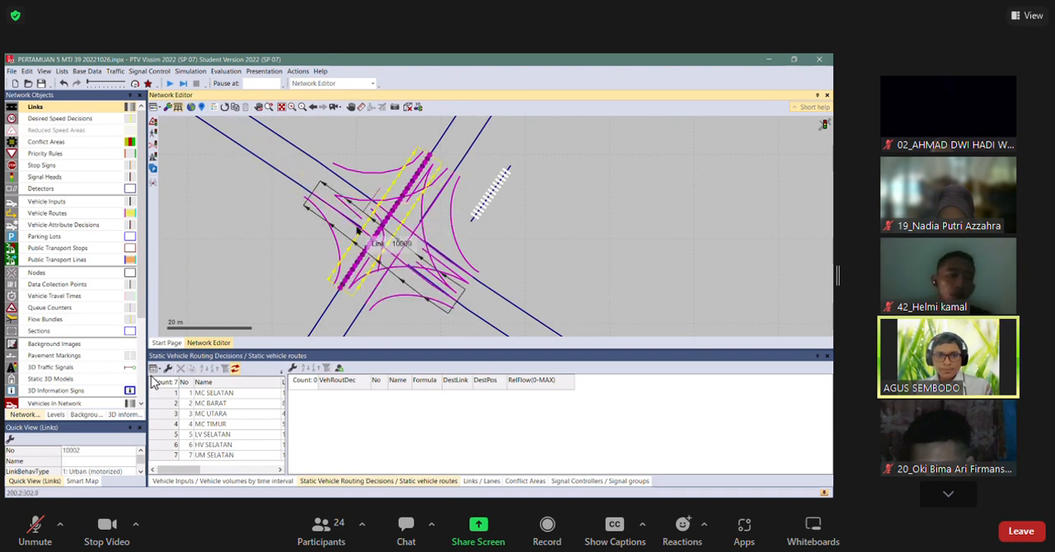
left_click_drag(430, 164, 367, 261)
left_click(282, 129)
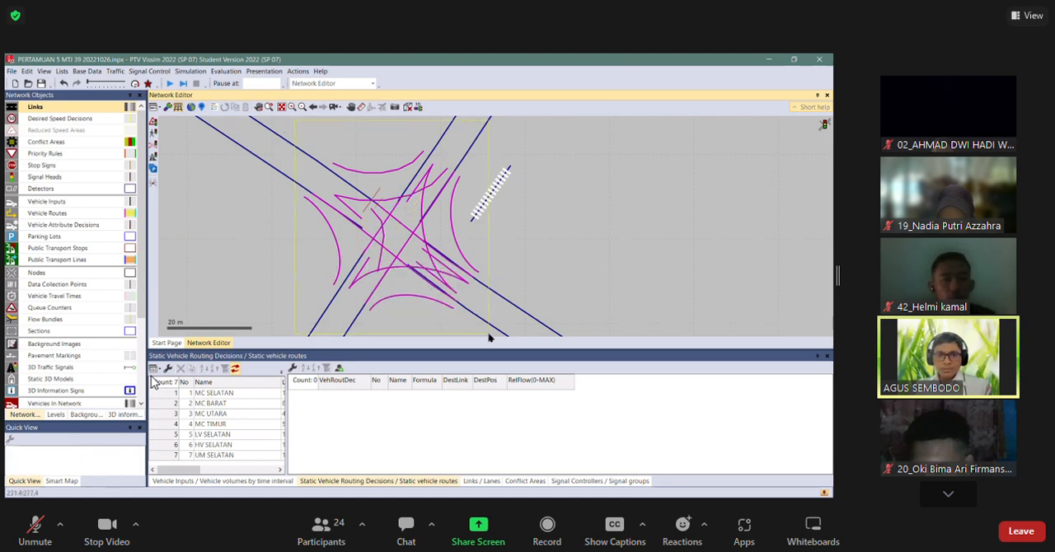
key("ctrl+a")
right_click(445, 207)
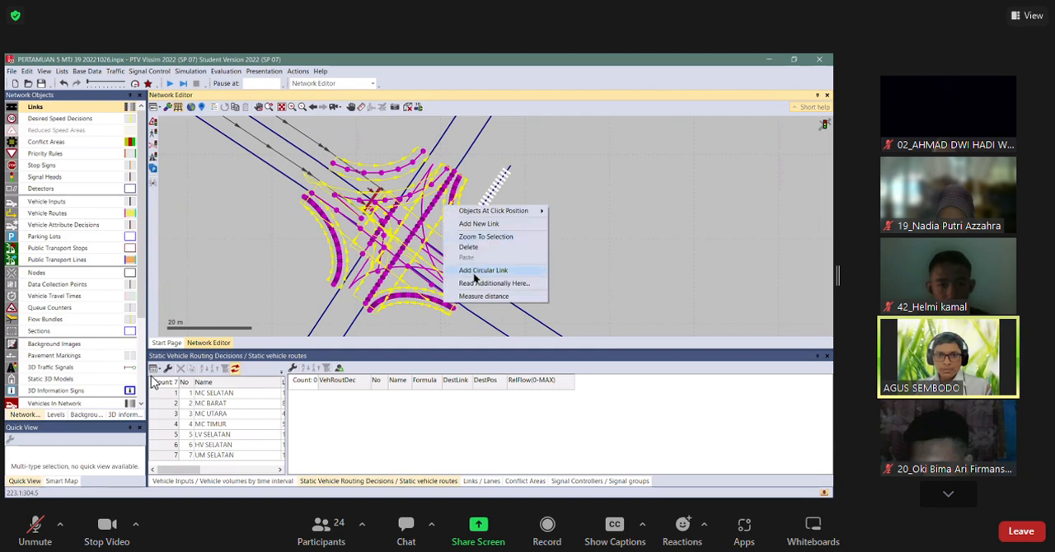
right_click(411, 204)
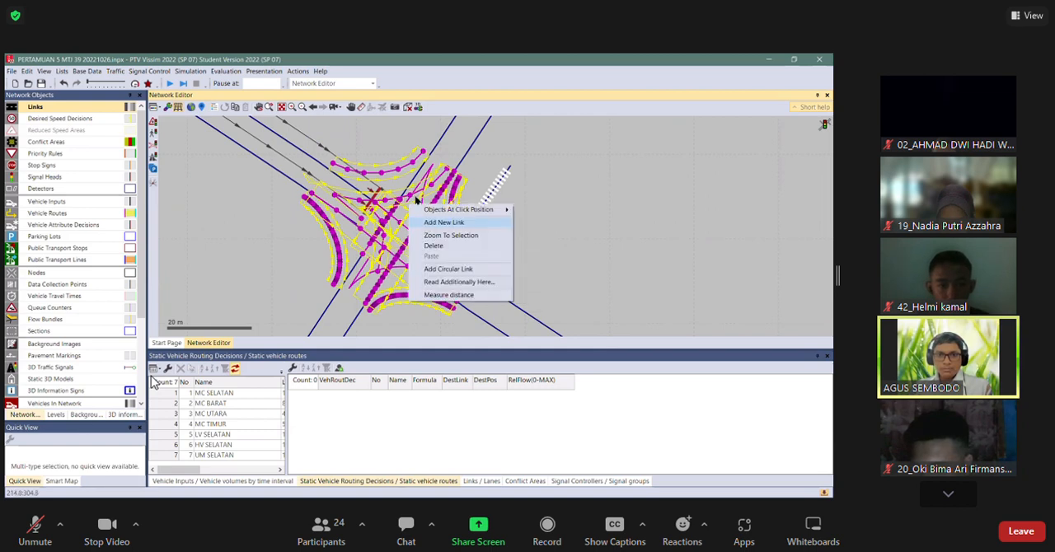
right_click(406, 178)
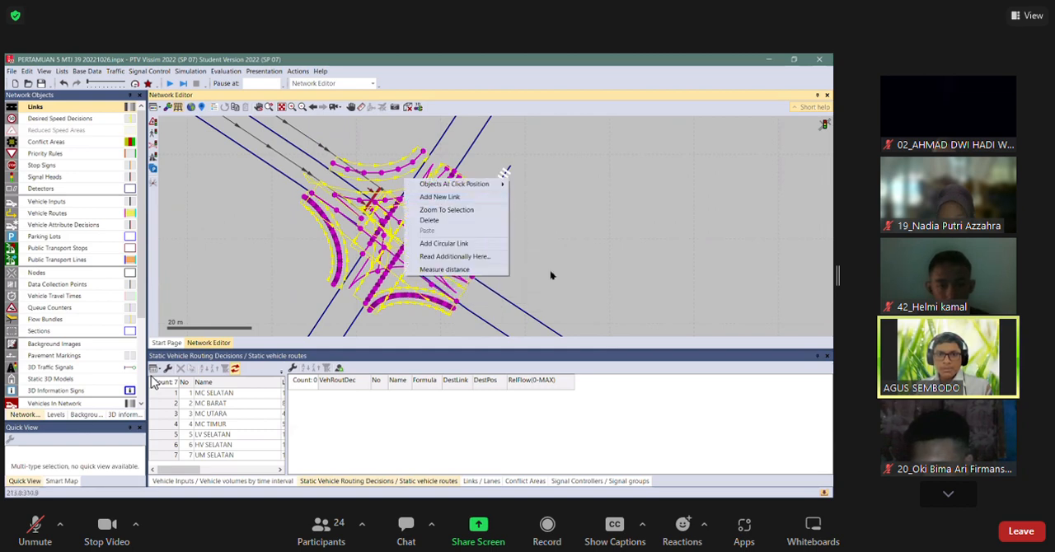
left_click(553, 275)
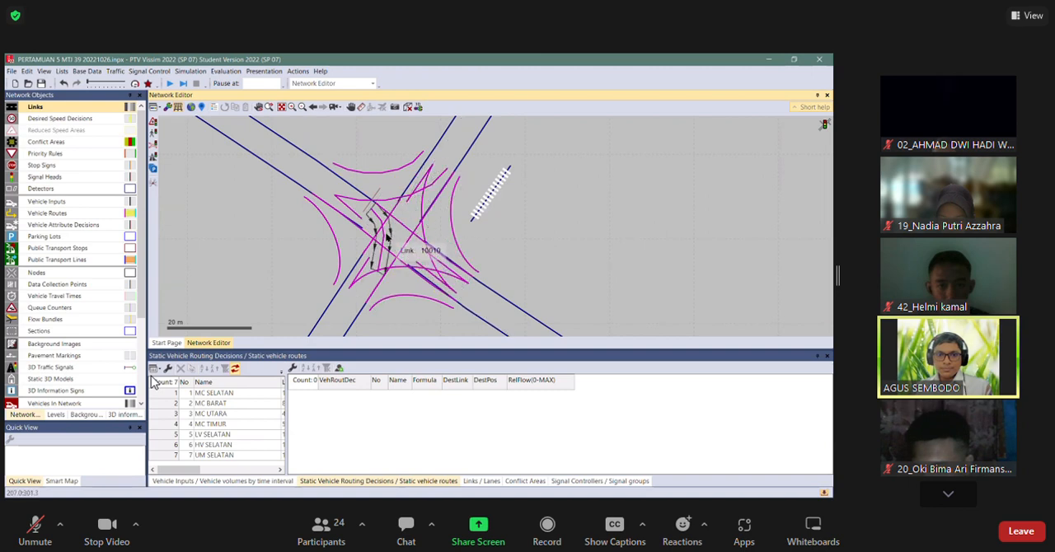
Recalculate the splines of connectors 10003, 10002 and 10011 inside the junction.
left_click(386, 239)
right_click(383, 248)
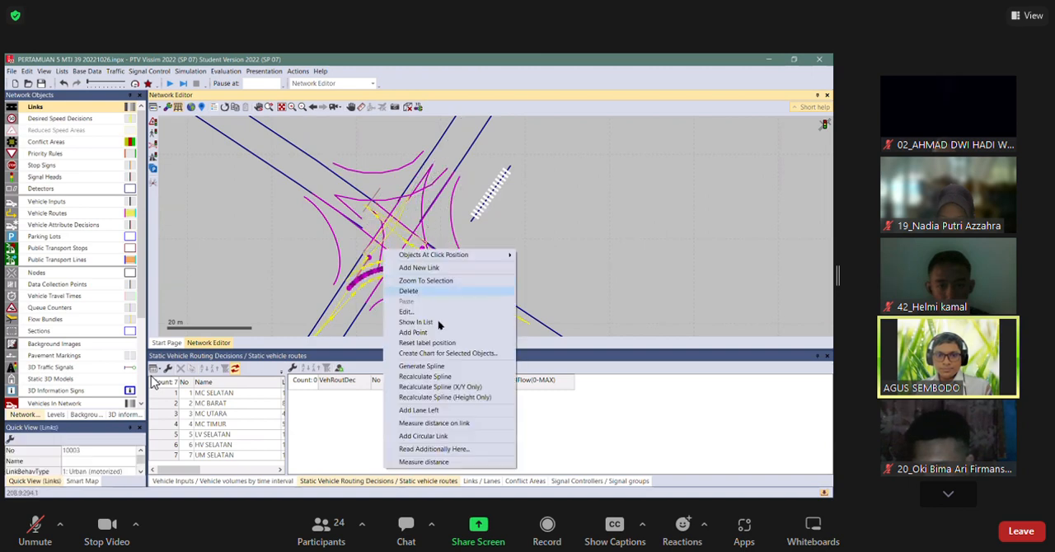
left_click(435, 377)
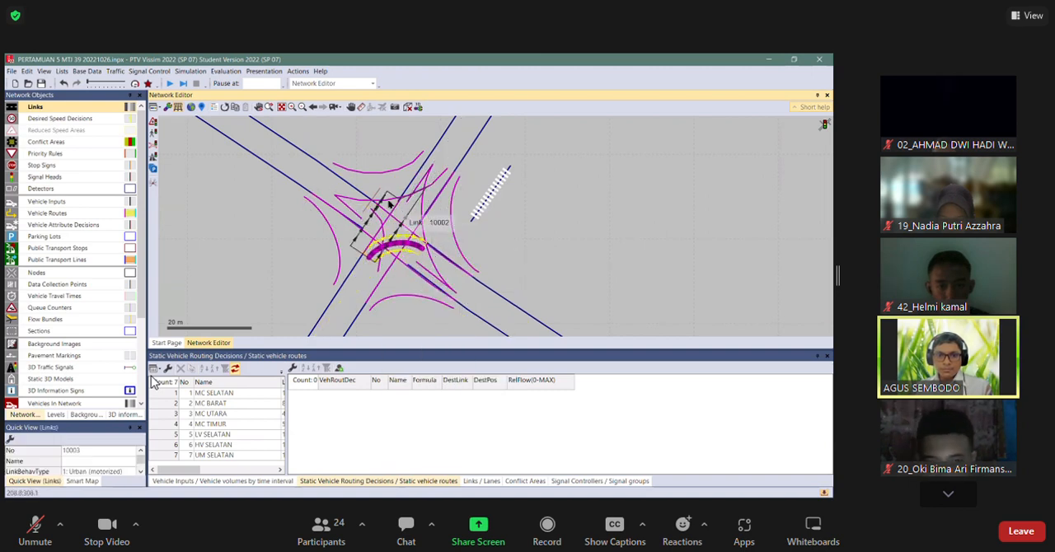
left_click(395, 214)
right_click(397, 198)
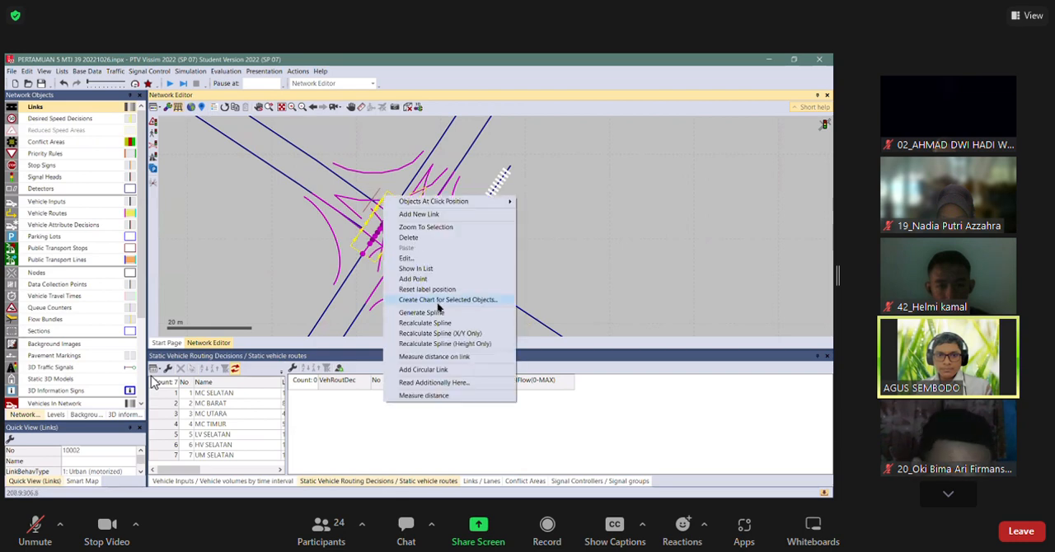
left_click(429, 323)
left_click(378, 204)
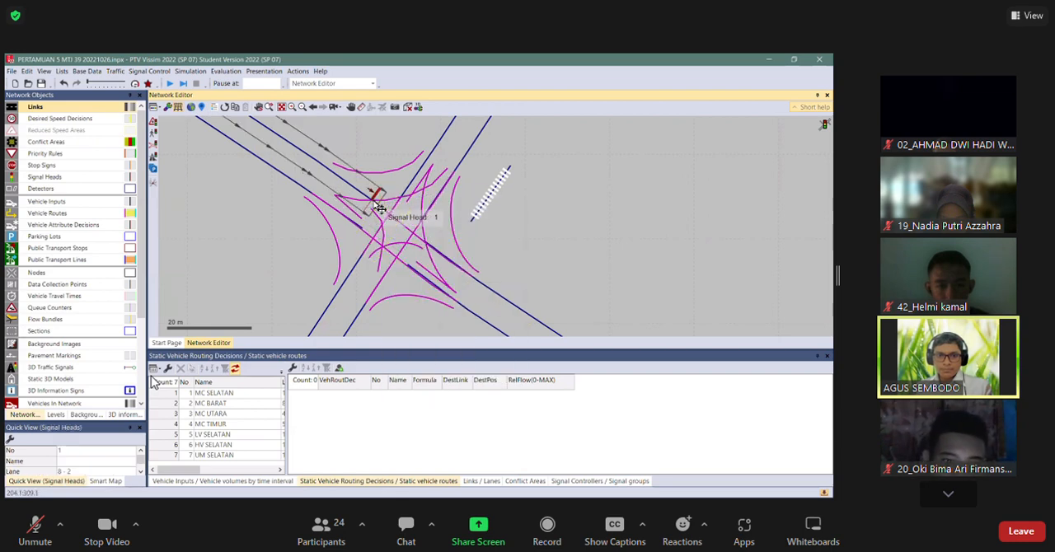
left_click(399, 200)
right_click(405, 180)
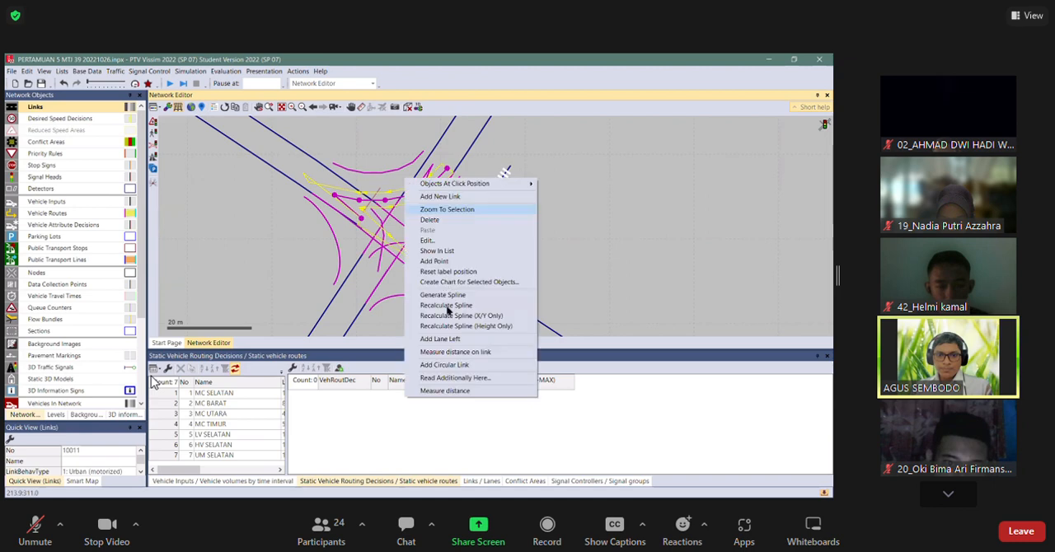
left_click(446, 306)
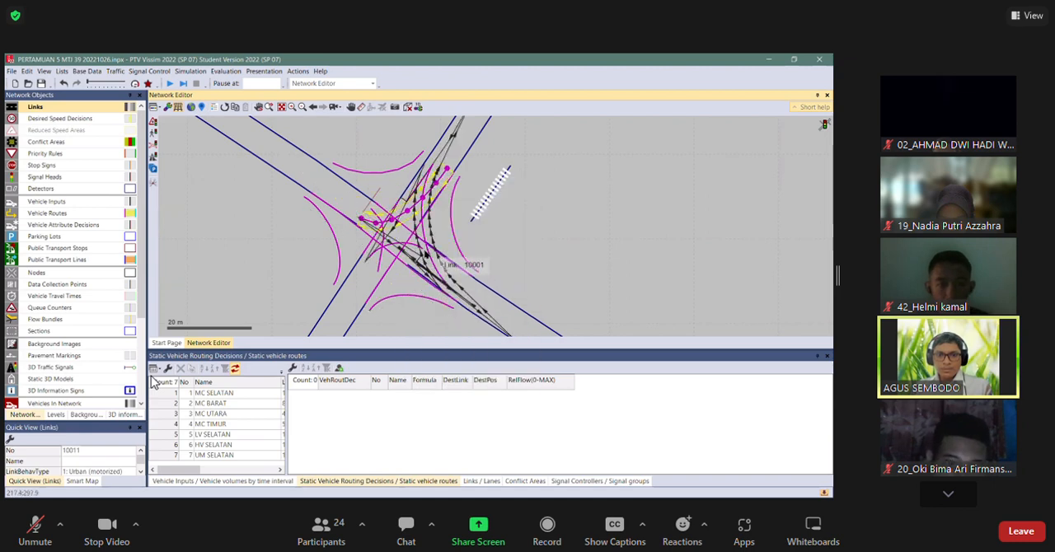
Move both ends of connector 10009 inward along the extended links.
left_click(456, 303)
left_click_drag(461, 307, 409, 266)
left_click_drag(313, 194, 365, 234)
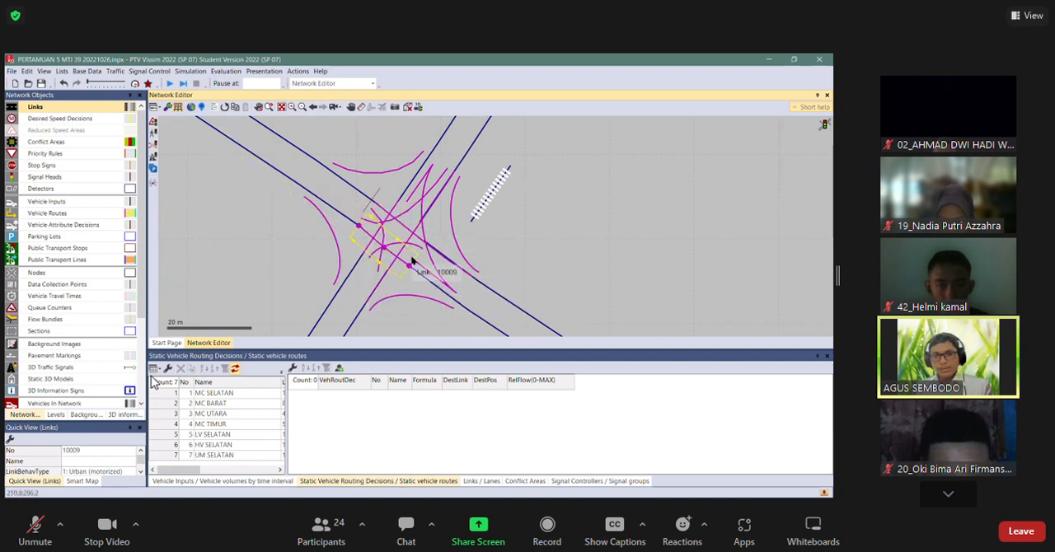
Recalculate connector 10001's spline, and move the end of connector 10011 inward and recalculate its spline.
left_click(433, 267)
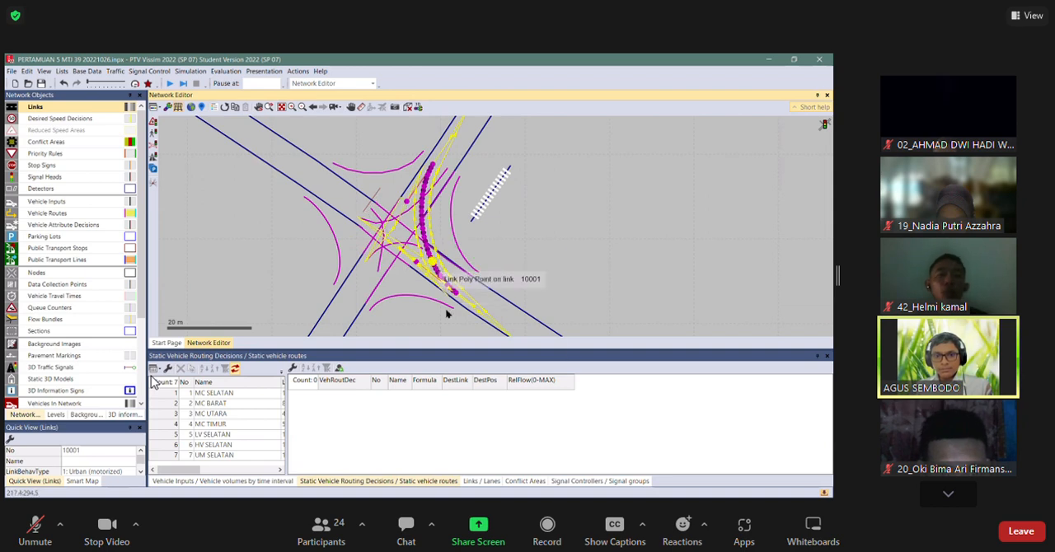
right_click(445, 302)
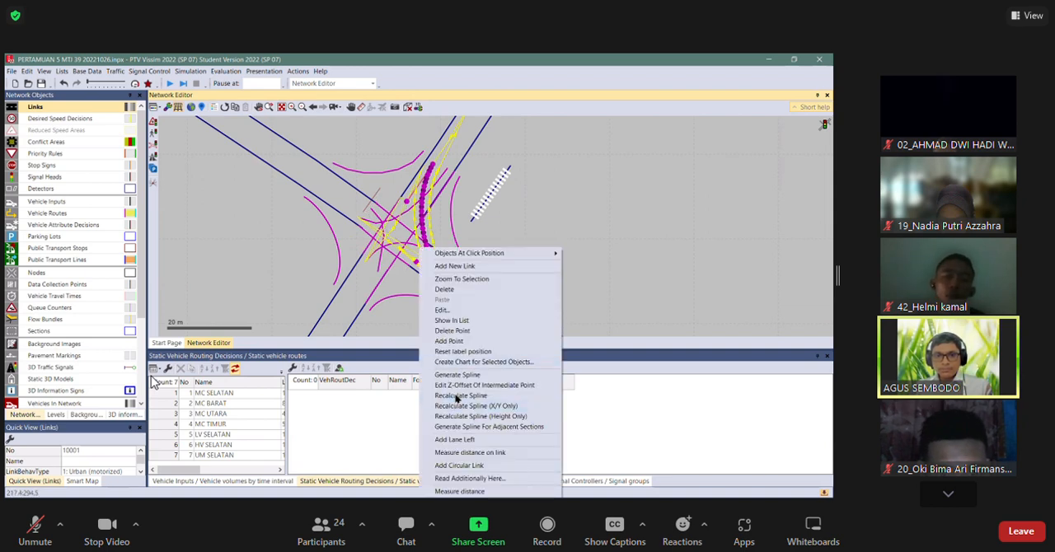
left_click(458, 396)
left_click_drag(451, 178, 420, 219)
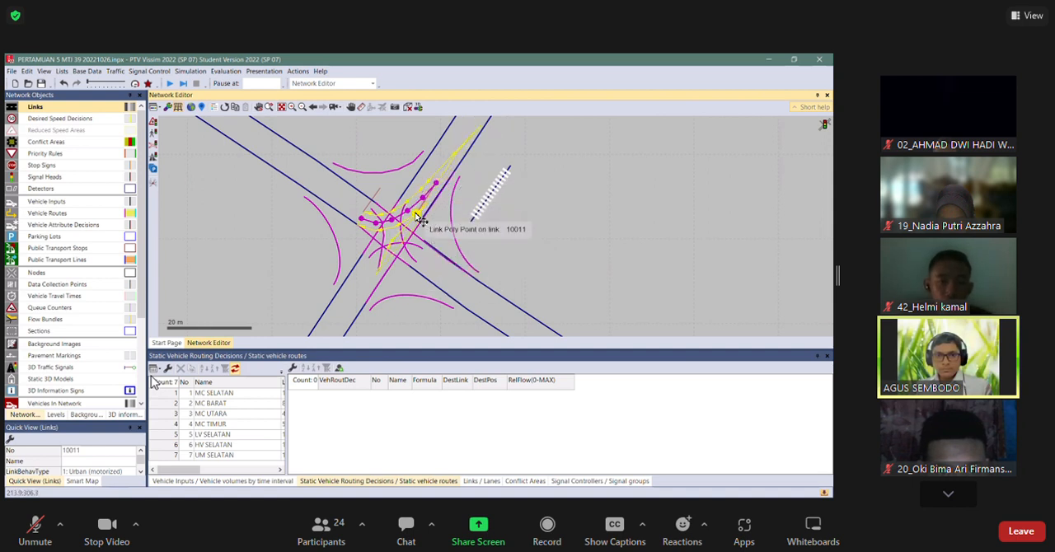
right_click(420, 219)
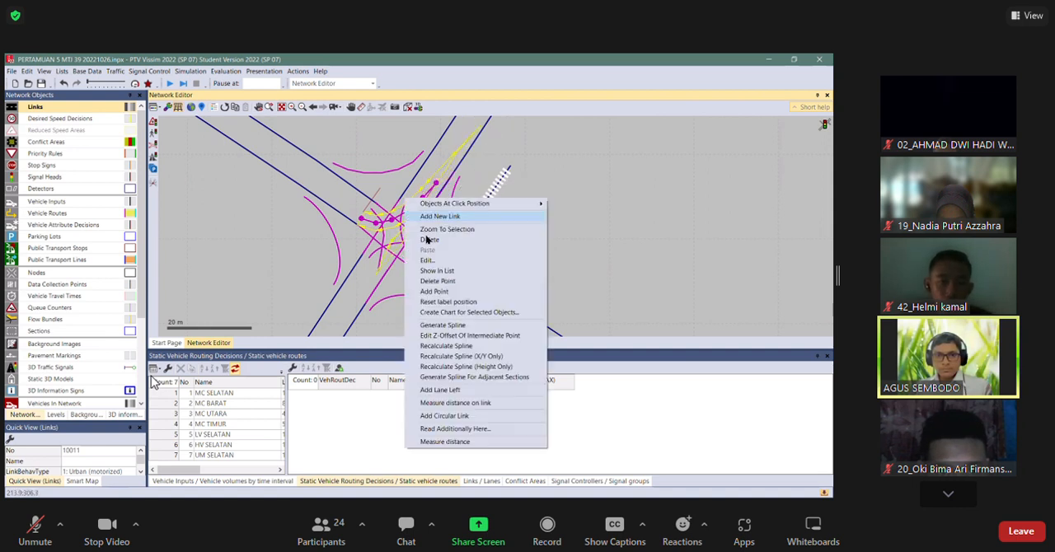
left_click(449, 351)
Move the outlying end of connector 10008 and both ends of connector 10005 inward toward the junction centre.
left_click(478, 279)
left_click_drag(470, 275, 427, 244)
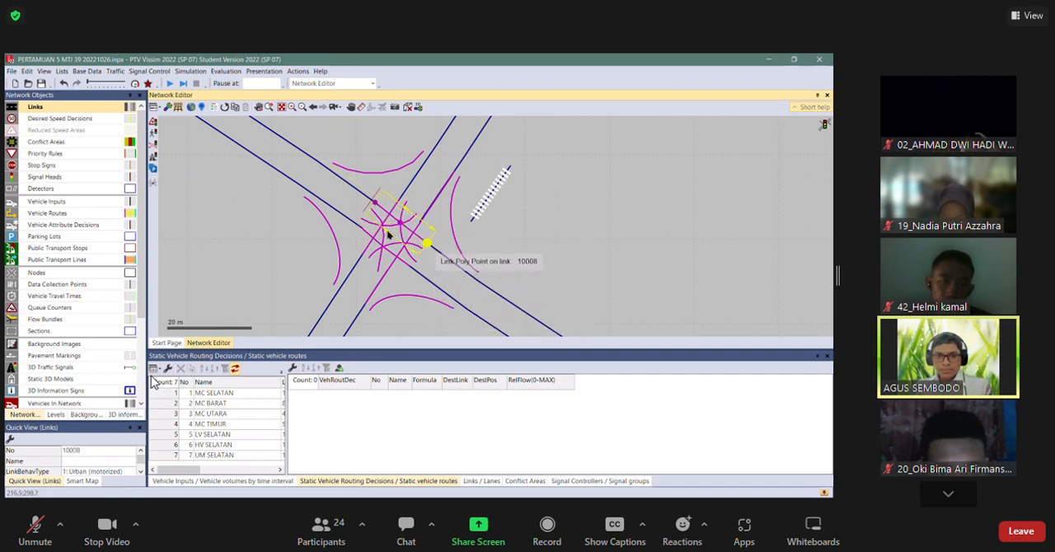
left_click(543, 270)
left_click(454, 235)
left_click_drag(453, 192, 422, 219)
left_click_drag(367, 305, 385, 274)
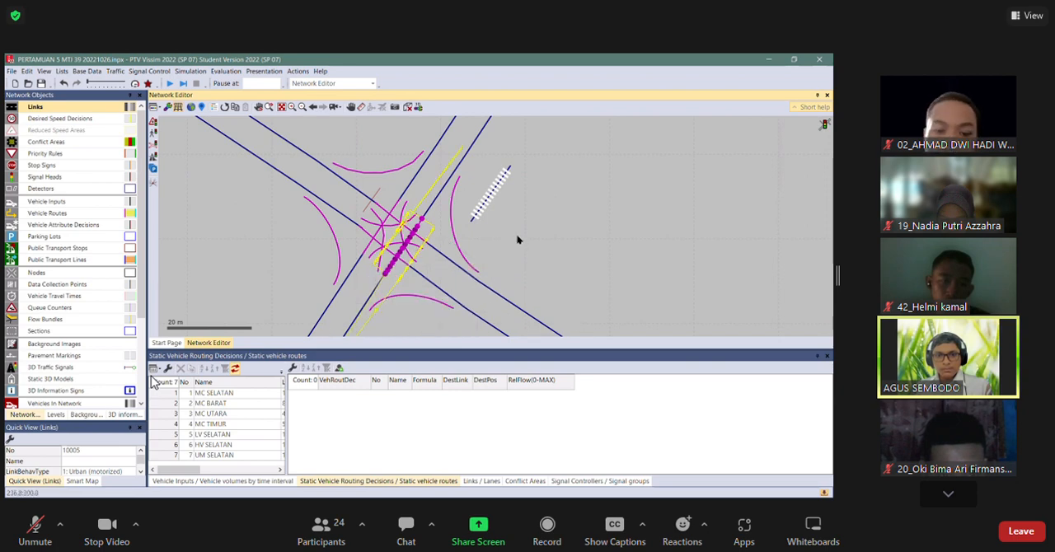
left_click(519, 239)
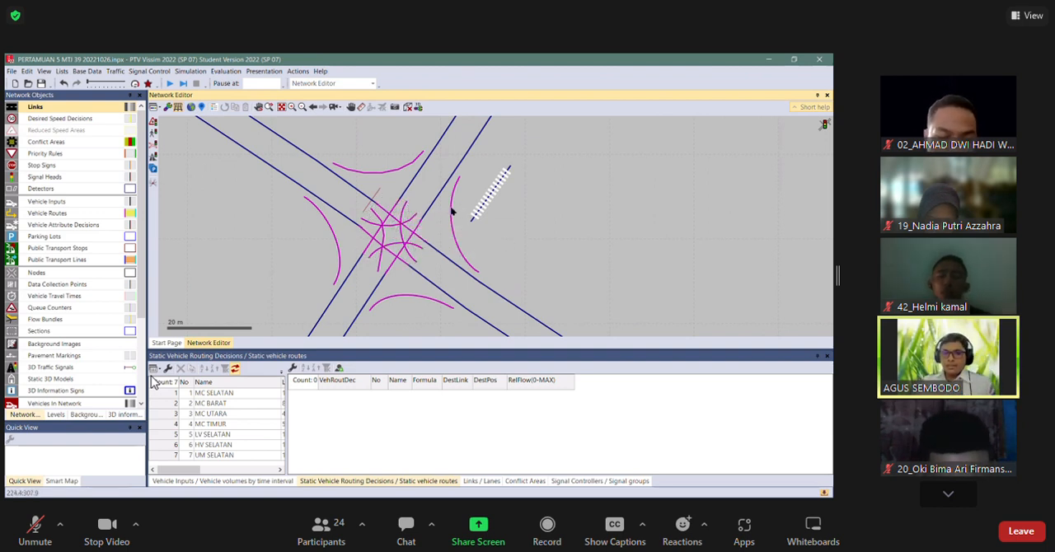
Add a signal head on lane 2 of link 4 at 366.383 m and assign it to signal group FASE 2.
left_click(372, 208)
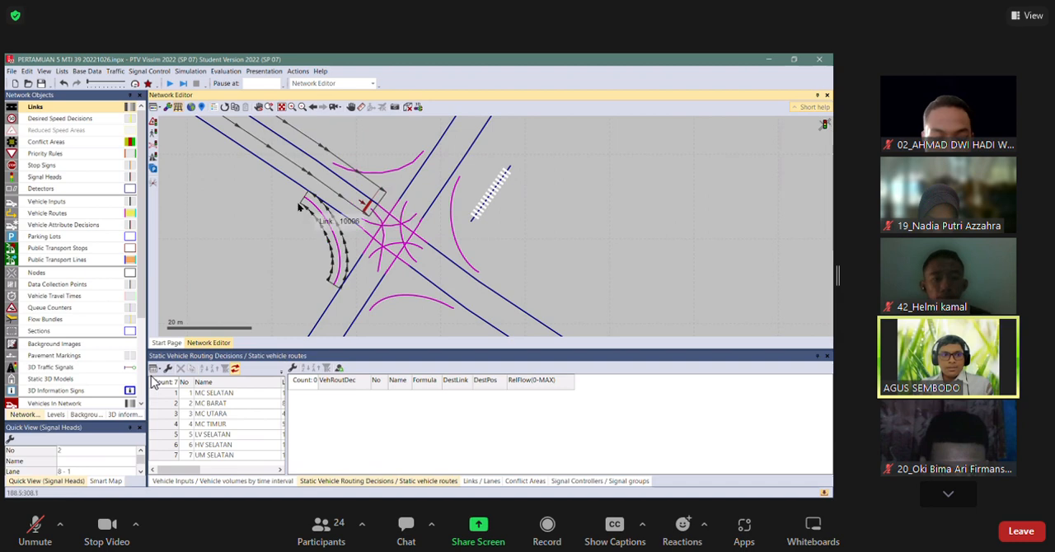
left_click(82, 177)
left_click(430, 217)
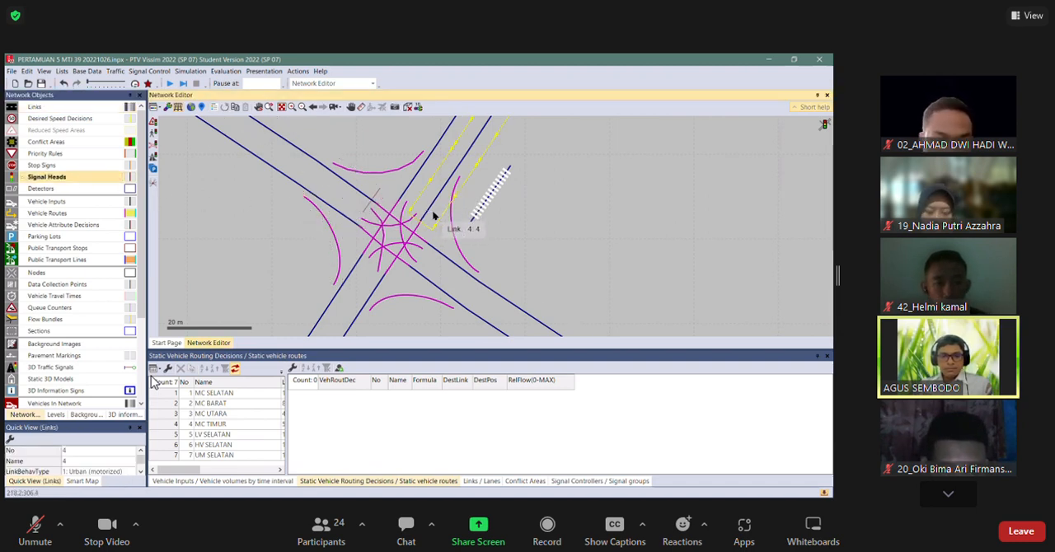
right_click(433, 216, "ctrl")
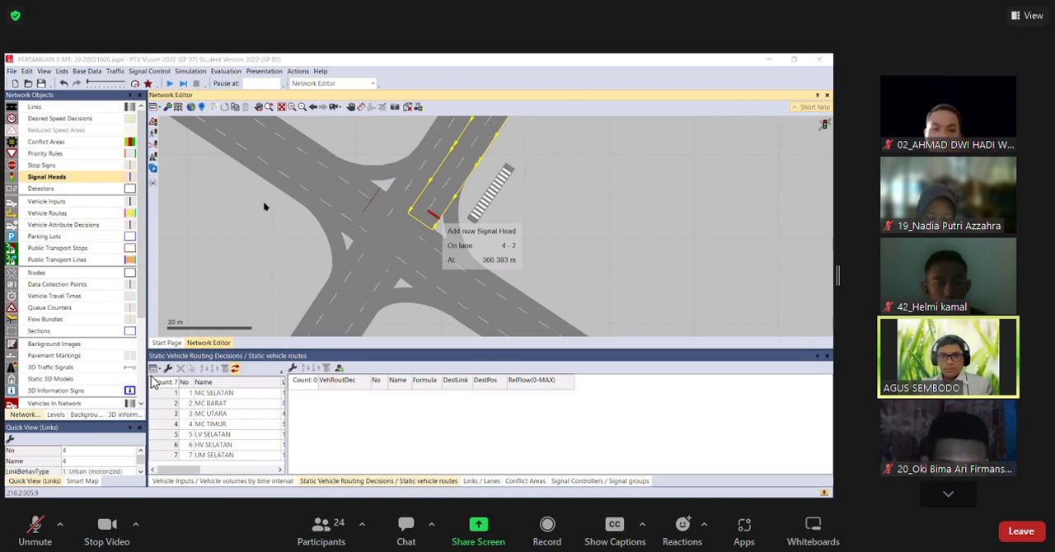
left_click(218, 143)
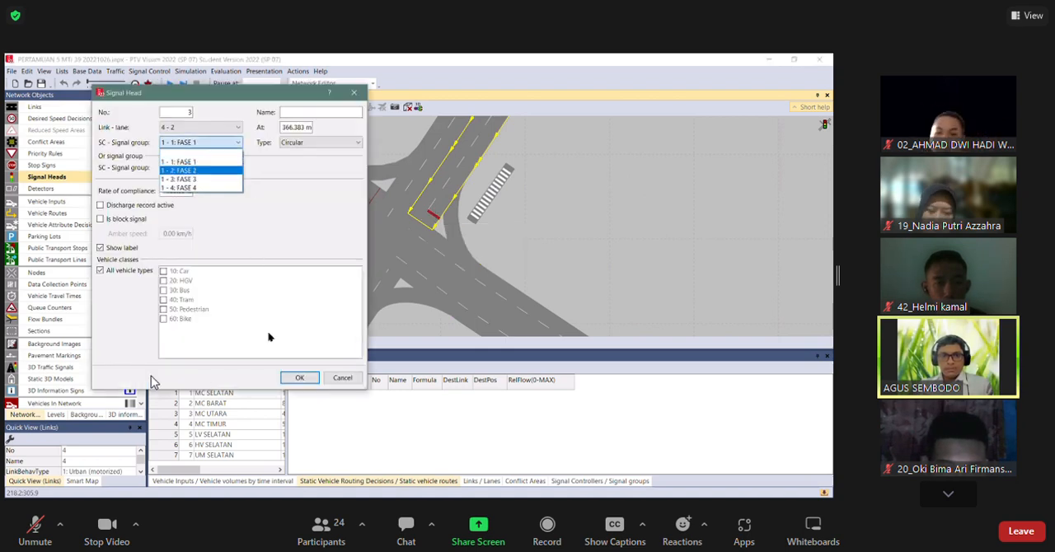
left_click(206, 165)
key("Return")
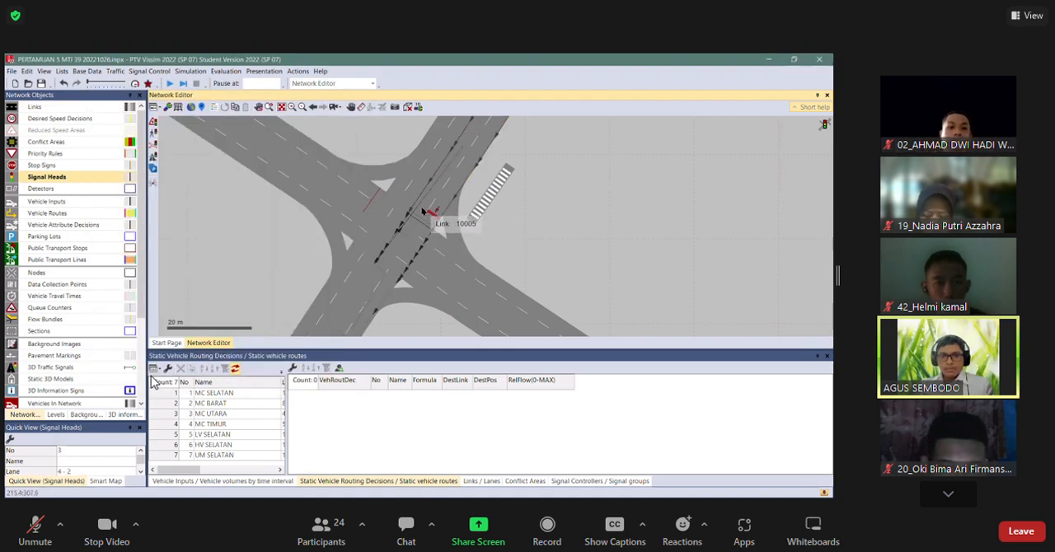
right_click(427, 211, "ctrl")
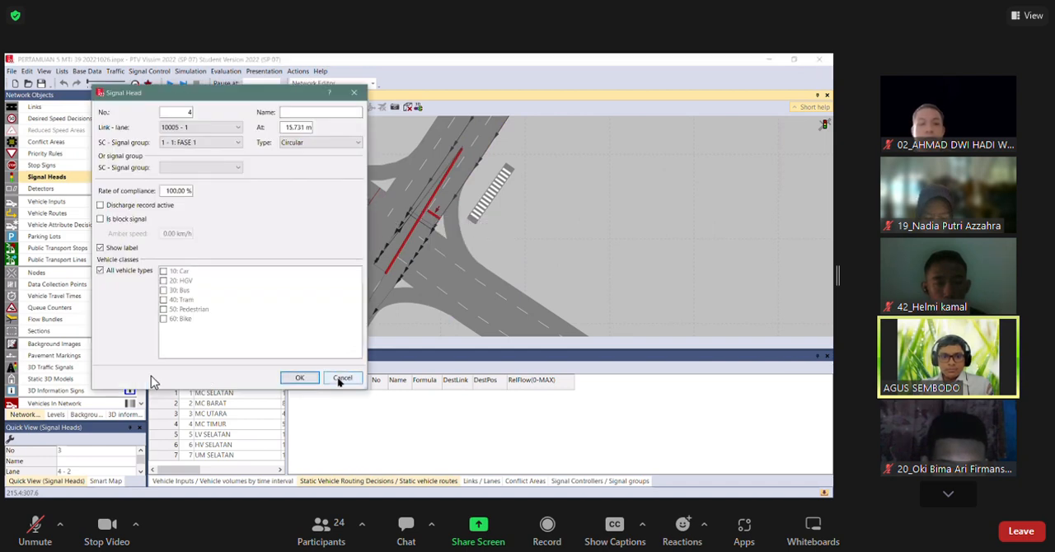
left_click(343, 379)
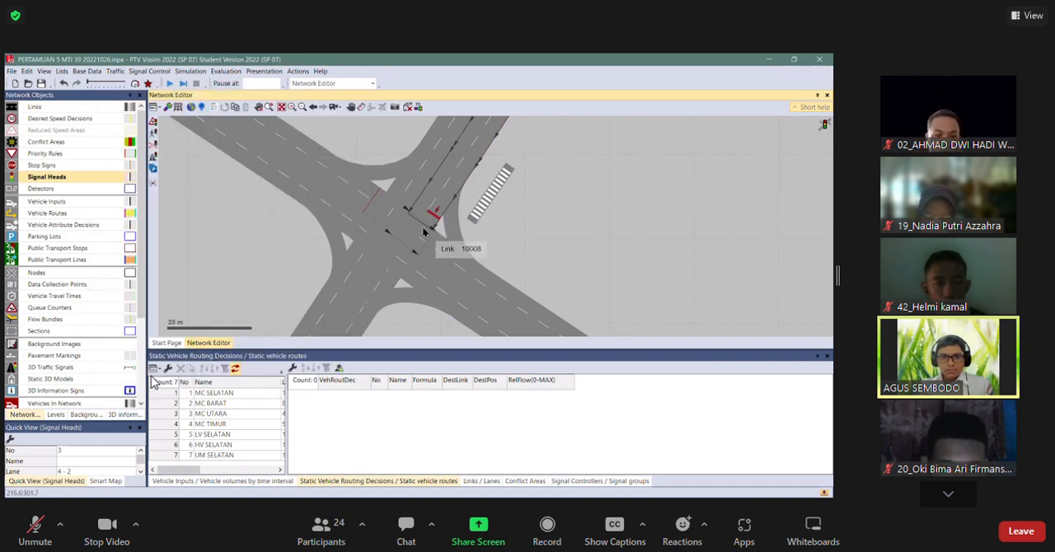
Recalculate the spline of connector 10005 leading straight on from link 4.
left_click(428, 233)
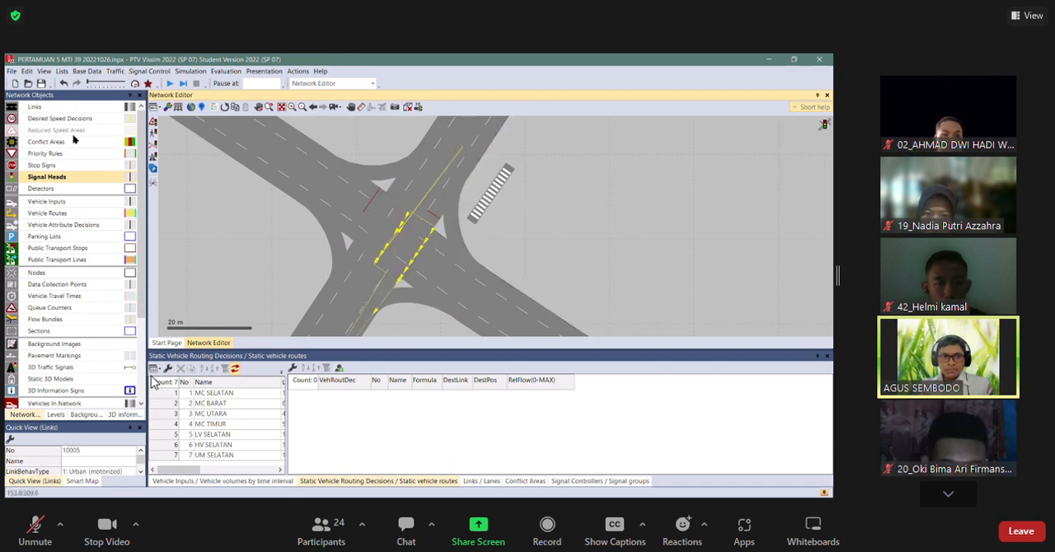
left_click(99, 107)
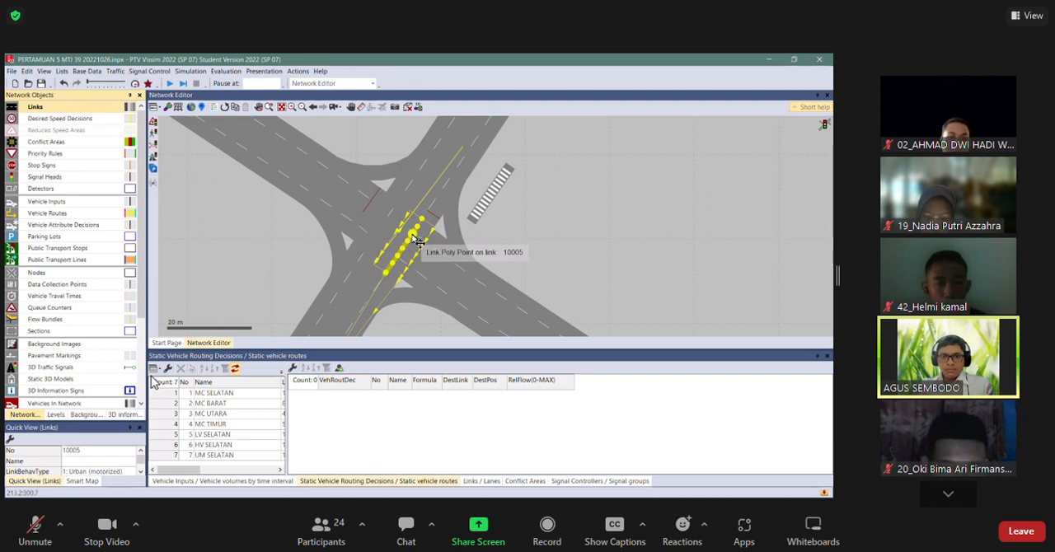
right_click(442, 265)
left_click(444, 367)
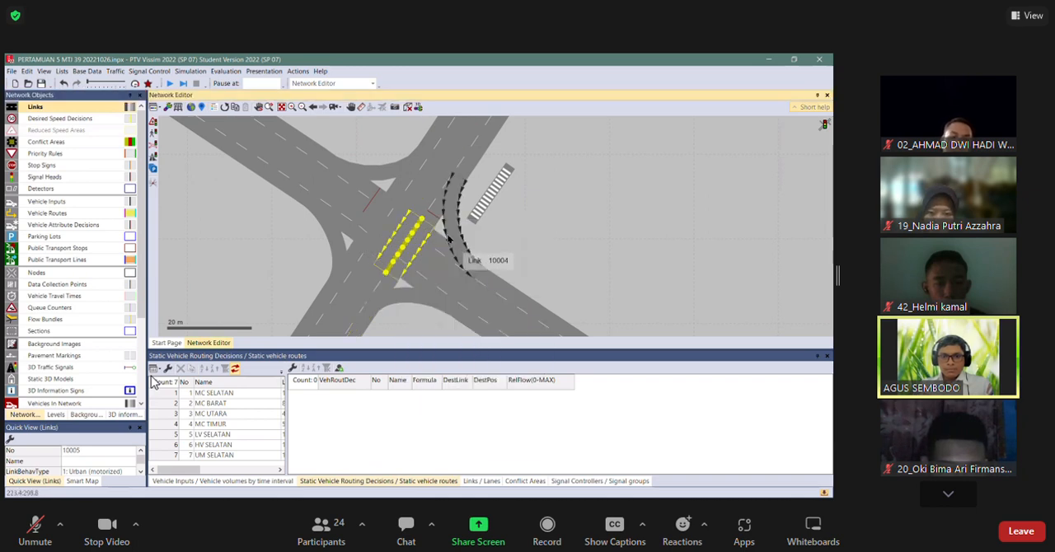
Add a signal head on lane 1 of link 4 at 366.607 m and assign it to signal group FASE 2.
left_click(67, 168)
left_click(82, 178)
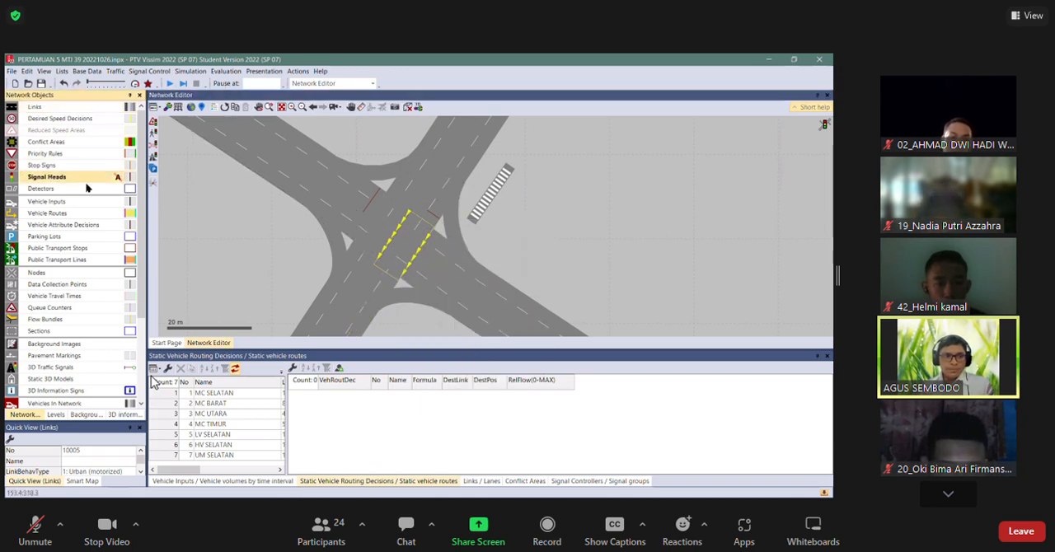
right_click(422, 207, "ctrl")
left_click(204, 144)
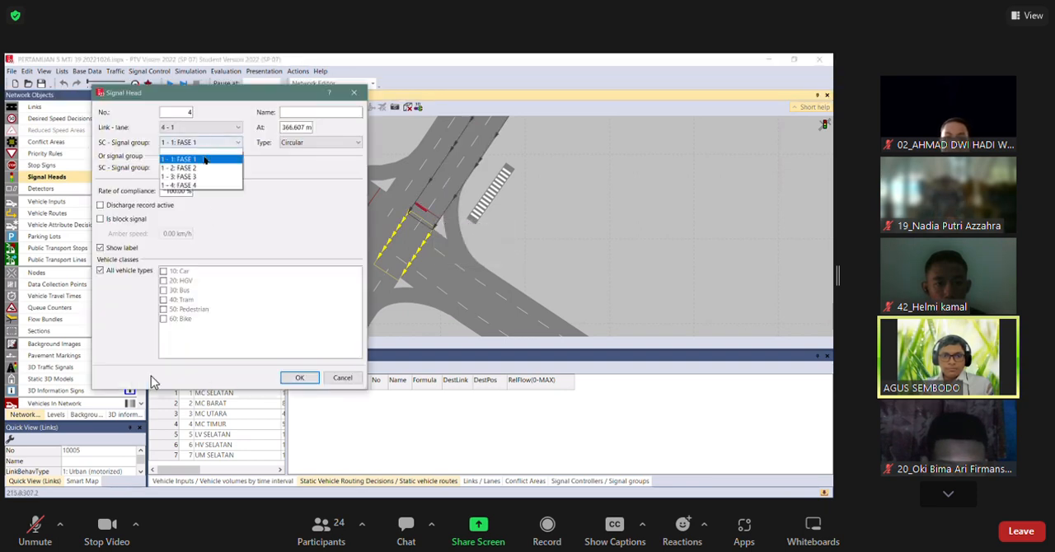
left_click(202, 168)
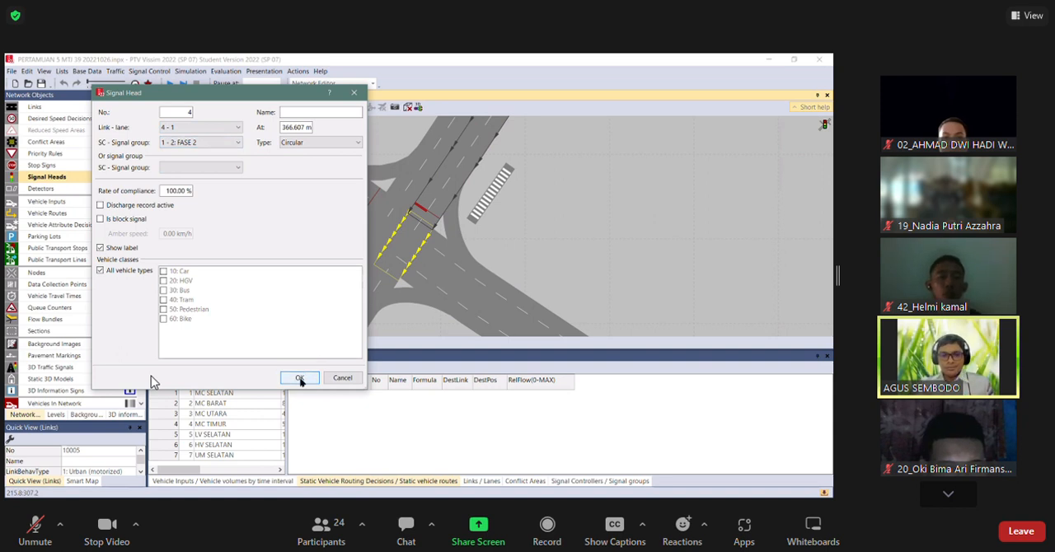
key("Return")
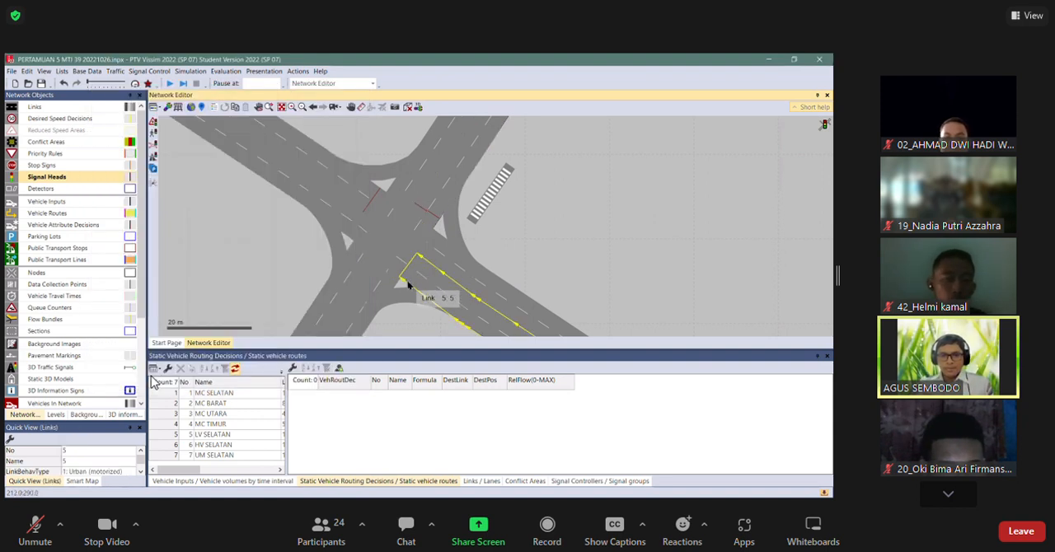
Add FASE 3 signal heads on link 5, on lane 2 at 377.602 m and on lane 1 at 377.891 m.
right_click(412, 282)
left_click(190, 144)
left_click(198, 168)
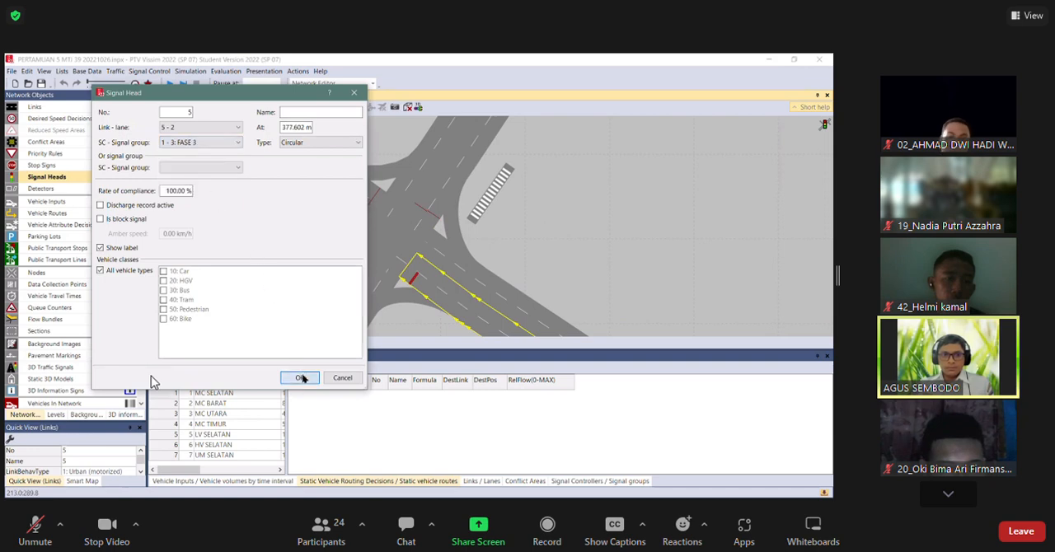
key("Return")
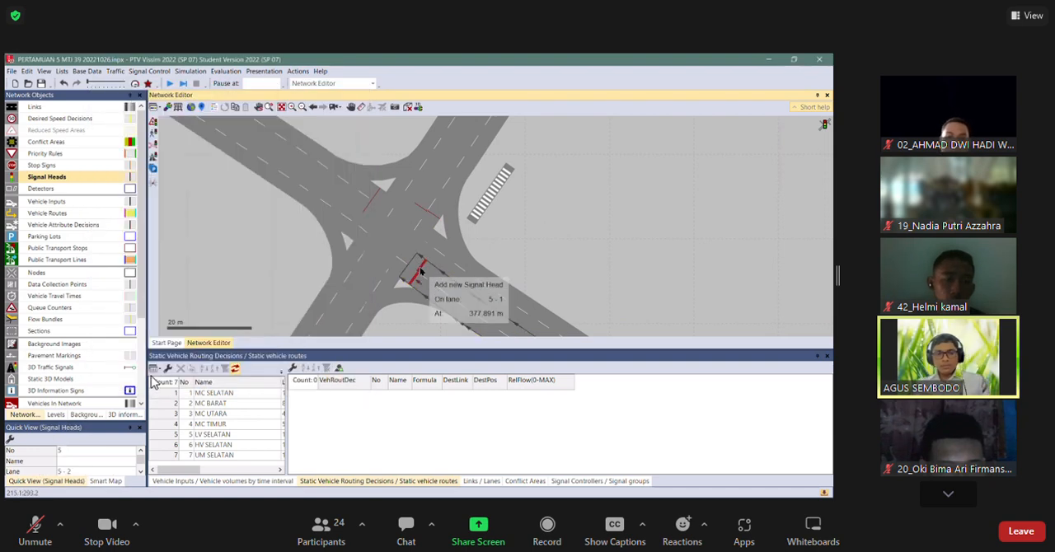
right_click(420, 272)
left_click(202, 144)
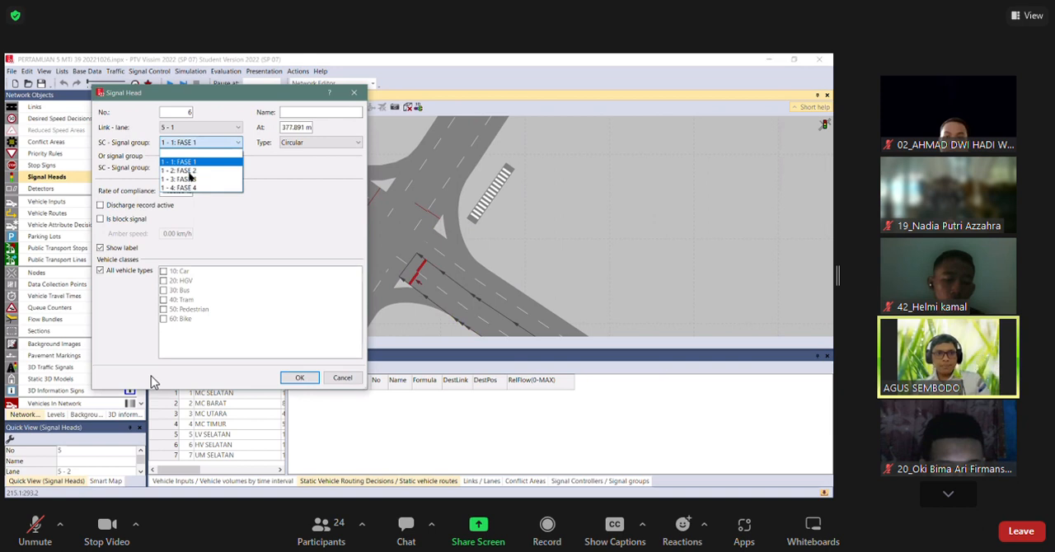
left_click(191, 179)
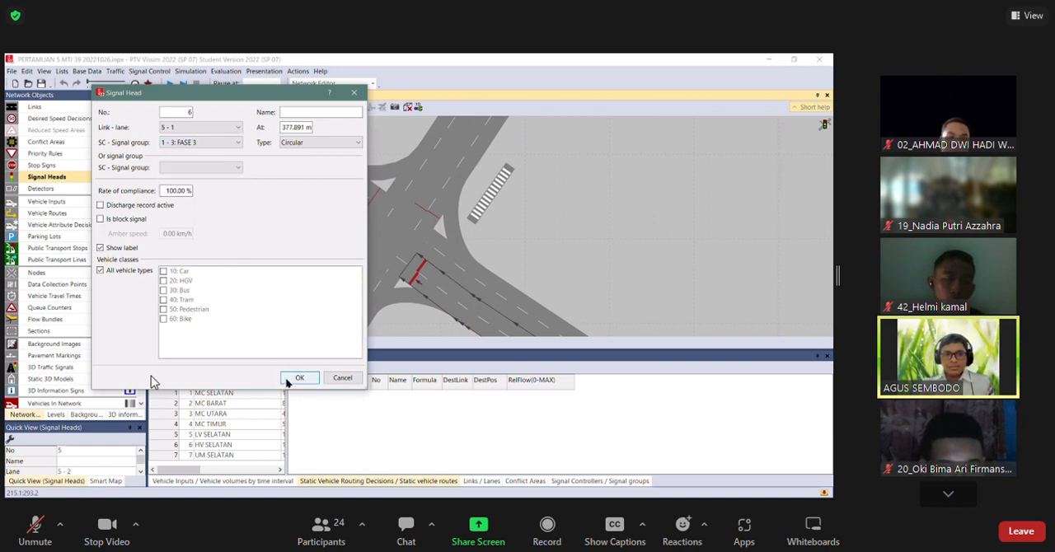
key("Return")
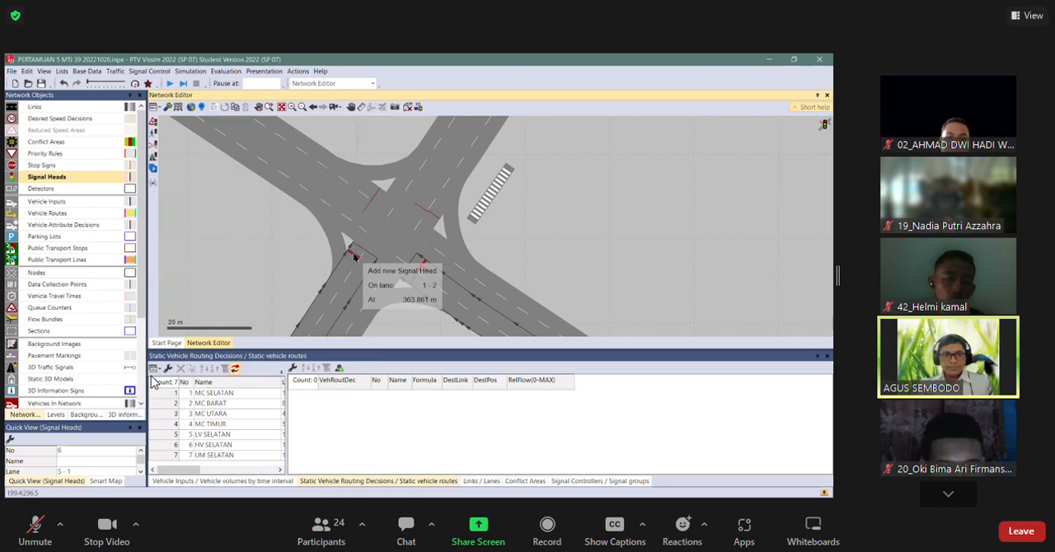
Add FASE 4 signal heads on link 1, on lane 2 at 363.861 m and on lane 1 at 364.045 m.
right_click(355, 256)
left_click(203, 143)
left_click(193, 188)
left_click(301, 380)
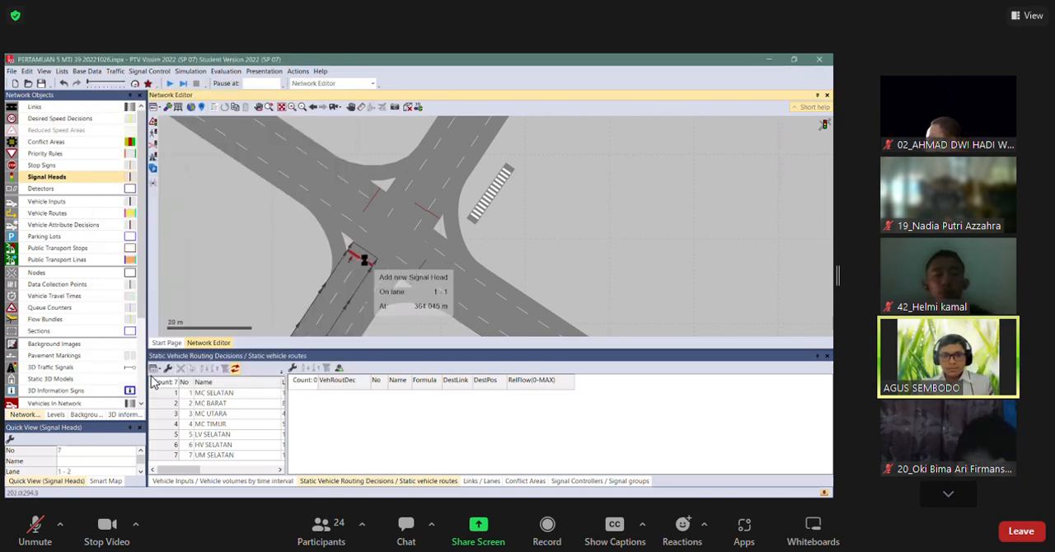
right_click(367, 262)
left_click(203, 143)
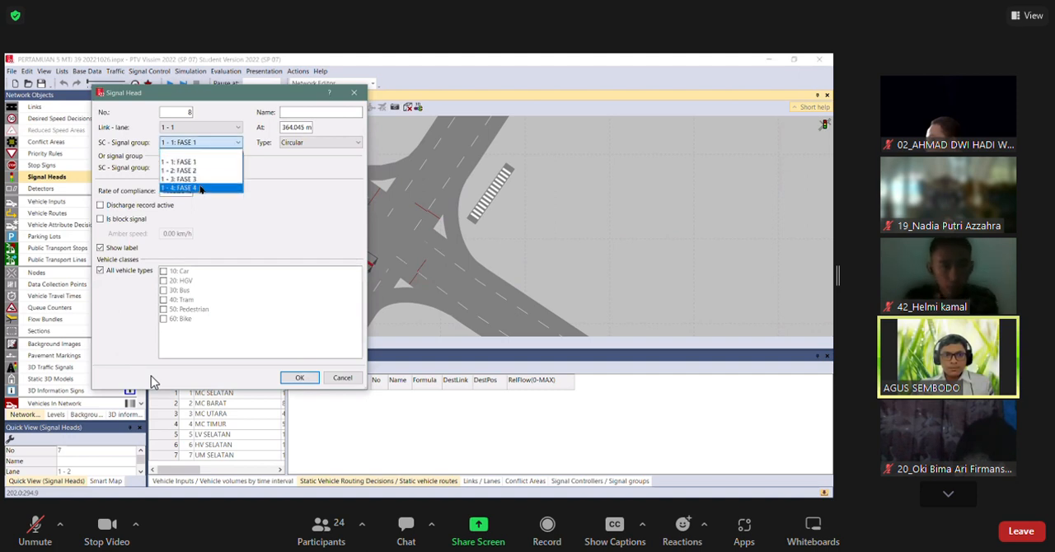
left_click(193, 188)
left_click(298, 379)
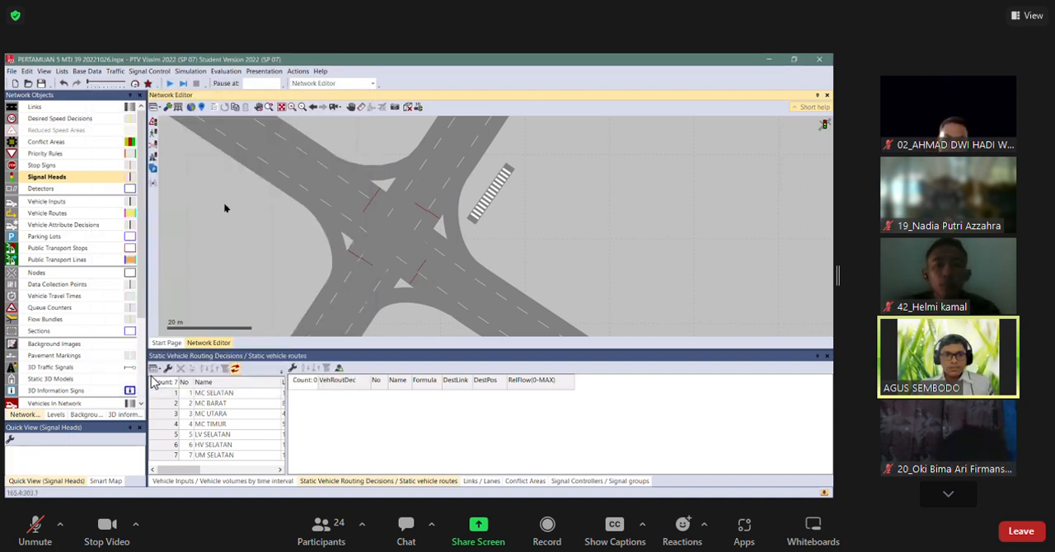
Check the network in wireframe display, then run the simulation to watch traffic at the signal heads on all four approaches.
key("ctrl+w")
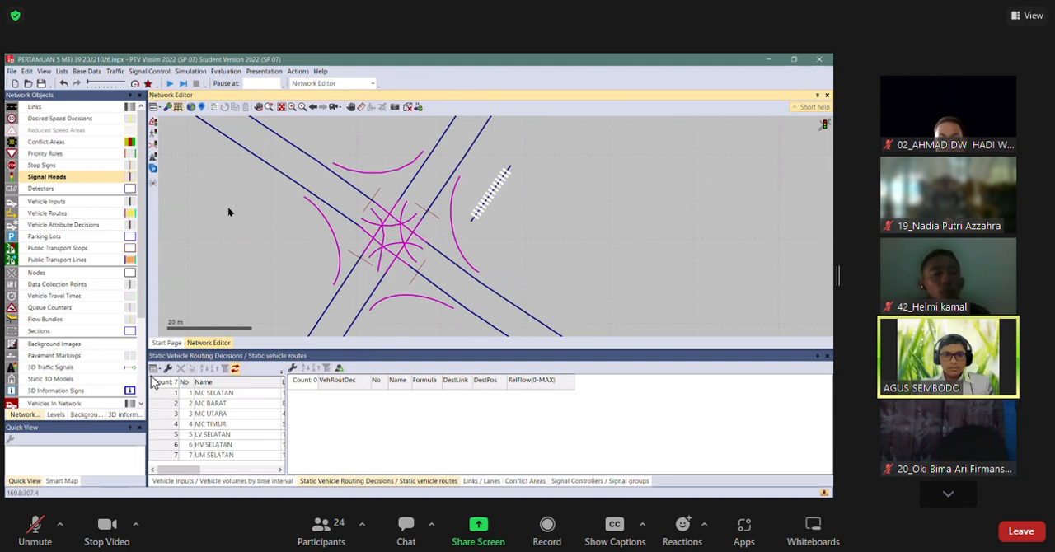
key("ctrl+w")
key("F5")
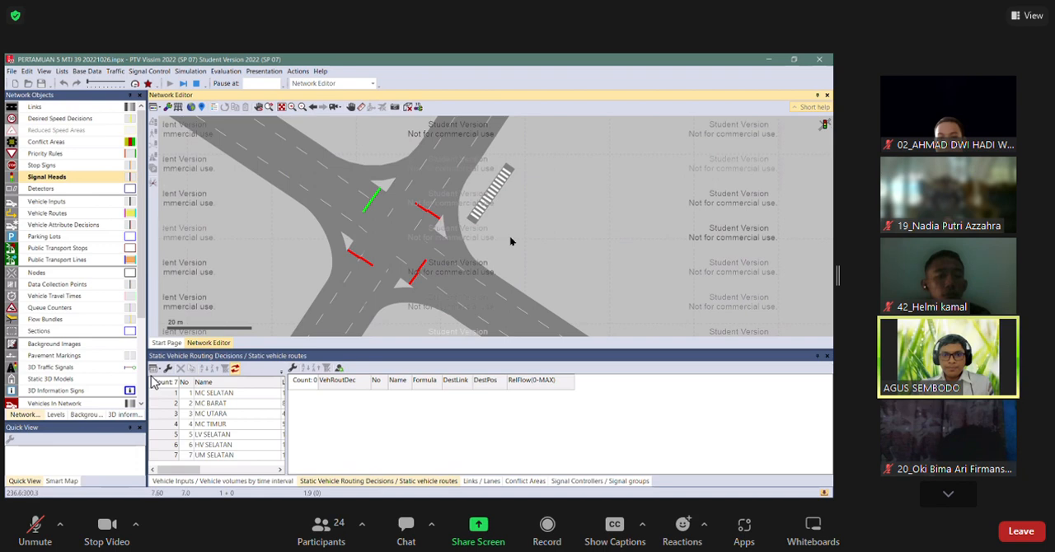
scroll(510, 242, "up", 1)
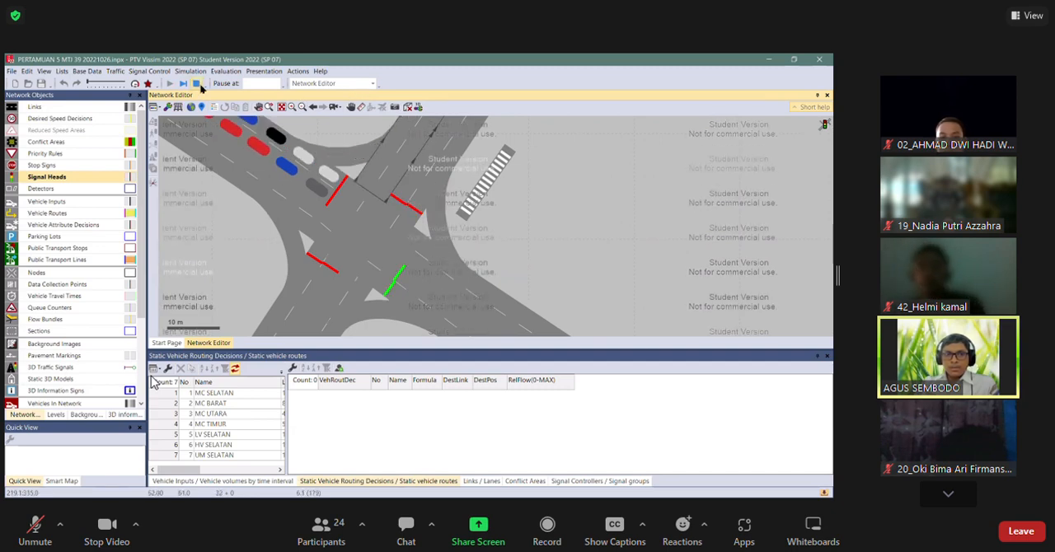
Shift the lane 2 signal heads on links 5 and 1 so each lines up with its neighbouring lane 1 head.
scroll(404, 289, "up", 8)
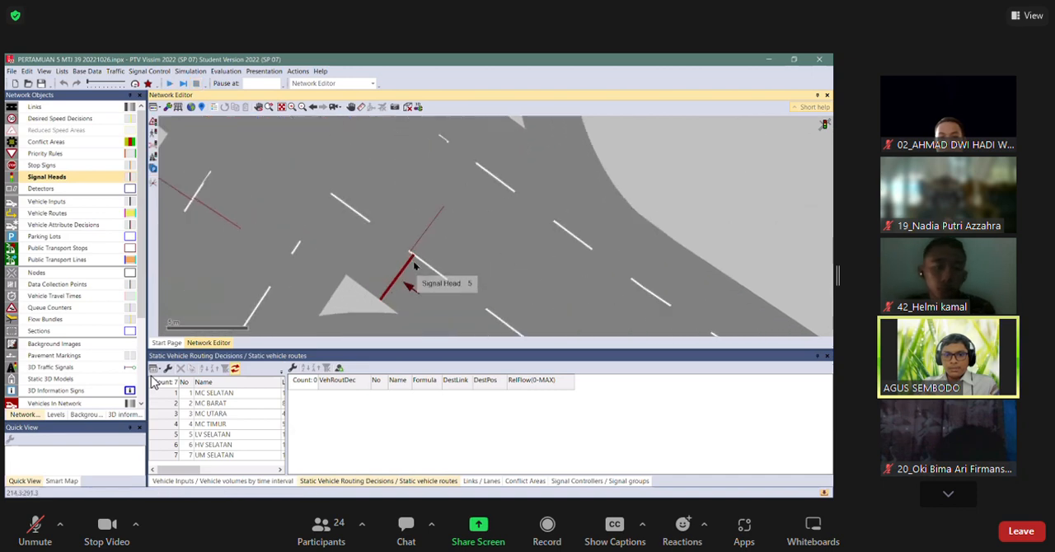
left_click_drag(405, 271, 396, 272)
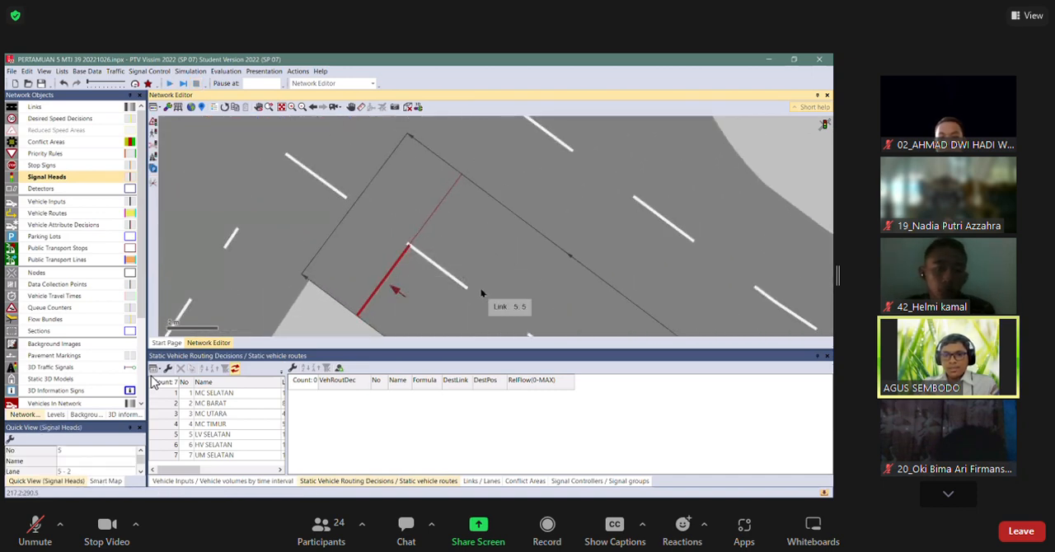
scroll(482, 289, "down", 2)
scroll(184, 218, "up", 3)
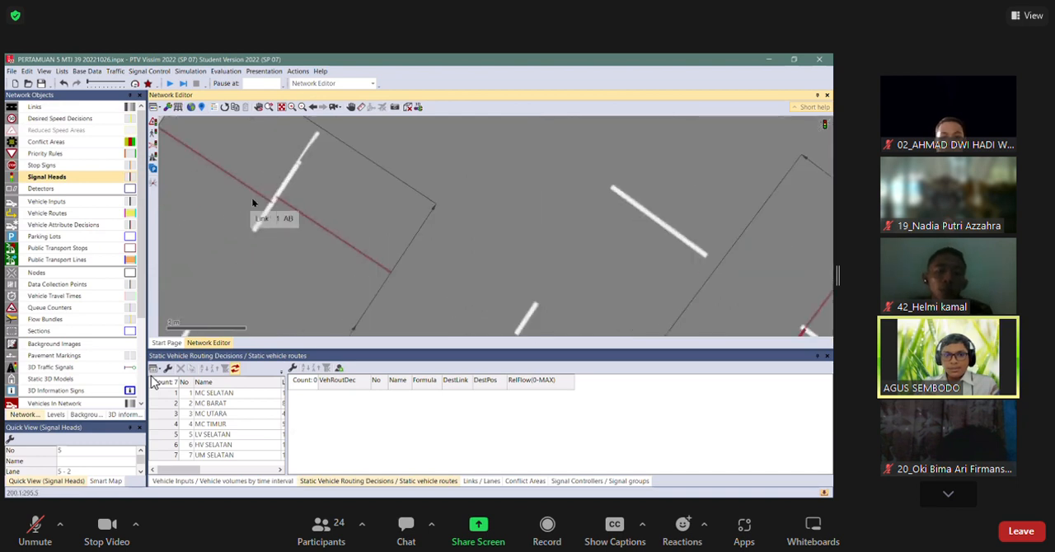
left_click_drag(276, 200, 277, 200)
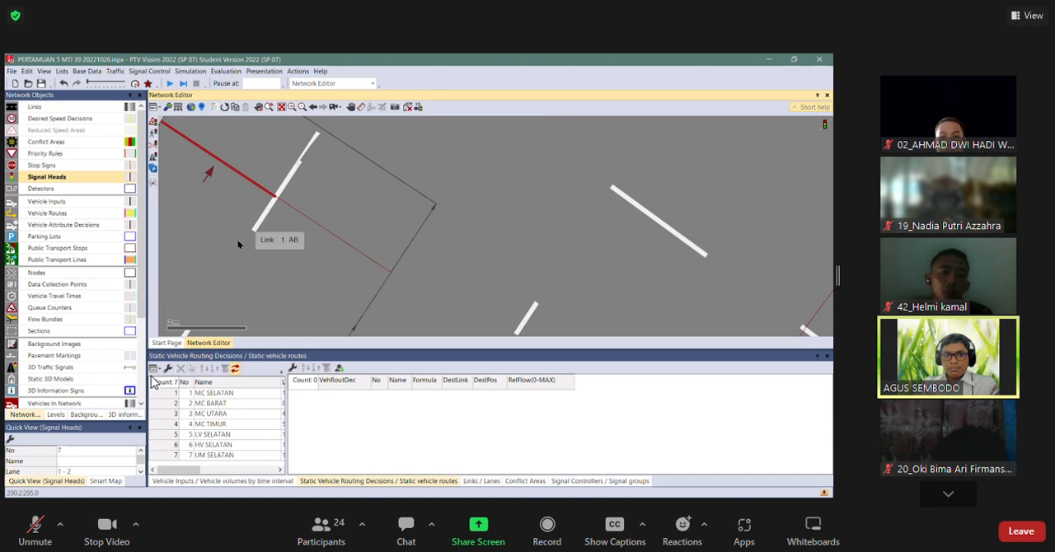
Shift the signal head on lane 2 of link 4 to line up with its lane 1 neighbour, then clear the selection.
scroll(240, 238, "down", 4)
scroll(366, 240, "up", 5)
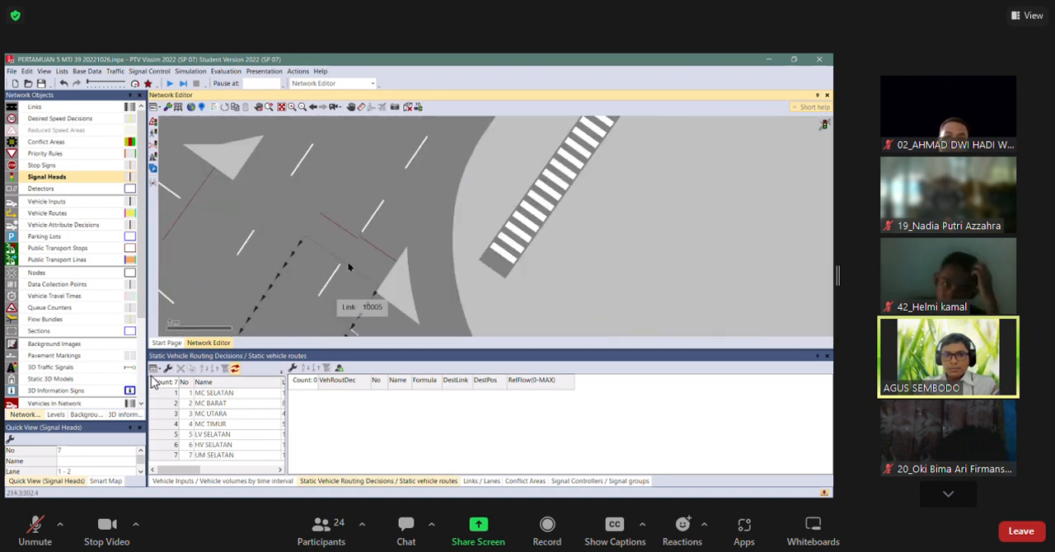
scroll(360, 238, "up", 1)
left_click_drag(376, 244, 368, 249)
scroll(330, 239, "down", 4)
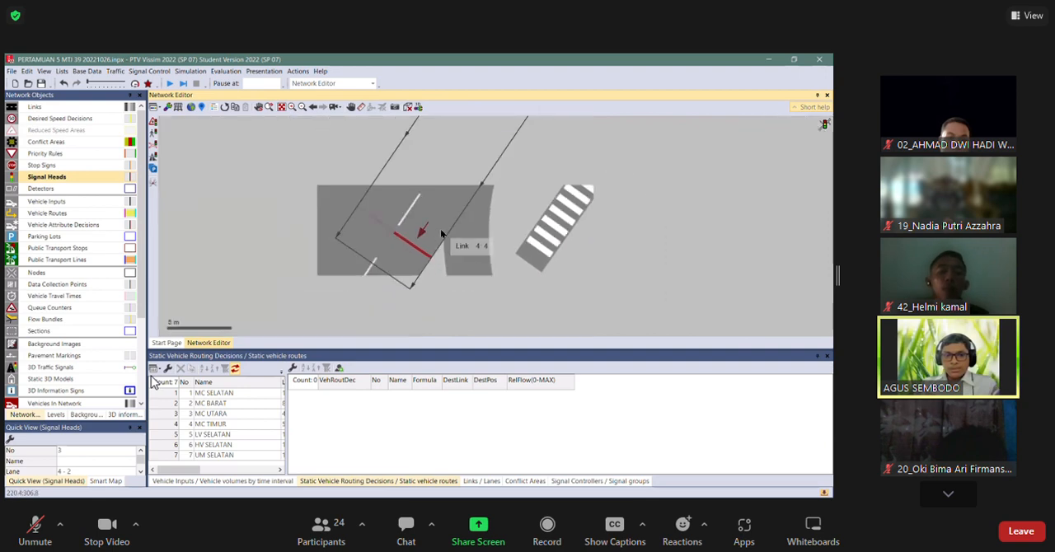
scroll(301, 232, "up", 2)
left_click_drag(449, 312, 442, 205)
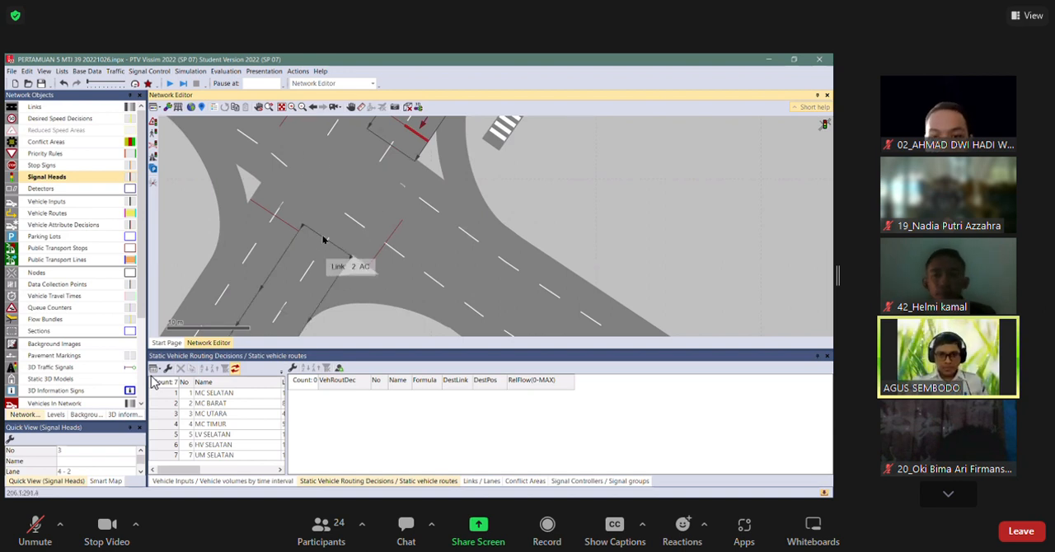
scroll(338, 255, "down", 2)
left_click_drag(311, 187, 319, 259)
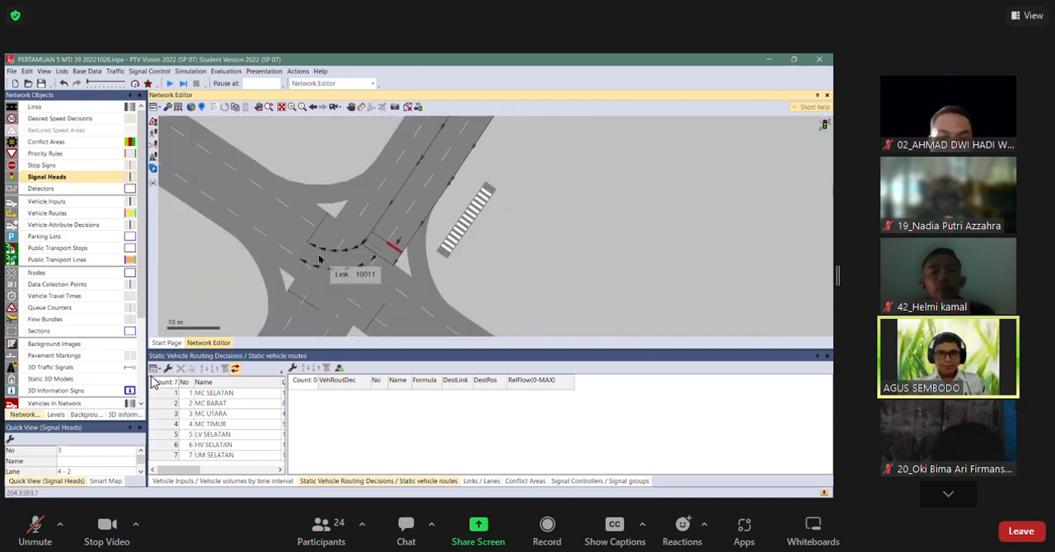
left_click(246, 271)
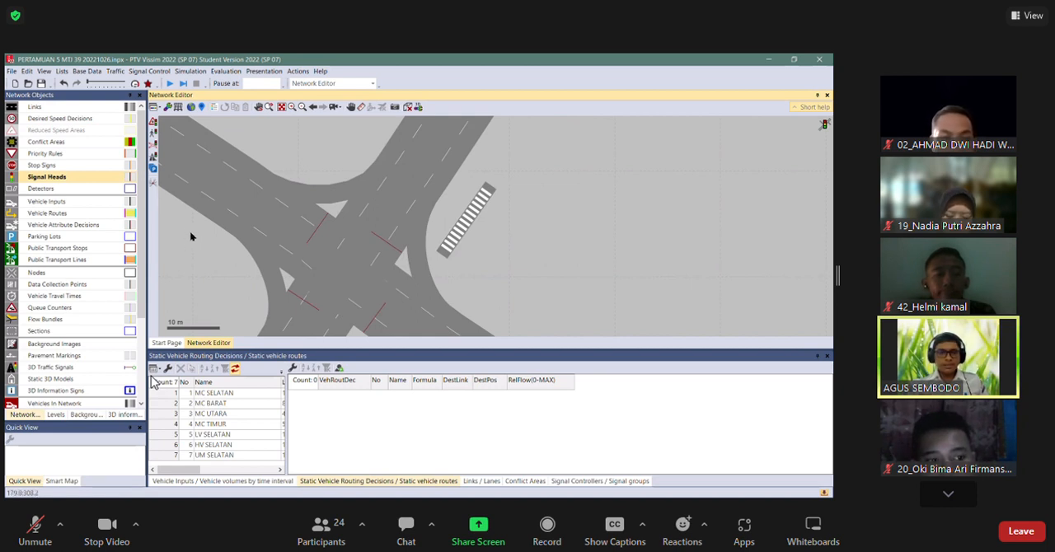
Activate the 3D Traffic Signals object type and preview the intersection in 3D, ignoring the simulation warnings.
left_click(83, 371)
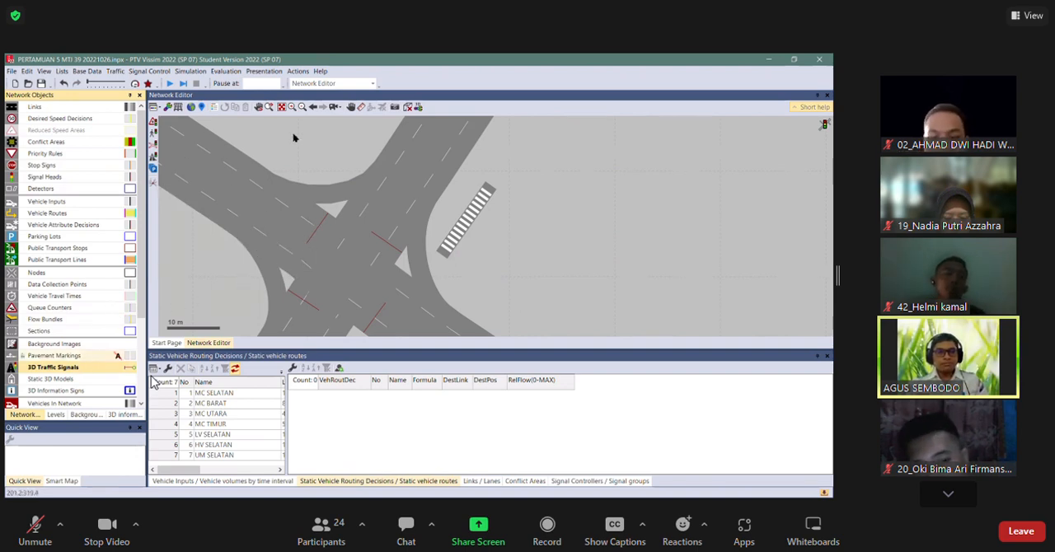
left_click(368, 137)
left_click(409, 107)
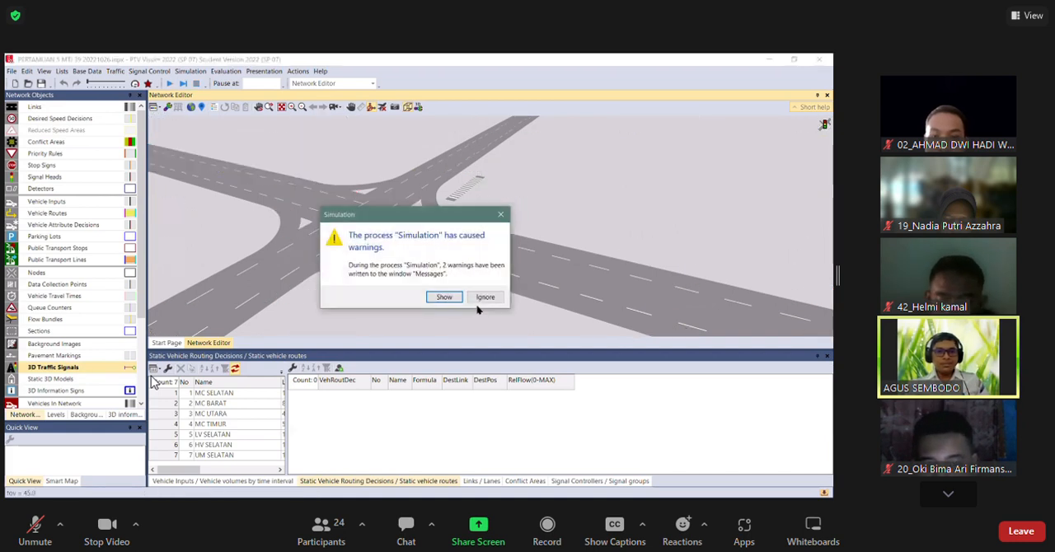
left_click(487, 298)
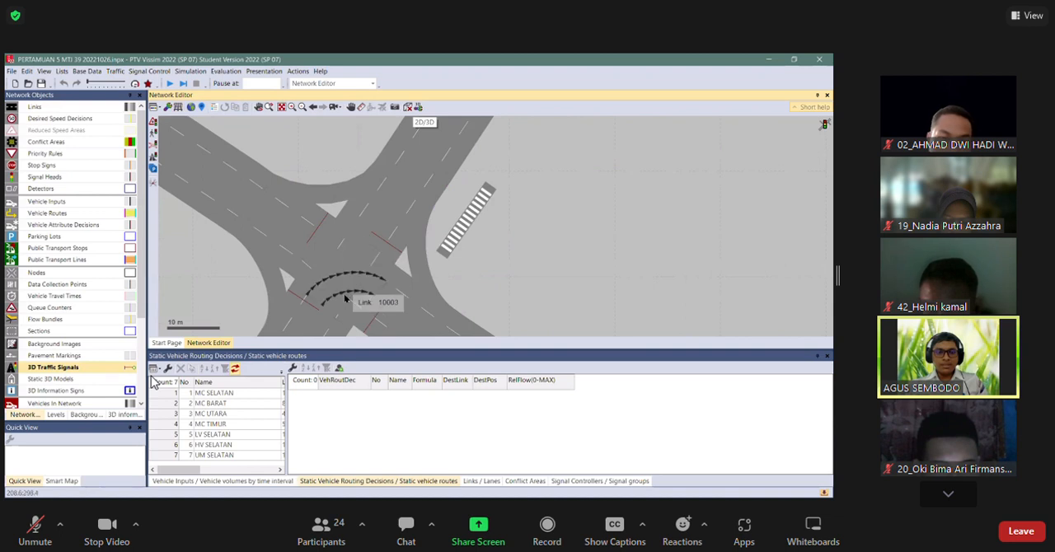
Create a 3D traffic signal on the triangular island beside link 1's stop line and add a signal to its mast.
scroll(338, 185, "up", 4)
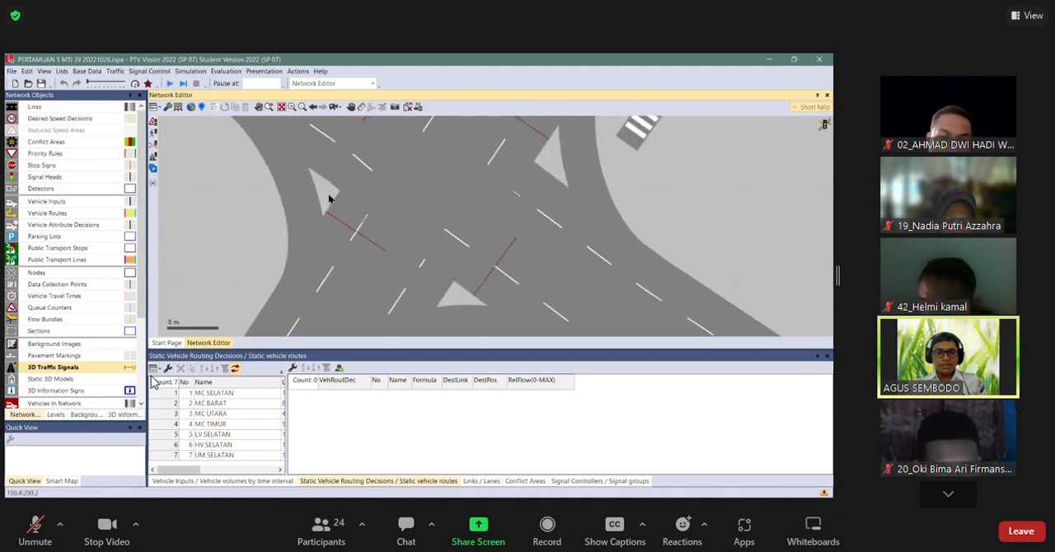
right_click(328, 198)
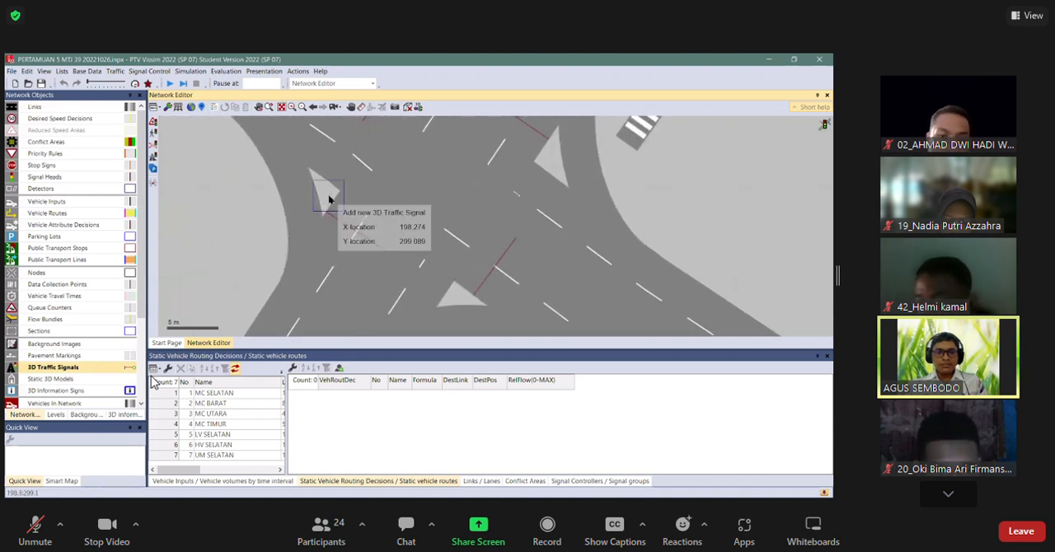
left_click(220, 172)
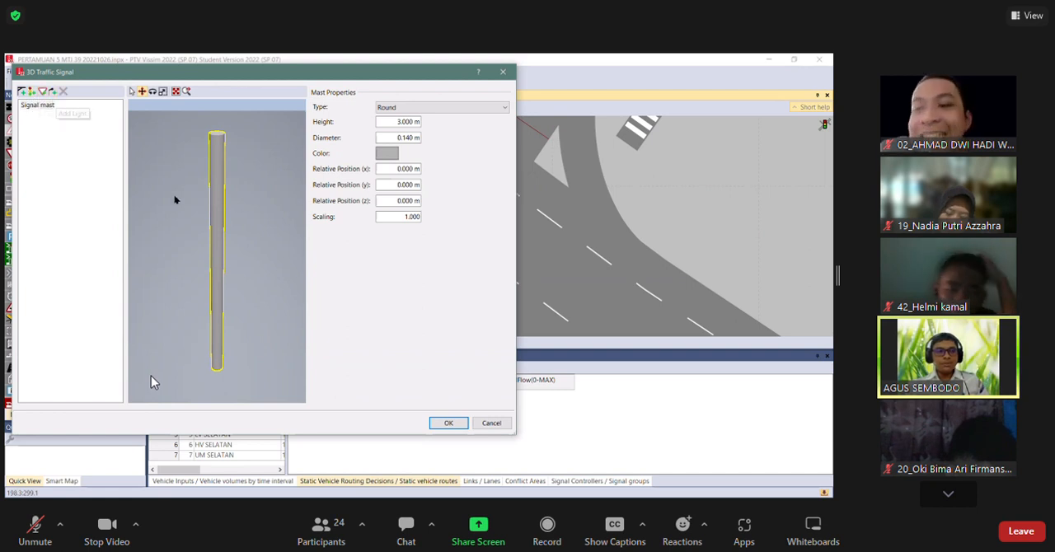
left_click(31, 91)
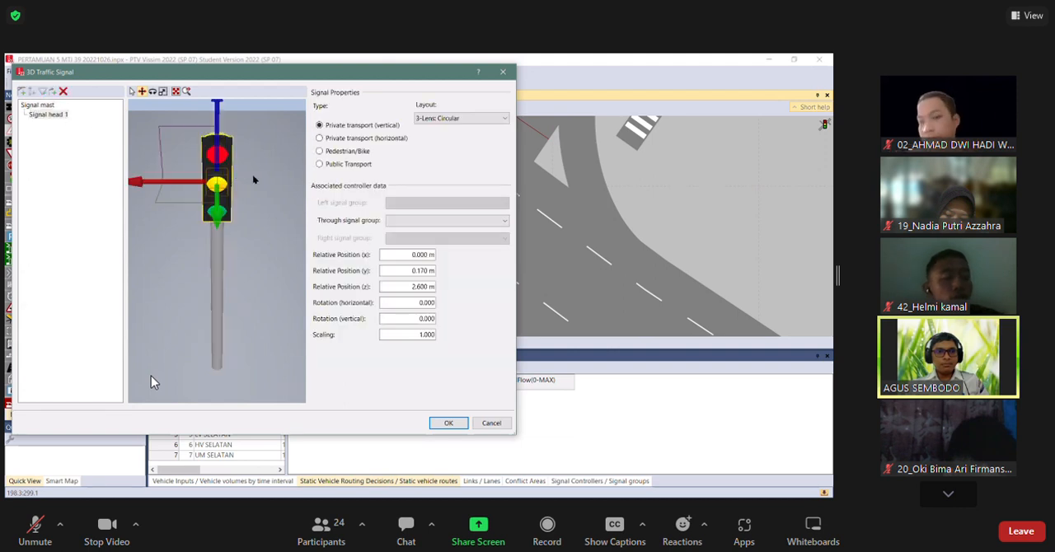
Try the 5-Lens: 3 + Green/Amber Left ('Doghouse'), 1-Lens: Red Circular and 2-Lens: Green/Amber Right layouts on the signal head.
left_click(445, 120)
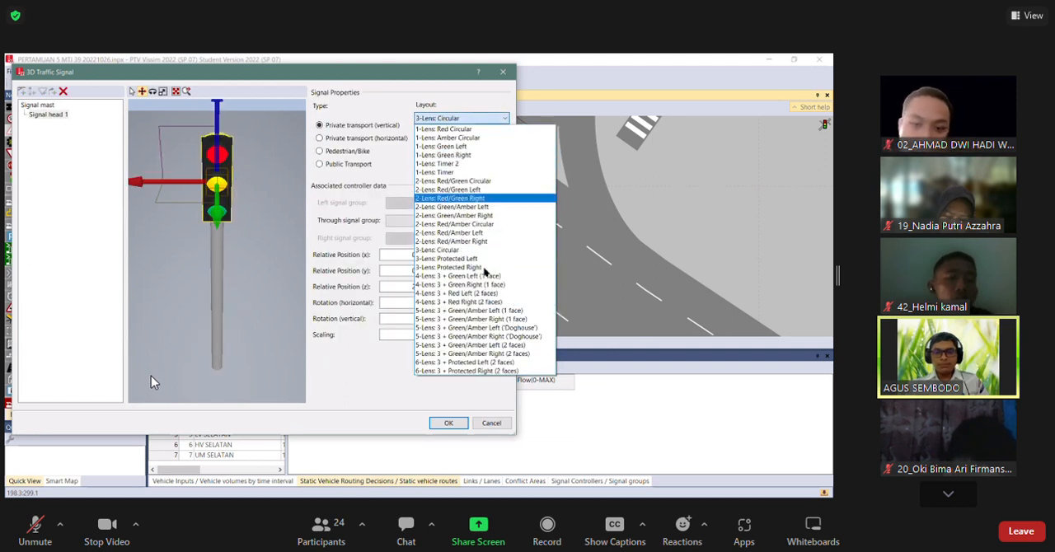
left_click(474, 327)
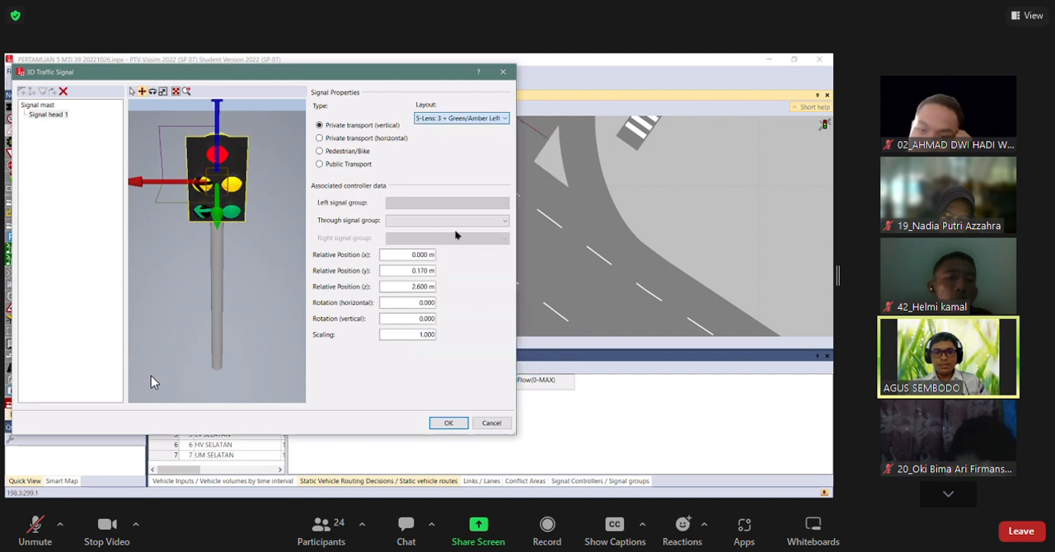
left_click(445, 119)
left_click(439, 128)
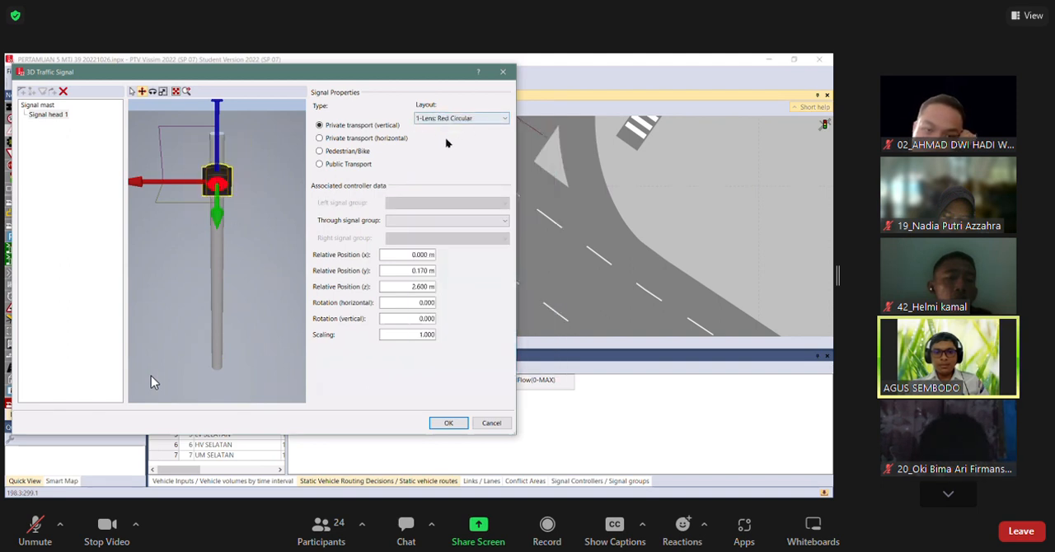
left_click(452, 119)
left_click(457, 215)
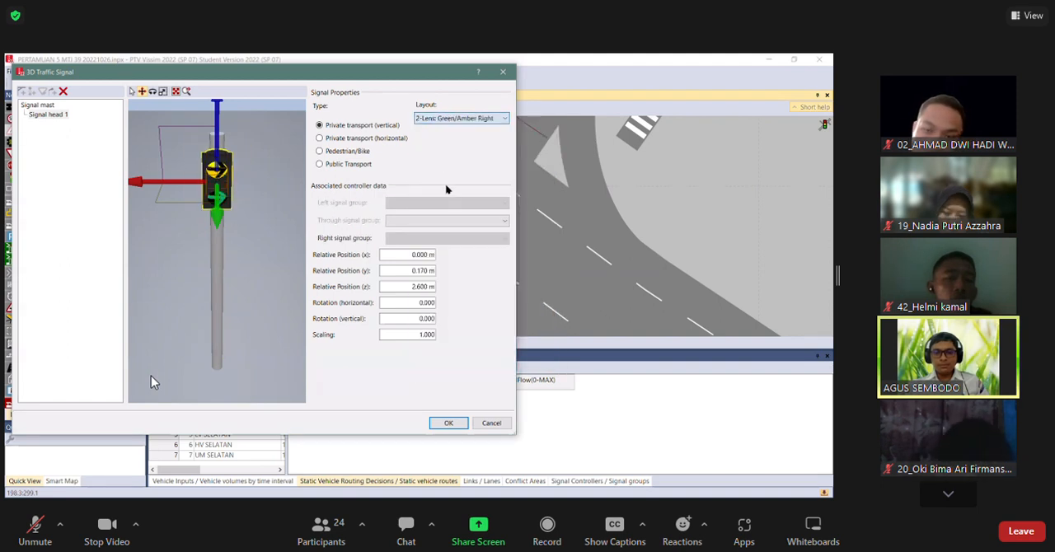
Set the signal head's layout to 3-Lens: Circular and accept the 3D traffic signal.
left_click(460, 119)
left_click(459, 250)
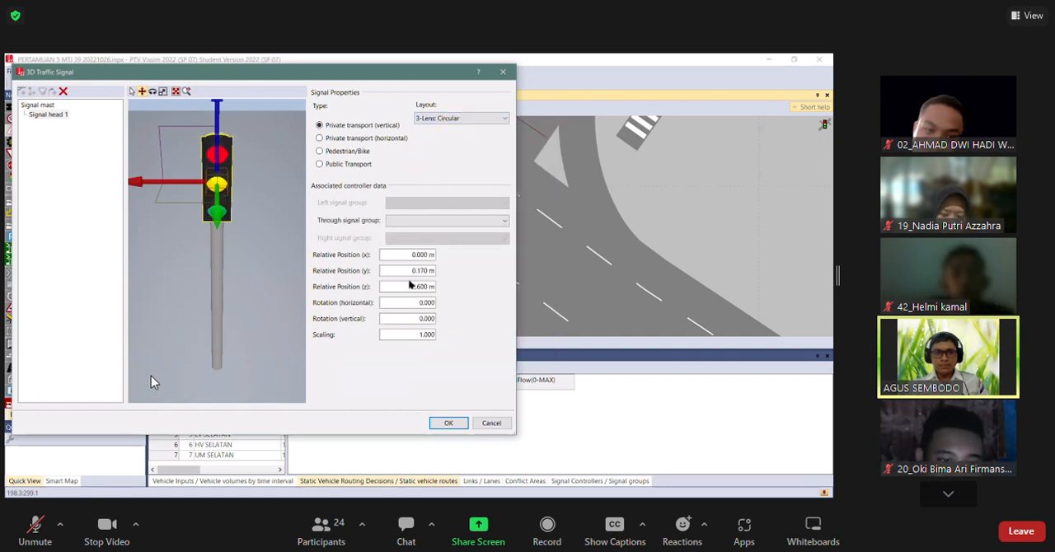
left_click(449, 422)
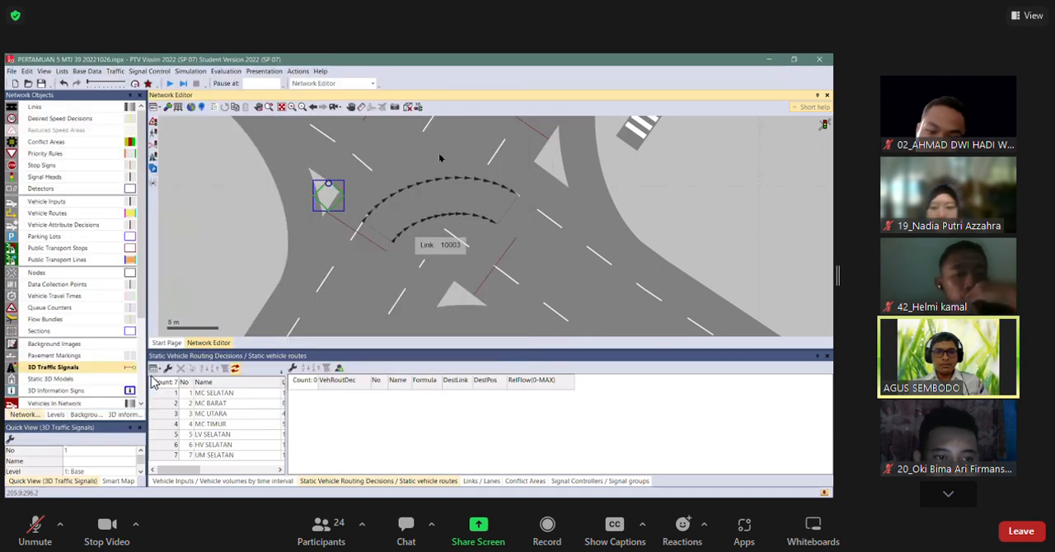
Inspect the placed traffic signal's facing direction in 3D up close, then return to the 2D view.
left_click(409, 108)
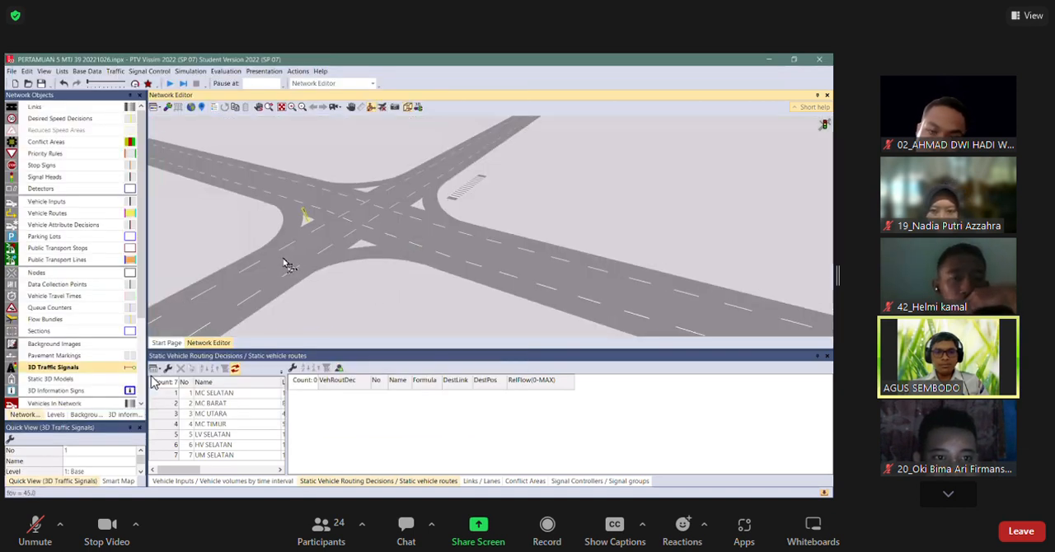
scroll(287, 264, "up", 3)
scroll(334, 173, "up", 3)
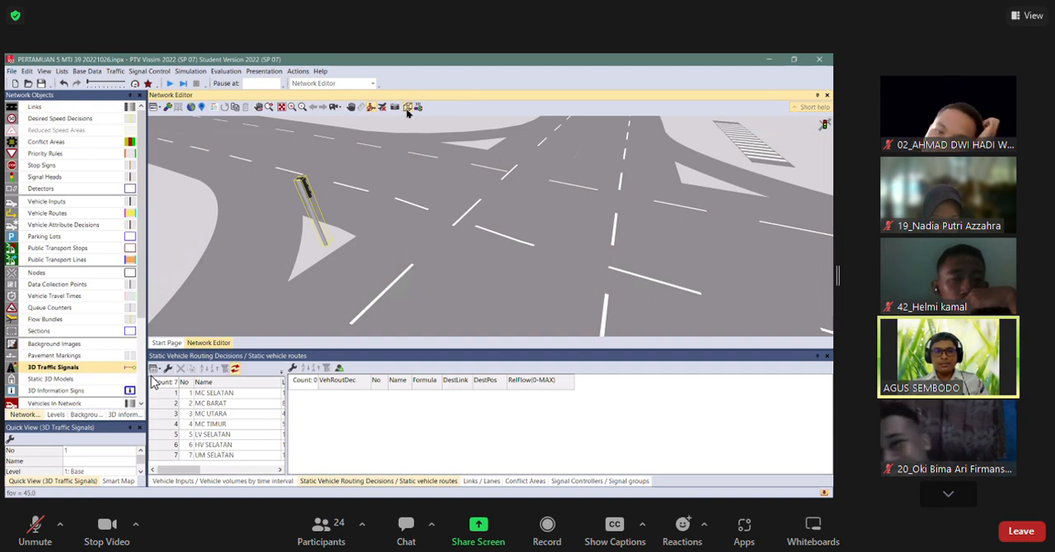
key("ctrl+d")
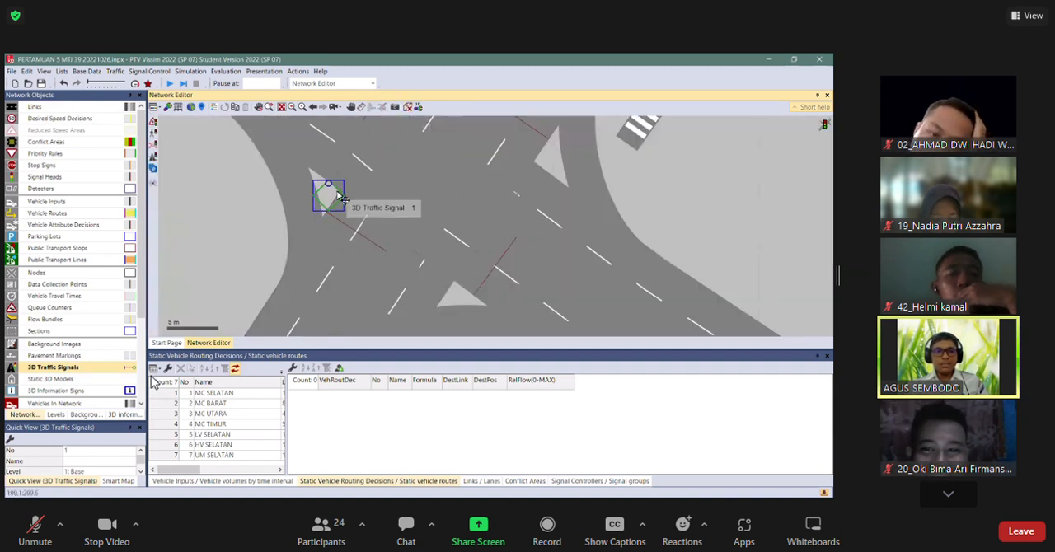
Set the vertical rotation of the 3D traffic signal's head to 180 and check its facing direction in 3D.
double_click(340, 197)
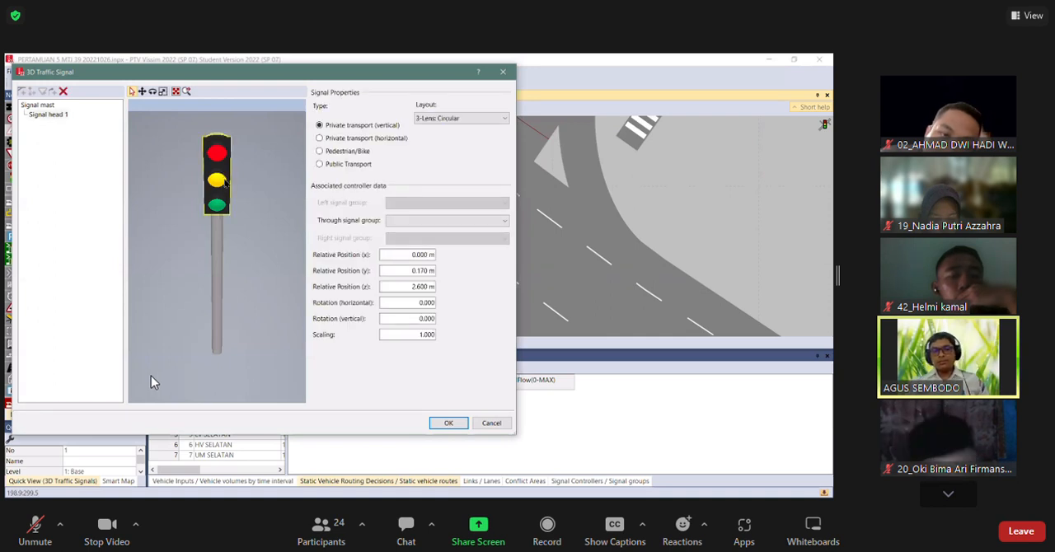
left_click(152, 91)
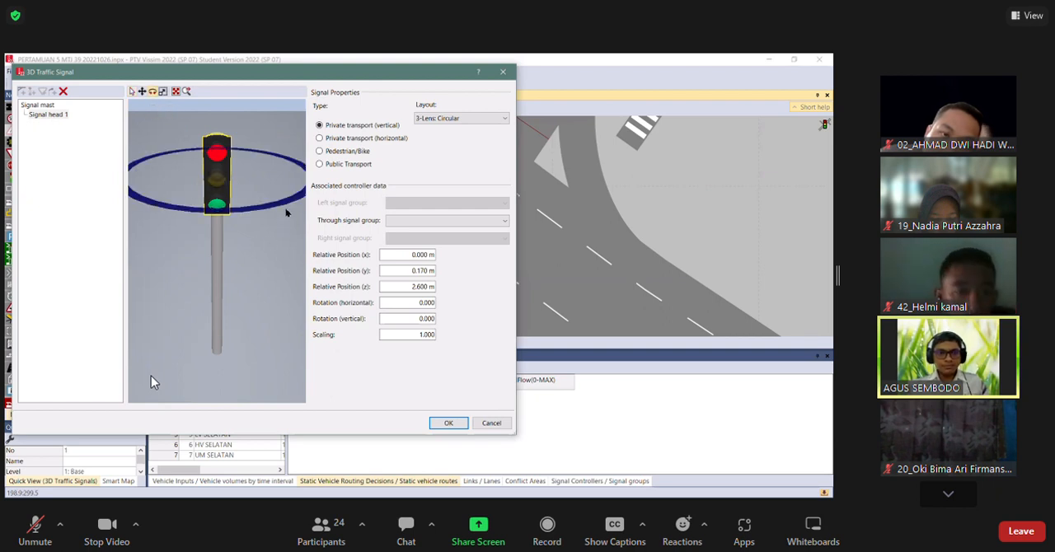
left_click_drag(285, 206, 174, 152)
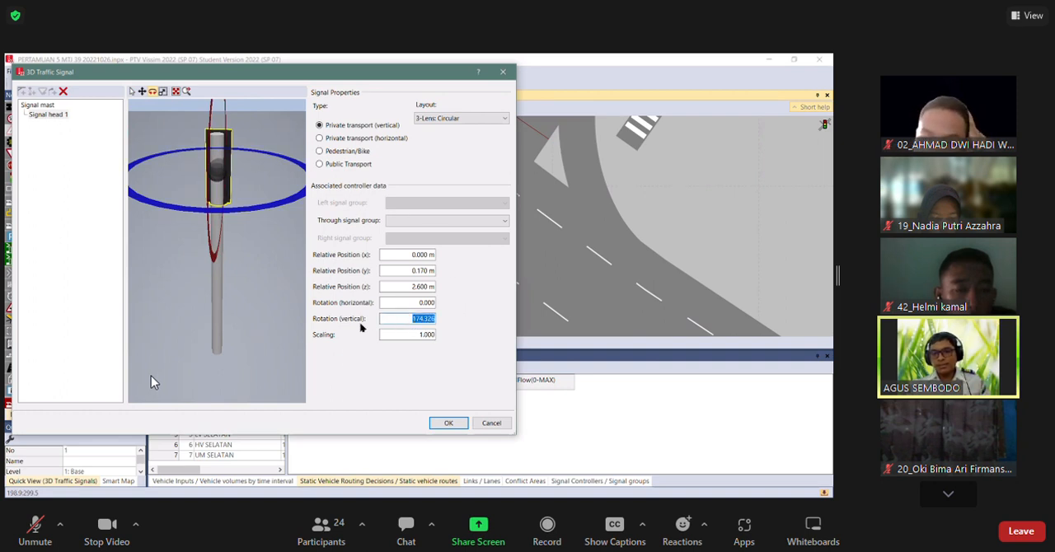
type("180")
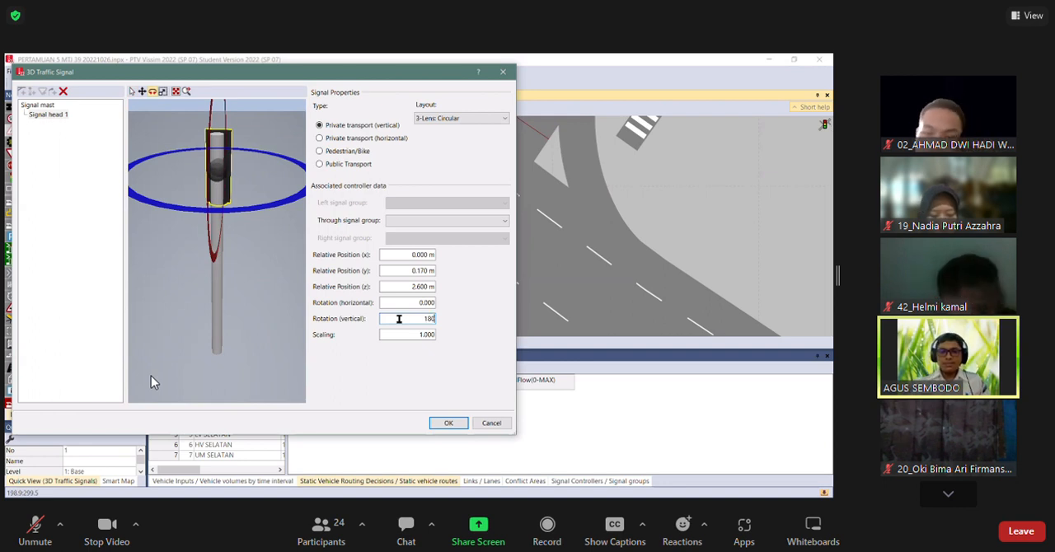
left_click(409, 305)
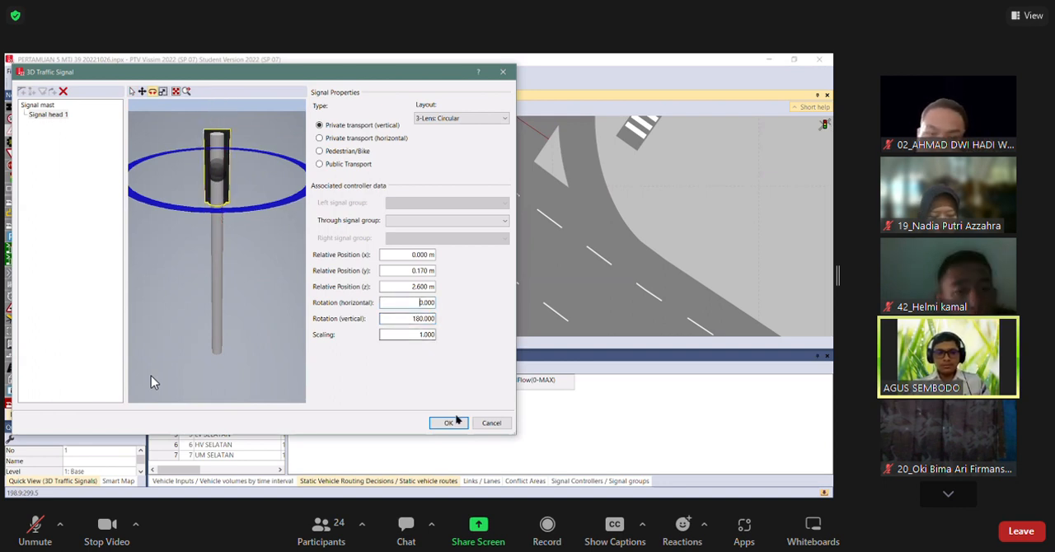
key("Return")
scroll(326, 210, "up", 3)
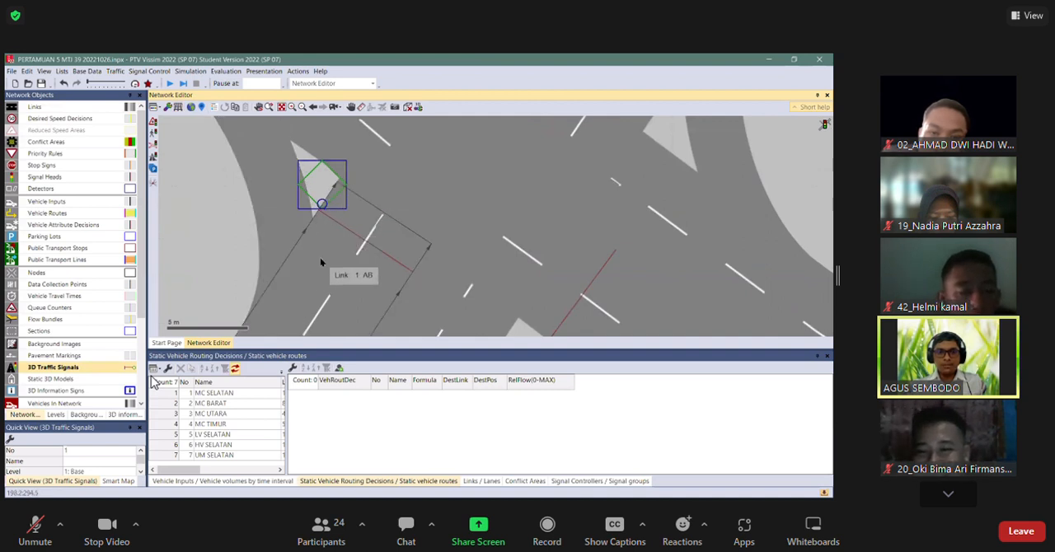
left_click(407, 107)
scroll(422, 204, "down", 3)
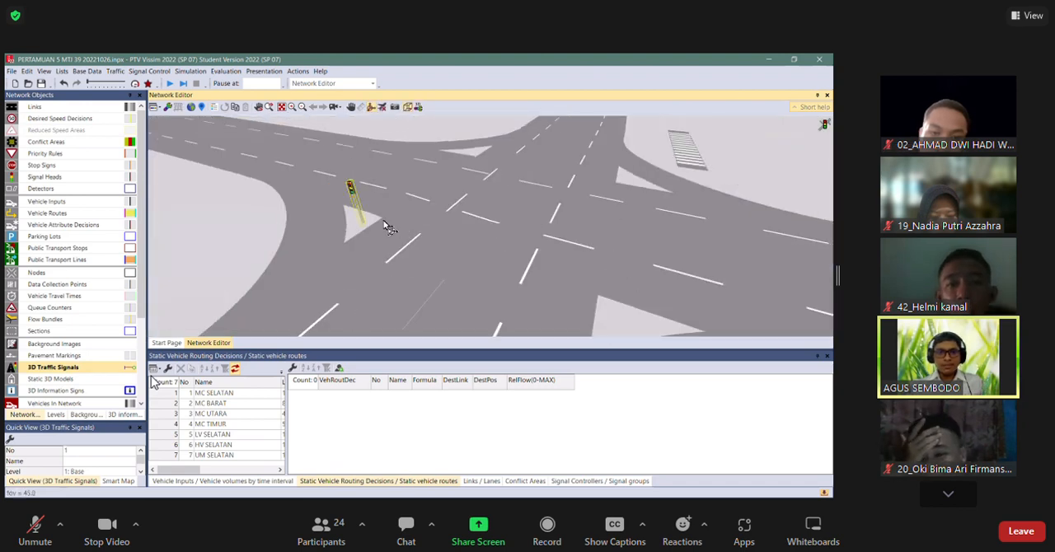
scroll(355, 219, "up", 3)
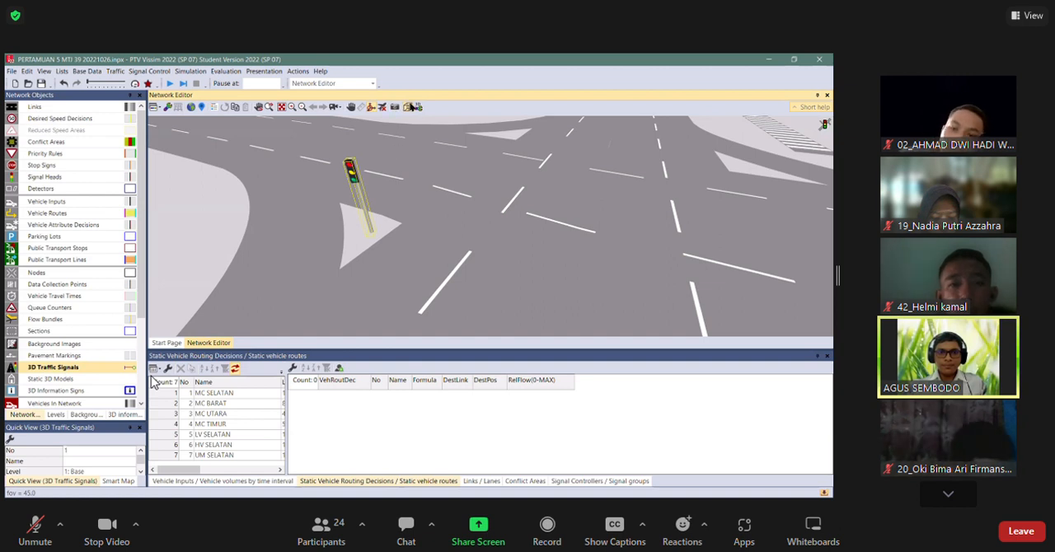
Assign signal group 1 - 4: FASE 4 as the through signal group of the 3D traffic signal's head.
key("ctrl+d")
double_click(320, 201)
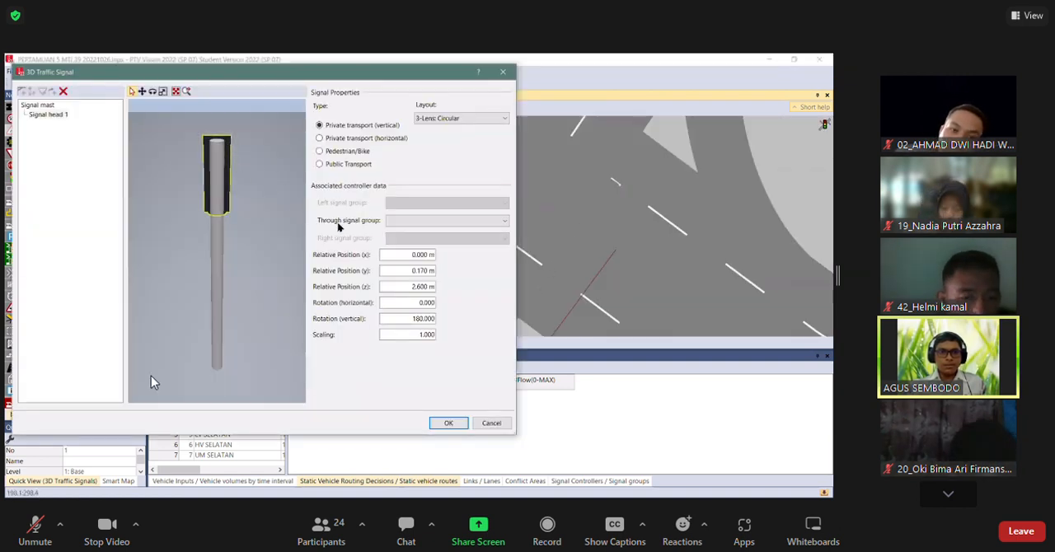
left_click(421, 220)
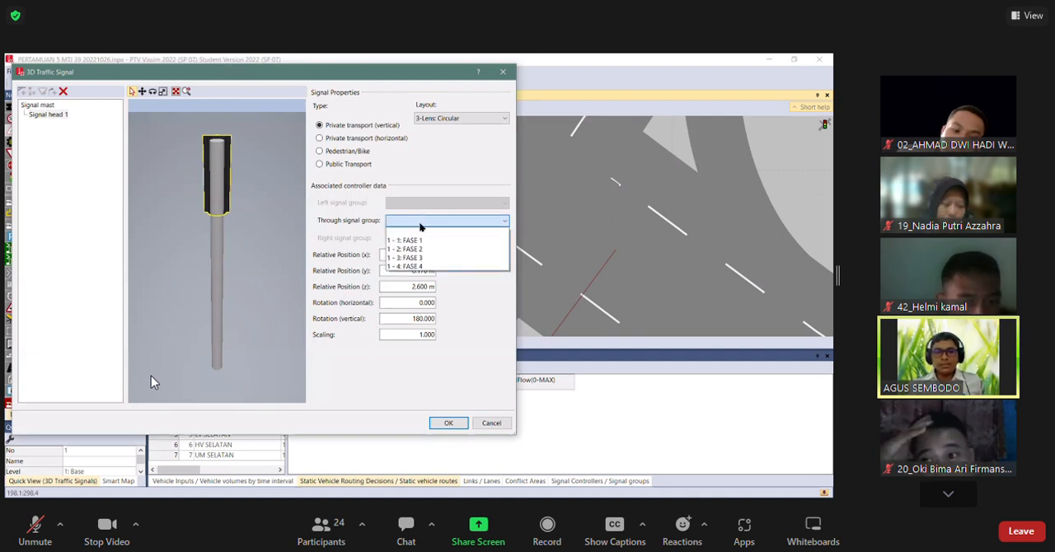
left_click(423, 268)
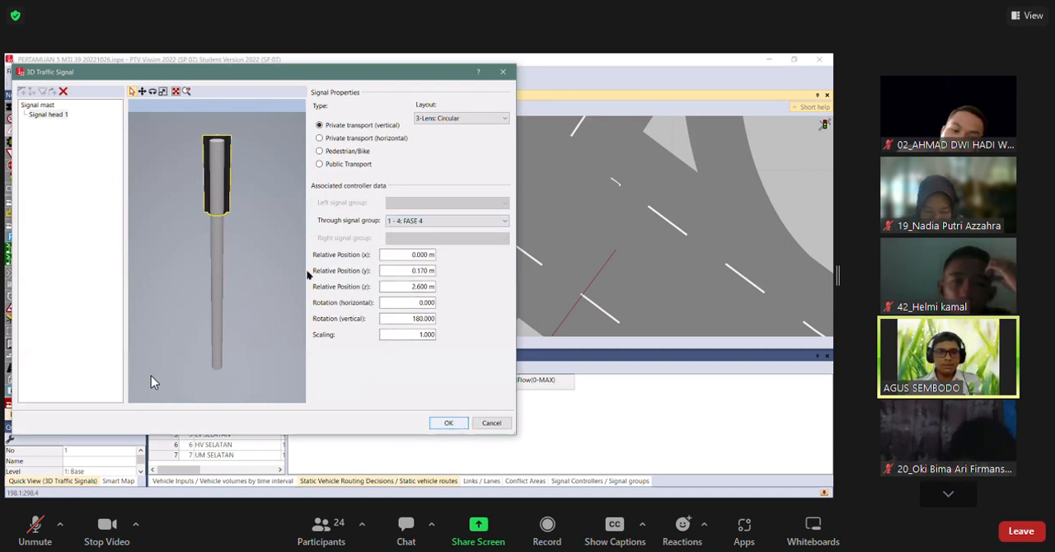
left_click(448, 423)
Save the changes, run the simulation in 3D to watch the traffic signal operate, then stop it and return to 2D.
left_click(419, 107)
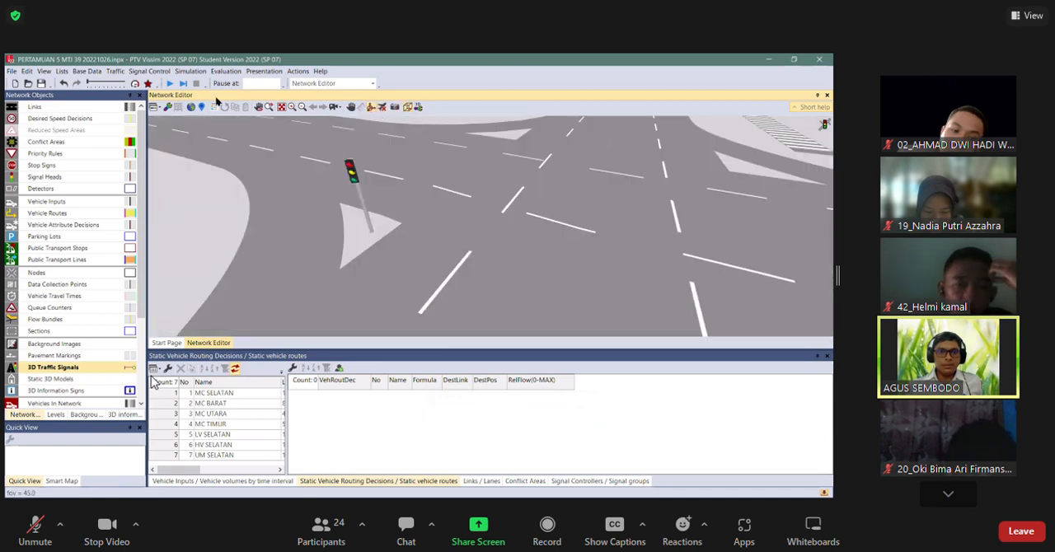
left_click(170, 83)
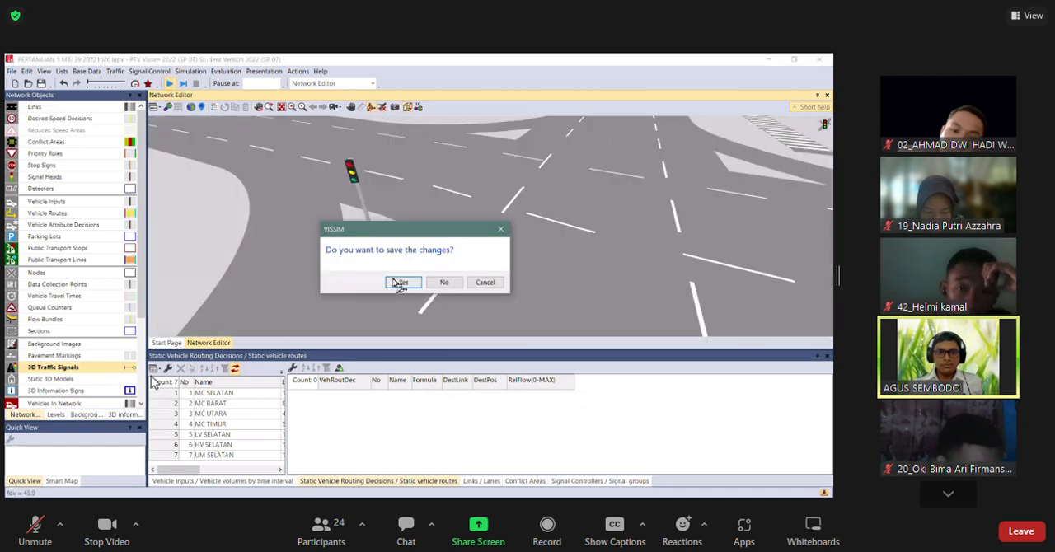
left_click(401, 282)
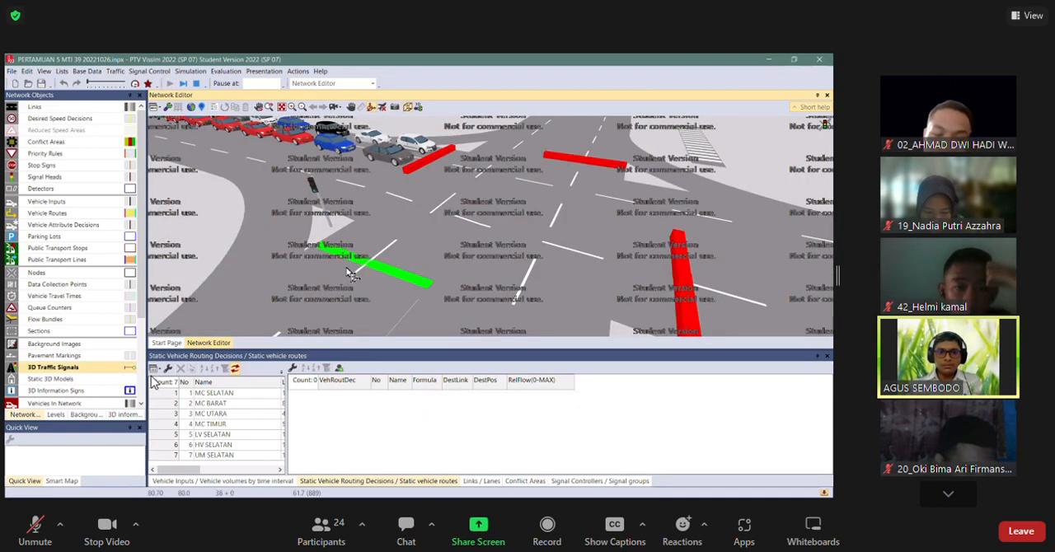
left_click_drag(366, 266, 283, 287)
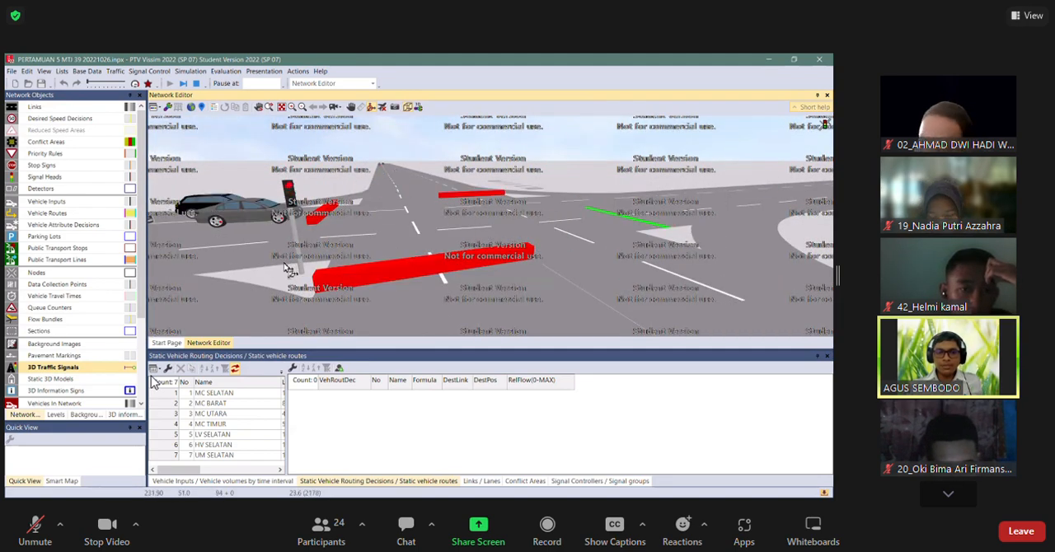
left_click(407, 107)
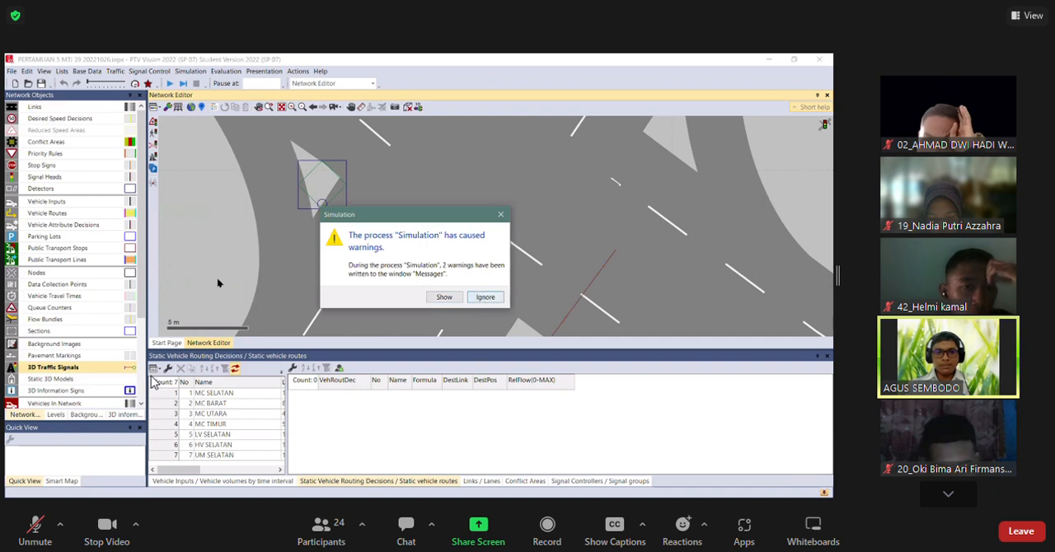
left_click(486, 297)
Copy the 3D traffic signal onto the neighbouring triangular island to the north, beside link 3.
scroll(218, 282, "down", 3)
left_click(271, 231)
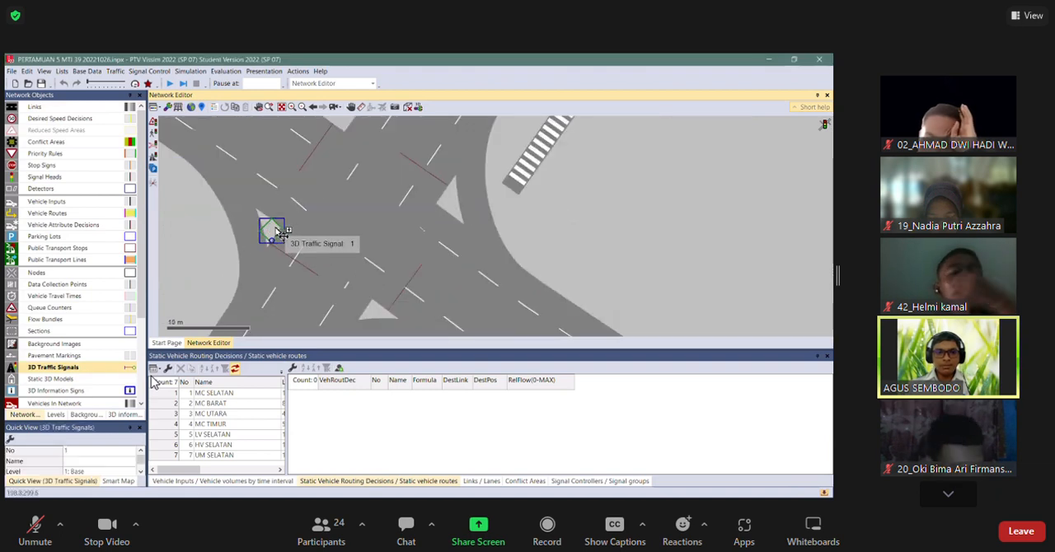
left_click_drag(280, 233, 347, 120)
left_click_drag(366, 171, 347, 232)
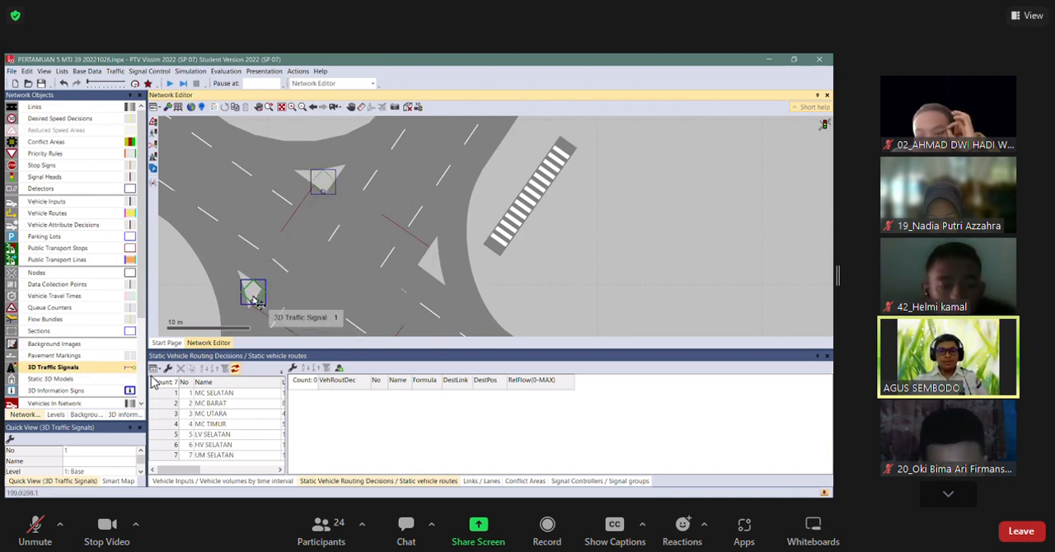
left_click_drag(304, 298, 308, 225)
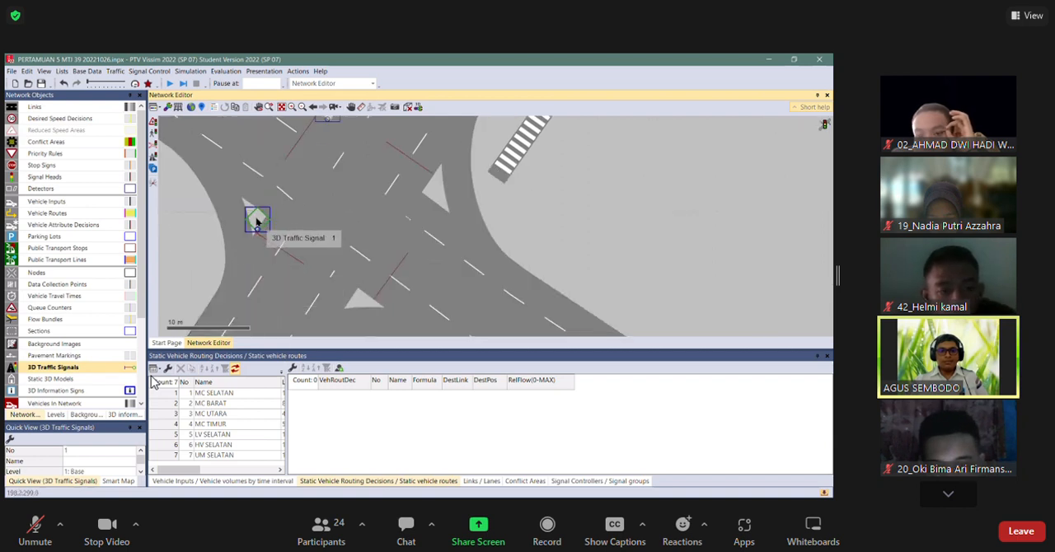
left_click_drag(309, 145, 308, 218)
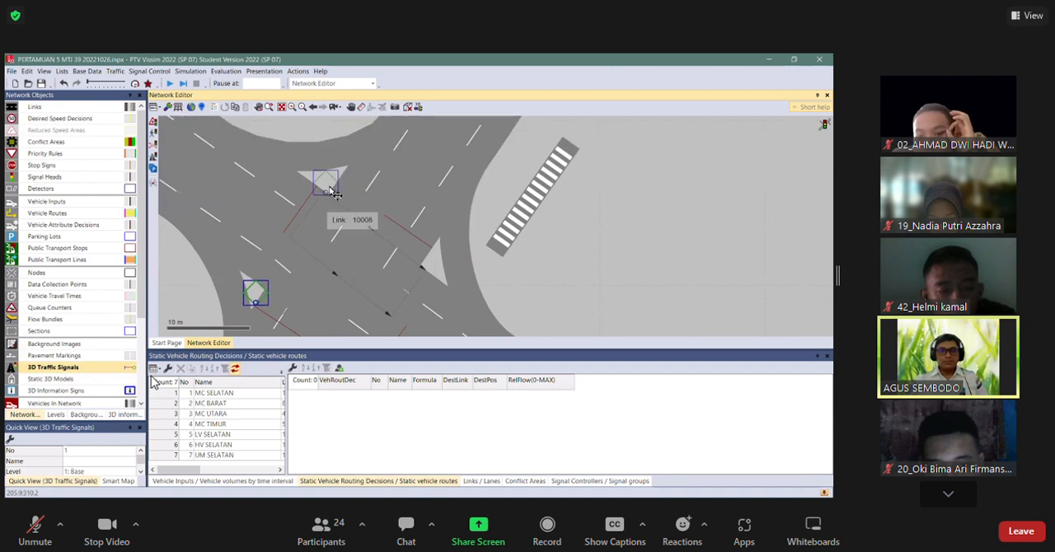
Add an arm to the copied 3D traffic signal's mast and set the mast height to 6 m.
double_click(336, 188)
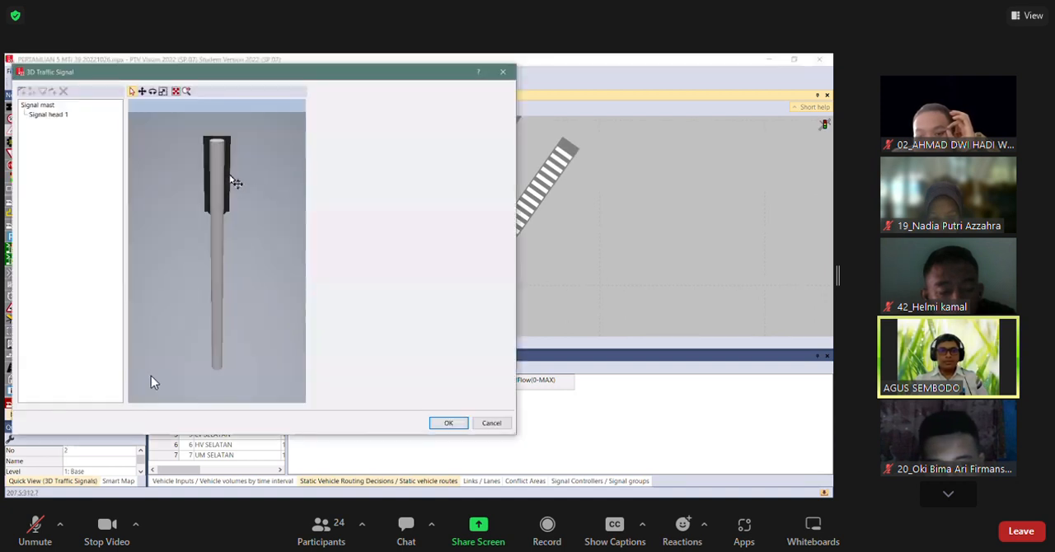
left_click(222, 252)
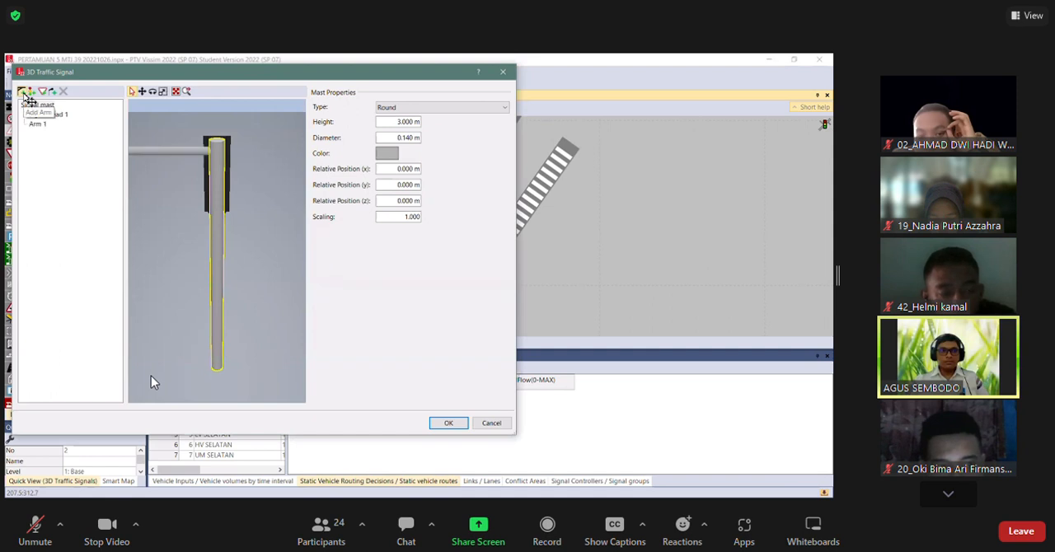
left_click_drag(272, 218, 294, 235)
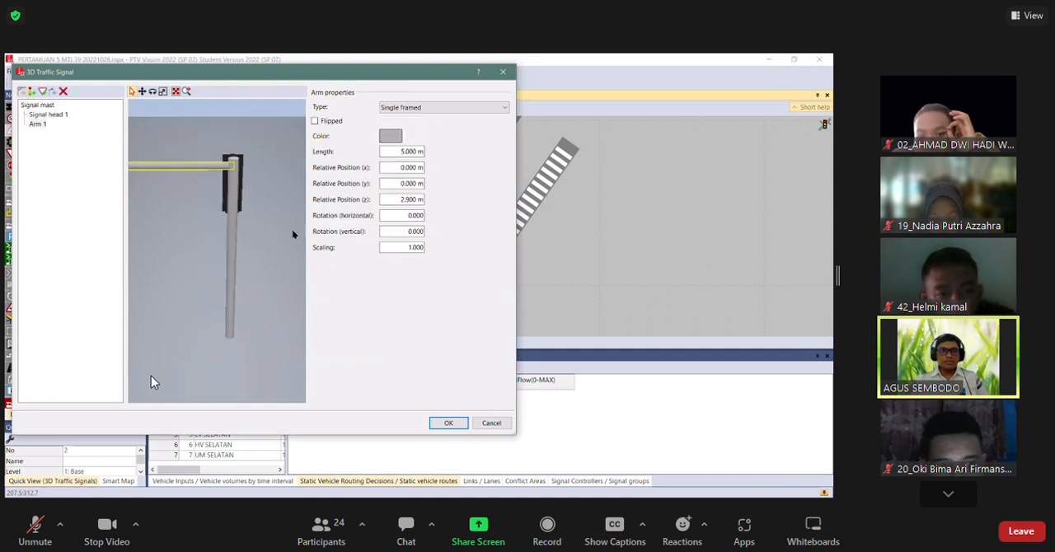
scroll(259, 225, "down", 3)
left_click(244, 233)
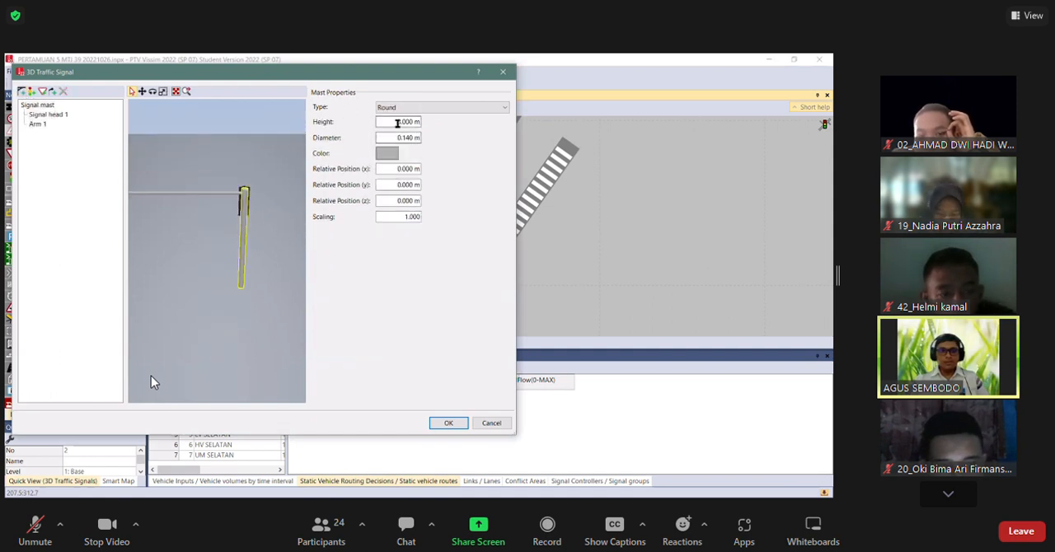
left_click_drag(414, 122, 370, 126)
type("6")
key("Tab")
Raise the mast's arm by setting its relative position (z) to 5 m.
left_click(217, 196)
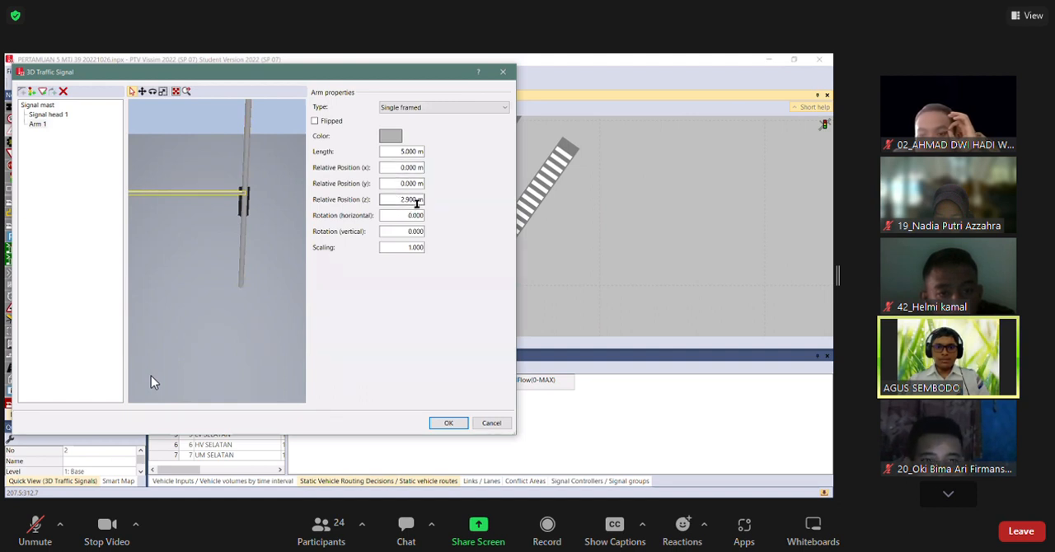
double_click(389, 206)
type("5")
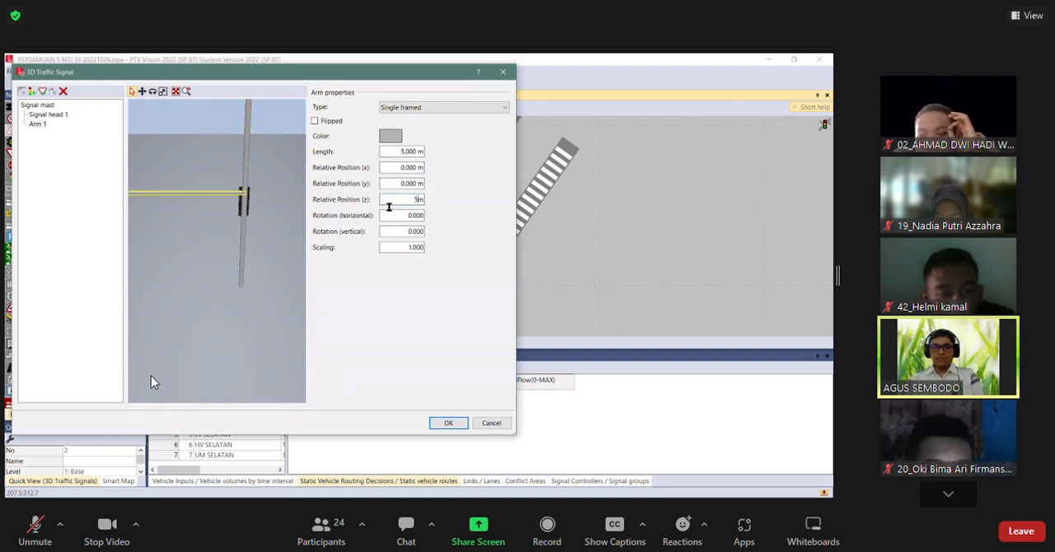
left_click(409, 217)
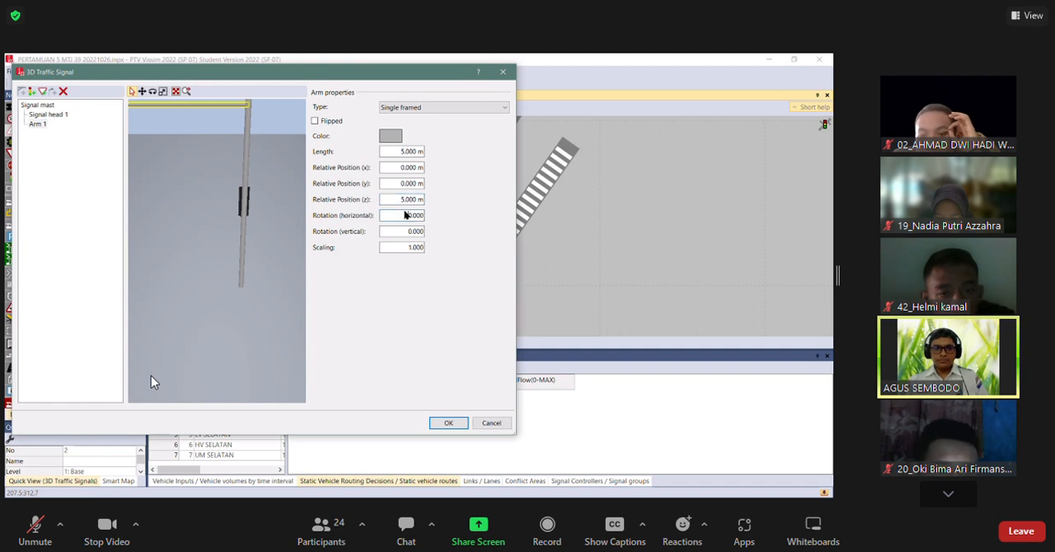
left_click_drag(258, 144, 261, 165)
scroll(302, 198, "down", 5)
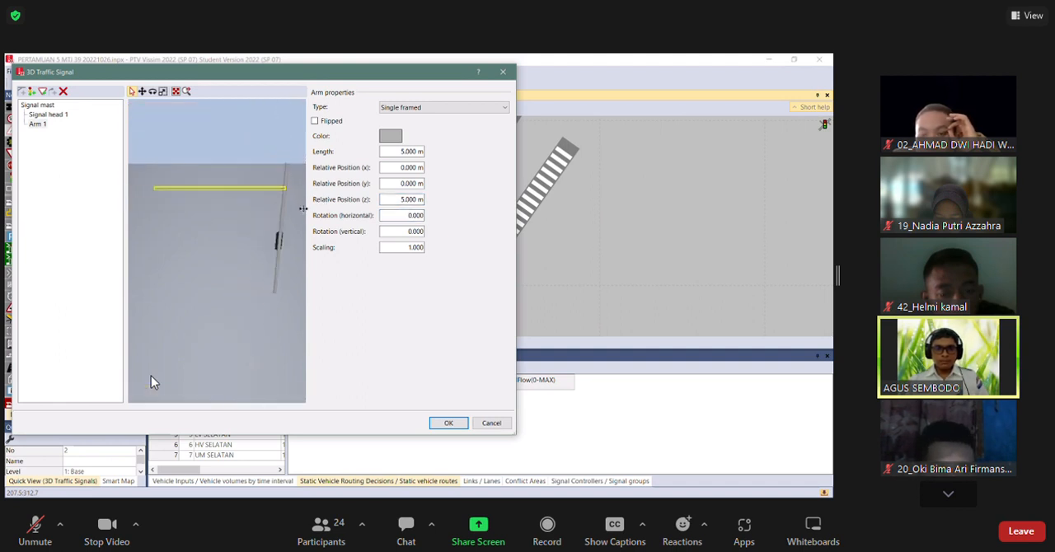
scroll(151, 382, "up", 2)
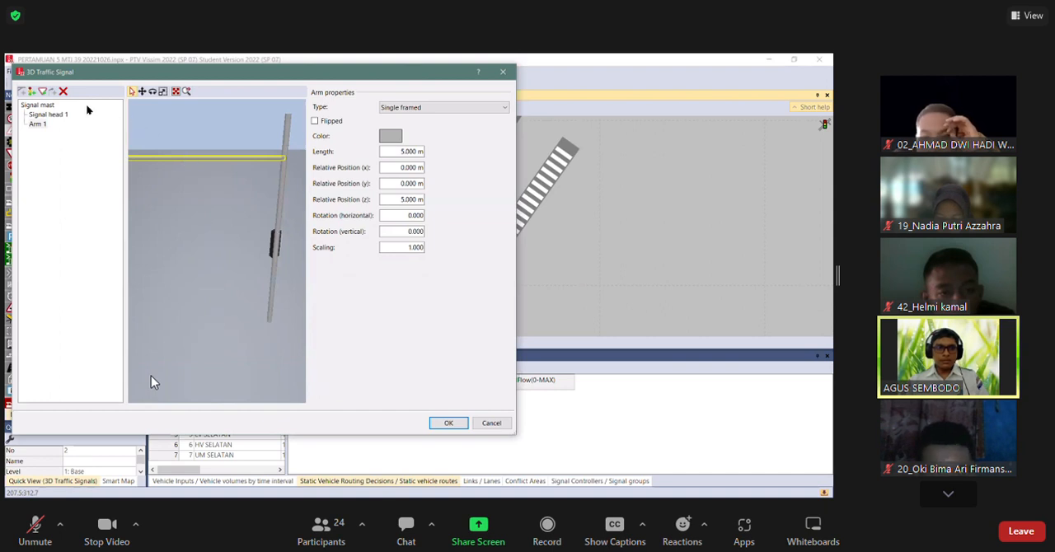
Add two 3-Lens: Circular signal heads to the arm and set the vertical rotation of both to 180.
left_click(31, 93)
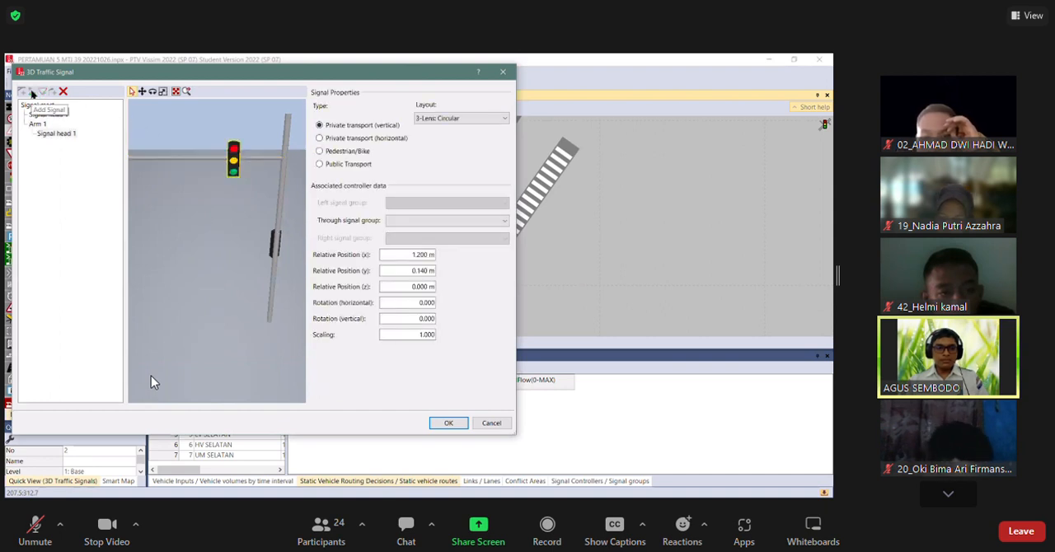
left_click(165, 155)
left_click(31, 92)
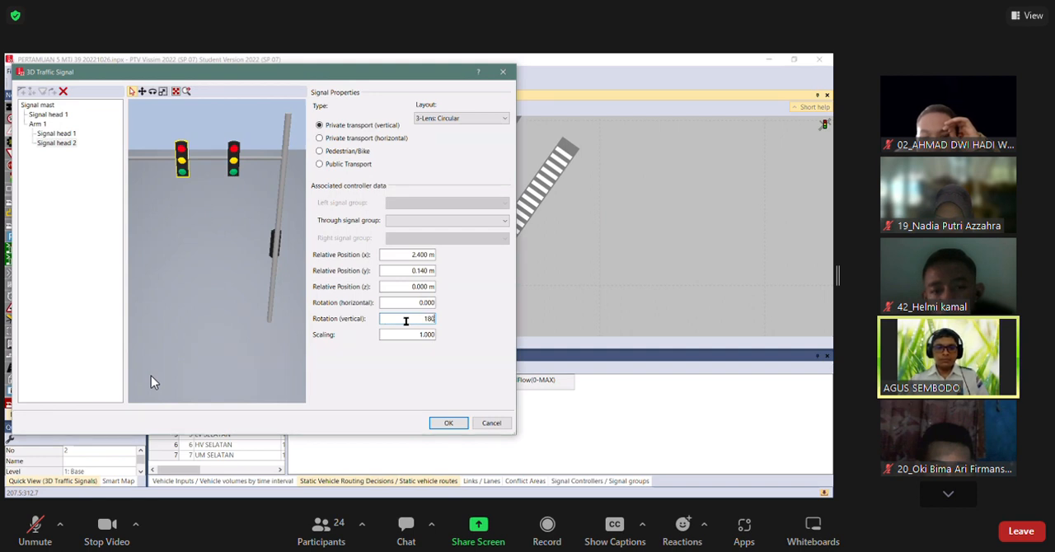
left_click(434, 306)
left_click(233, 166)
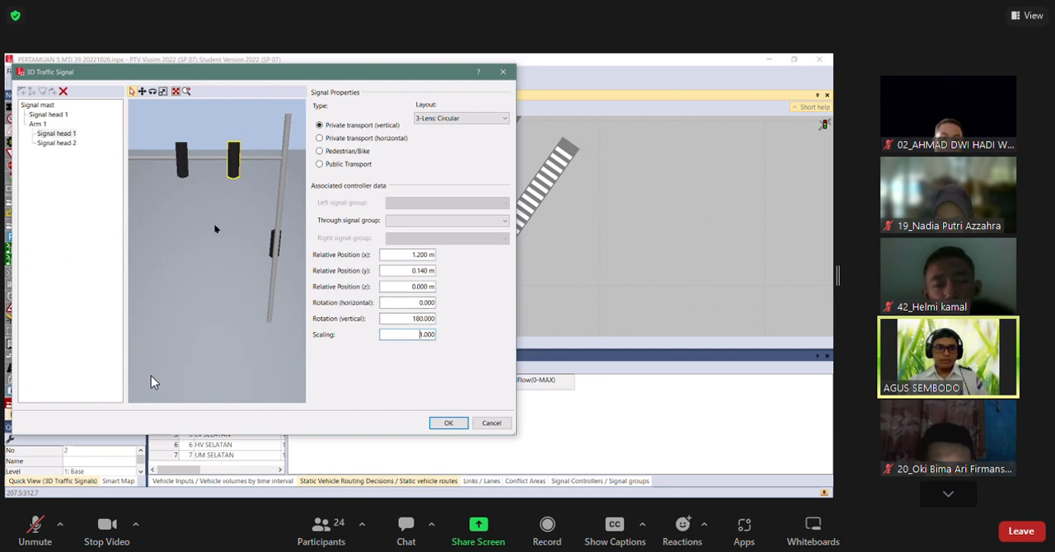
Accept the copied 3D traffic signal and swing its arm diagonally across the lanes of link 3.
left_click_drag(166, 221, 179, 236)
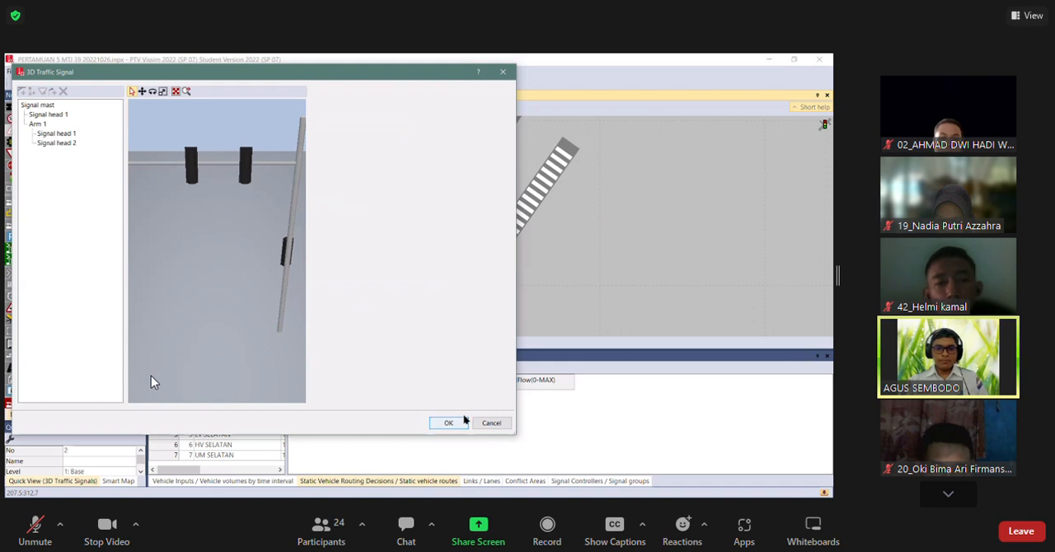
key("Return")
scroll(346, 193, "up", 4)
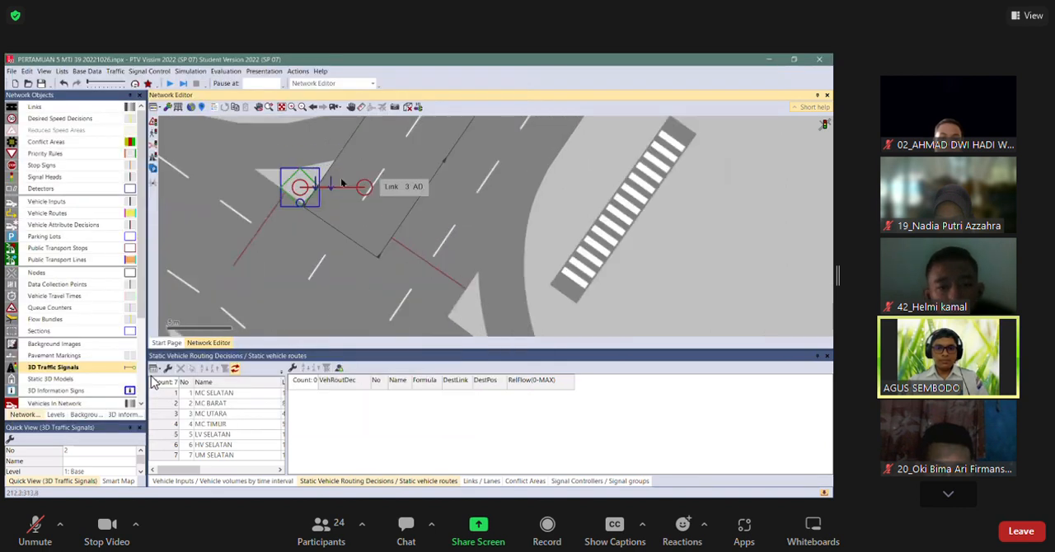
left_click_drag(364, 194, 388, 265)
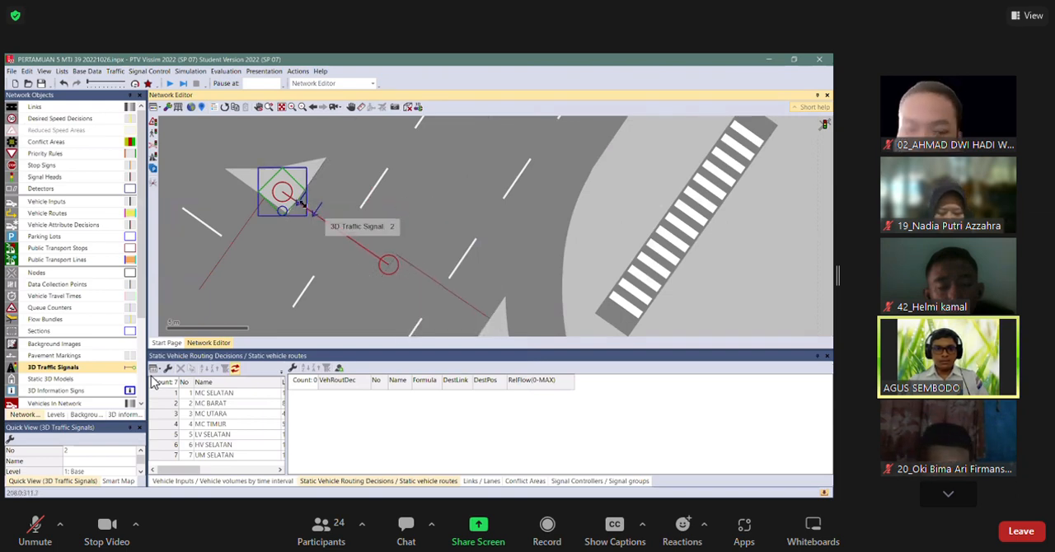
Space out the arm's two signal heads to about 3 m and 6.3 m along the arm and check them in 3D.
left_click_drag(317, 209, 366, 244)
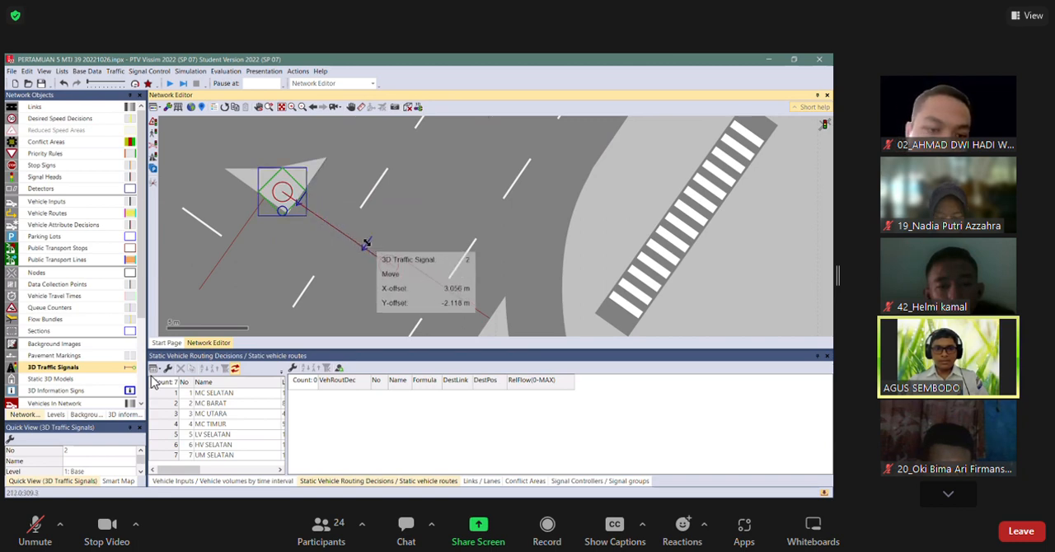
left_click_drag(366, 244, 367, 246)
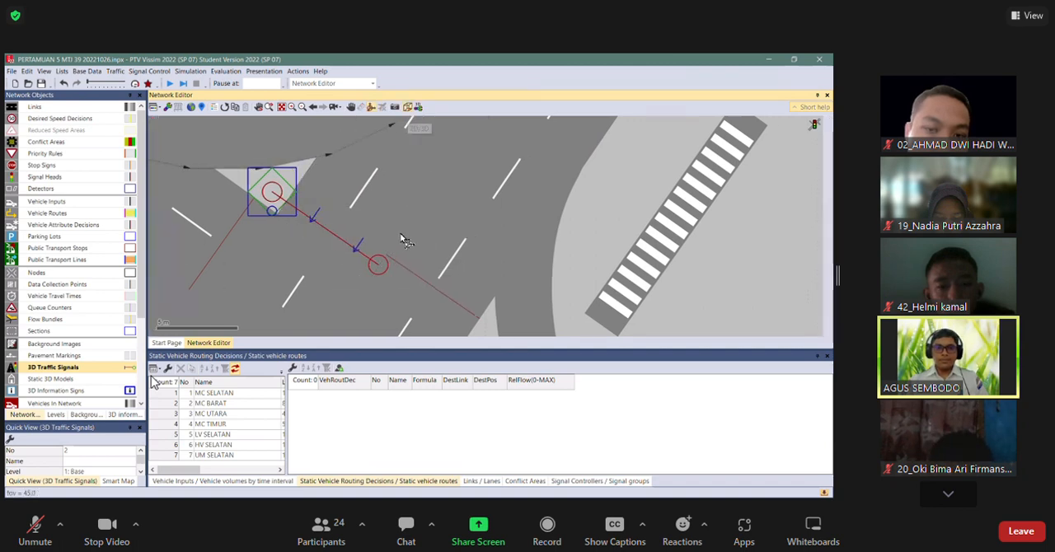
key("ctrl+d")
left_click_drag(424, 209, 481, 149)
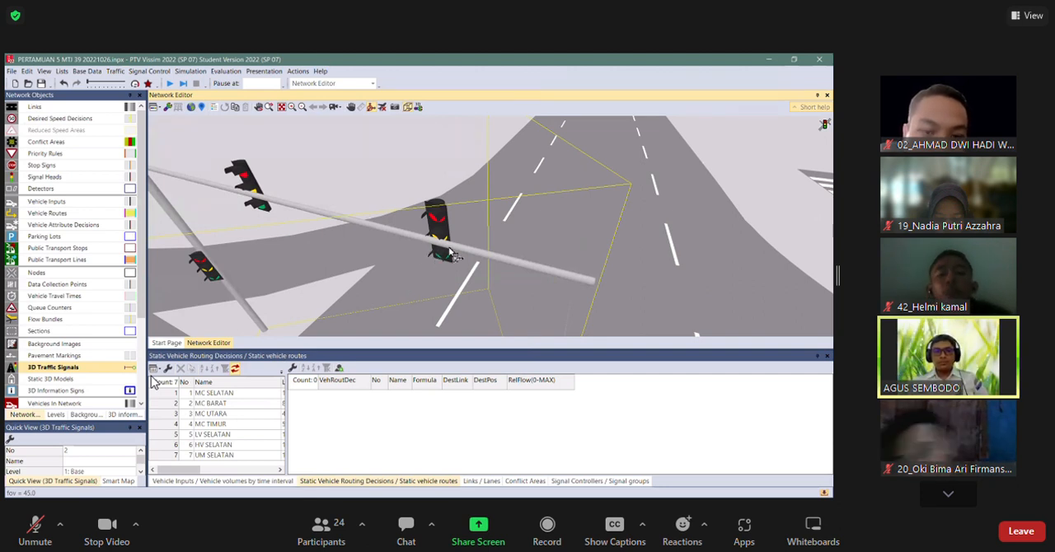
left_click(400, 115)
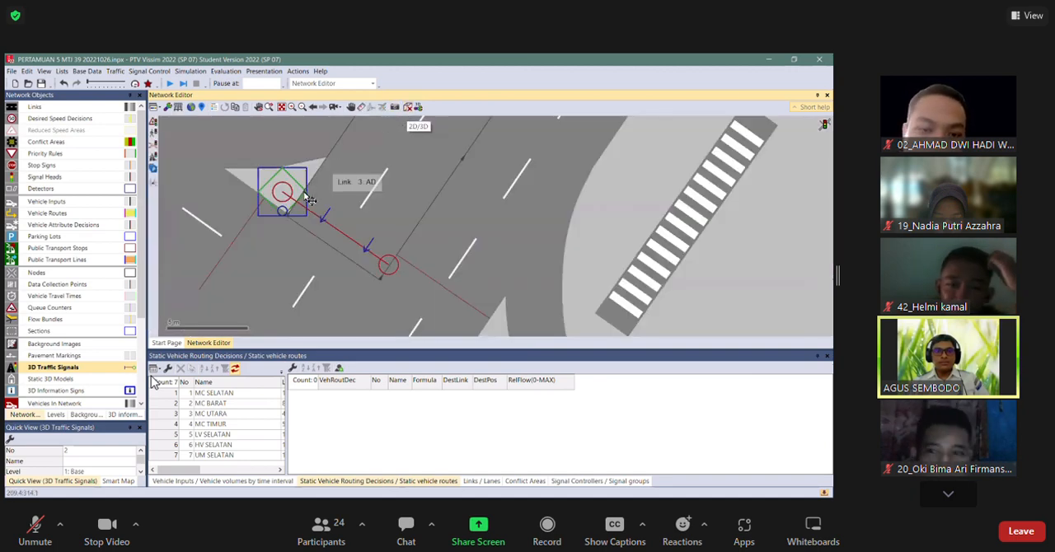
Edit the 3D traffic signal and shift both arm signal heads along y to a relative position (y) of about -0.059 m.
double_click(334, 232)
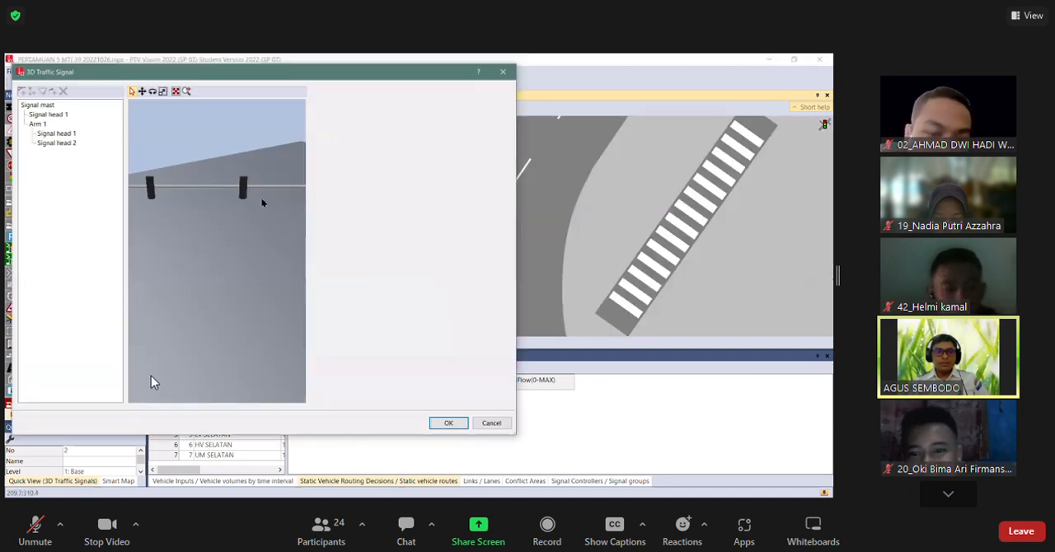
scroll(250, 198, "up", 3)
scroll(244, 206, "down", 1)
scroll(253, 216, "up", 2)
scroll(251, 216, "down", 3)
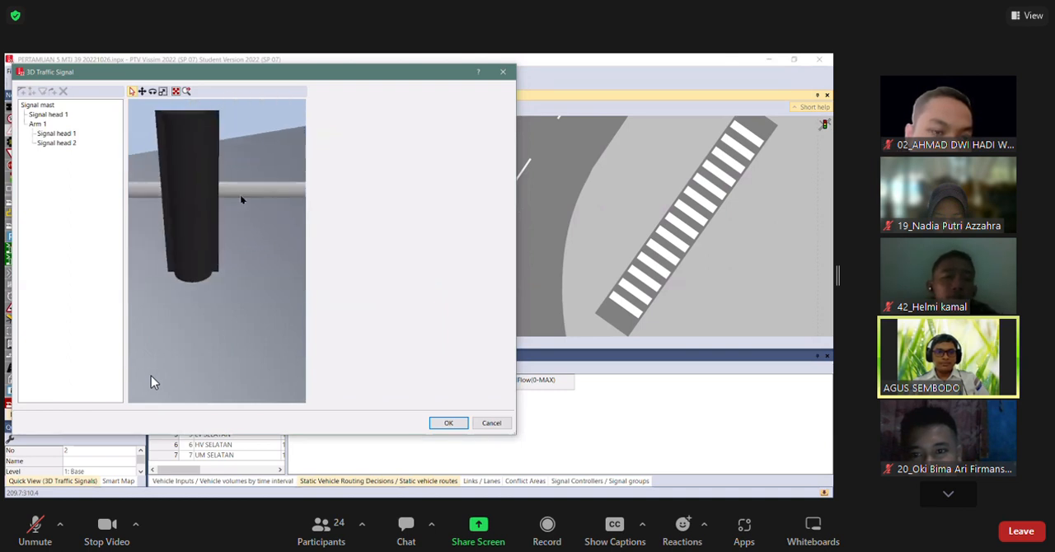
left_click(211, 201)
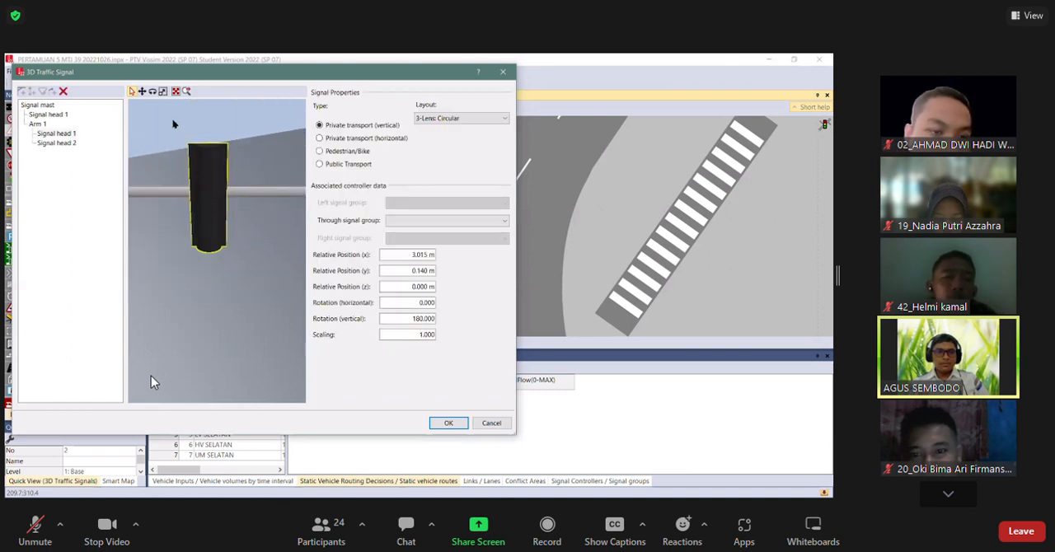
left_click(143, 92)
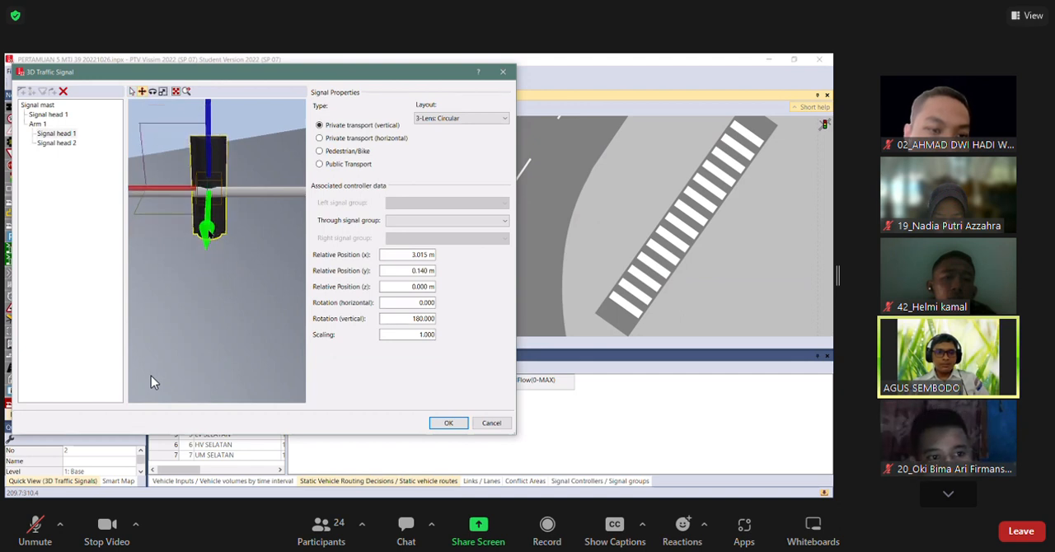
left_click_drag(214, 279, 339, 277)
left_click(217, 221)
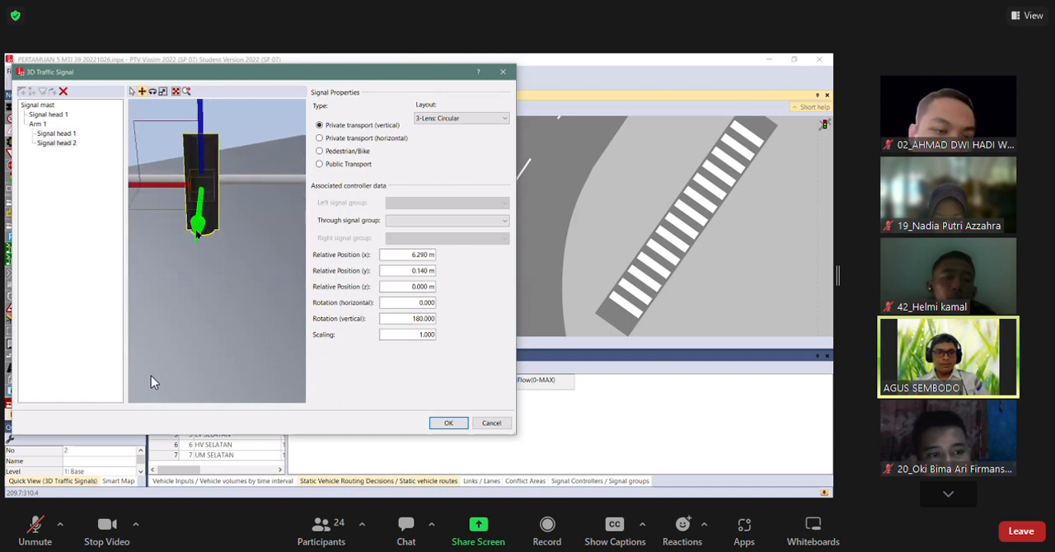
left_click_drag(199, 223, 194, 219)
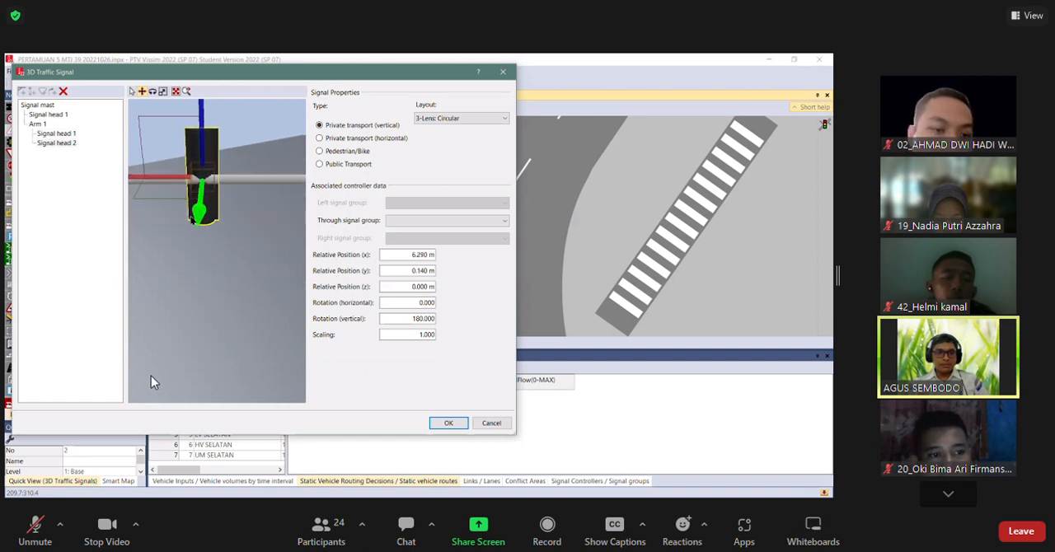
Link both signal heads on the arm to through signal group 1 - 4: FASE 4.
left_click(410, 222)
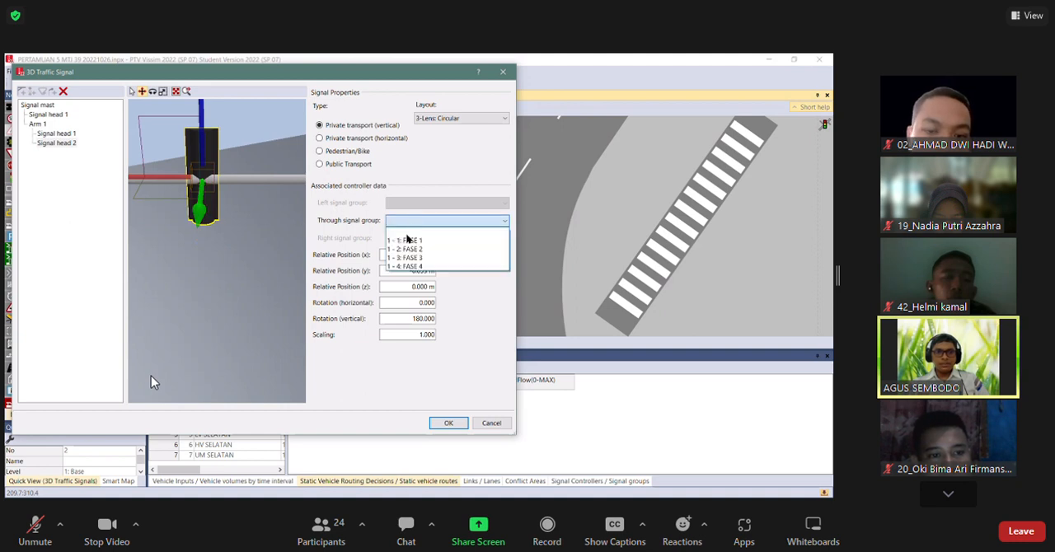
left_click(401, 265)
scroll(198, 285, "down", 5)
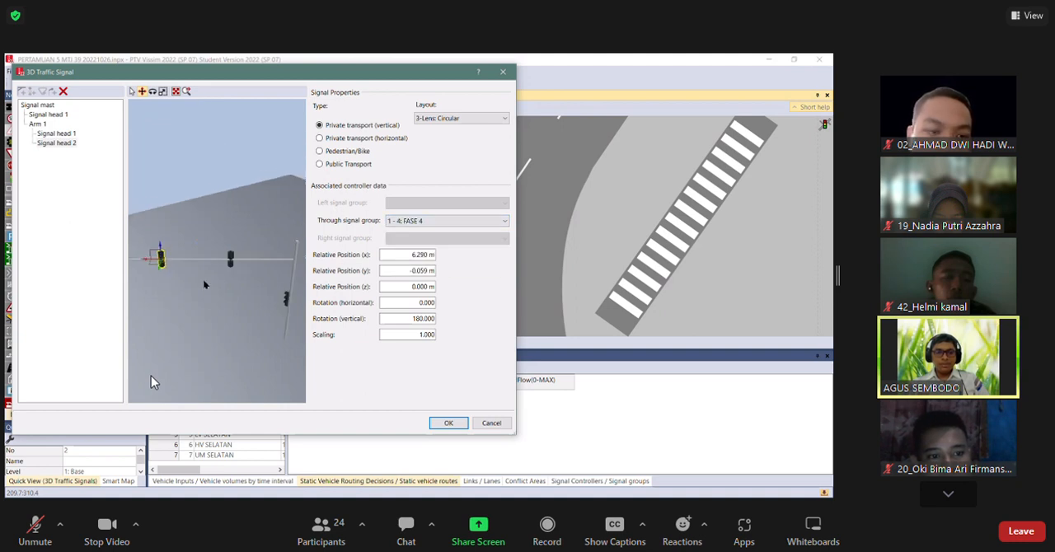
left_click(407, 222)
left_click(406, 266)
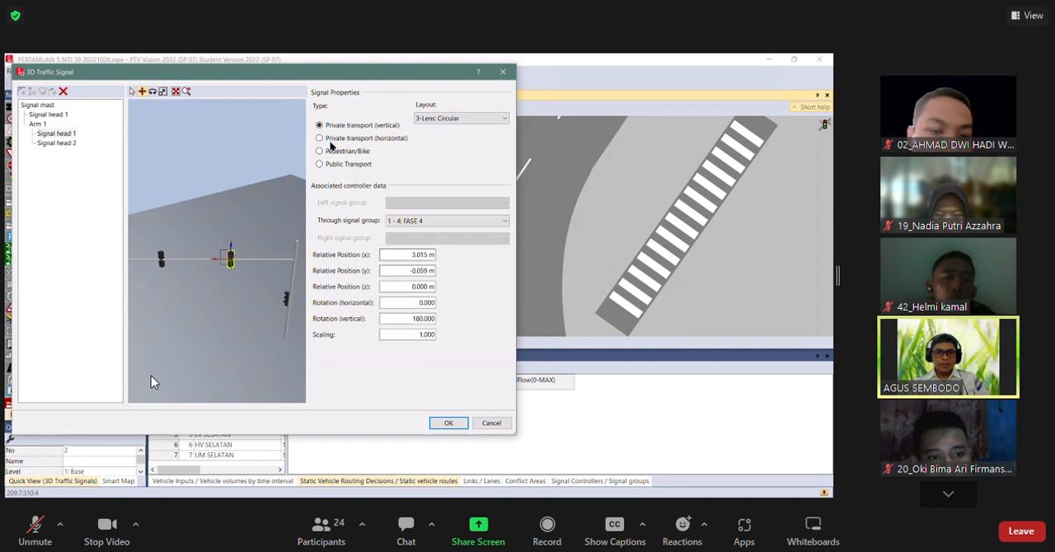
Change both arm signal heads to Private transport (horizontal) with the 3-Lens: Circular (horiz.) layout.
left_click(335, 140)
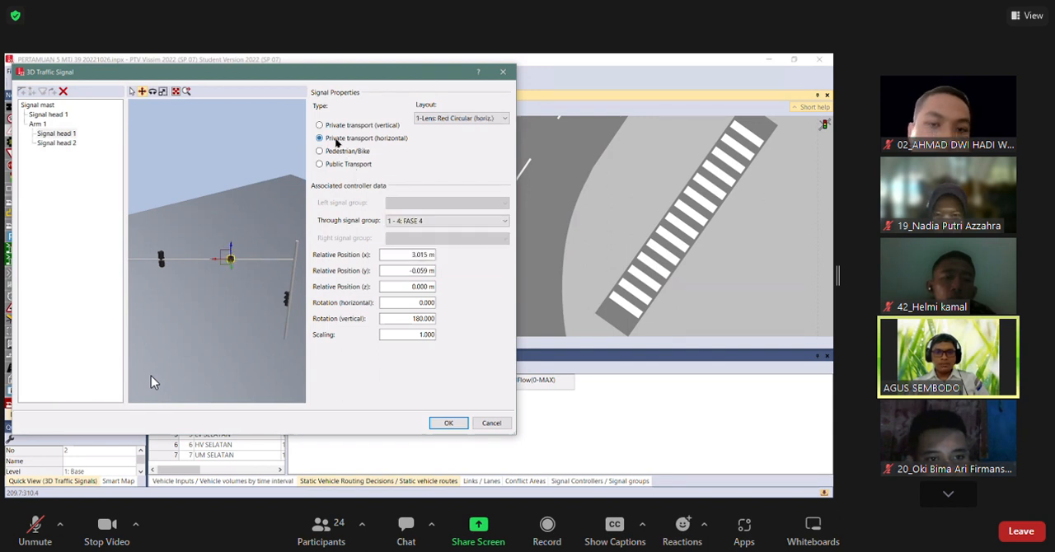
left_click(449, 118)
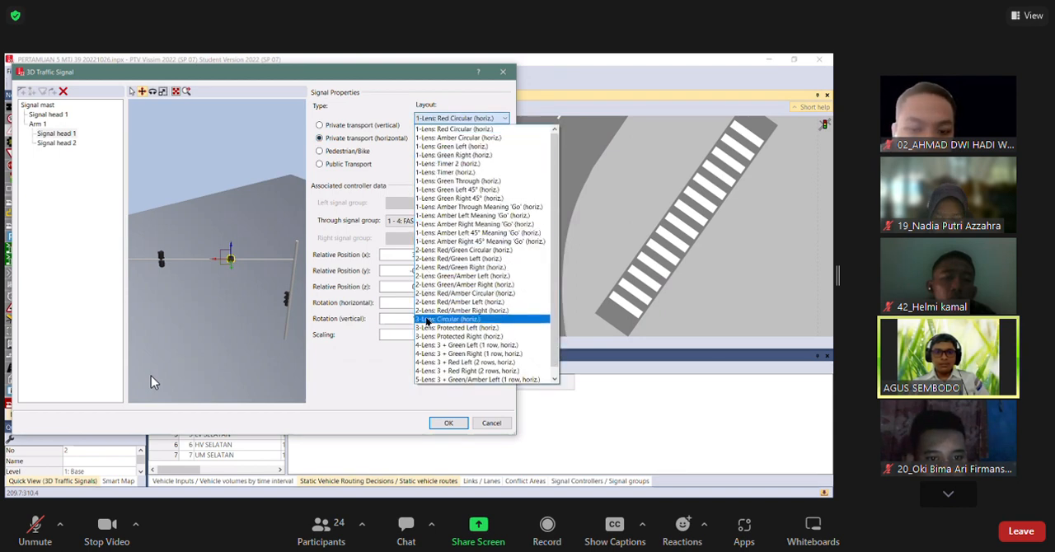
left_click(427, 320)
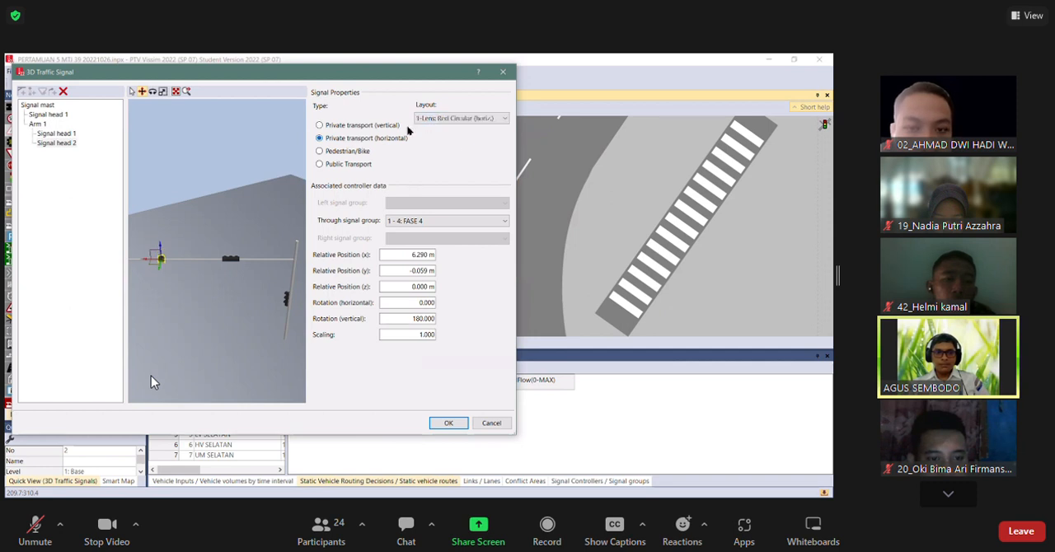
left_click(458, 118)
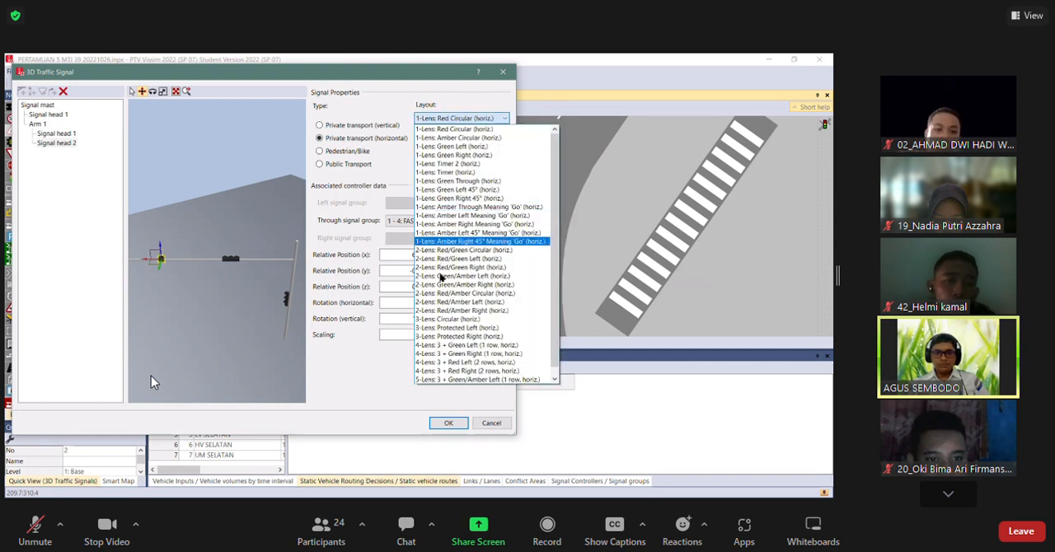
left_click(431, 320)
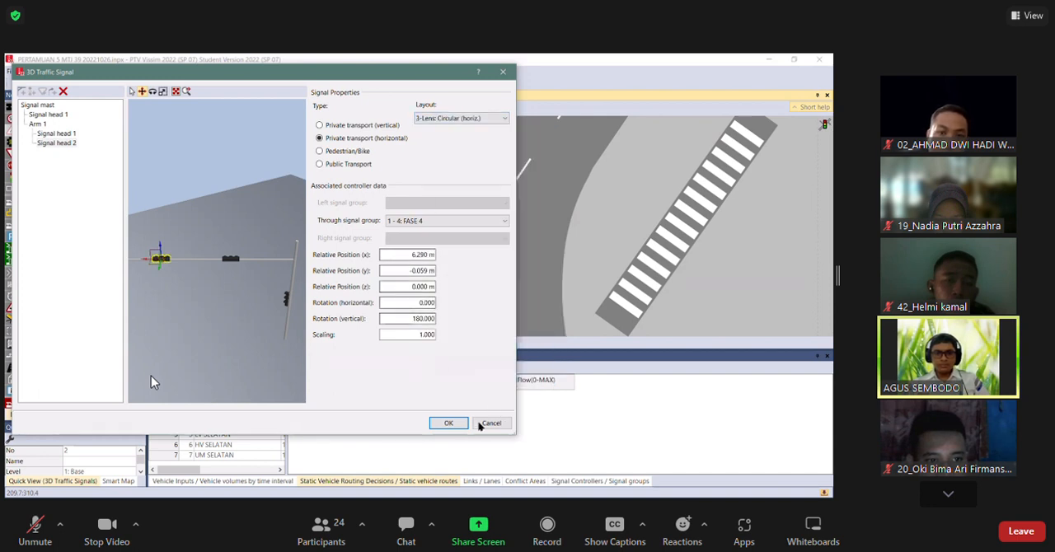
Set the outer arm signal head's layout to 5-Lens: 3 + Green/Amber Left (1 row, horiz.) and accept the 3D traffic signal.
left_click(474, 122)
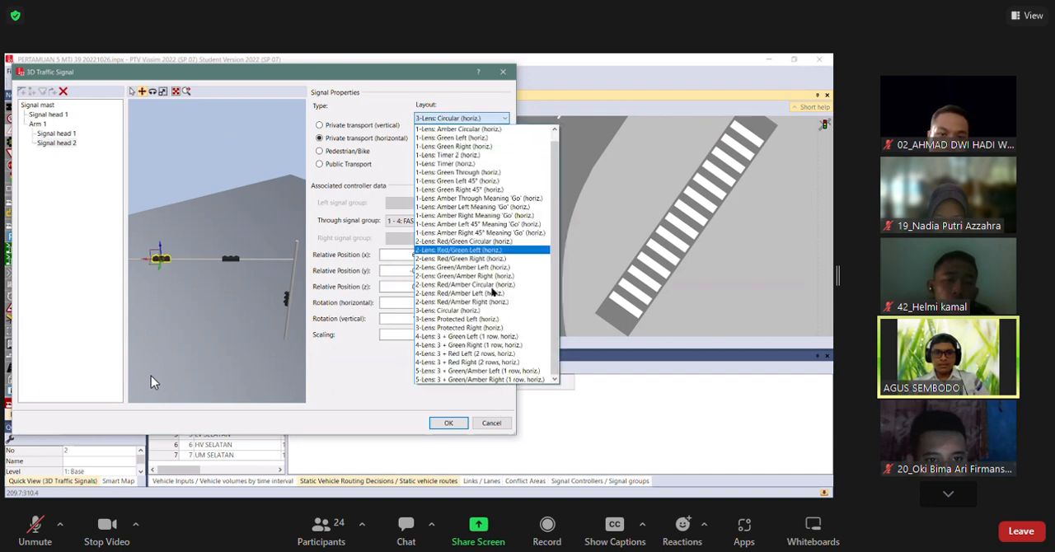
left_click(476, 372)
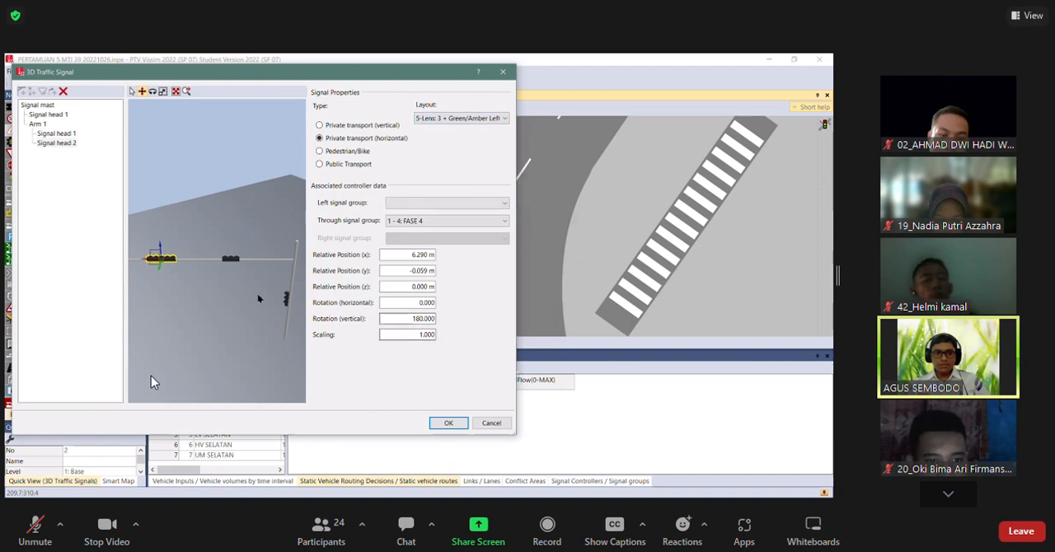
left_click(451, 424)
Run the simulation in 3D, examine the mast-arm signals against the approaches' signal heads, return to 2D and stop the simulation.
left_click(408, 107)
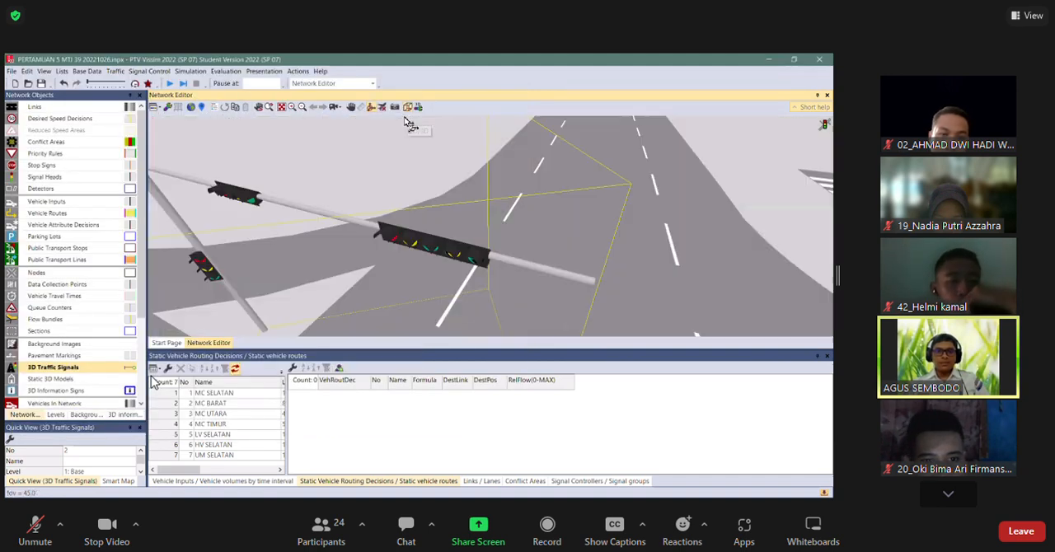
left_click_drag(403, 266, 401, 295)
left_click_drag(416, 255, 408, 285)
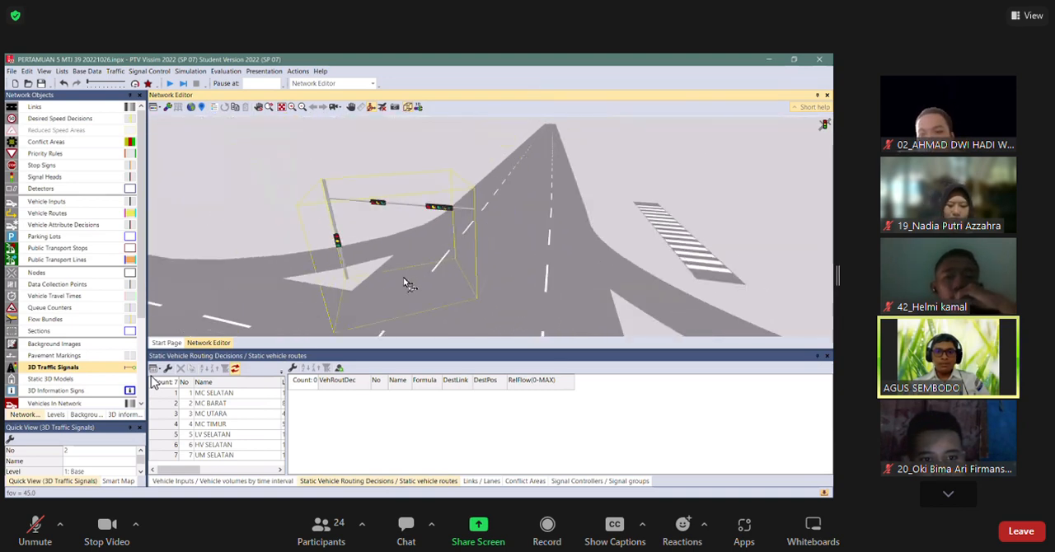
scroll(440, 226, "down", 5)
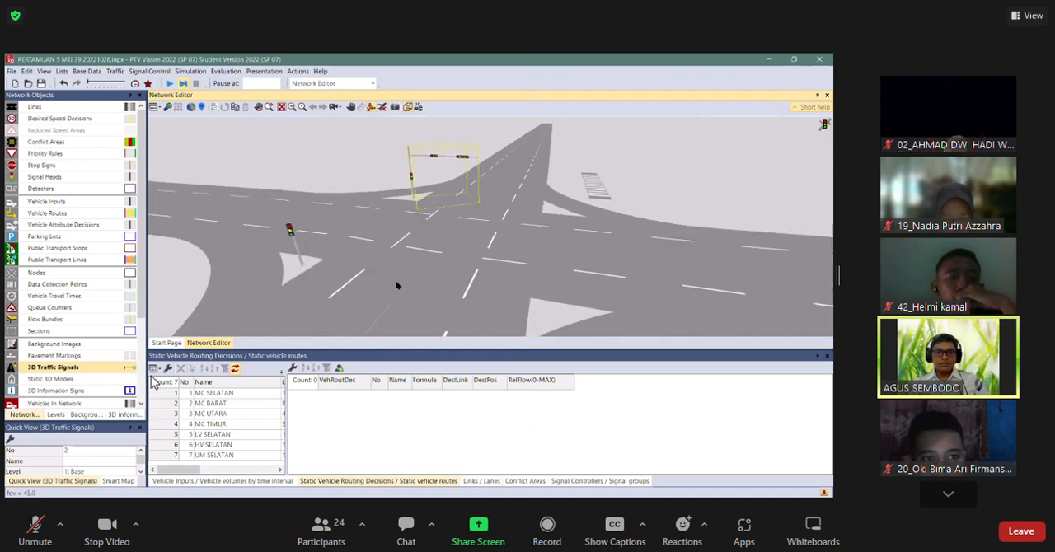
key("F5")
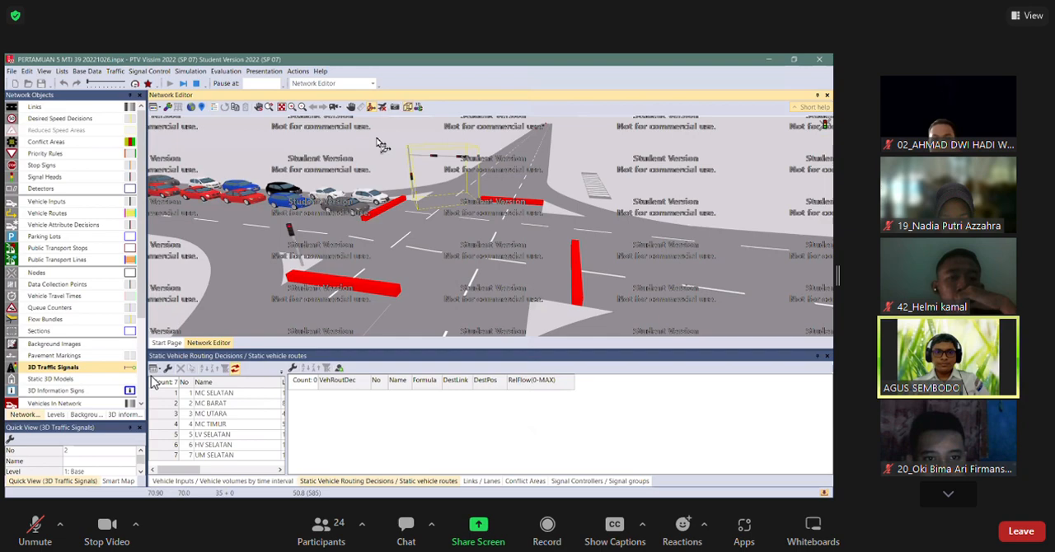
left_click(383, 236)
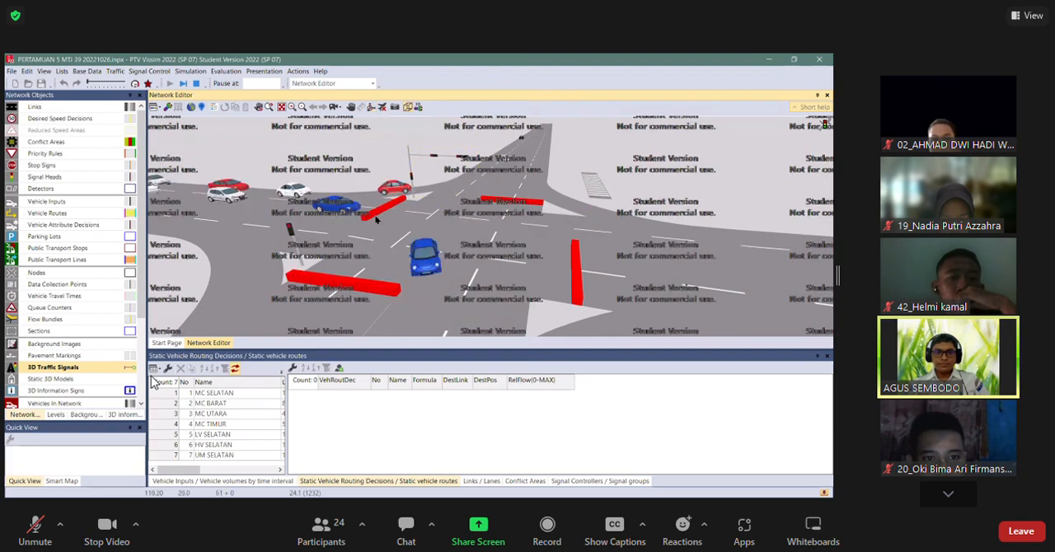
scroll(383, 237, "up", 2)
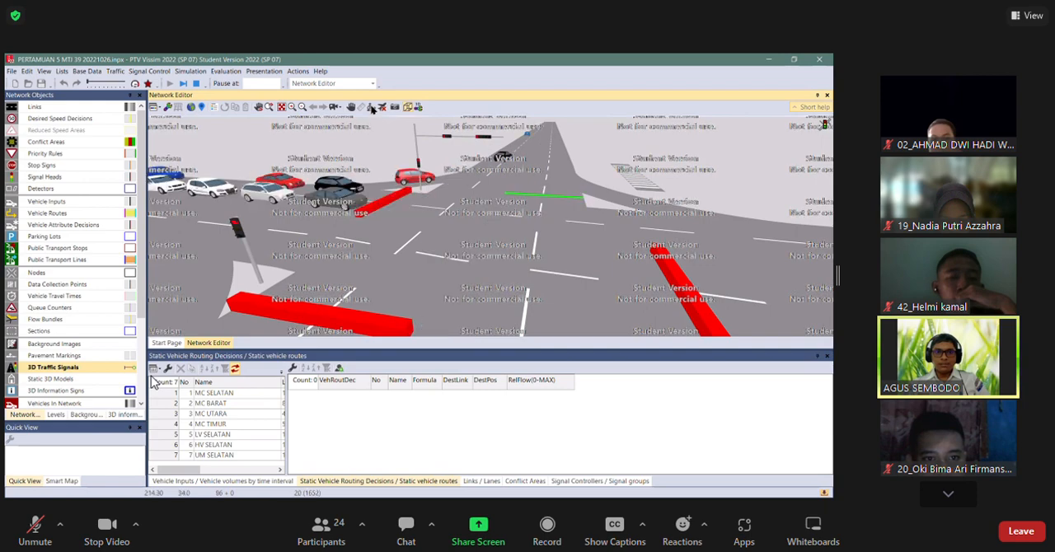
left_click_drag(322, 281, 222, 270)
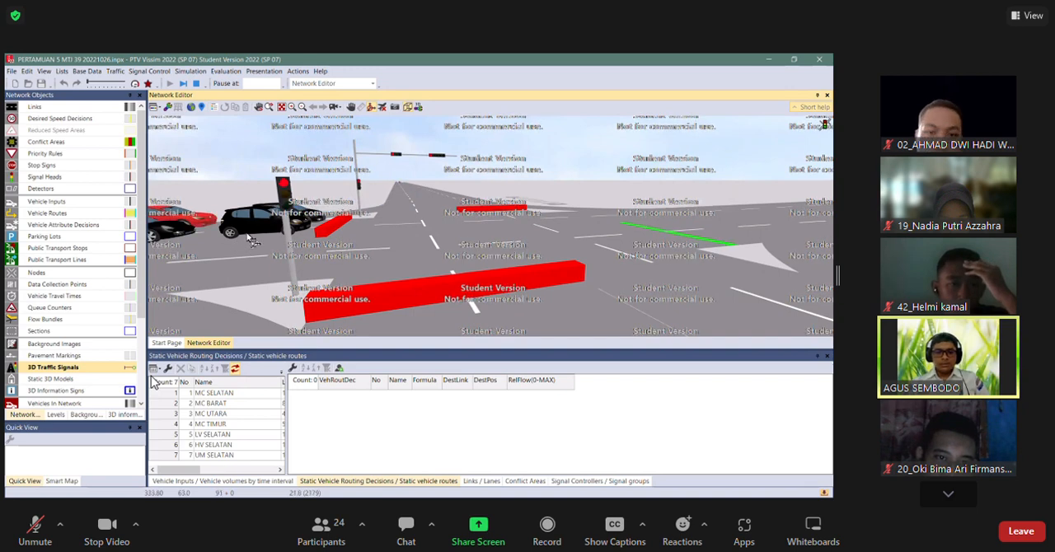
left_click(412, 109)
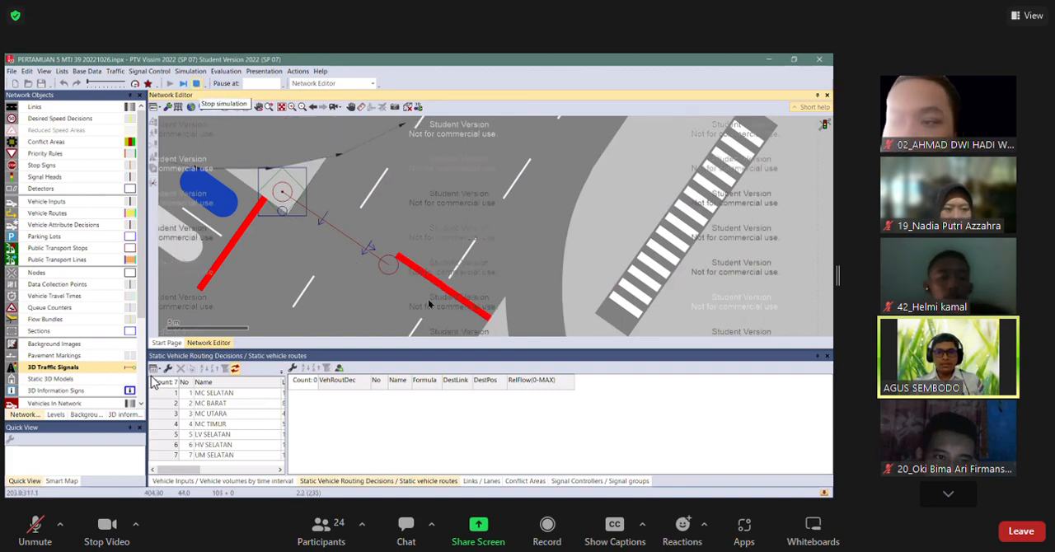
left_click(480, 298)
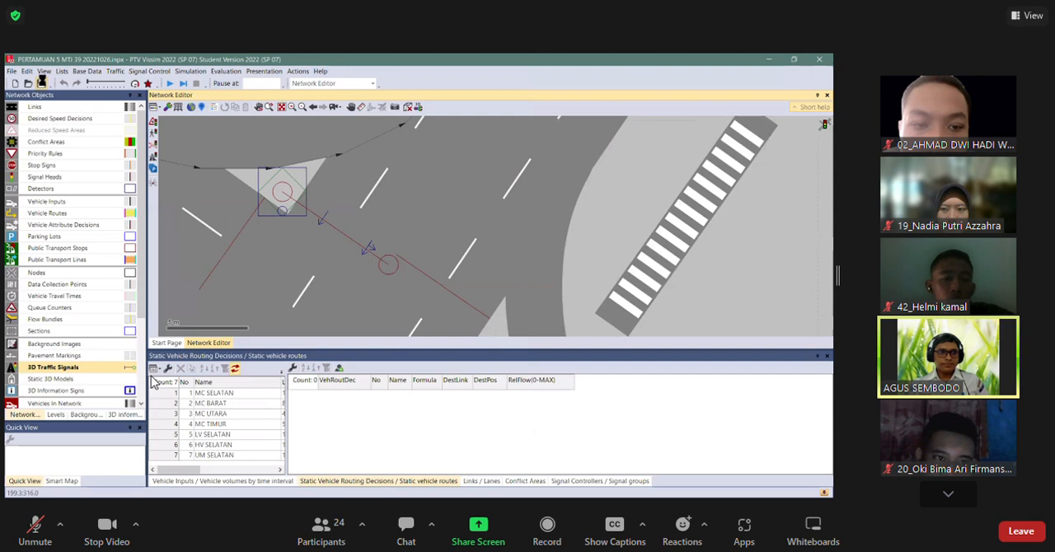